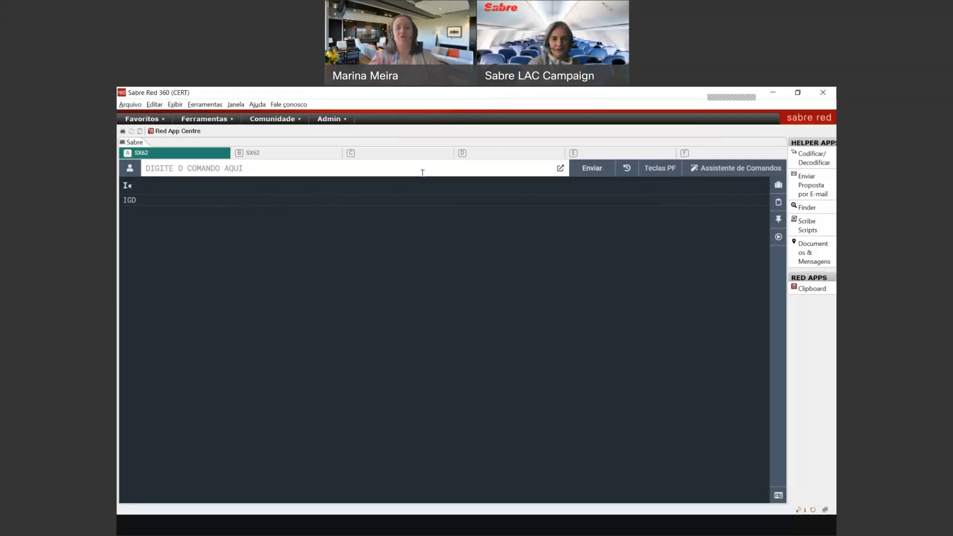
Step: Clear the terminal and search for the traveller's profile with N* plus the traveller's name
key("ctrl+BackSpace")
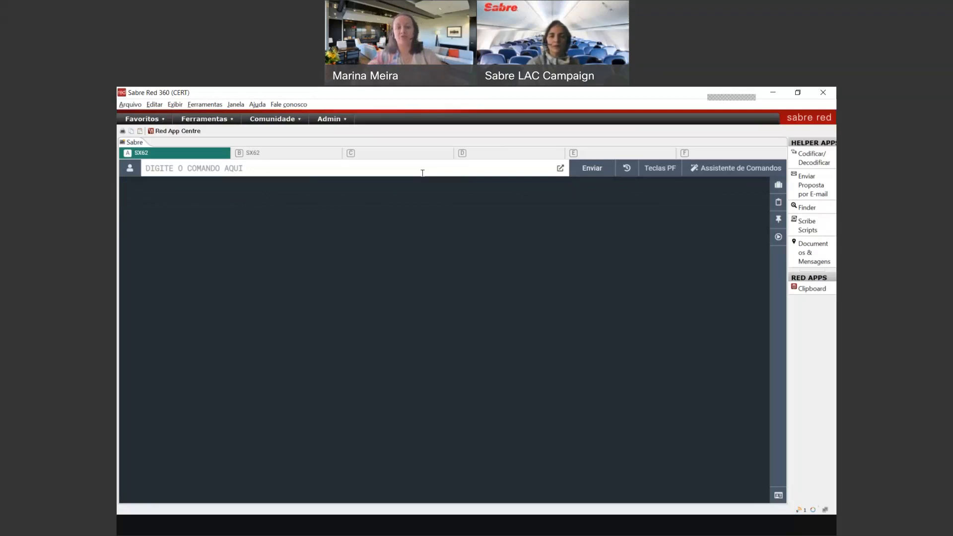
key("Return")
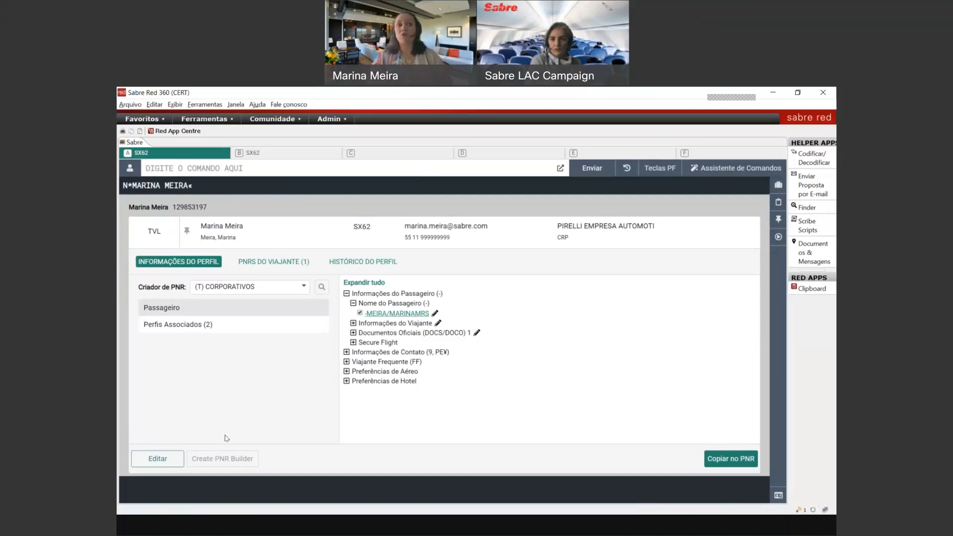
Step: Expand the traveller's Preferências de Aéreo and Preferências de Hotel sections
left_click(346, 371)
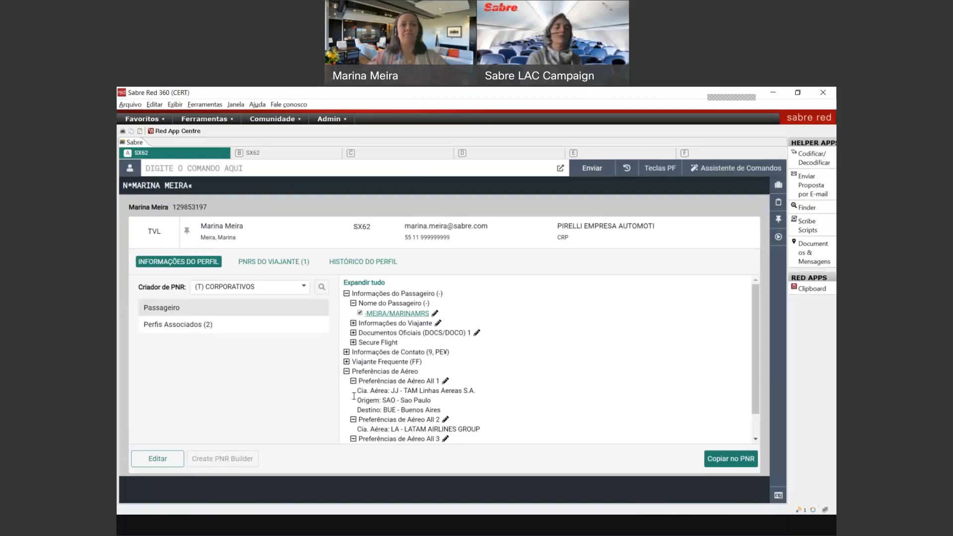
scroll(402, 419, "down", 1)
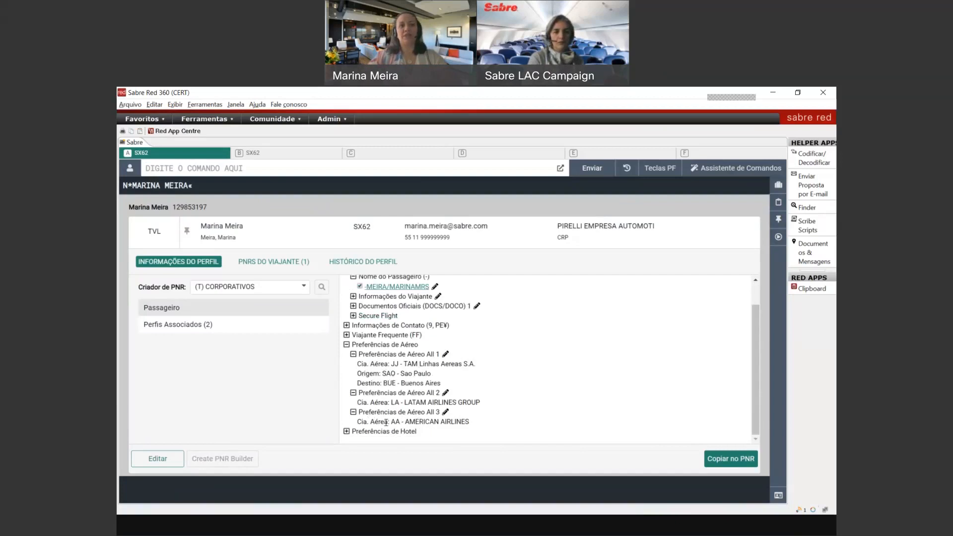
left_click(346, 431)
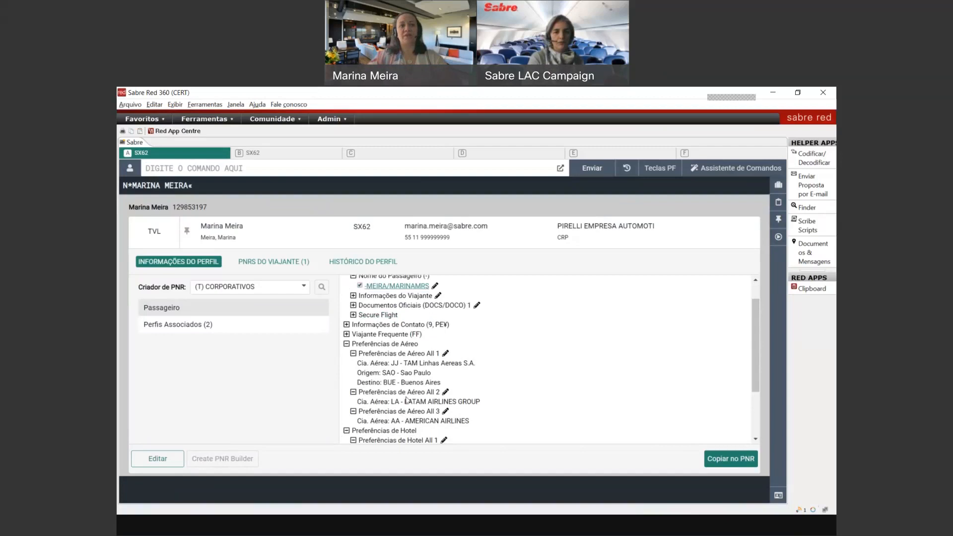
scroll(389, 404, "down", 3)
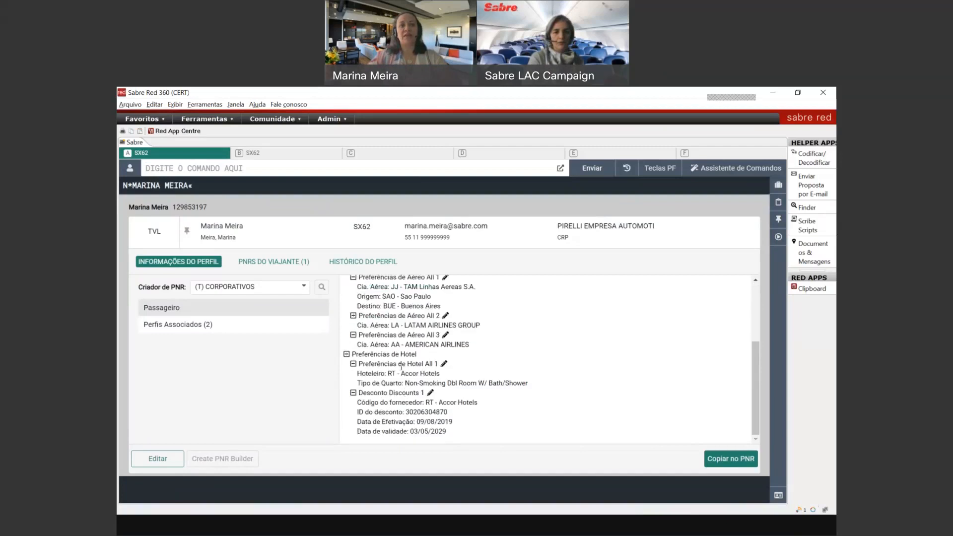
scroll(404, 406, "up", 4)
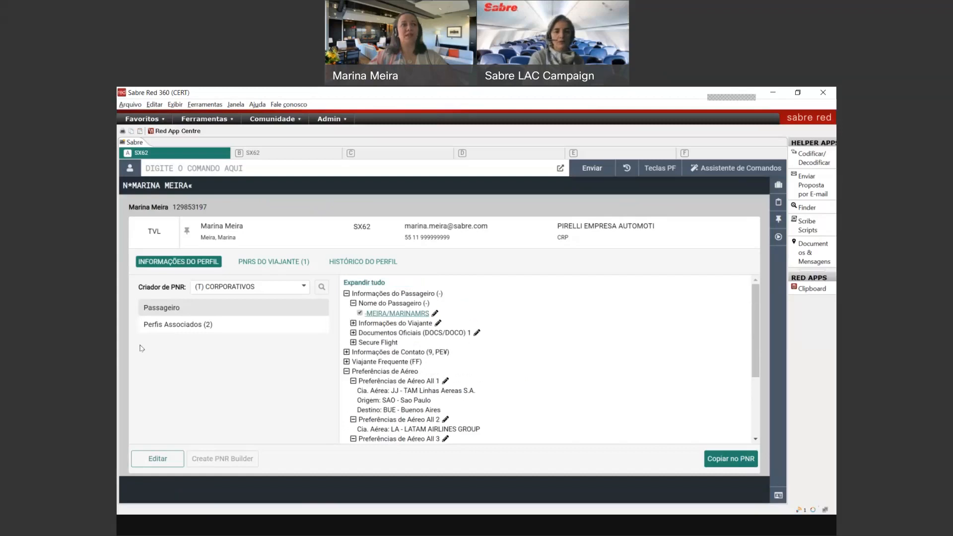
Step: Open the associated corporate profile PIRELLI EMPRESA AUTOMOTIVA S/A from Perfis Associados
left_click(164, 325)
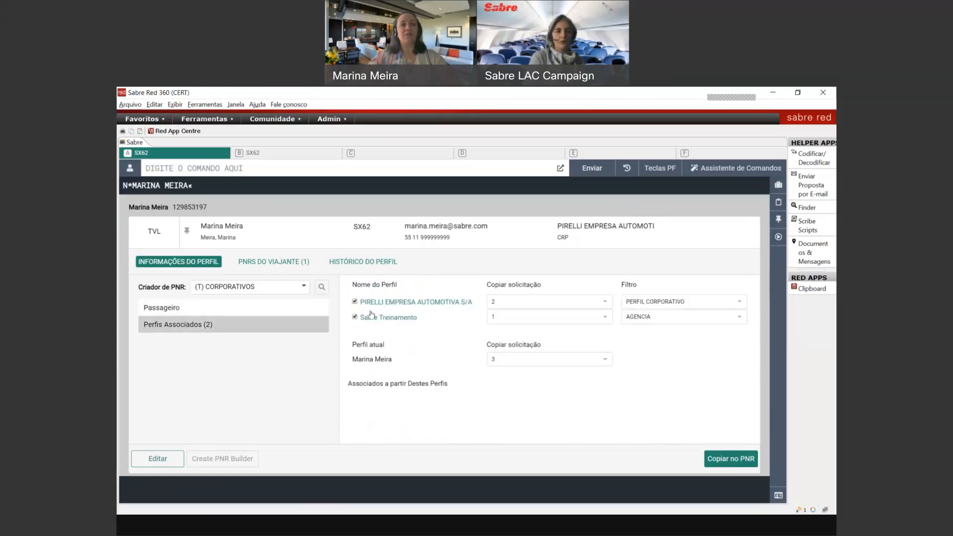
left_click(226, 312)
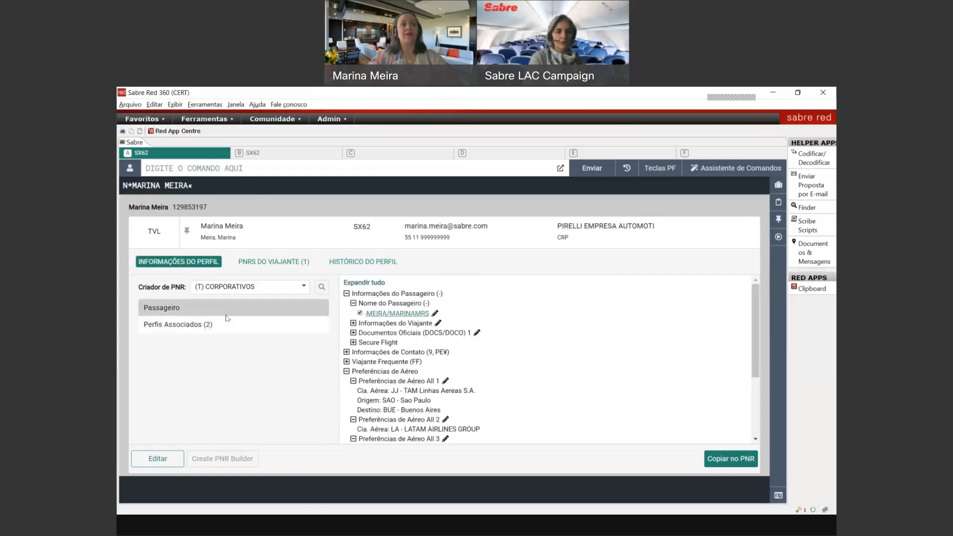
left_click(199, 323)
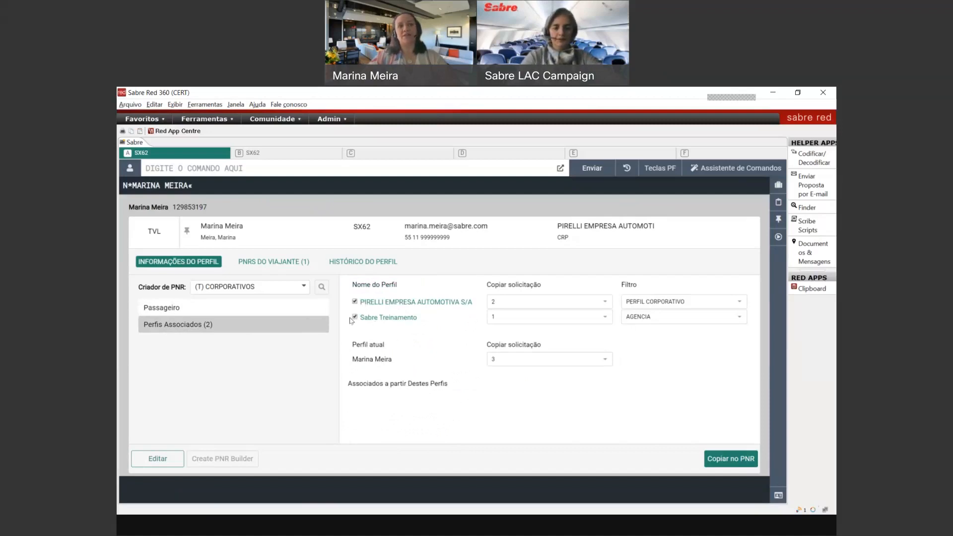
left_click(376, 303)
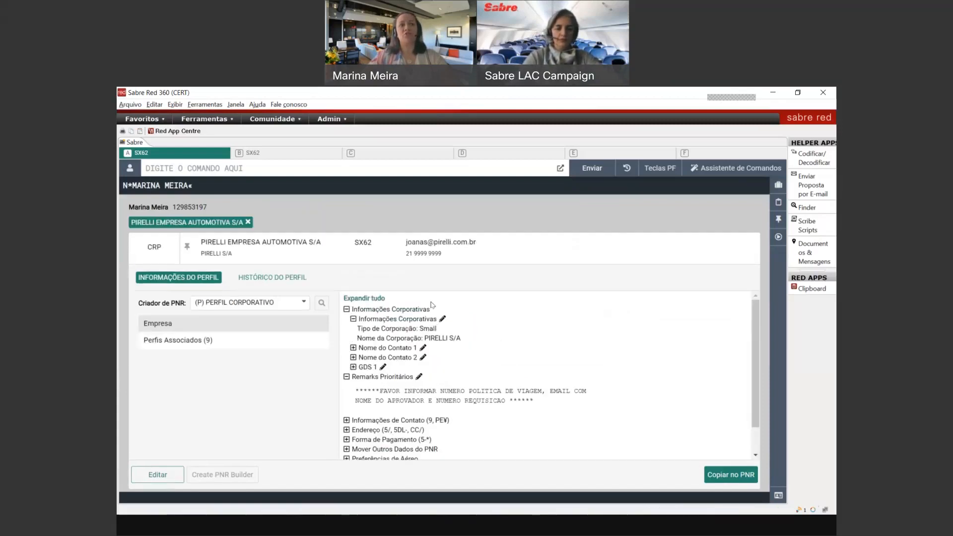
Step: Expand both corporate contacts' details and the GDS entry
left_click(352, 348)
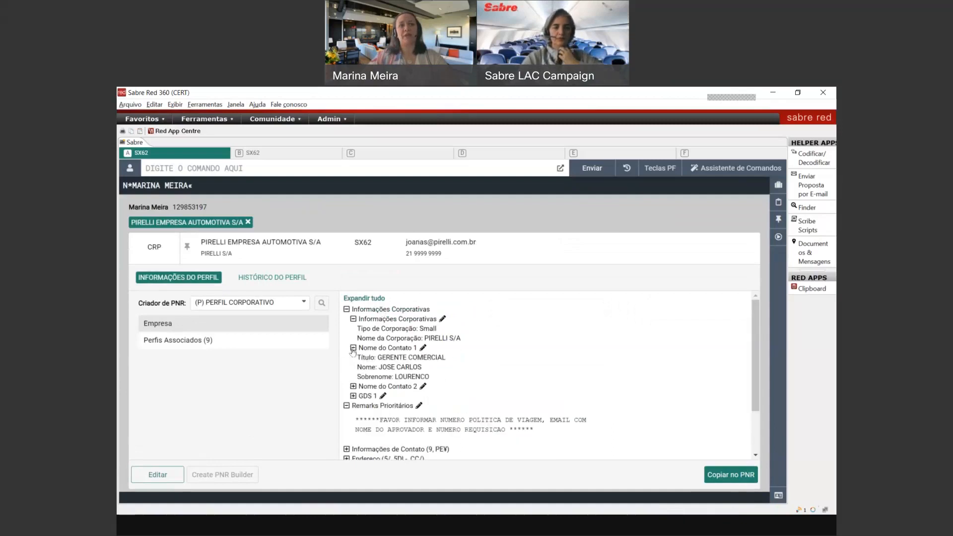
scroll(353, 352, "down", 1)
left_click(351, 334)
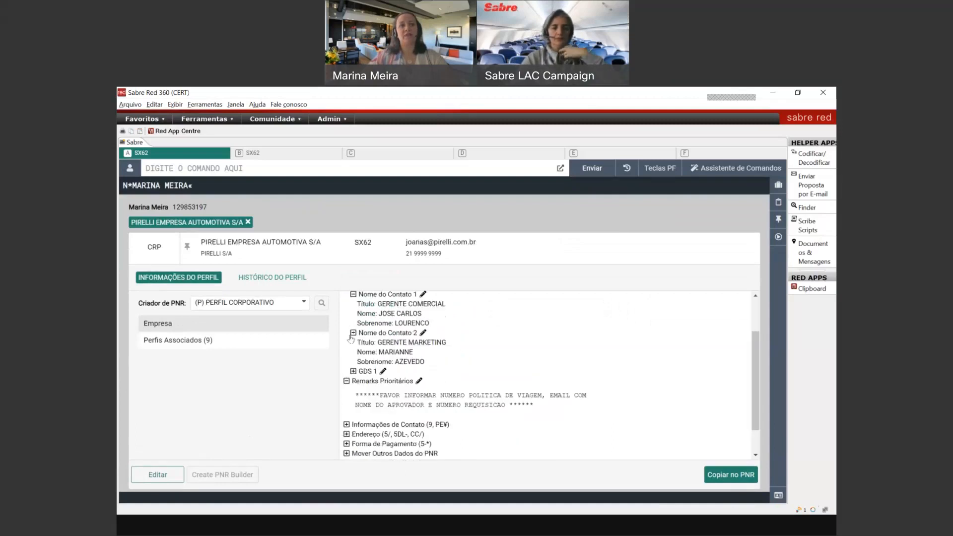
scroll(351, 339, "down", 1)
left_click(353, 339)
scroll(385, 363, "up", 2)
scroll(385, 364, "down", 2)
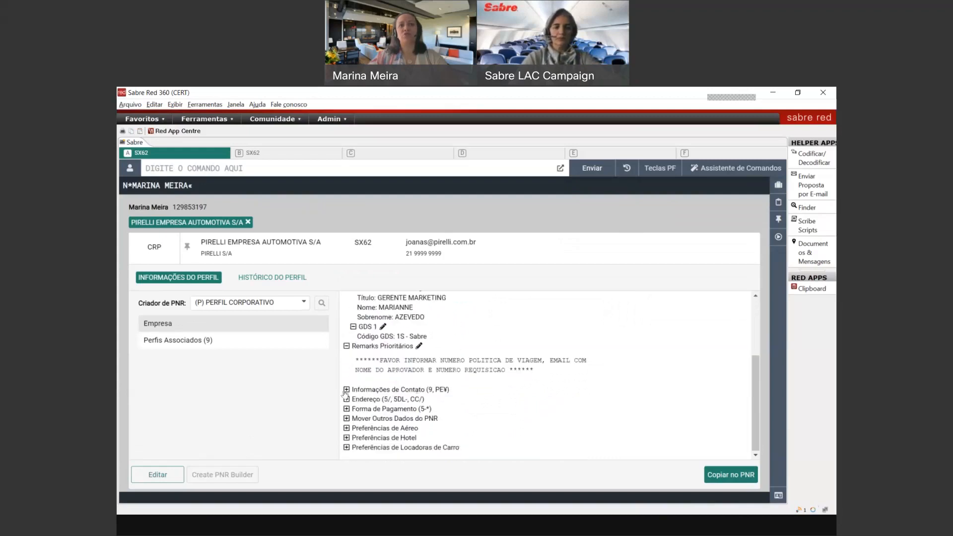
Step: Expand corporate contact, payment and air preferences, and select the PIL01 and PIRELLI01 discount IDs
left_click(347, 389)
scroll(347, 392, "down", 3)
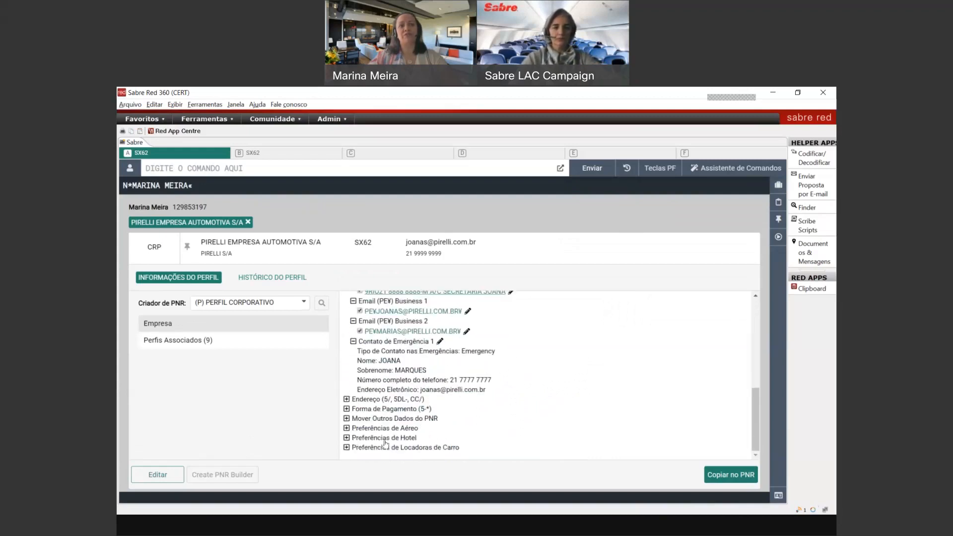
left_click(347, 409)
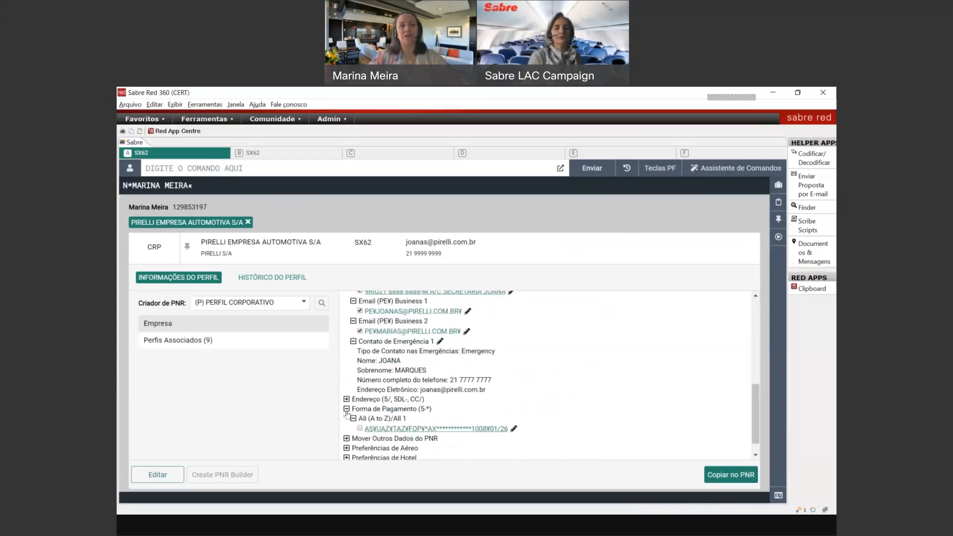
scroll(348, 416, "down", 1)
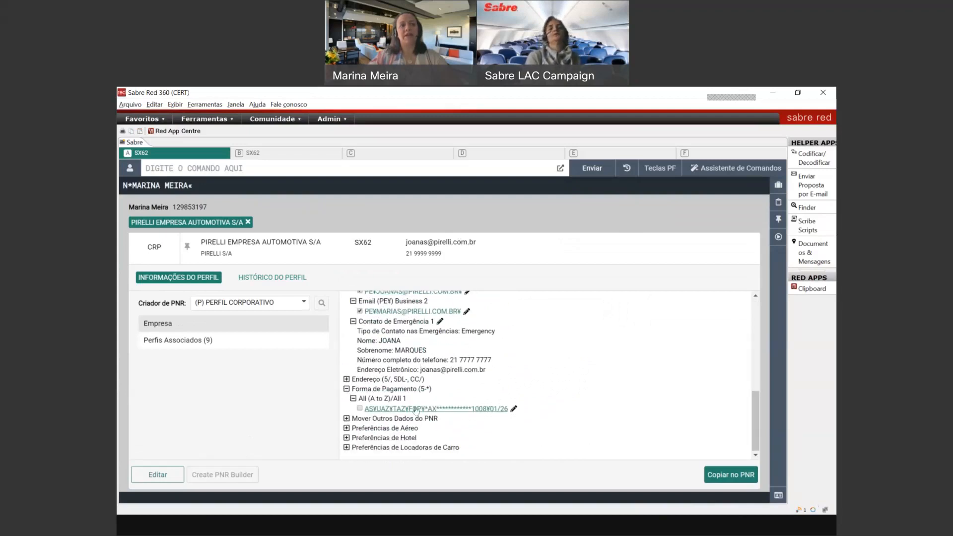
left_click(346, 428)
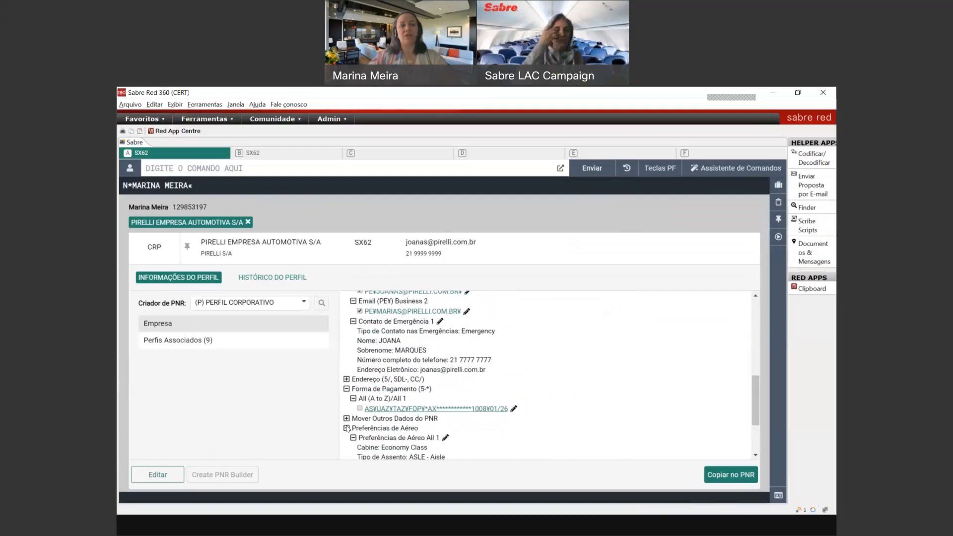
scroll(378, 384, "down", 3)
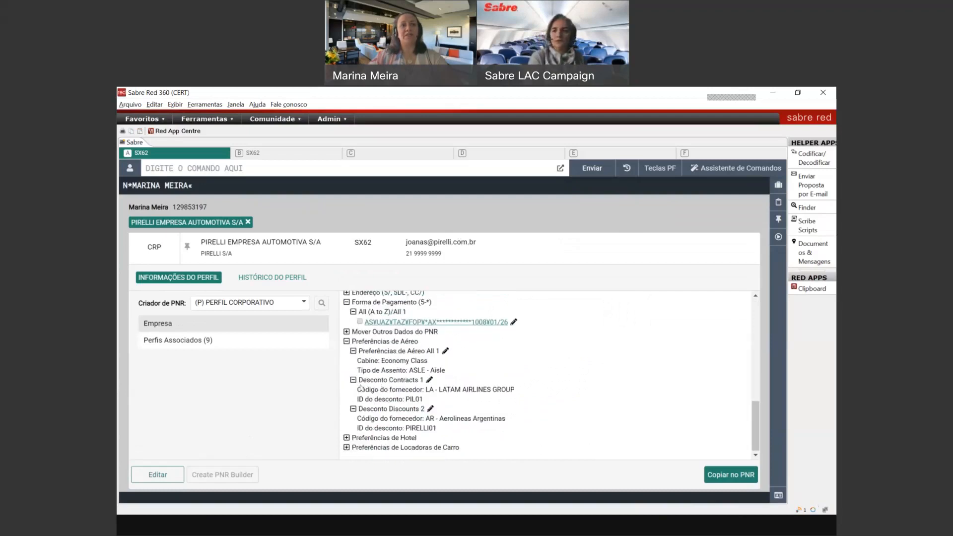
left_click_drag(357, 389, 502, 398)
left_click_drag(423, 399, 404, 399)
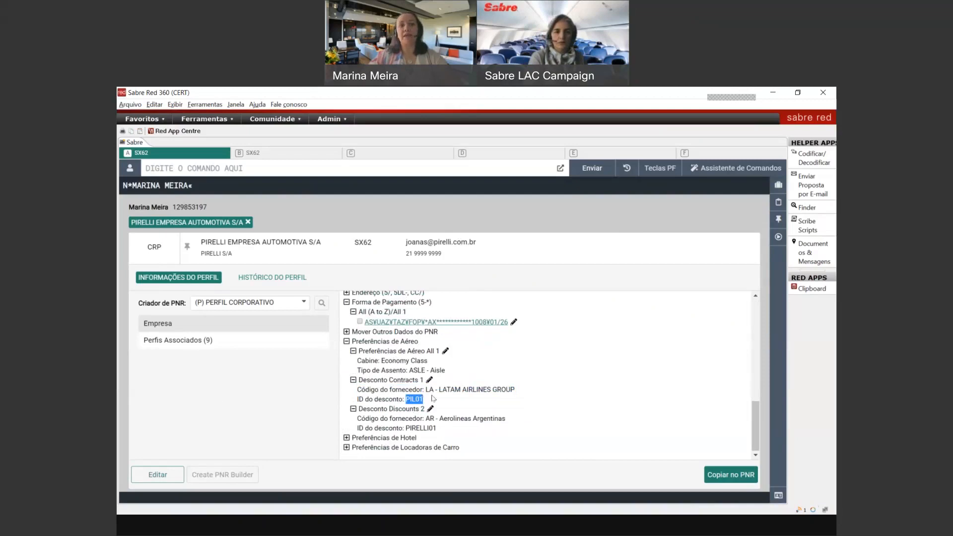
double_click(417, 428)
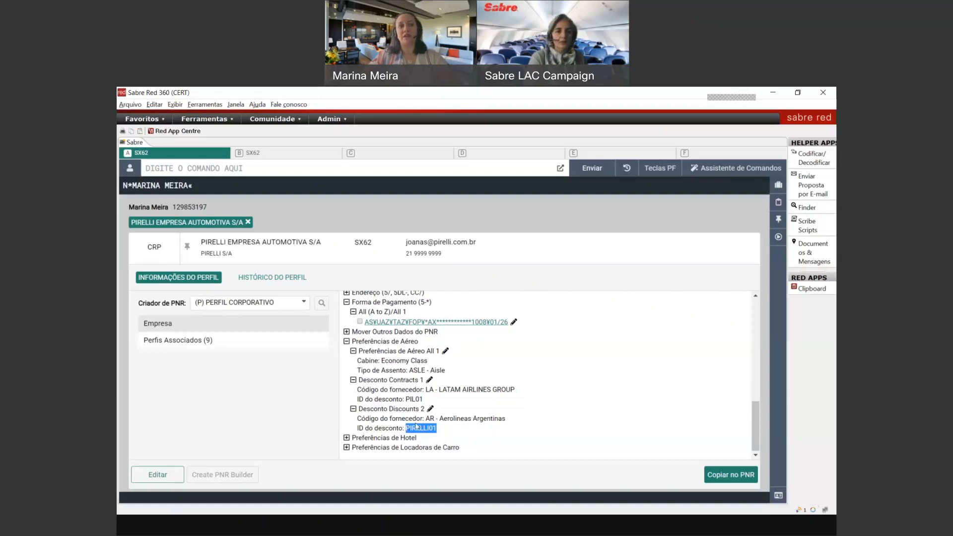
Step: Close the PIRELLI corporate profile to return to the traveller's profile
scroll(415, 426, "up", 2)
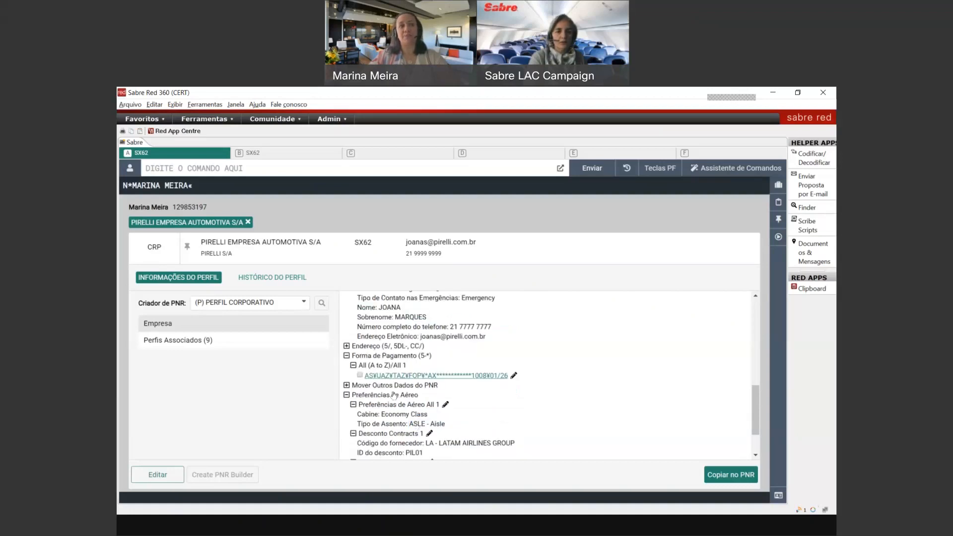
scroll(408, 388, "up", 10)
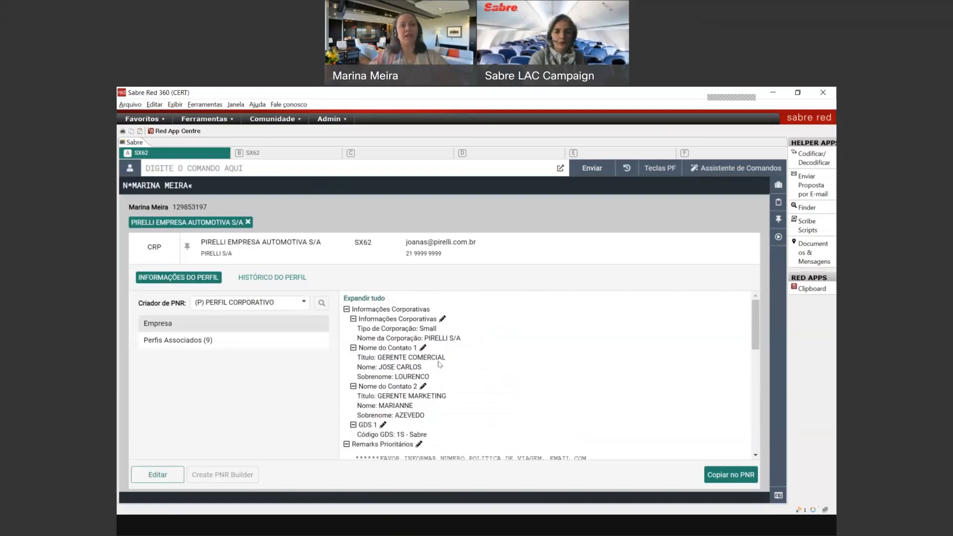
scroll(438, 364, "down", 10)
scroll(431, 396, "up", 10)
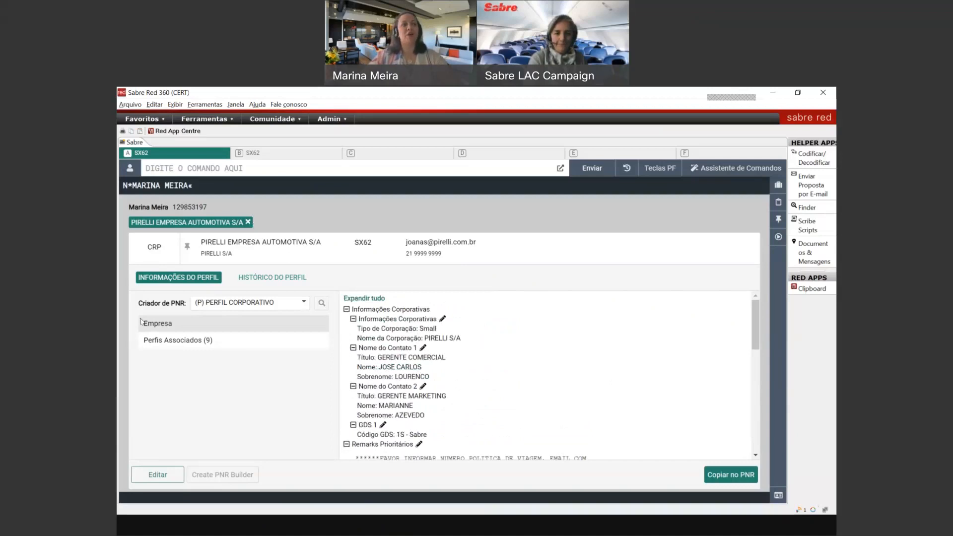
scroll(345, 366, "down", 10)
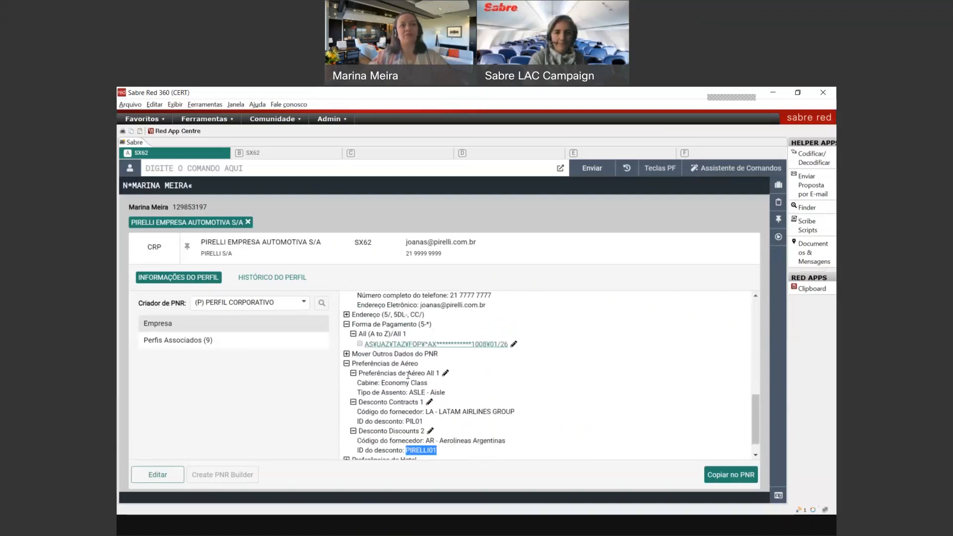
scroll(425, 391, "up", 10)
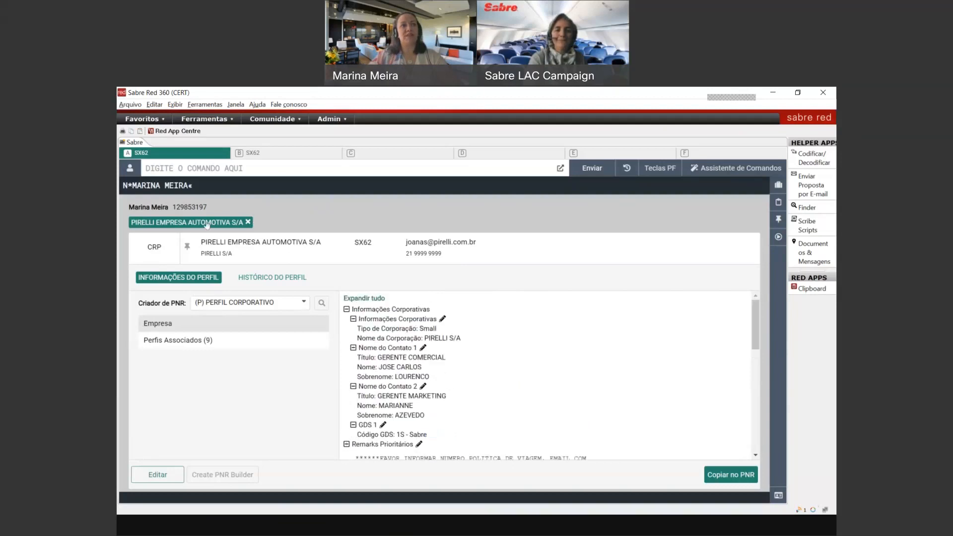
left_click(247, 223)
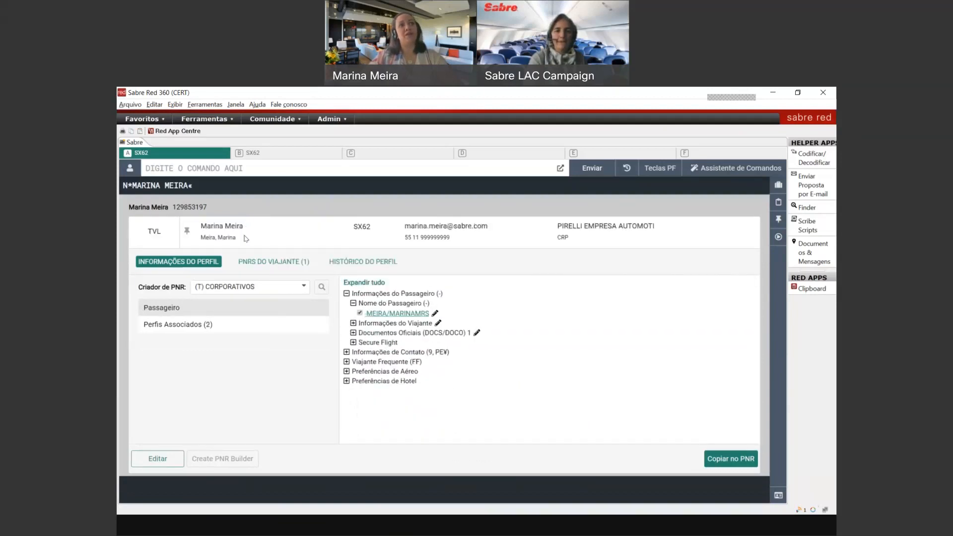
Step: Copy the traveller profile into the PNR and display the record with *A
left_click(730, 468)
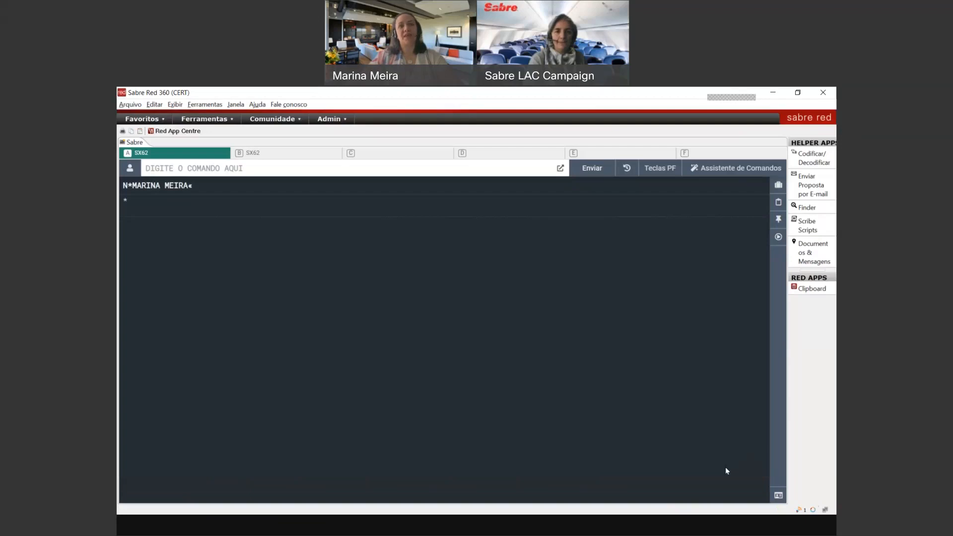
left_click(187, 166)
type("*A")
key("Return")
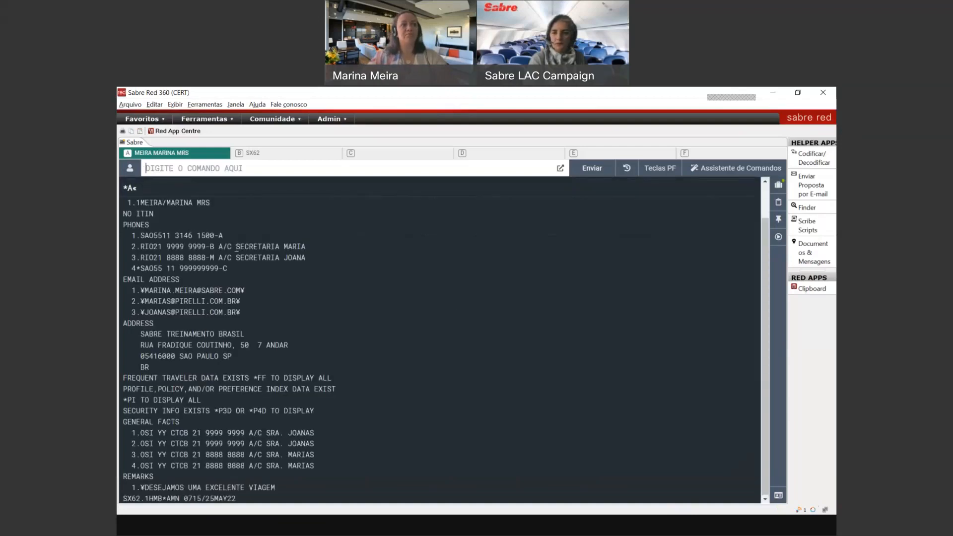
scroll(224, 407, "up", 1)
scroll(223, 407, "down", 1)
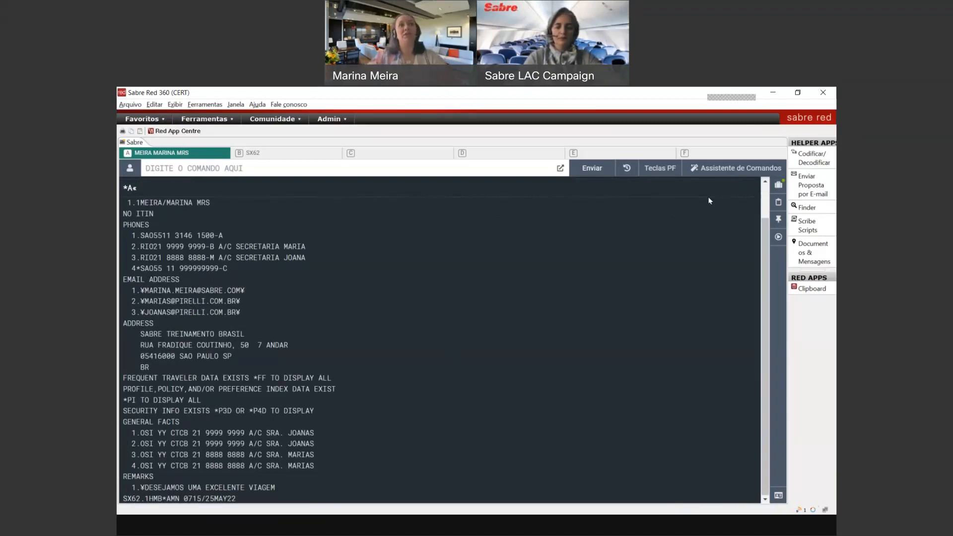
left_click(712, 171)
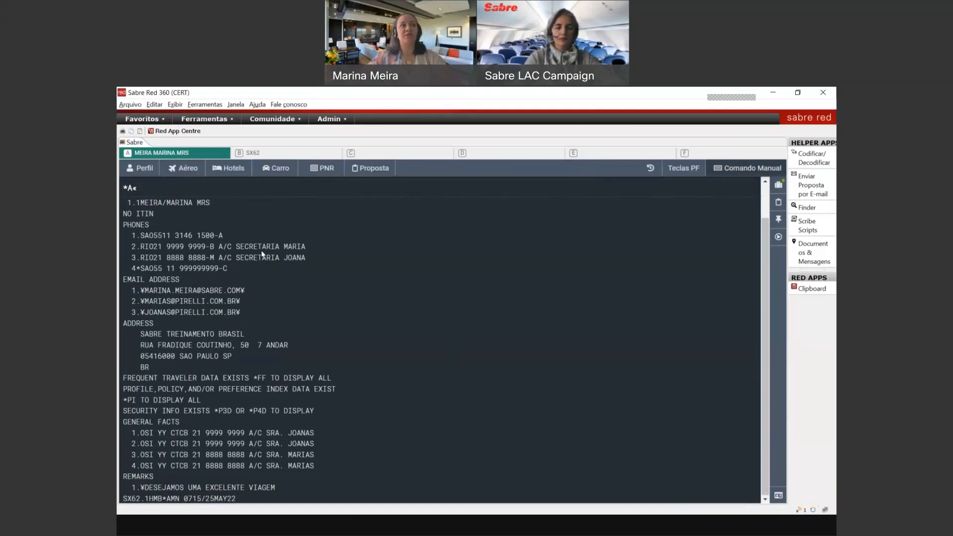
Step: Set the outbound air search from GRU to MIA on 10 June 2022
left_click(183, 168)
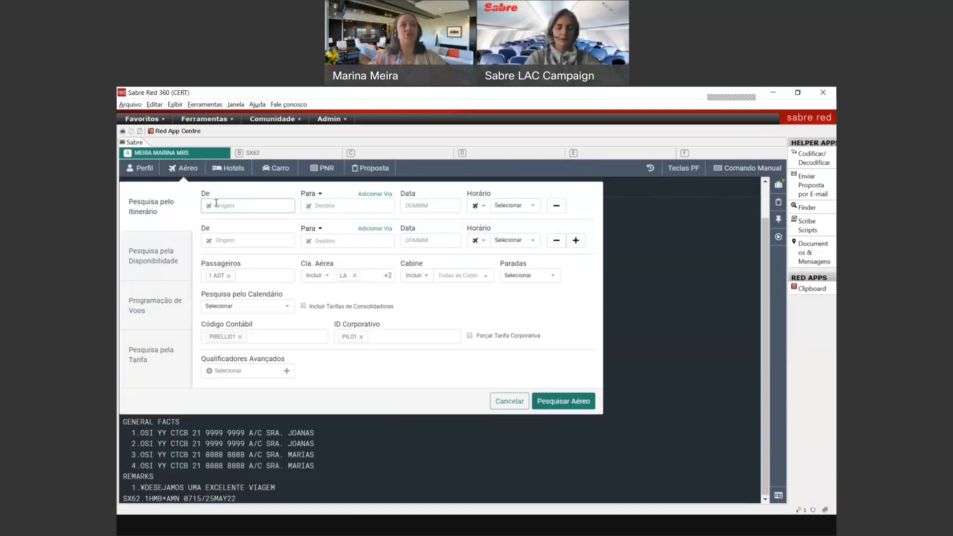
type("gru")
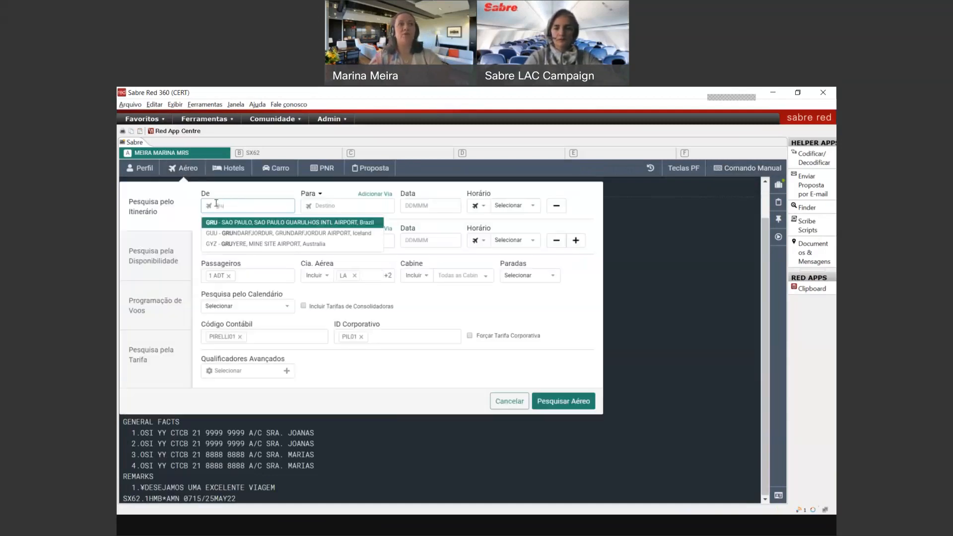
key("Return")
type("mi")
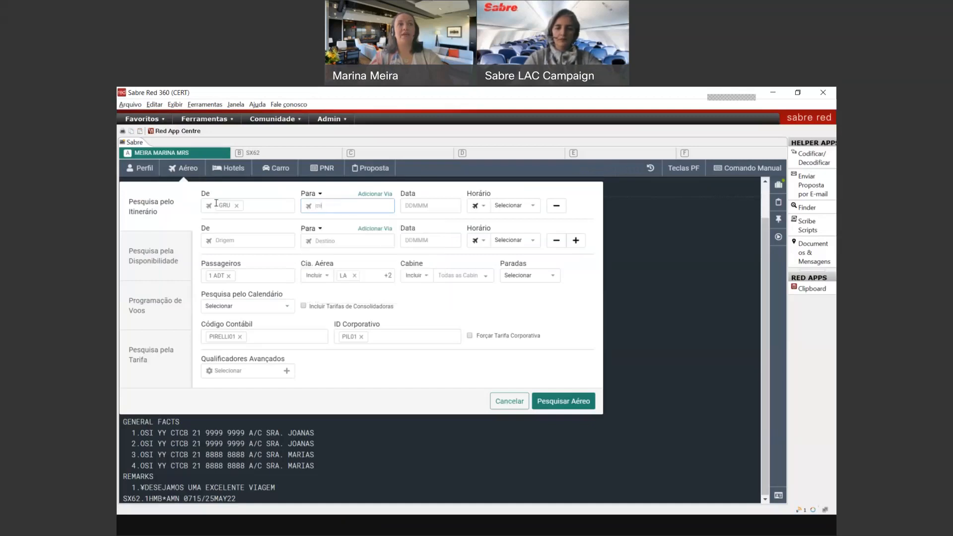
type("a")
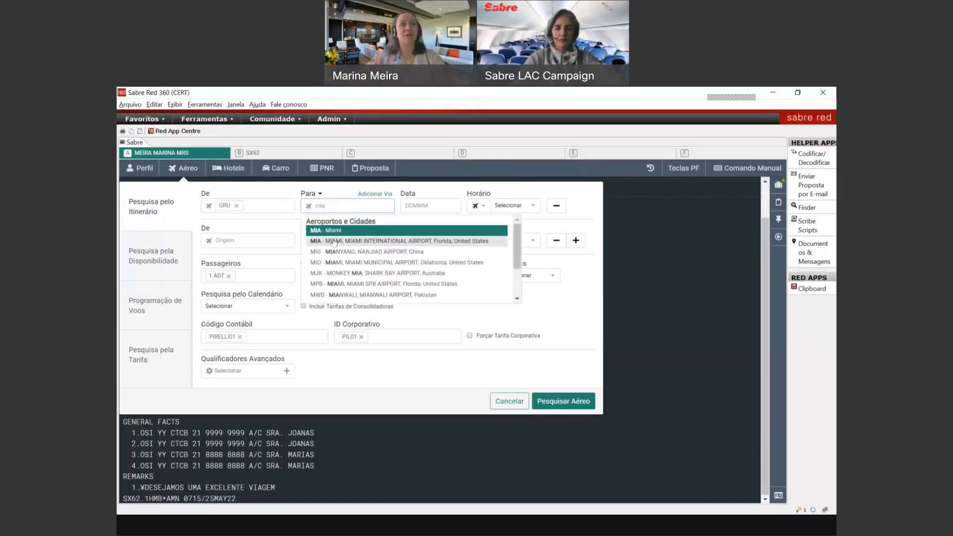
key("Return")
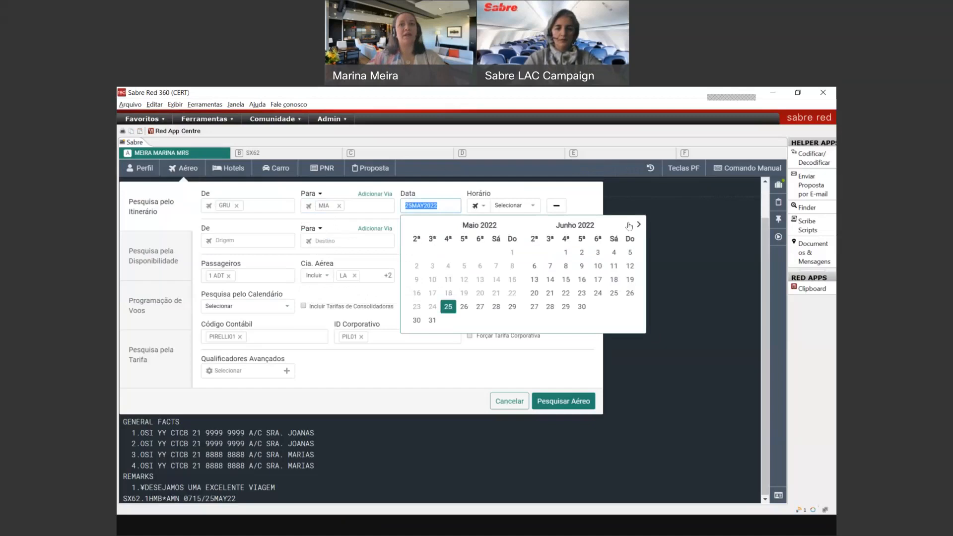
left_click(638, 224)
left_click(480, 266)
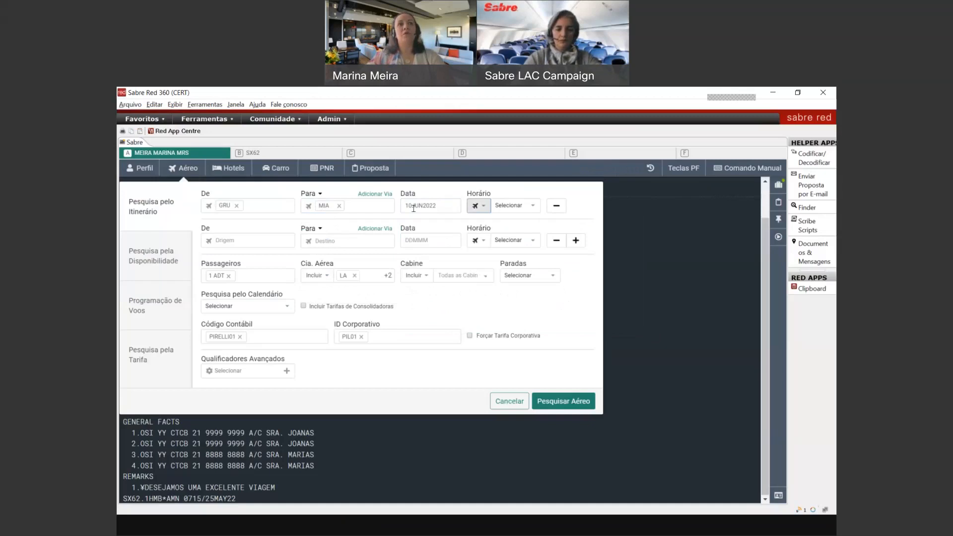
Step: Add the MIA–GRU return leg on 15 June 2022
left_click(247, 239)
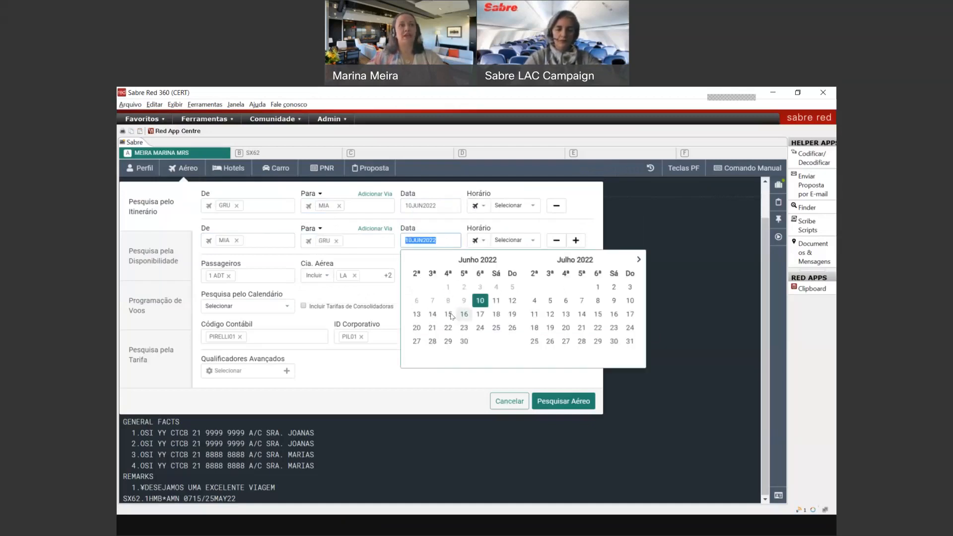
left_click(448, 314)
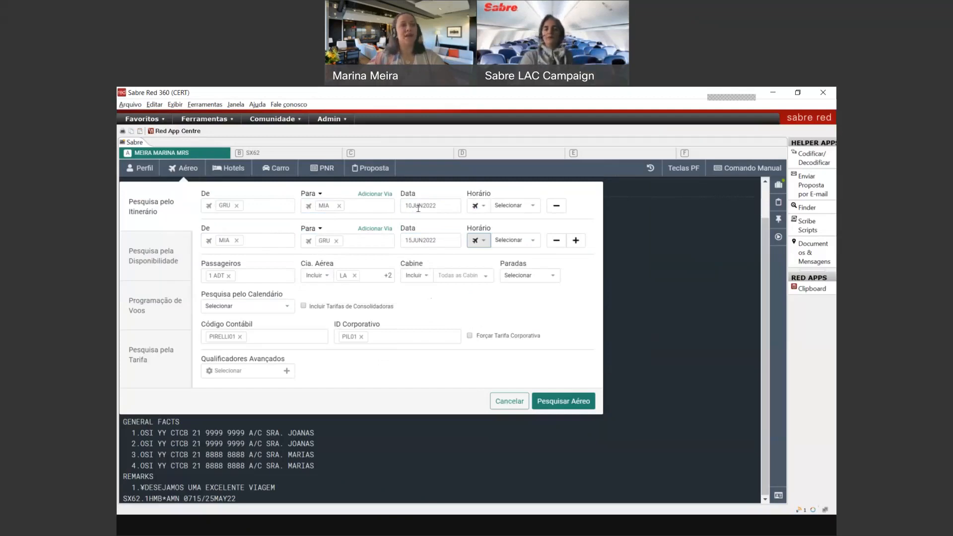
left_click(388, 279)
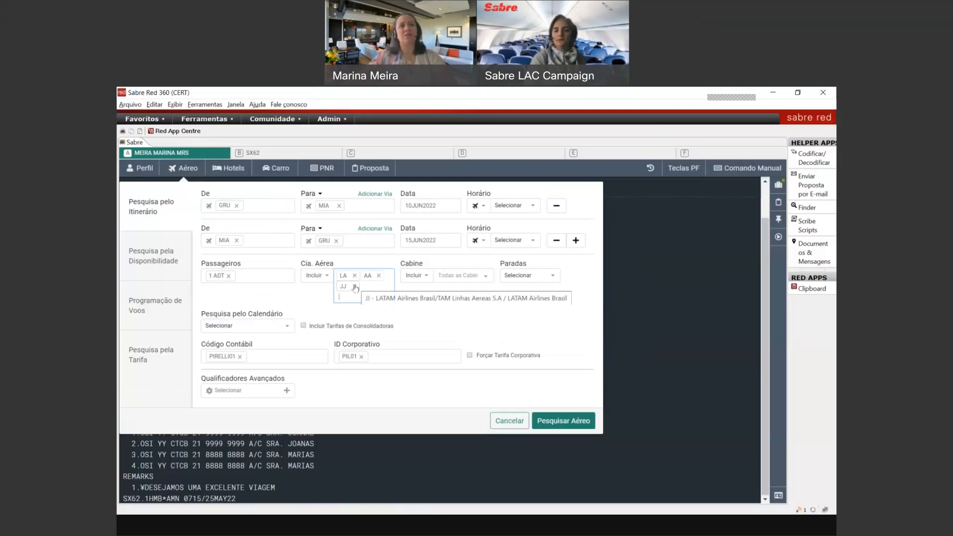
Step: Remove the LA, AA and JJ airline restrictions from Cia. Aérea
left_click(355, 287)
left_click(354, 276)
left_click(355, 275)
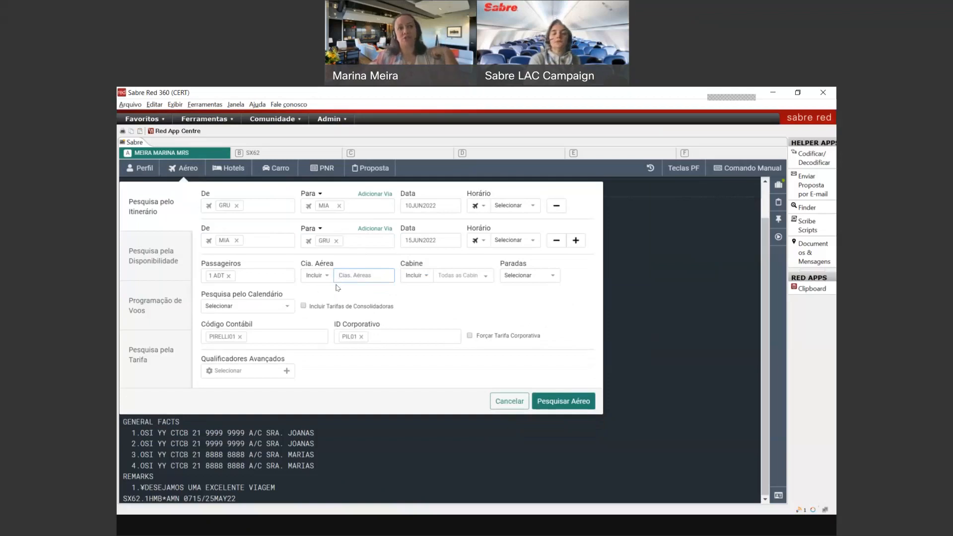
Step: Check the Cabine and Paradas options, leaving both unchanged
left_click(456, 280)
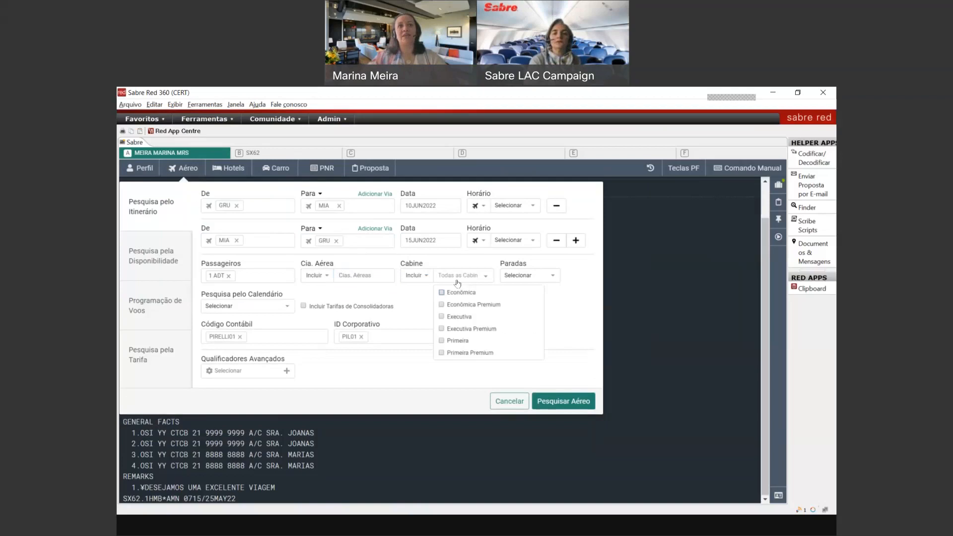
left_click(457, 282)
left_click(456, 283)
left_click(525, 276)
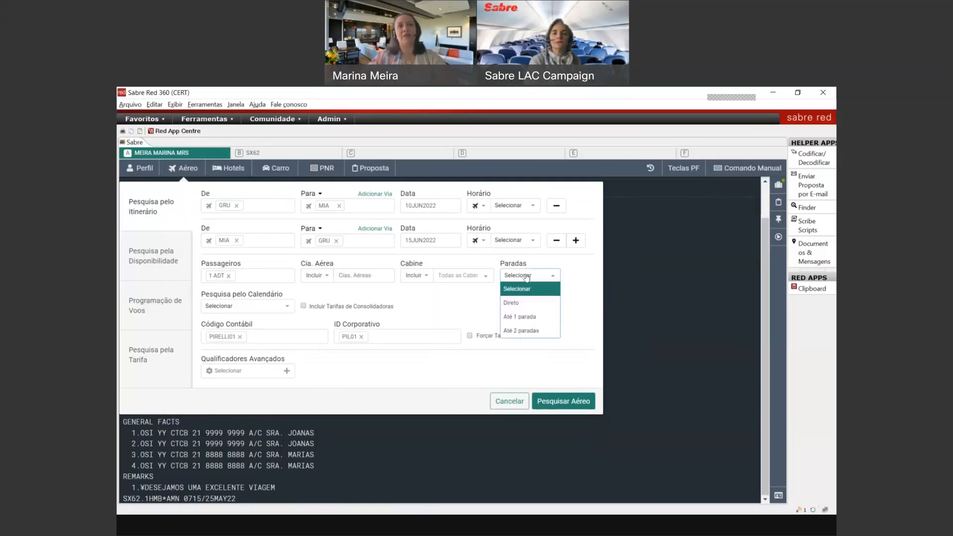
left_click(450, 300)
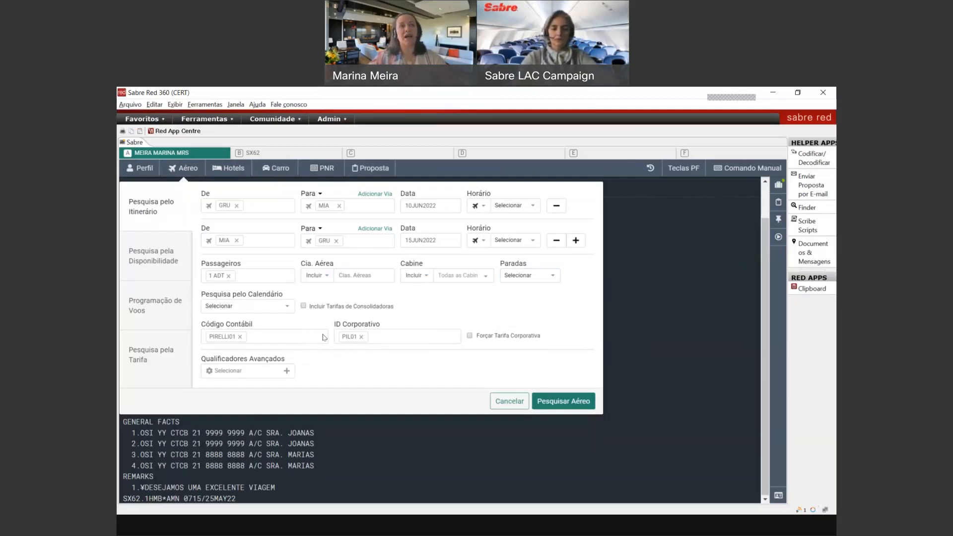
Step: Add the Bagagem verificada gratuitamente and Código da Moeda advanced qualifiers to the search
left_click(249, 376)
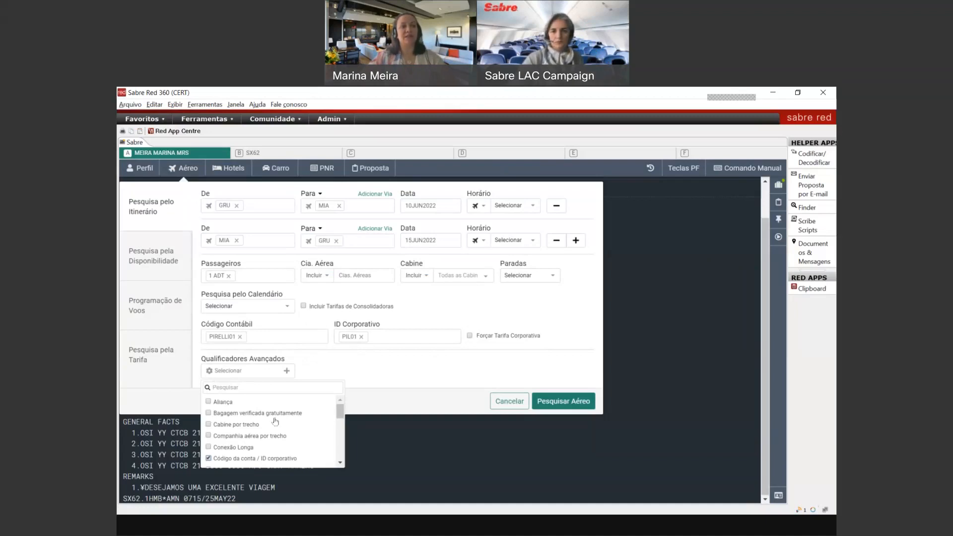
scroll(275, 420, "down", 5)
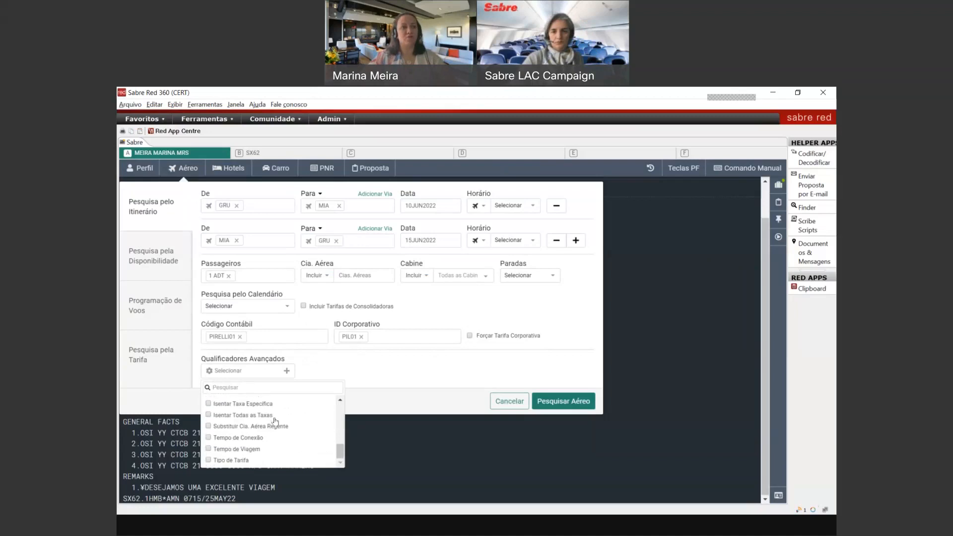
scroll(276, 421, "up", 5)
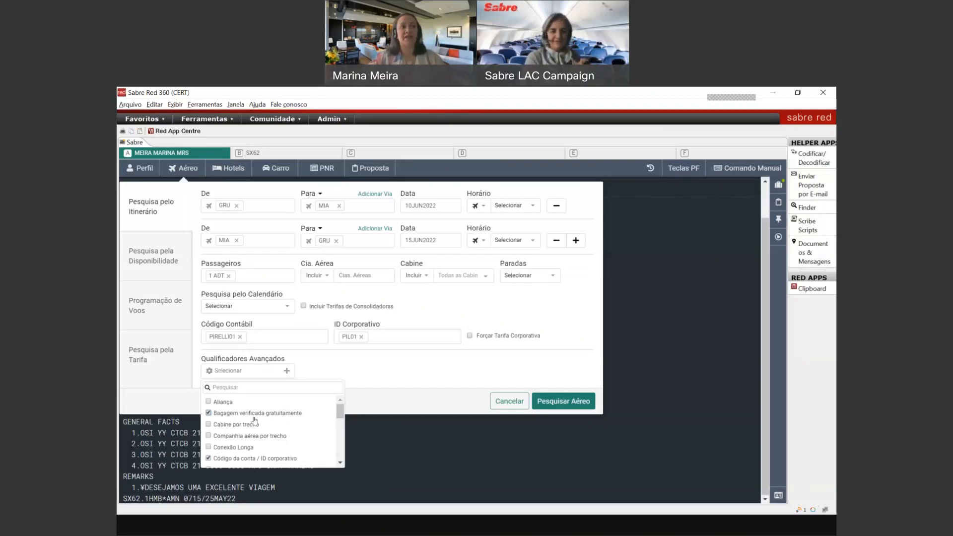
scroll(277, 420, "down", 2)
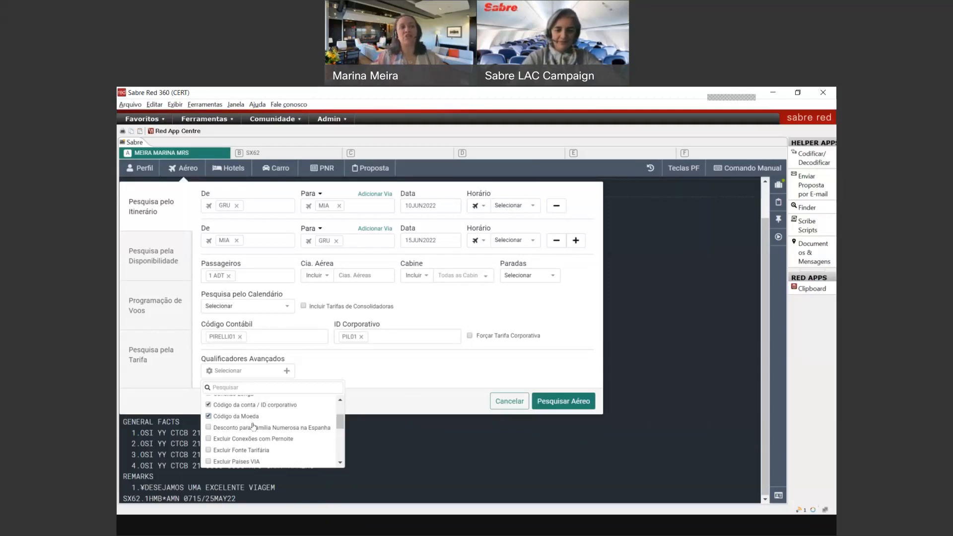
left_click(415, 386)
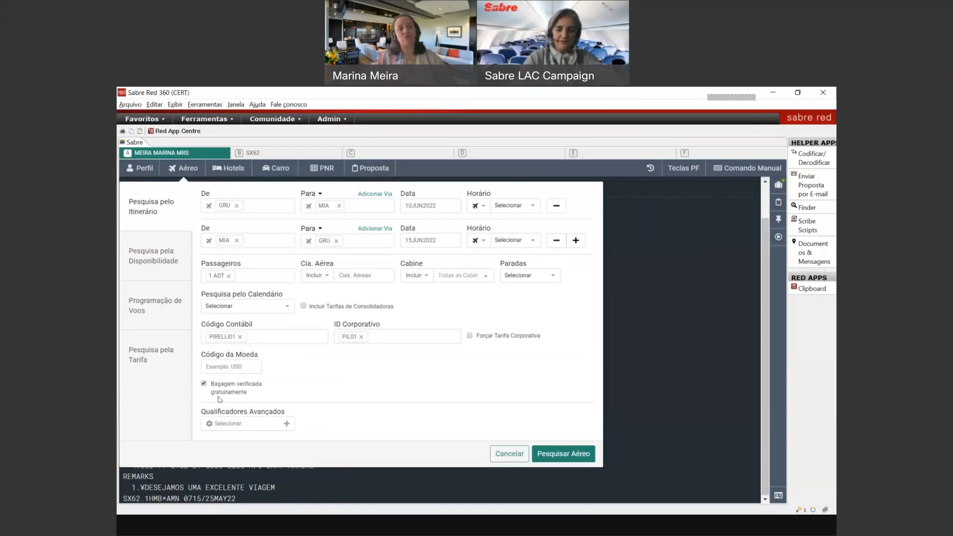
Step: Set the currency code to USD and run the GRU–MIA air search
left_click(230, 367)
type("usd")
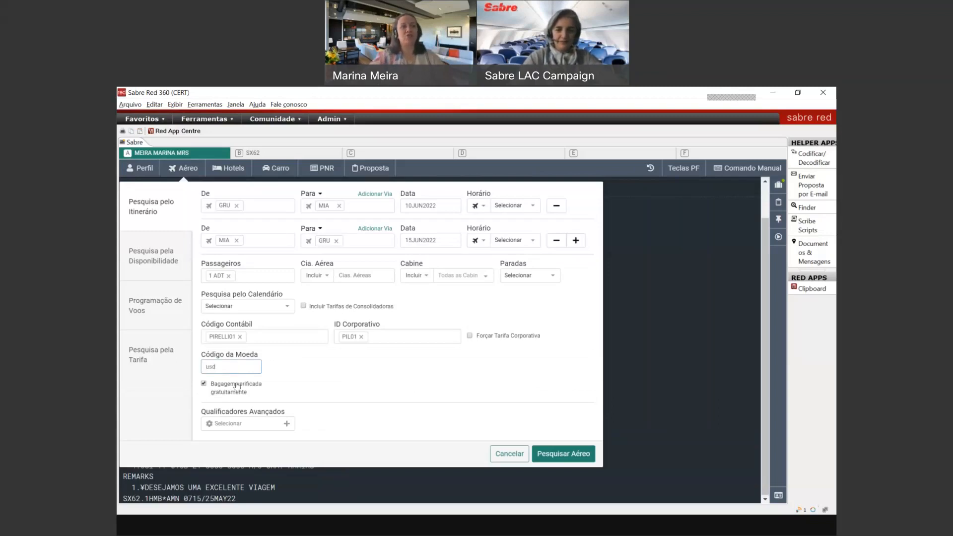
left_click(298, 376)
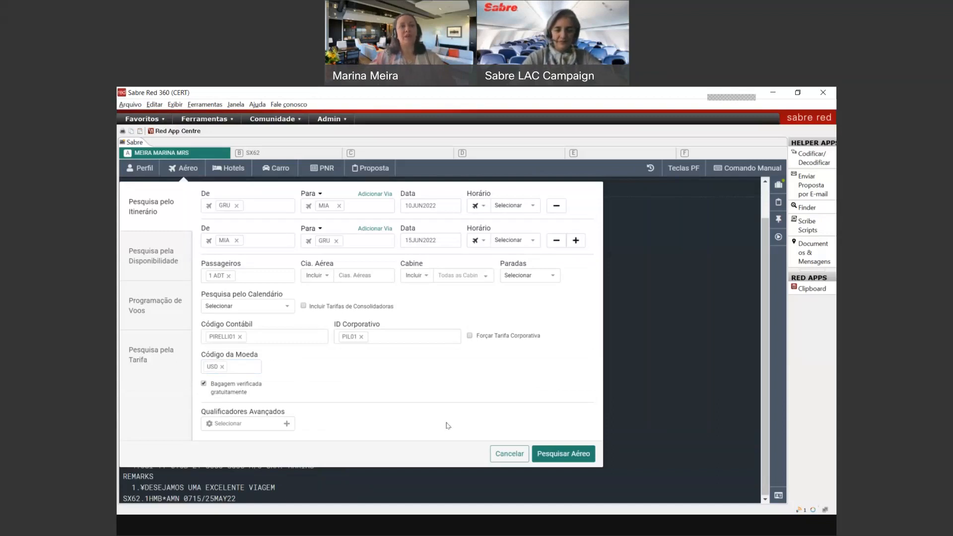
left_click(582, 459)
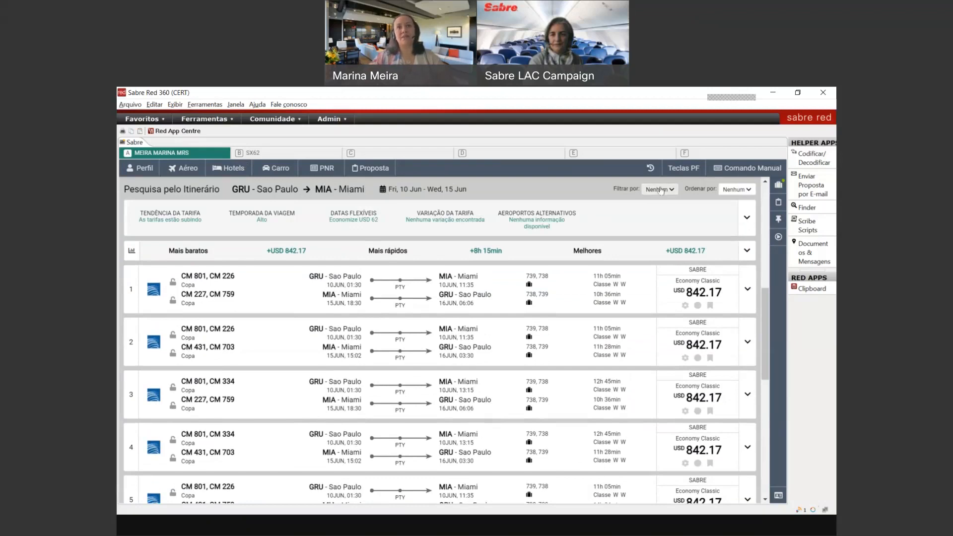
Step: Browse the result filters and full airline list without applying any, then show the sort options
left_click(660, 189)
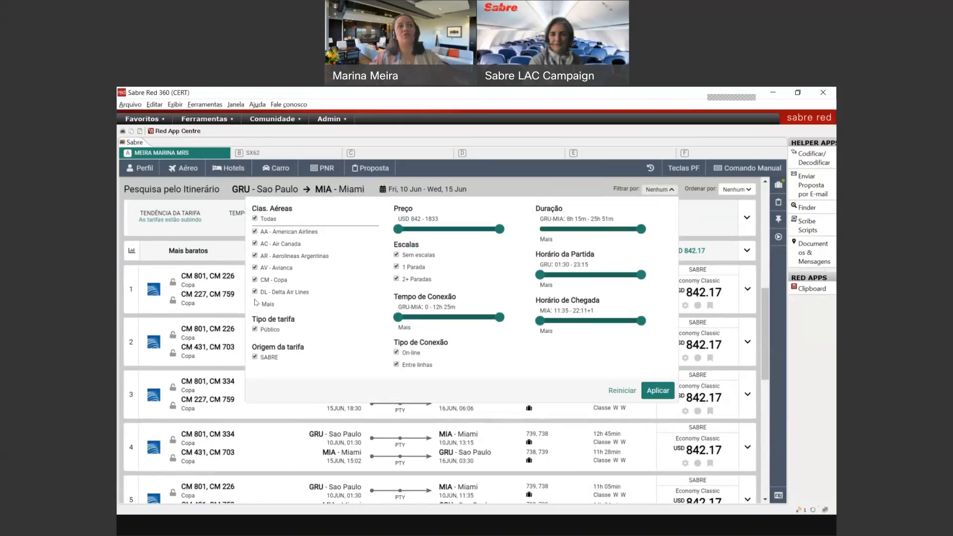
left_click(267, 305)
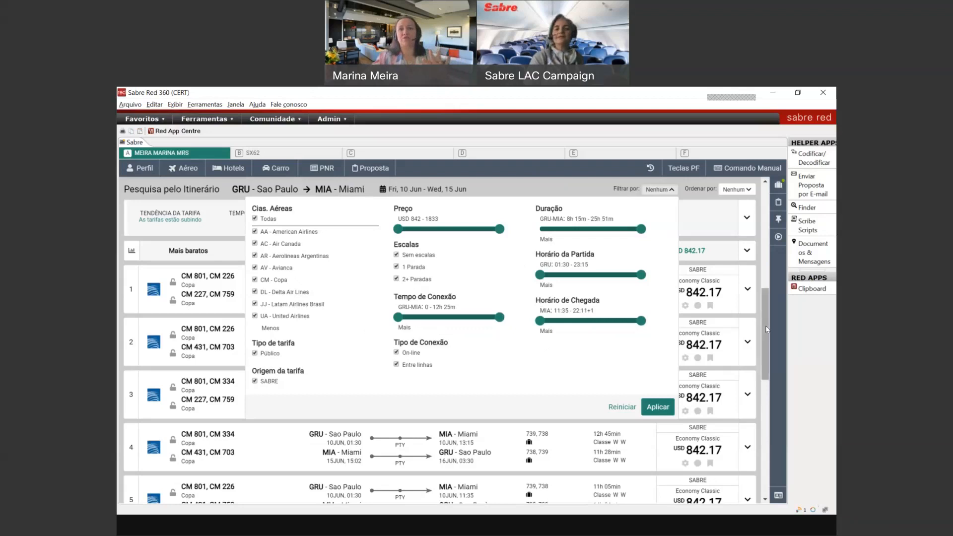
left_click(722, 190)
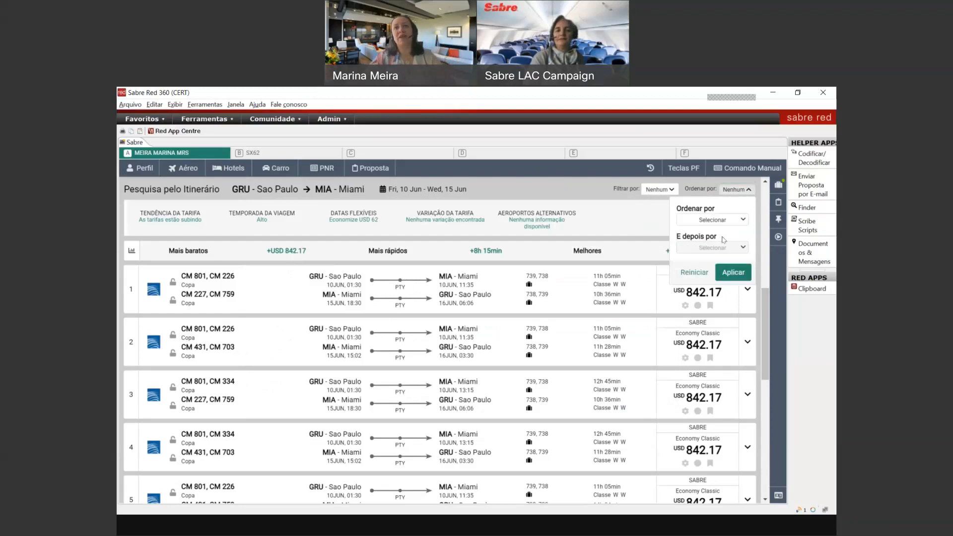
Step: Check the sort criteria without sorting, then expand the fare trend and travel season insights
left_click(740, 222)
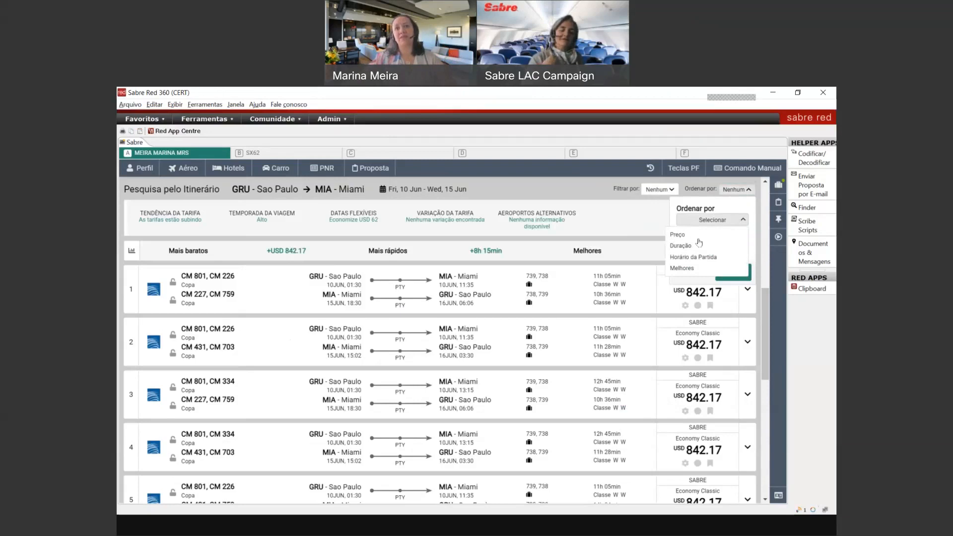
left_click(611, 243)
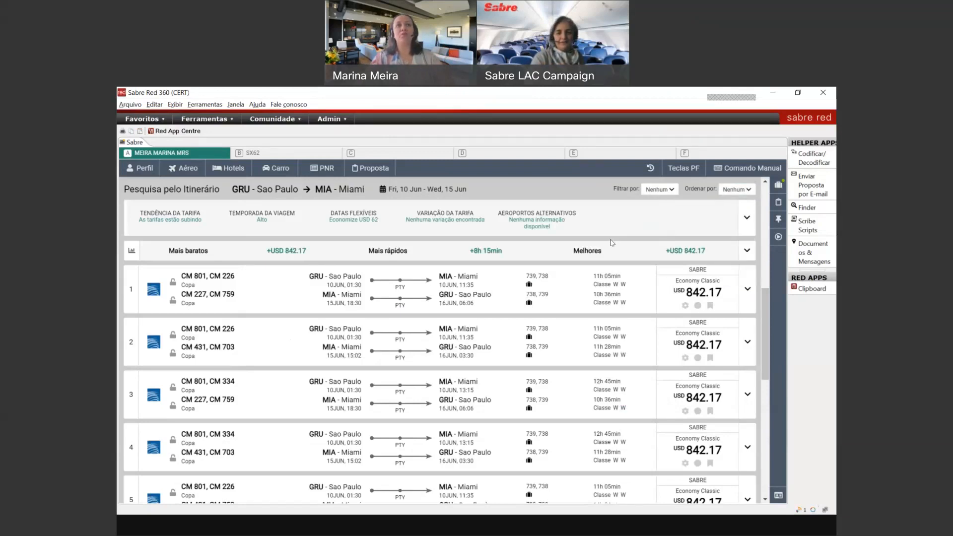
left_click(749, 217)
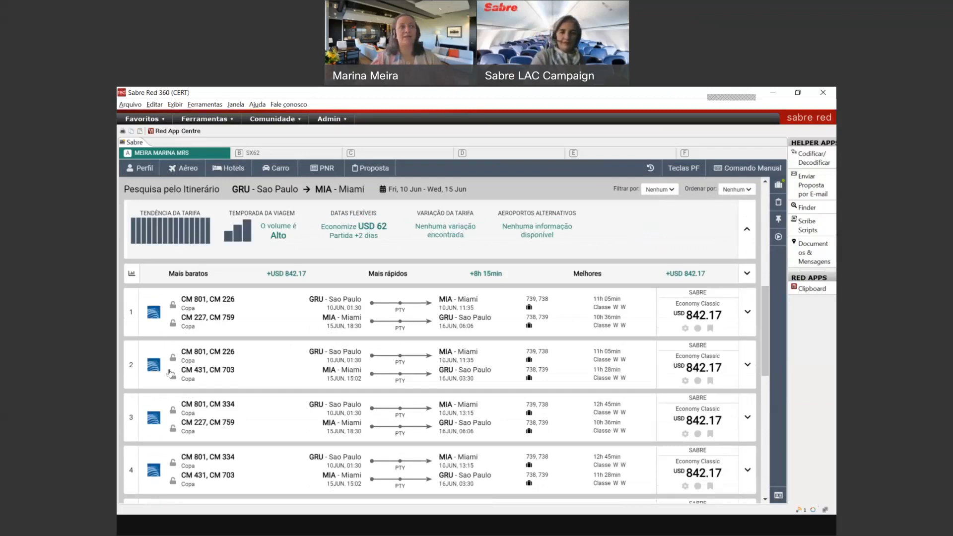
Step: View the Tendência da Tarifa chart, then switch to Temporada da Viagem showing week 23 (06JUN–12JUN) high
left_click(175, 235)
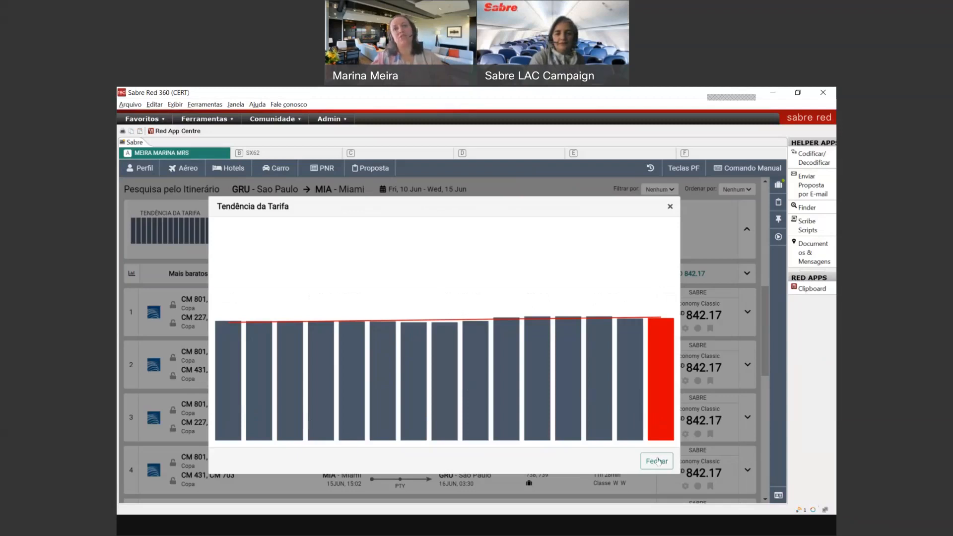
left_click(657, 460)
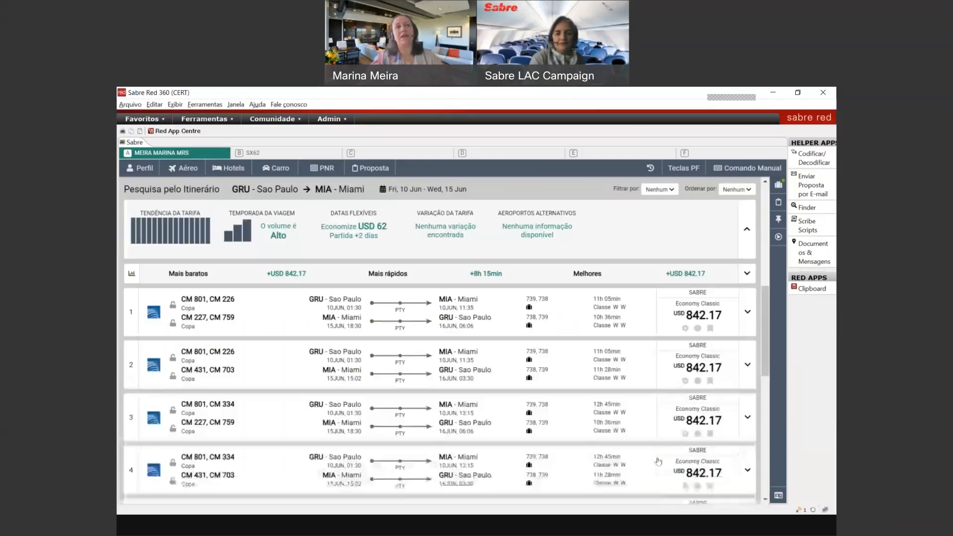
left_click(260, 238)
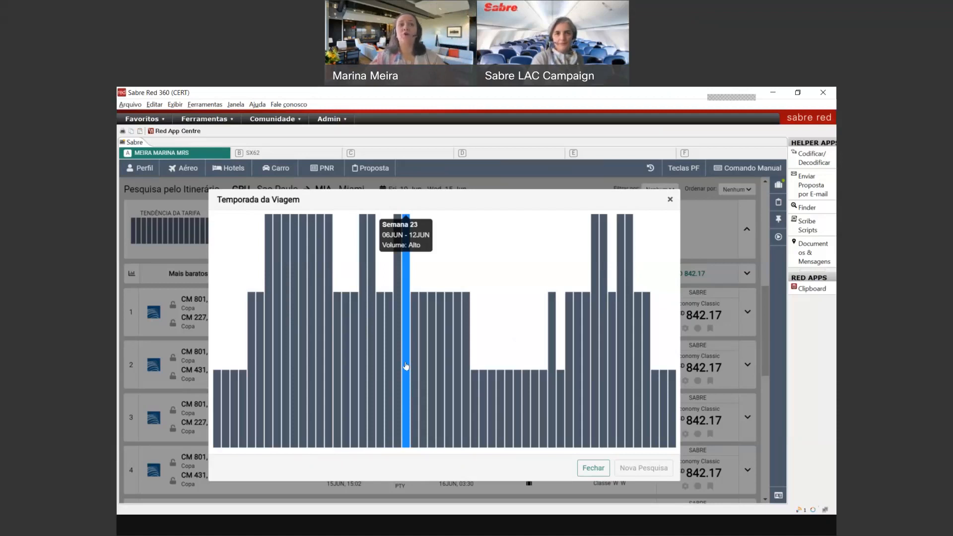
Step: Pick week 24 (13JUN–19JUN) on the travel season chart, then close the chart
left_click(415, 395)
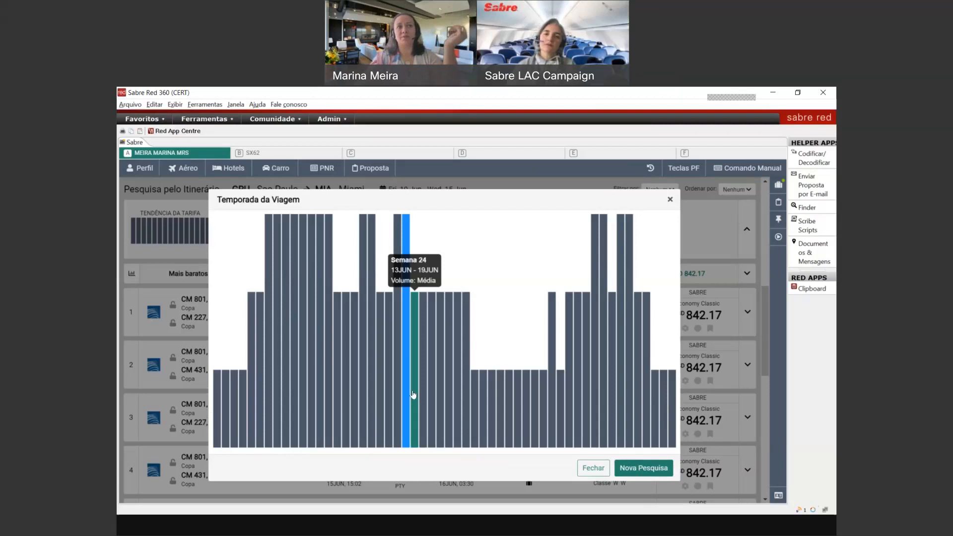
left_click(668, 201)
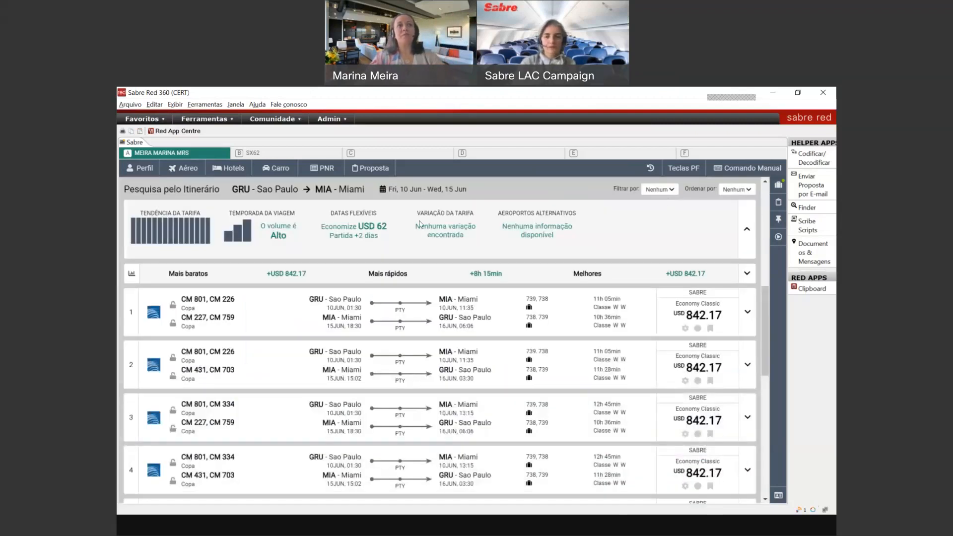
Step: Check the Datas Flexíveis fare grid, close it, and collapse the fare insights summary
left_click(349, 234)
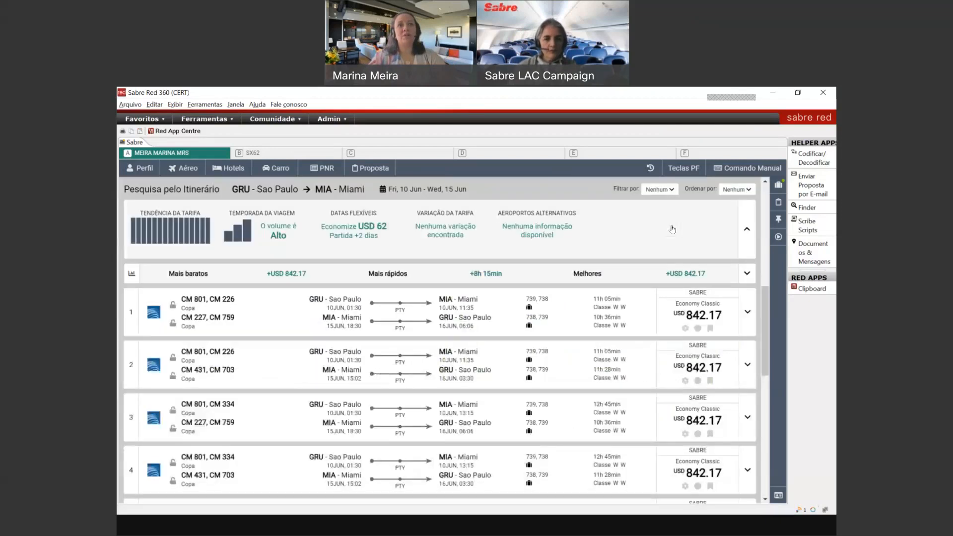
left_click(670, 227)
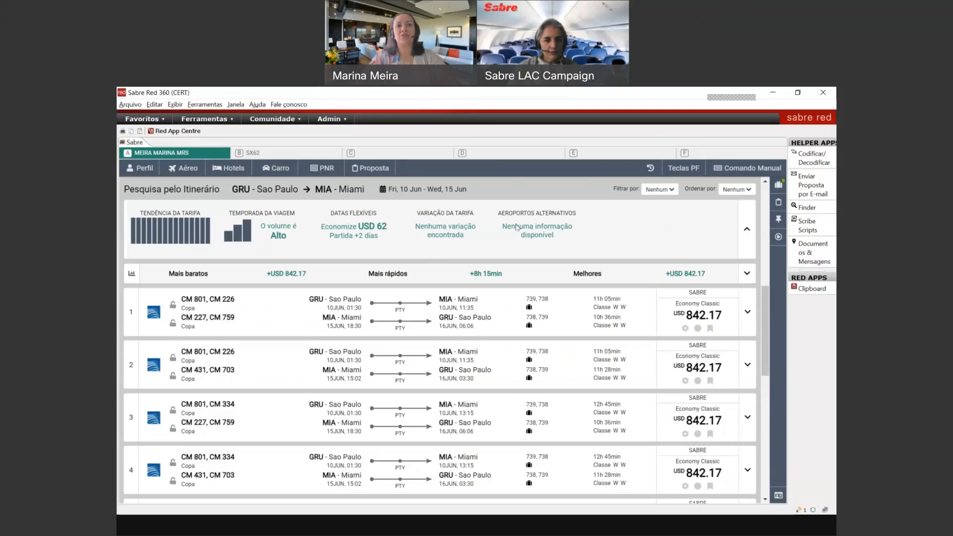
left_click(746, 229)
Step: Expand the airline comparison and filter results to the cheapest carrier, Copa (CM), at USD 842.17
left_click(746, 251)
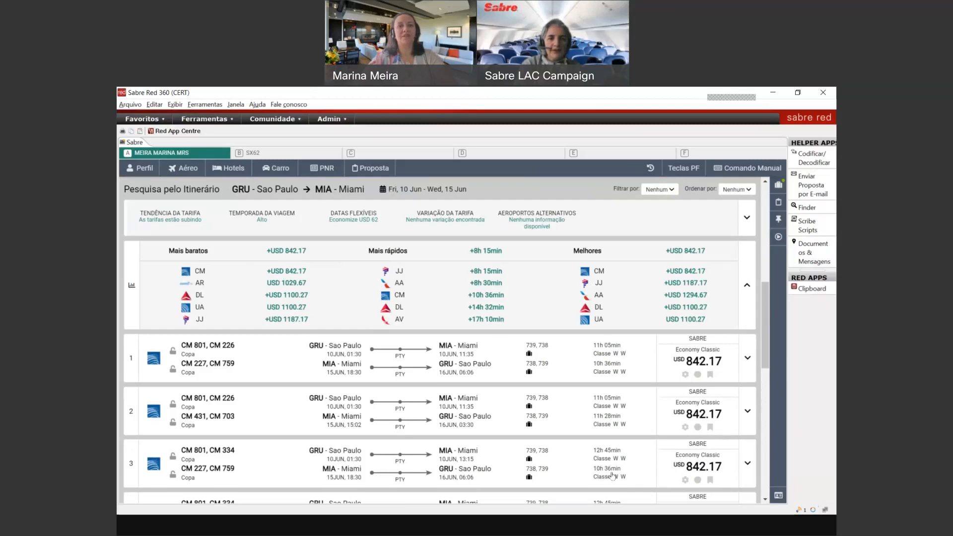
left_click(301, 275)
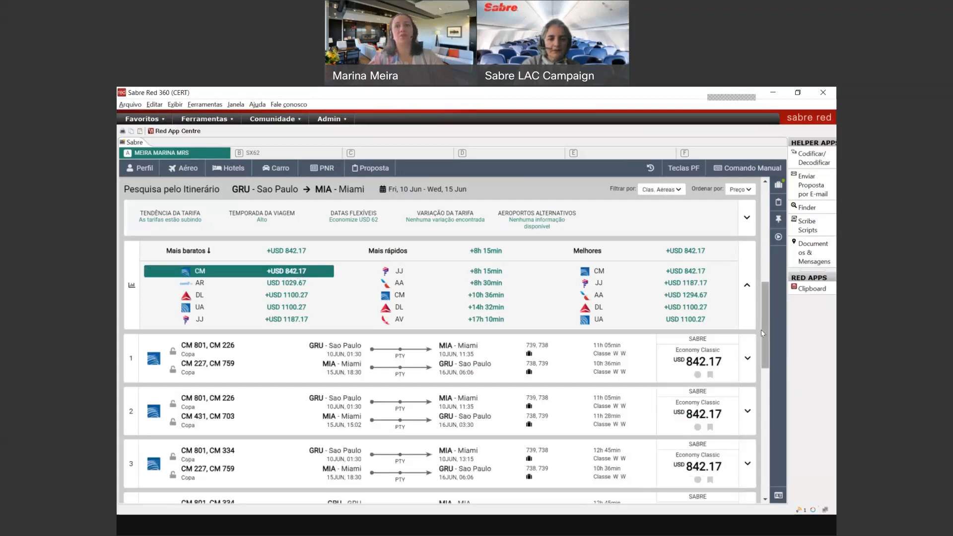
scroll(764, 338, "down", 5)
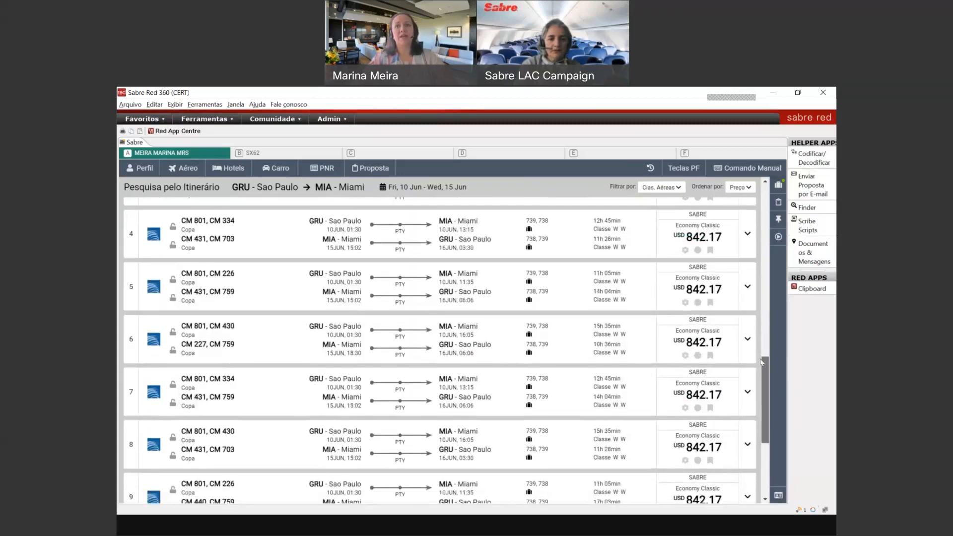
scroll(762, 362, "up", 5)
Step: Copy itinerary 1's details from its context menu
right_click(559, 342)
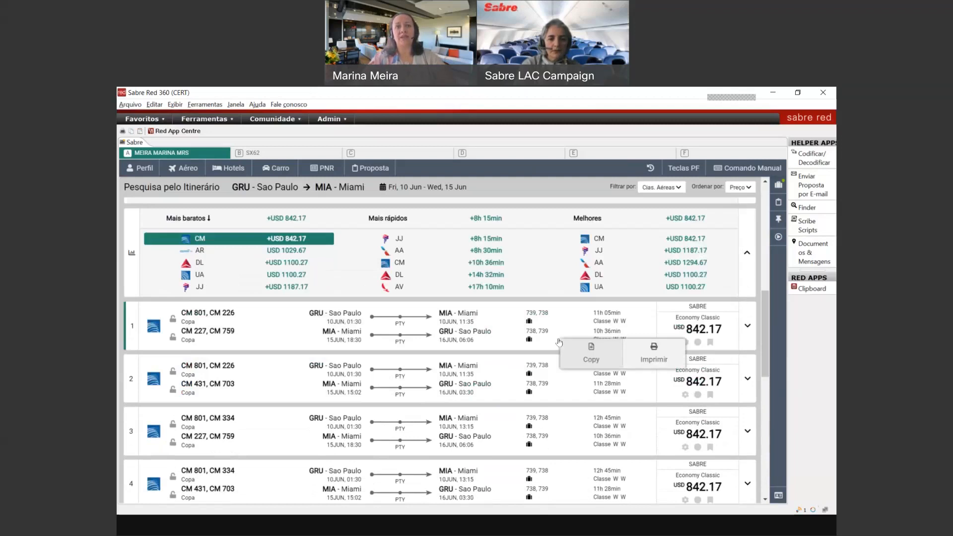
left_click(578, 355)
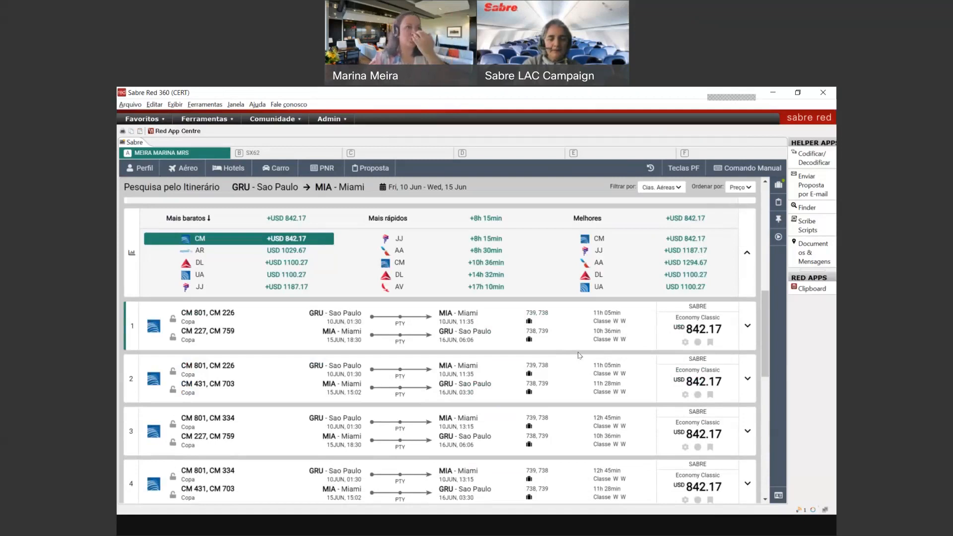
mouse_move(763, 321)
left_mouse_down()
mouse_move(762, 447)
mouse_move(776, 309)
left_mouse_up()
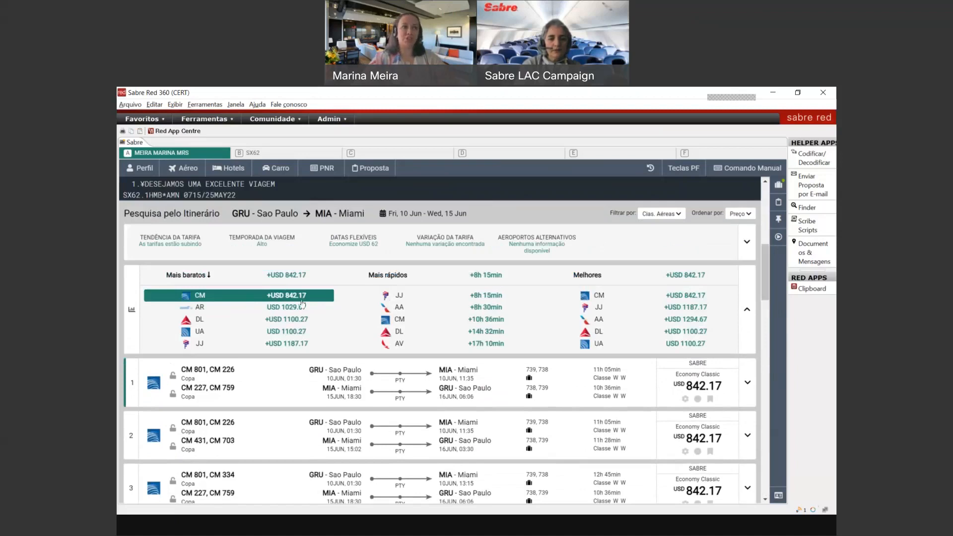
Step: Show the fastest LATAM (JJ) flights, then the best-ranked American (AA) flights at USD 1294.67
left_click(485, 298)
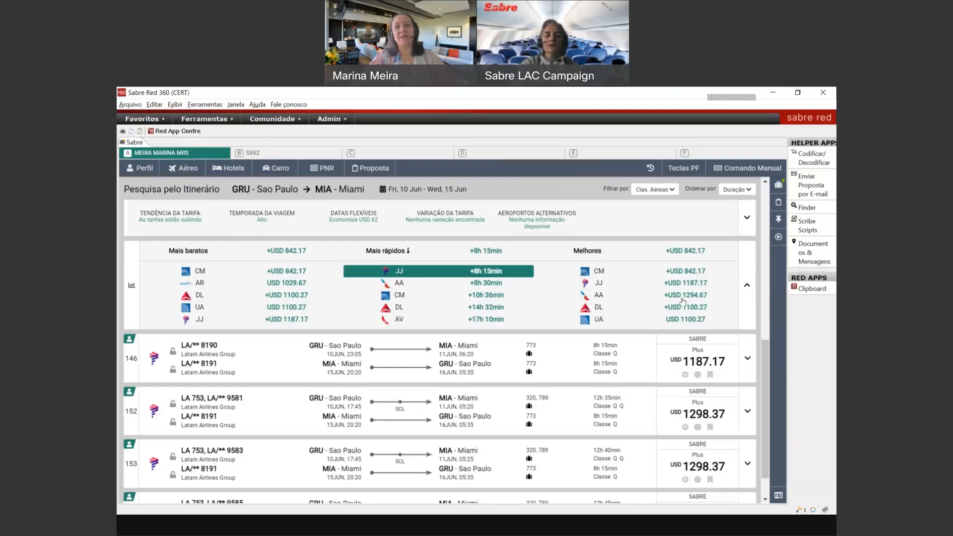
left_click(683, 297)
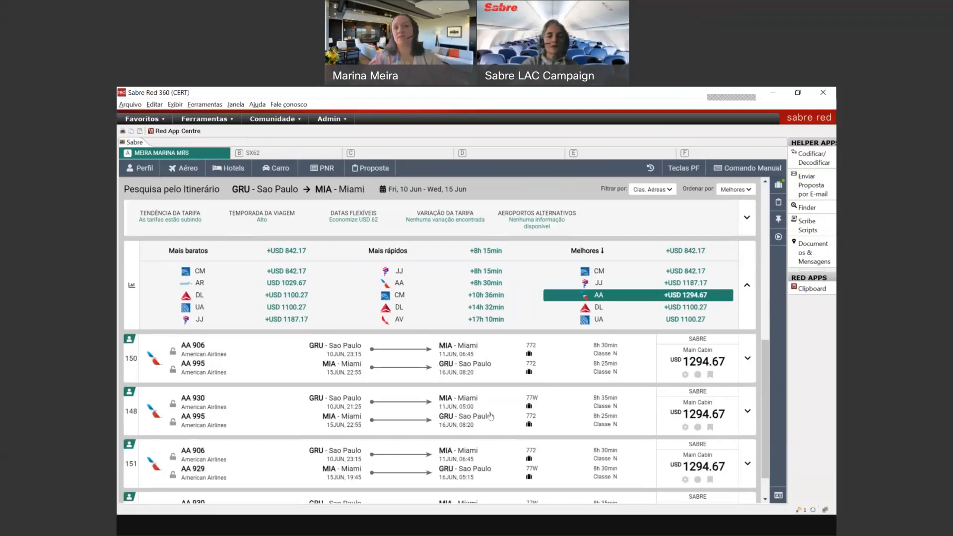
right_click(508, 408)
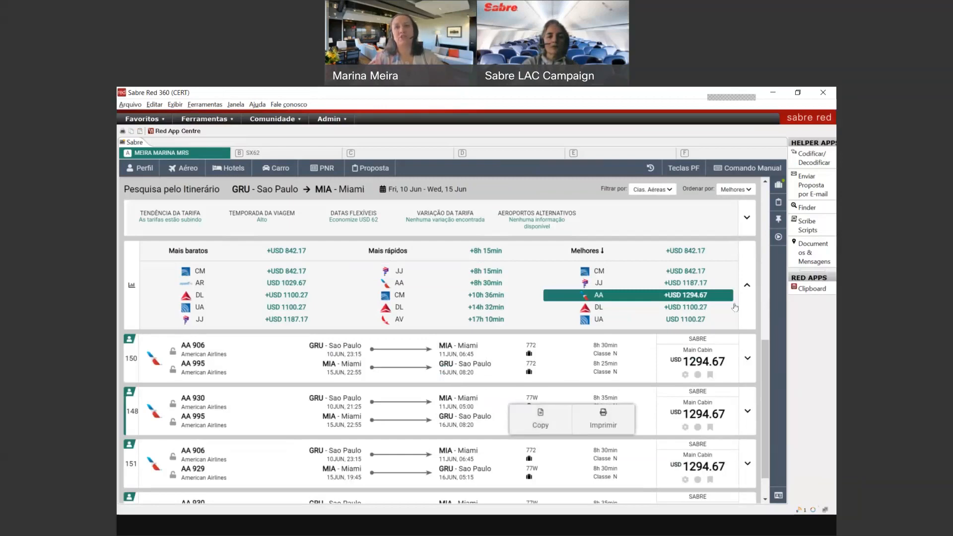
Step: Deselect AA to restore the Copa results from USD 842.17, fold the summary, and browse them
left_click(744, 289)
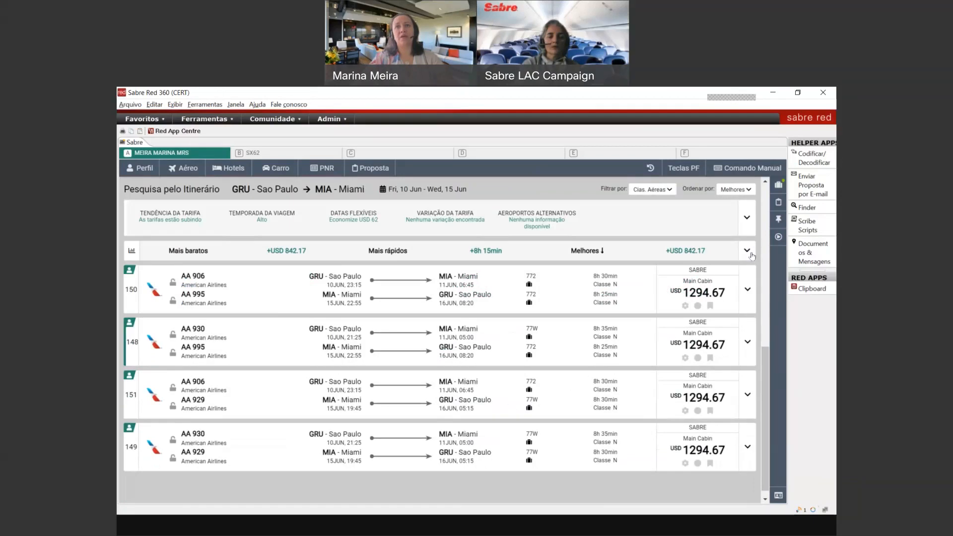
left_click(752, 256)
left_click(697, 295)
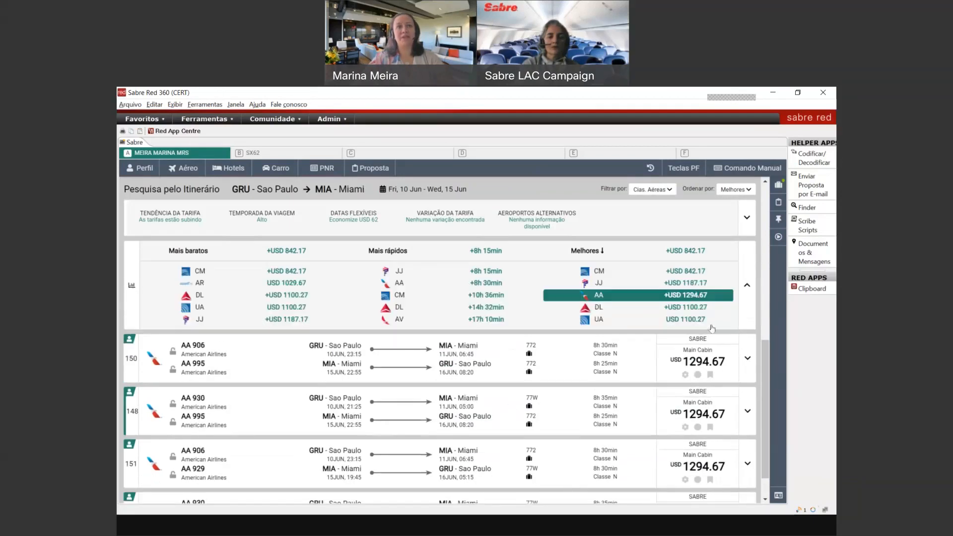
left_click(745, 287)
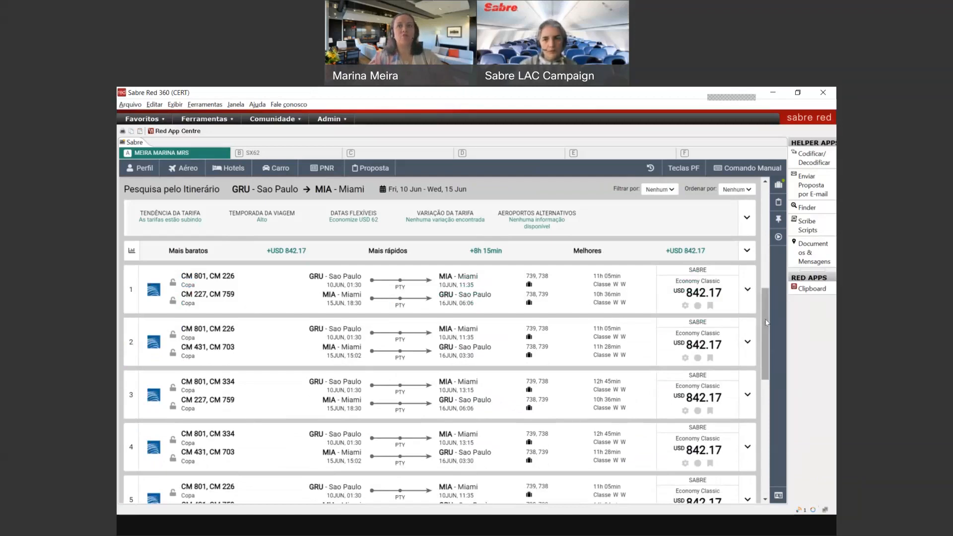
left_click_drag(765, 324, 778, 415)
left_click_drag(769, 380, 765, 448)
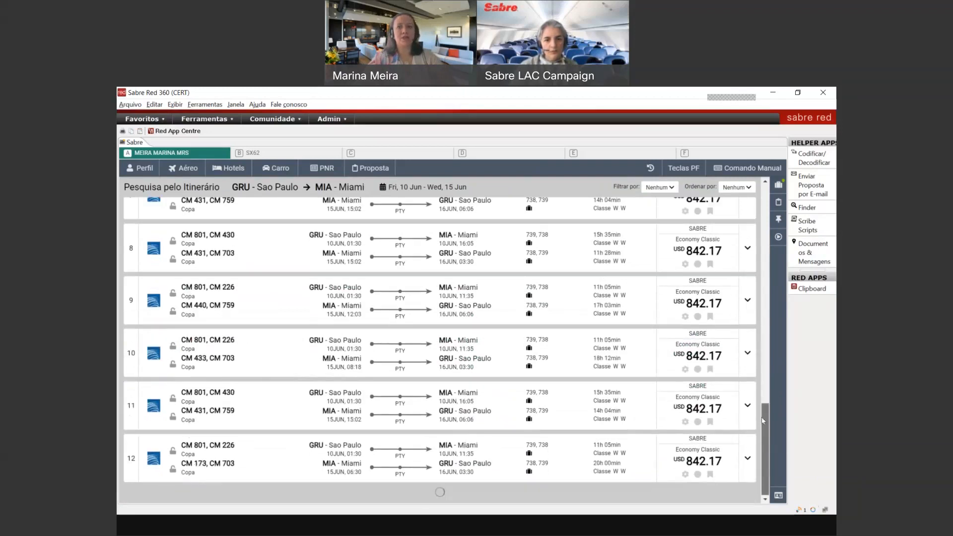
left_click_drag(766, 369, 769, 489)
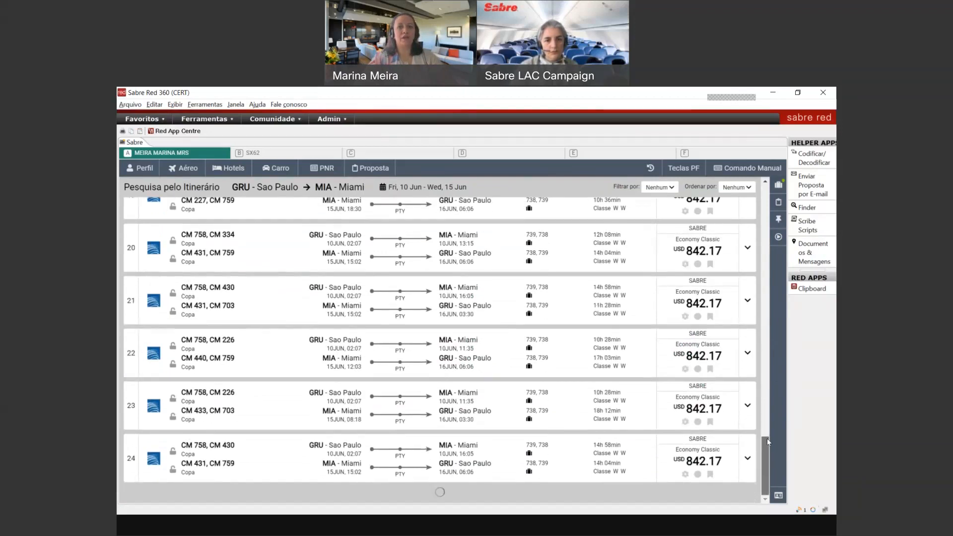
left_click_drag(766, 395, 780, 257)
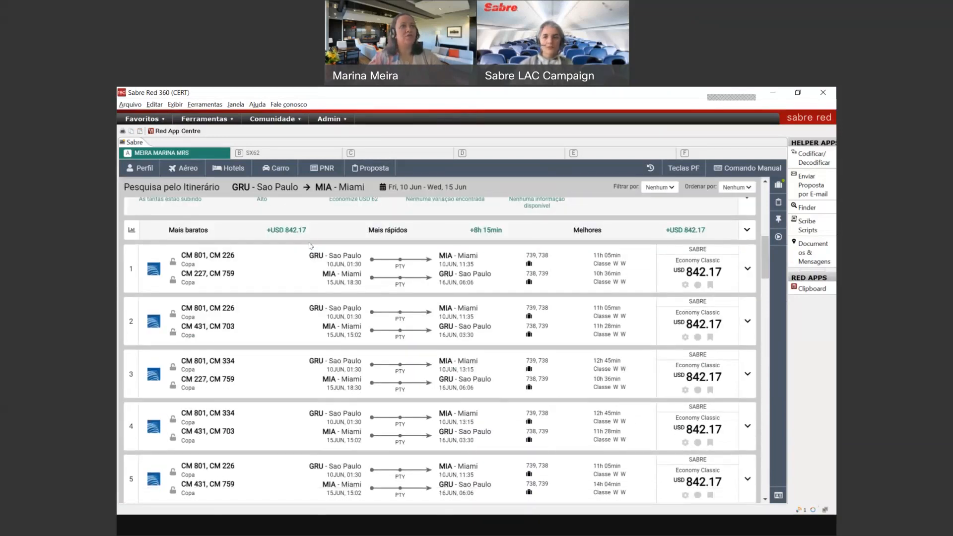
left_click(439, 232)
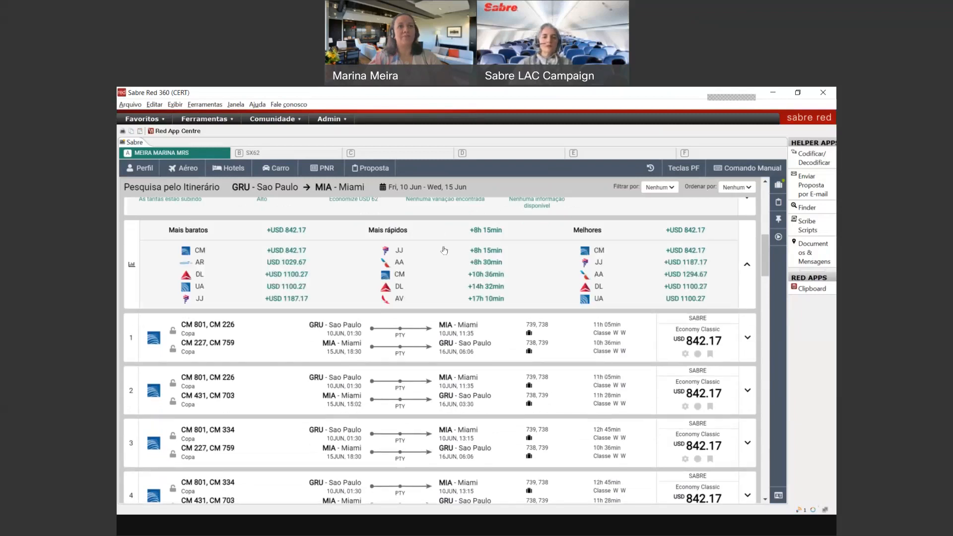
left_click(442, 254)
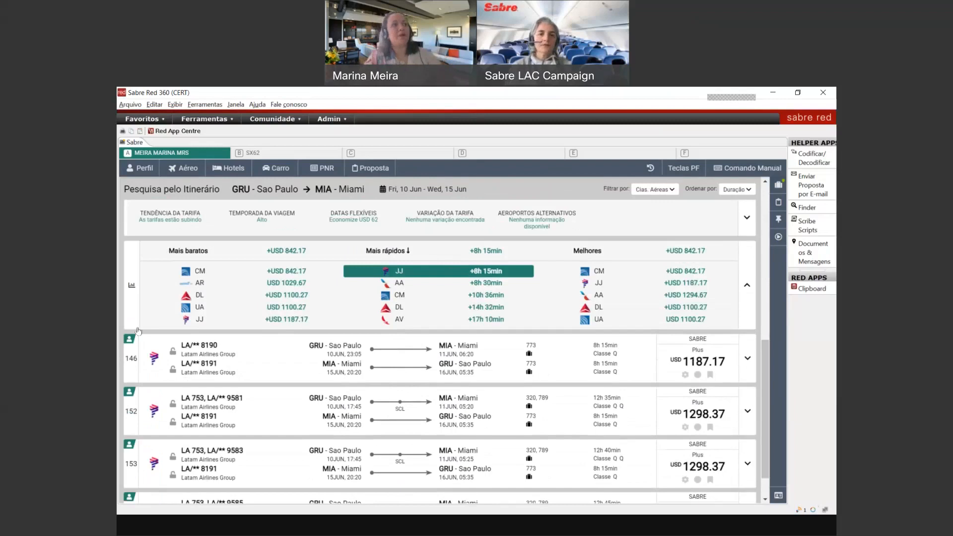
mouse_move(129, 341)
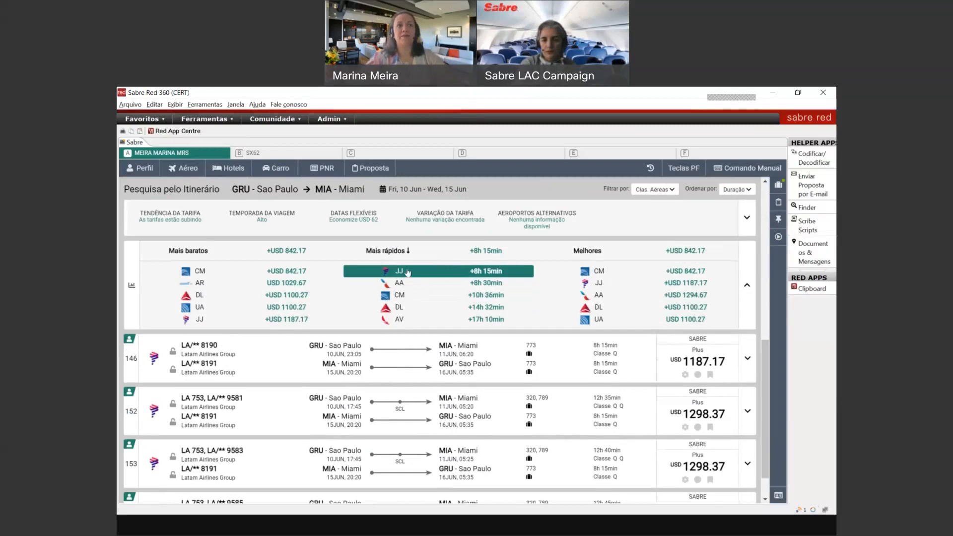
left_click(412, 274)
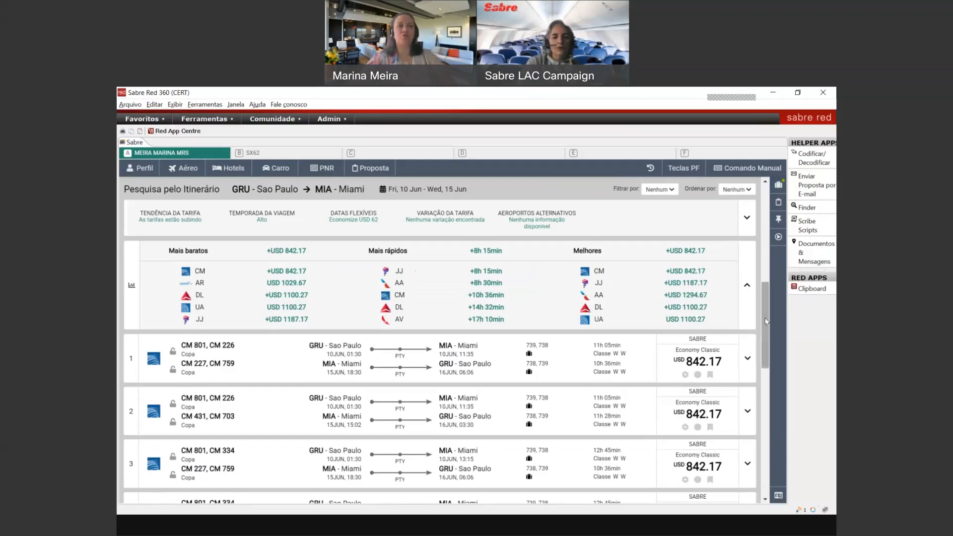
left_click(746, 285)
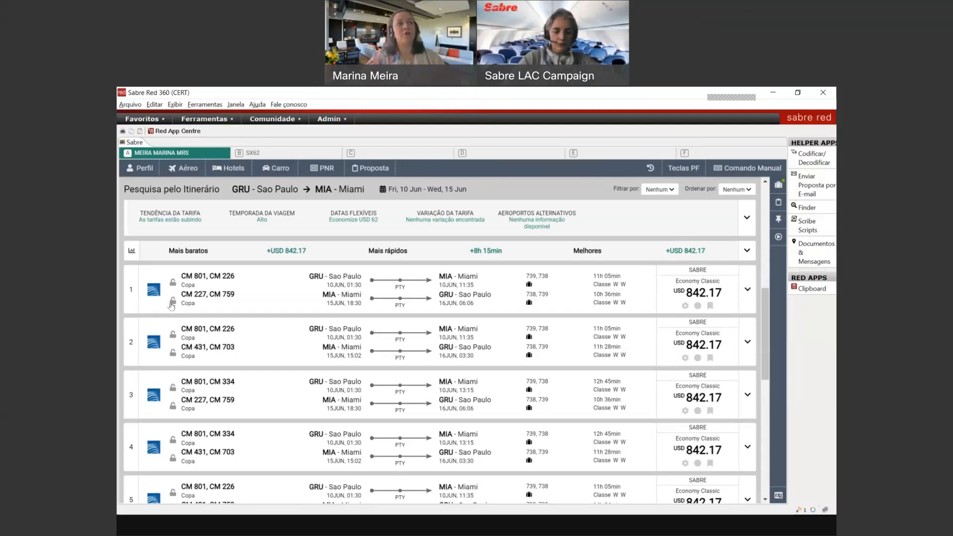
Step: Lock itinerary 1's CM 227/CM 759 return and browse the same-price Copa outbound options
left_click(171, 305)
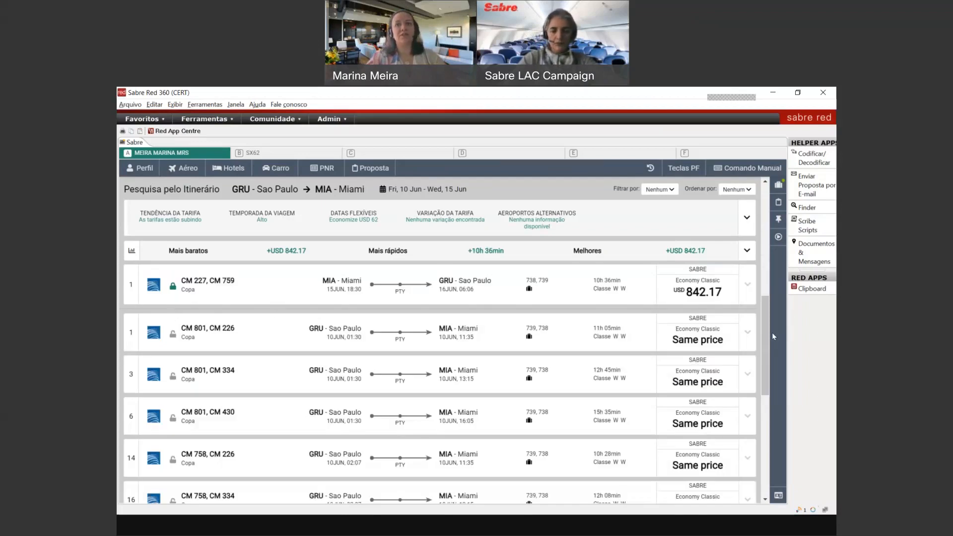
left_click_drag(766, 342, 769, 450)
scroll(660, 327, "up", 5)
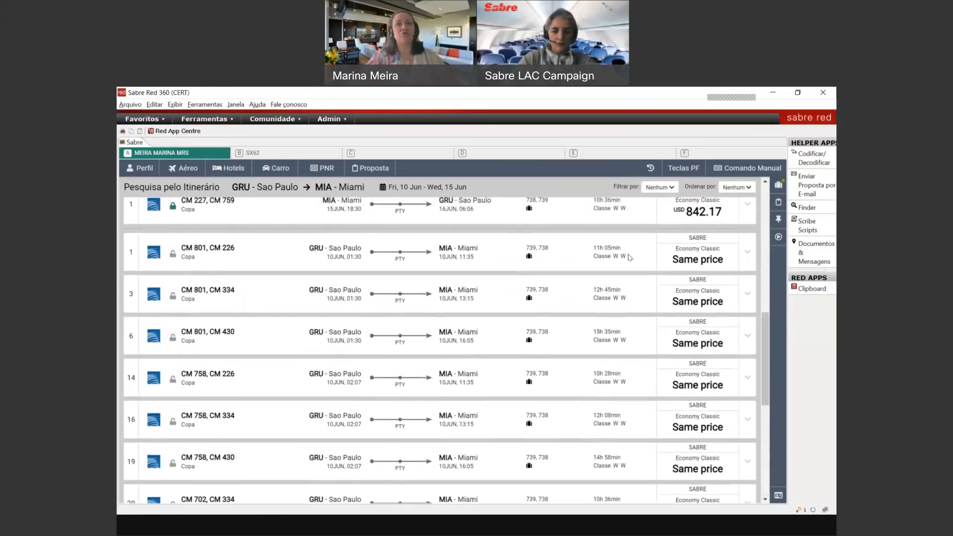
mouse_move(764, 332)
left_mouse_down()
mouse_move(764, 457)
mouse_move(754, 328)
left_mouse_up()
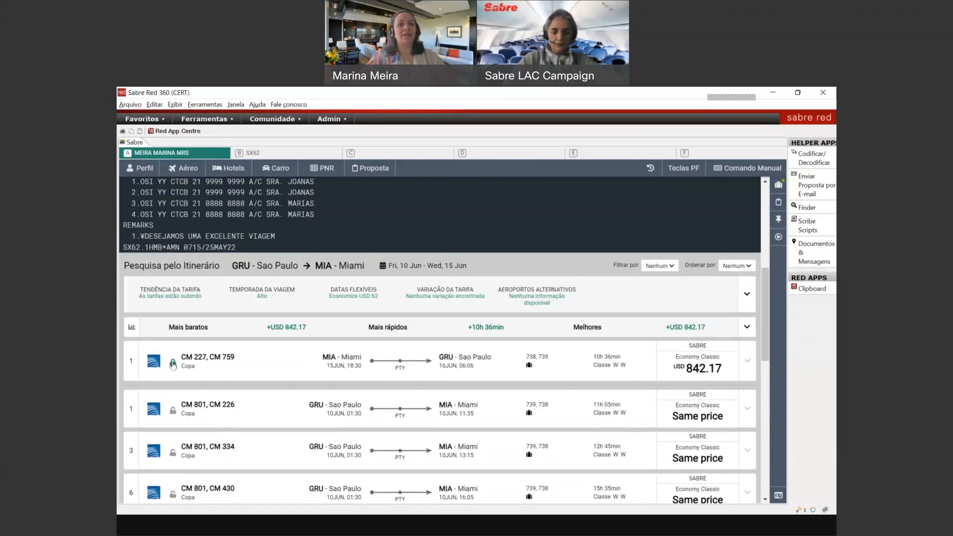
Step: Release the locked return flight and expand itinerary 1's details, showing CM 801's fare rules
left_click(172, 365)
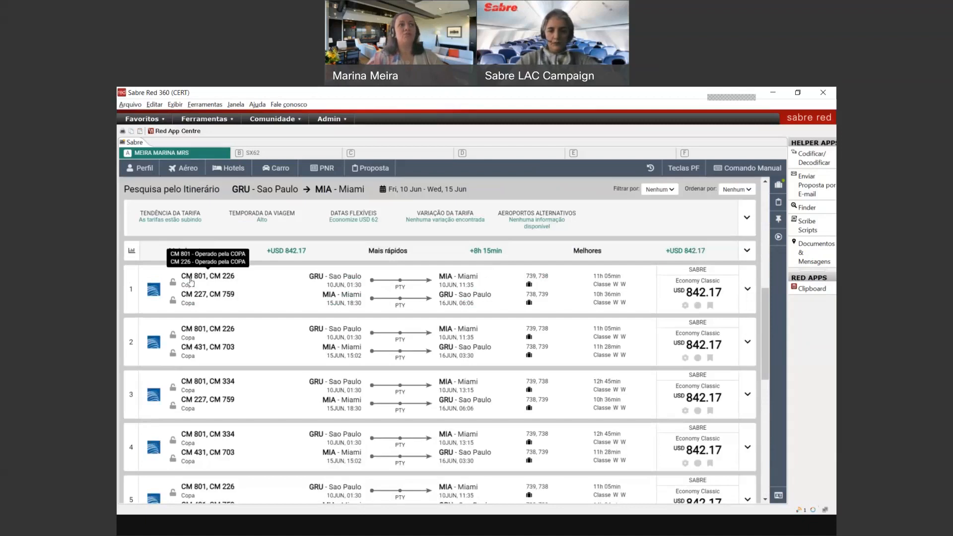
mouse_move(227, 284)
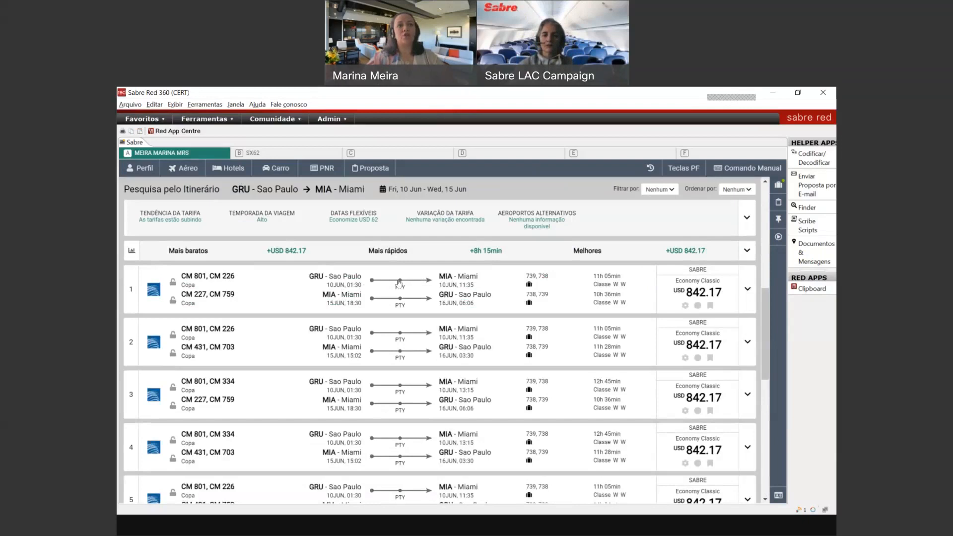
mouse_move(400, 282)
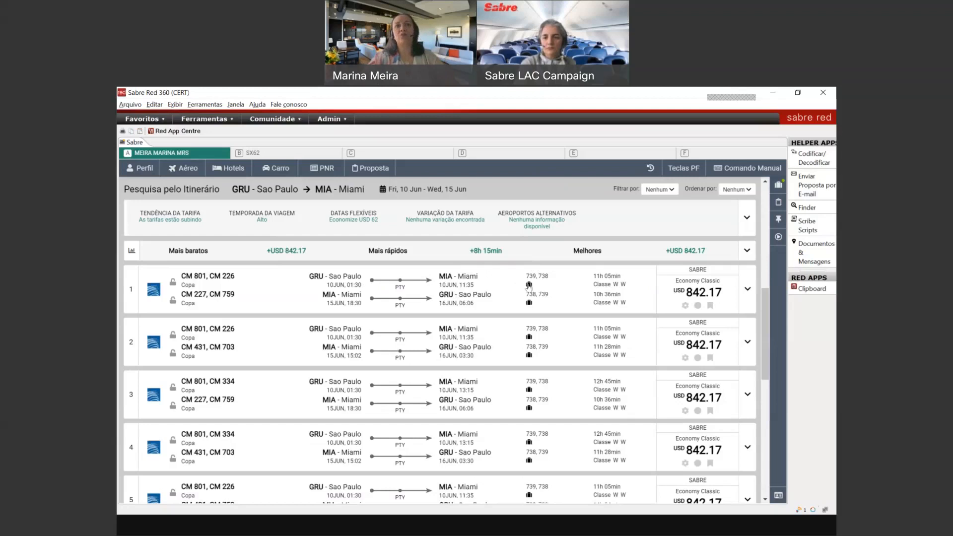
mouse_move(530, 288)
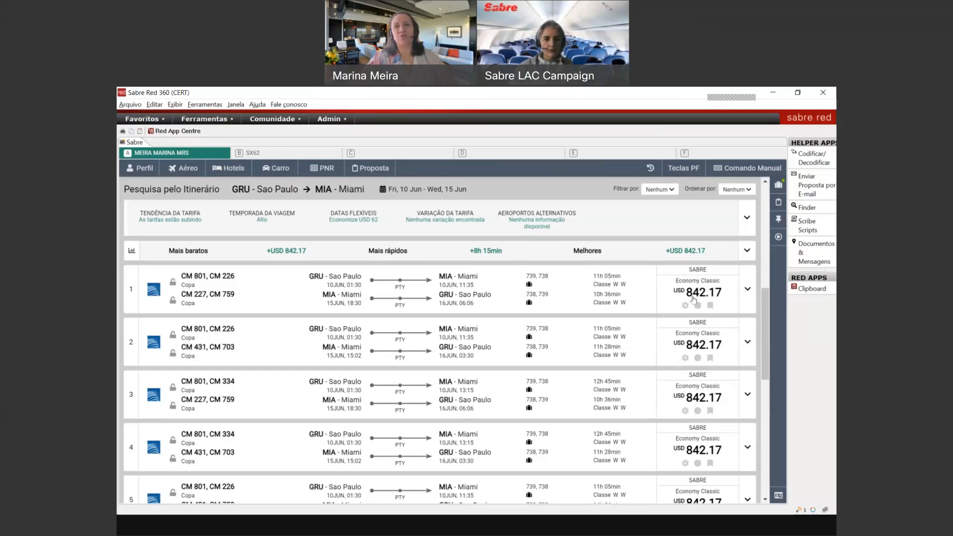
mouse_move(703, 297)
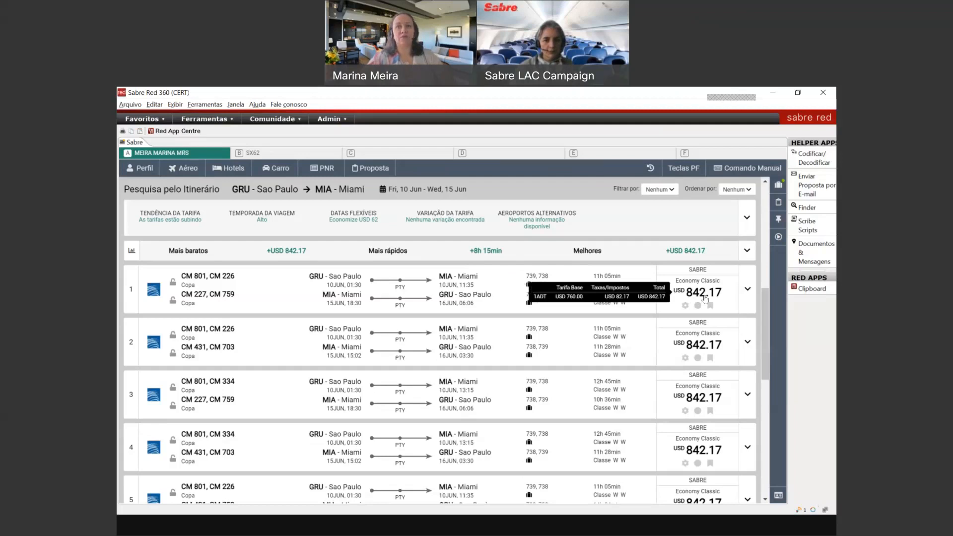
left_click(748, 295)
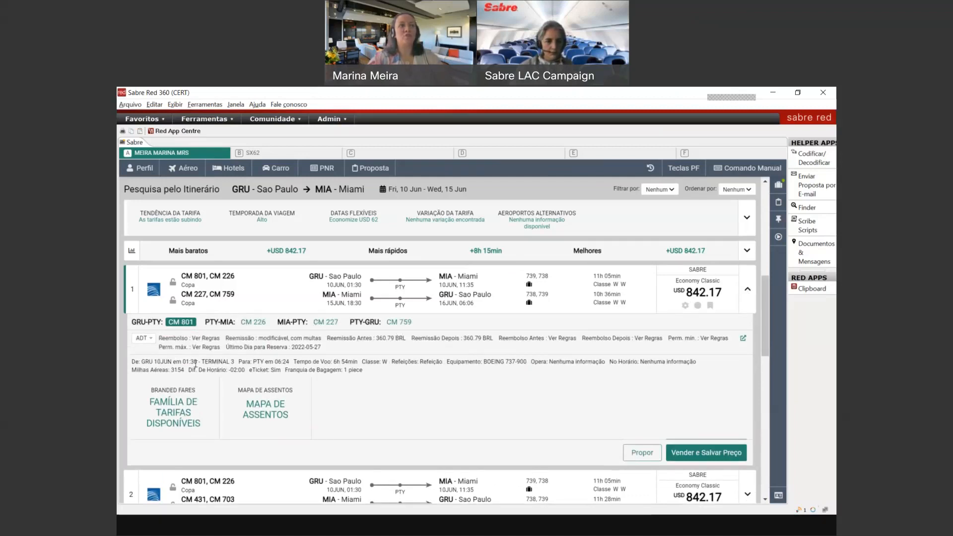
Step: Check the CM 226 and CM 801 flight details, then open fare rules for WAA4OY1N
left_click(261, 323)
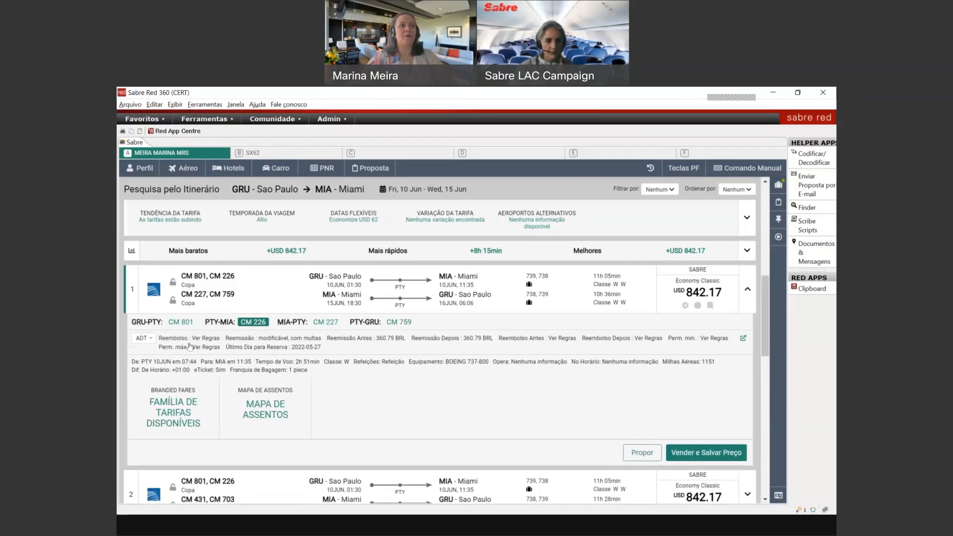
right_click(182, 329)
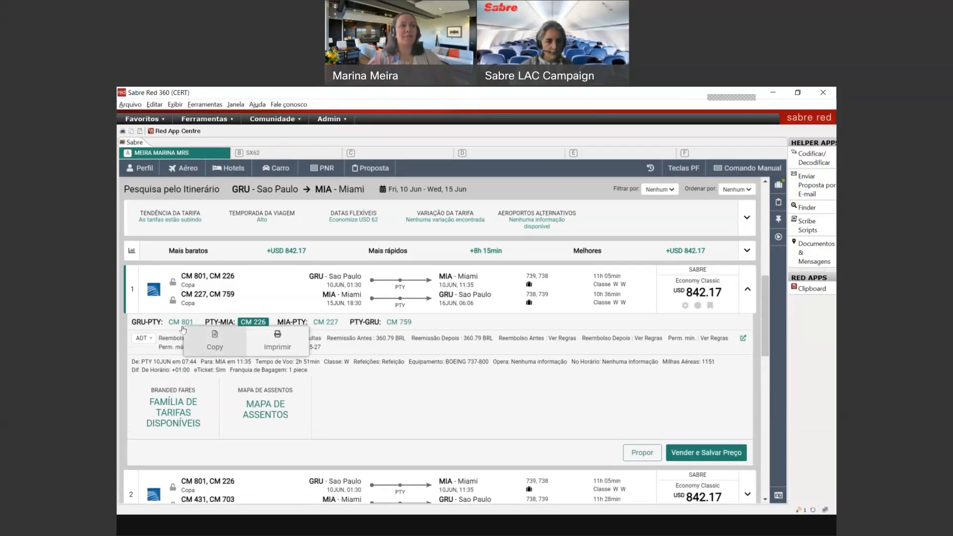
left_click(172, 321)
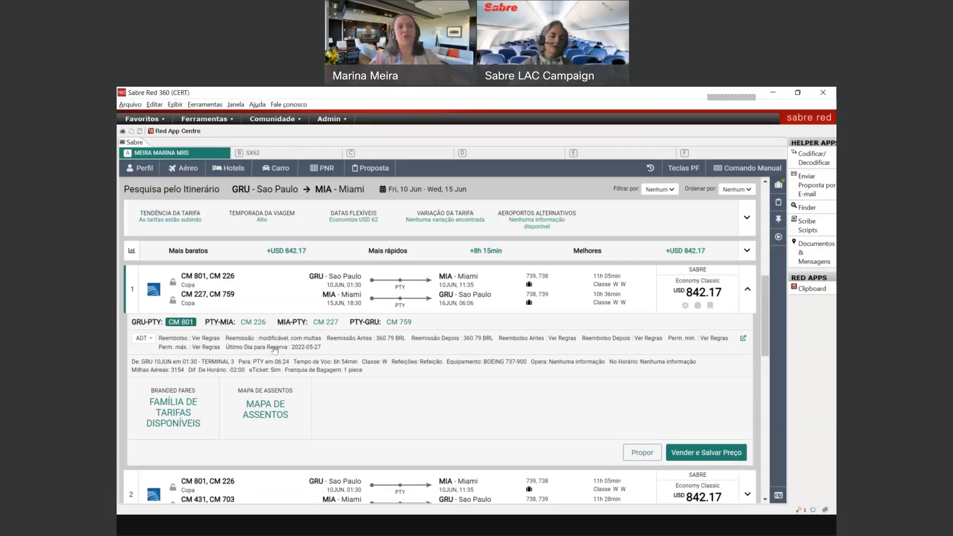
left_click(274, 350)
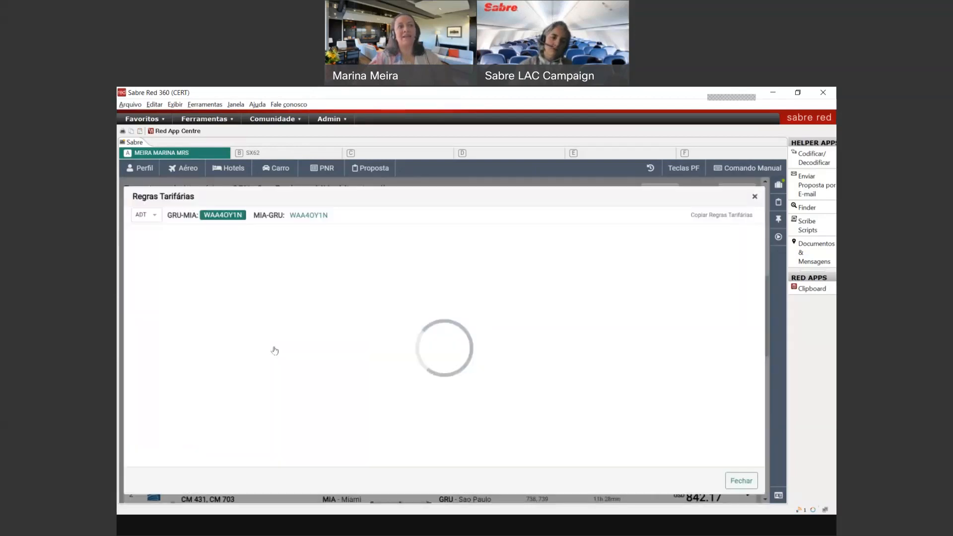
Step: Read the MIA-GRU fare rules, select the summary lines, and close Regras Tarifárias
left_click(309, 216)
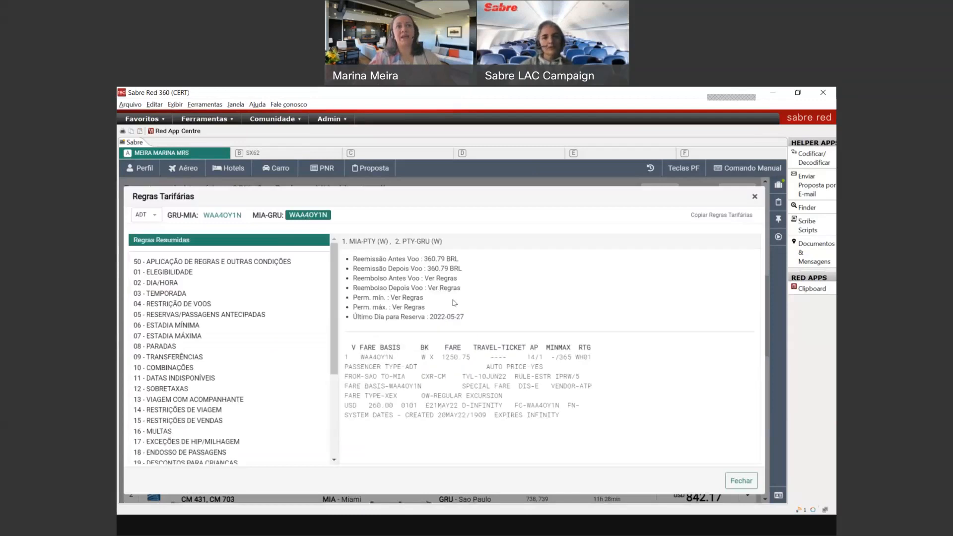
left_click_drag(473, 320, 351, 257)
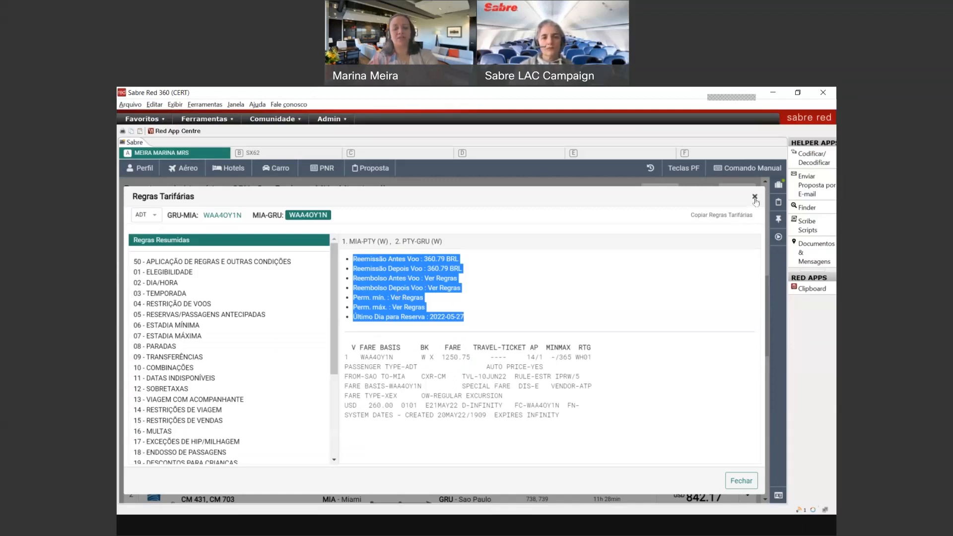
left_click(754, 198)
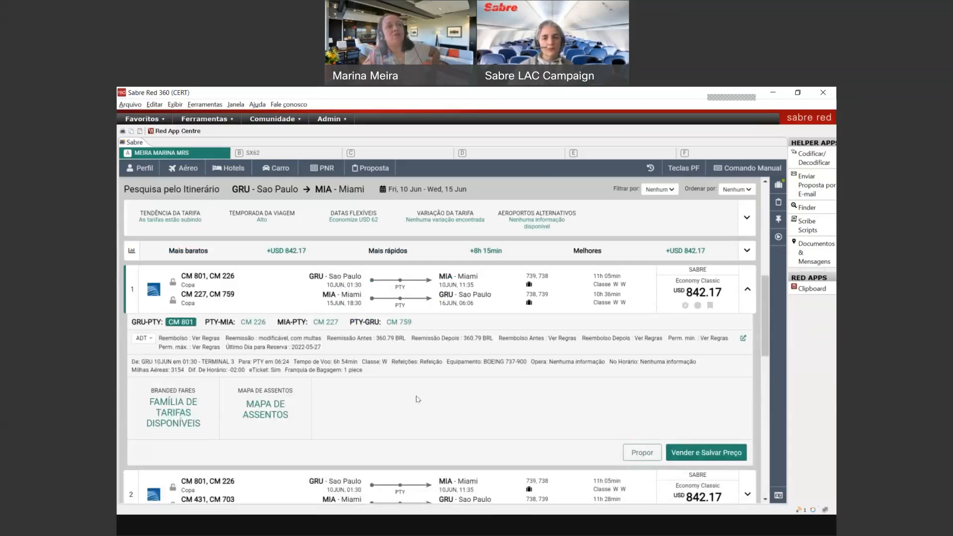
left_click(178, 422)
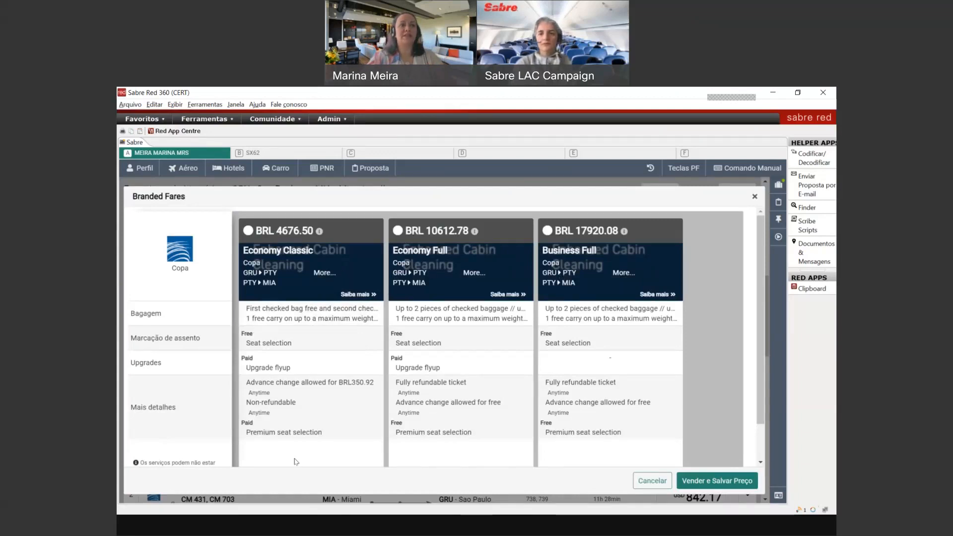
left_click(443, 230)
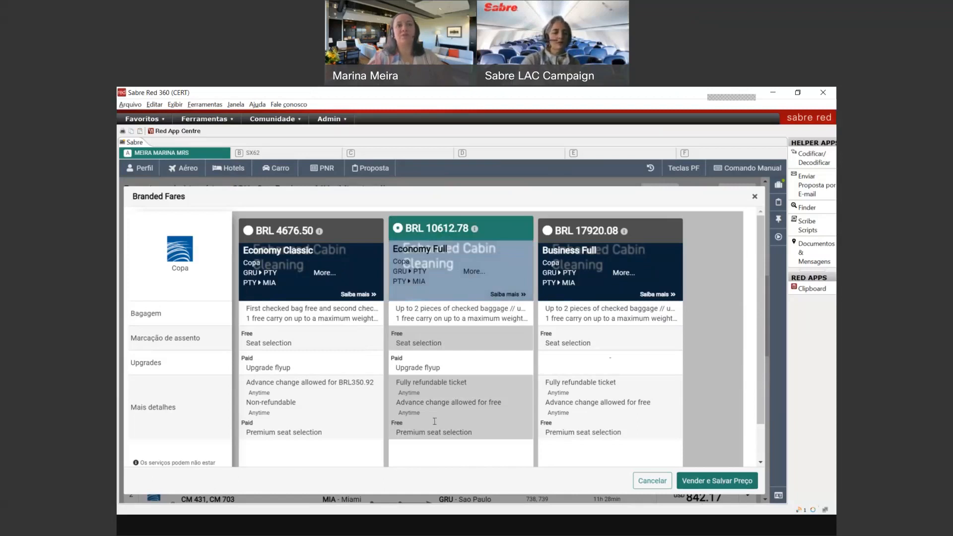
left_click(753, 197)
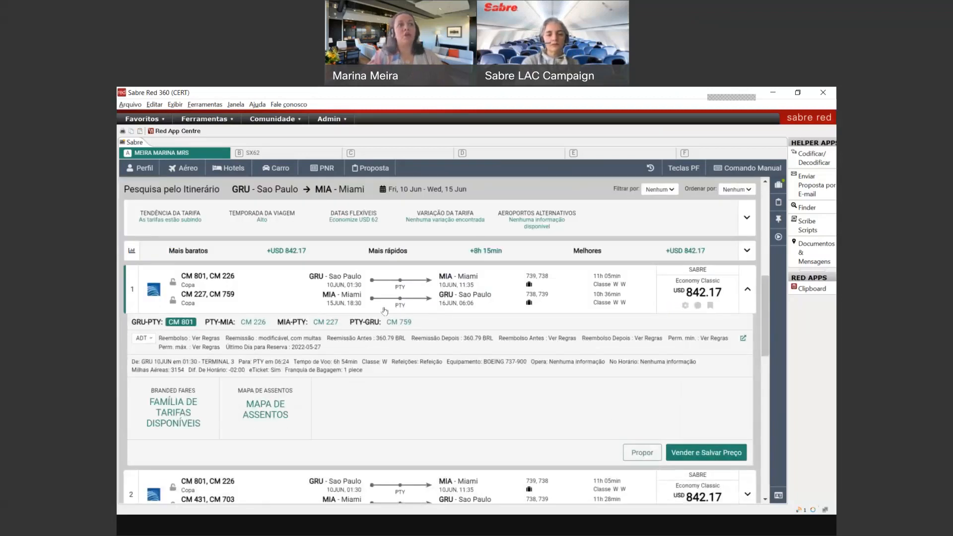
Step: Step through the seat maps for CM 226 and CM 227, ending on Copa 759 PTY–GRU (Boeing 737-900)
left_click(268, 419)
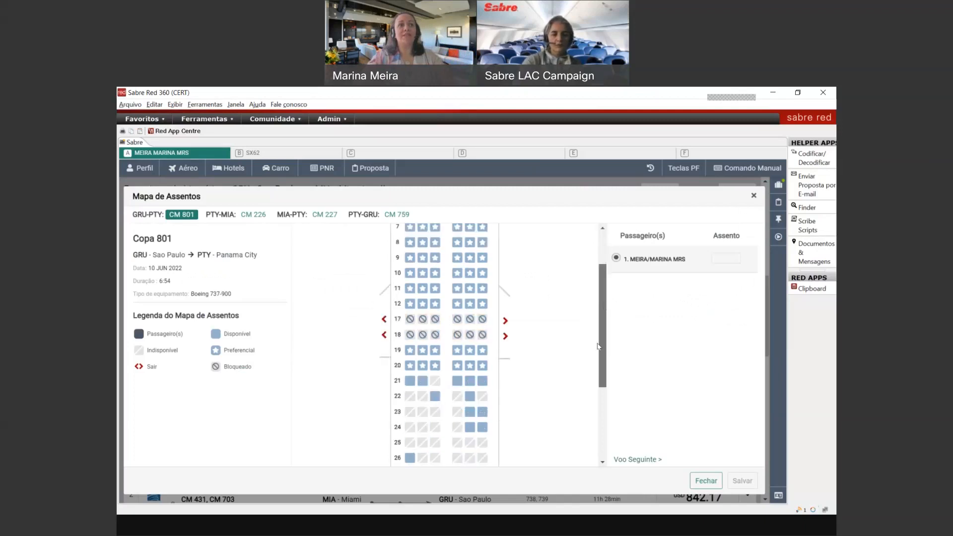
scroll(544, 313, "down", 2)
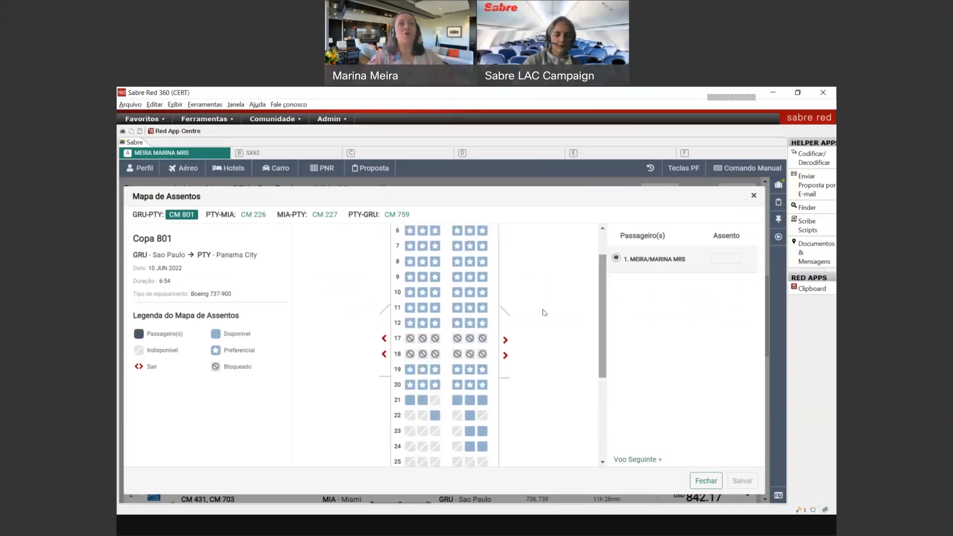
left_click(253, 214)
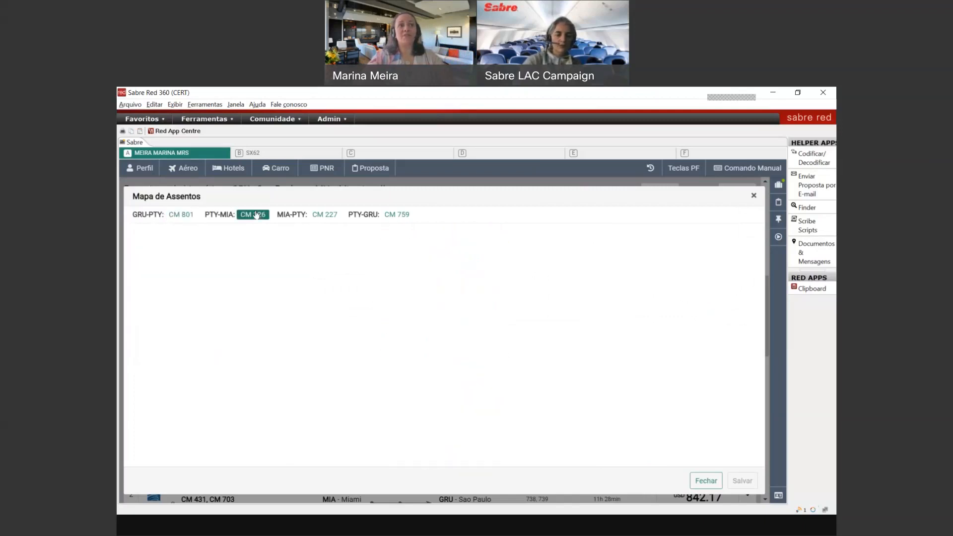
left_click(324, 214)
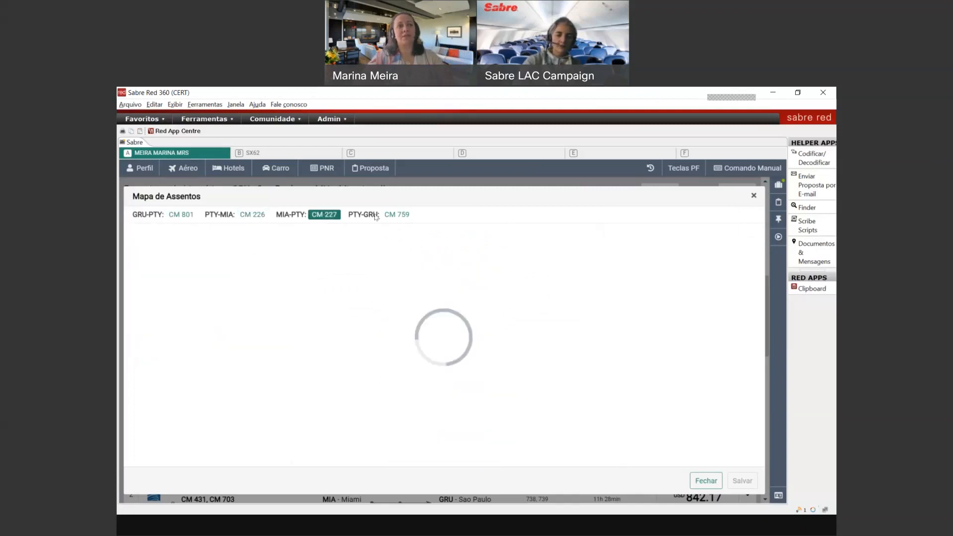
left_click(395, 216)
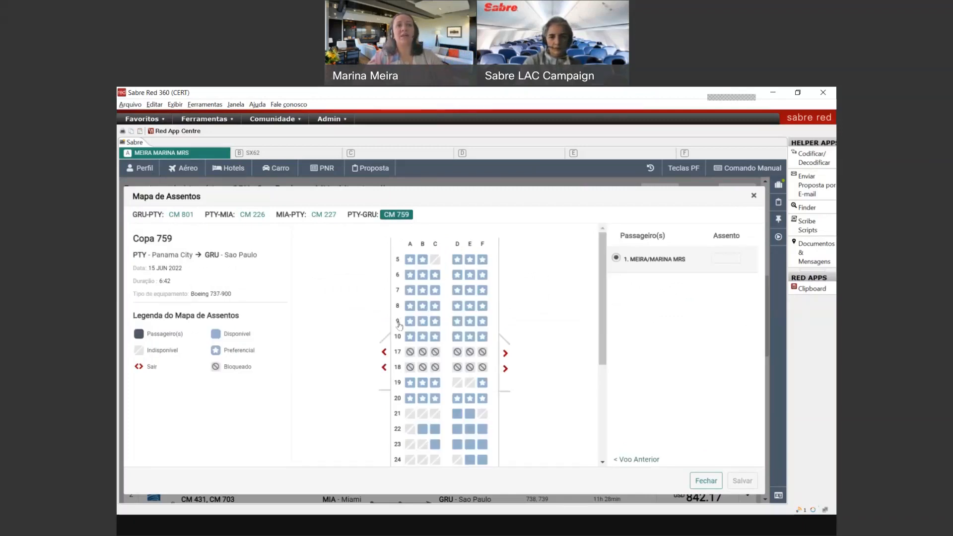
mouse_move(411, 327)
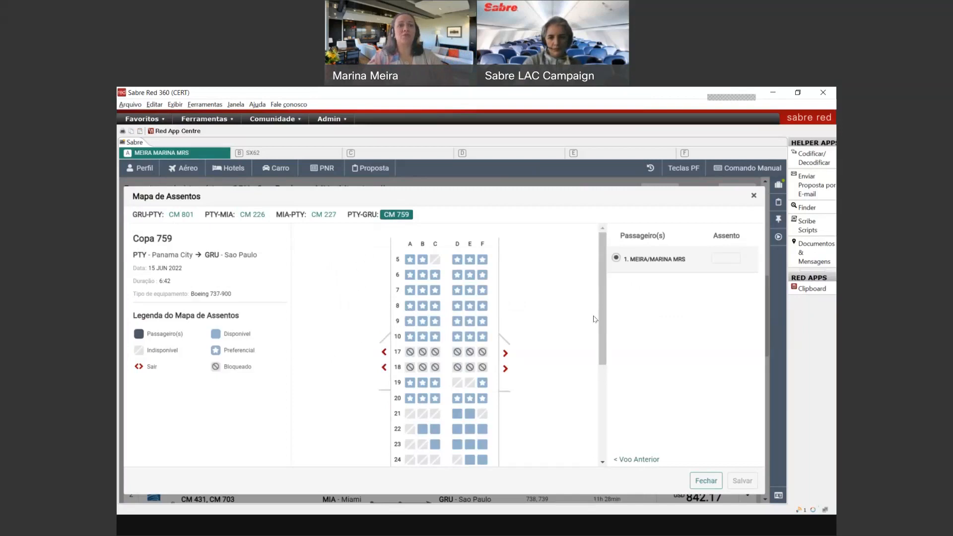
left_click_drag(600, 325, 586, 310)
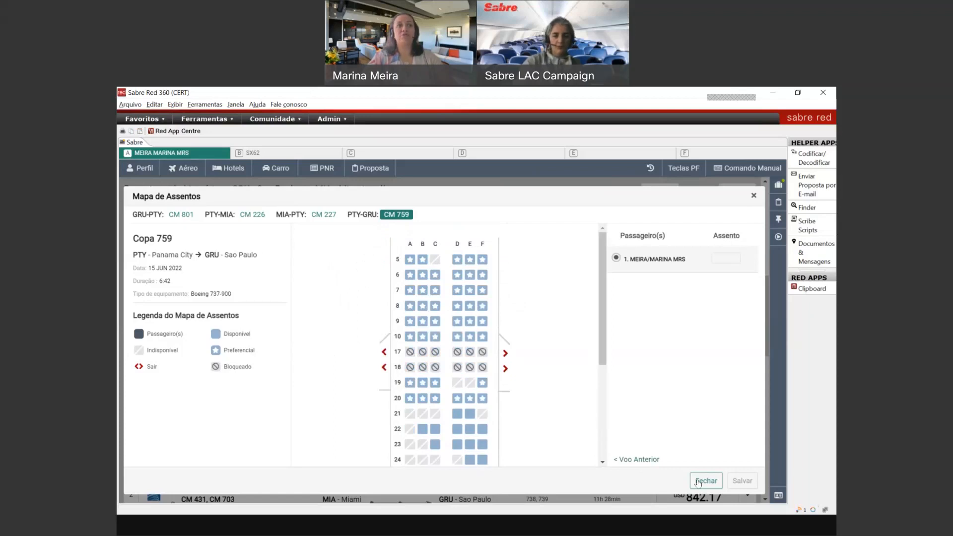
Step: Filter to the fastest LATAM (JJ) itineraries and open branded fares for itinerary 146 (LA 8190/8191)
left_click(697, 483)
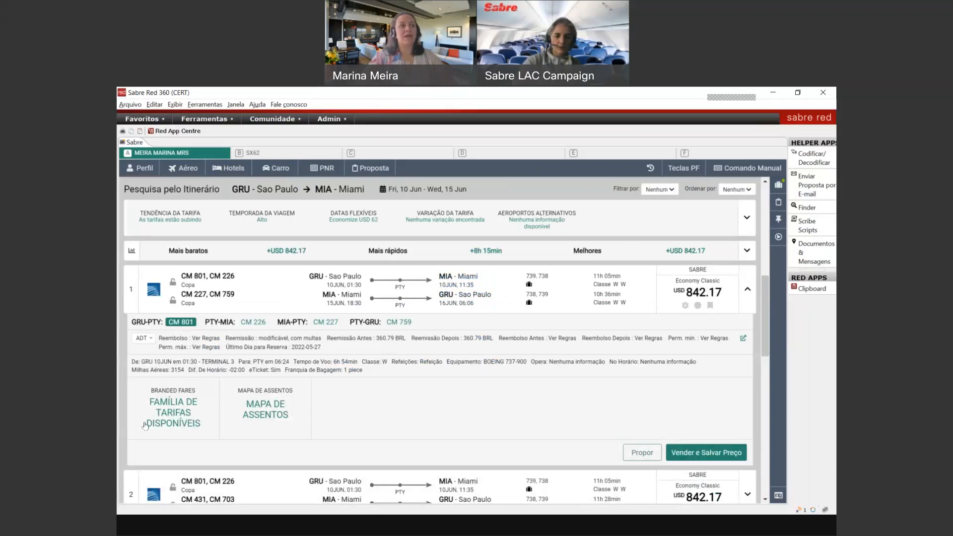
left_click(418, 258)
left_click(402, 272)
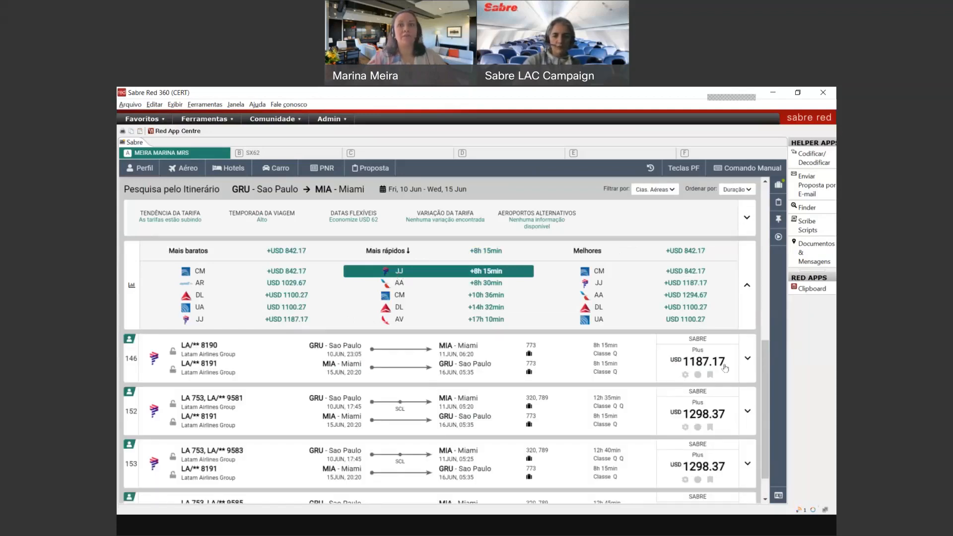
left_click(741, 371)
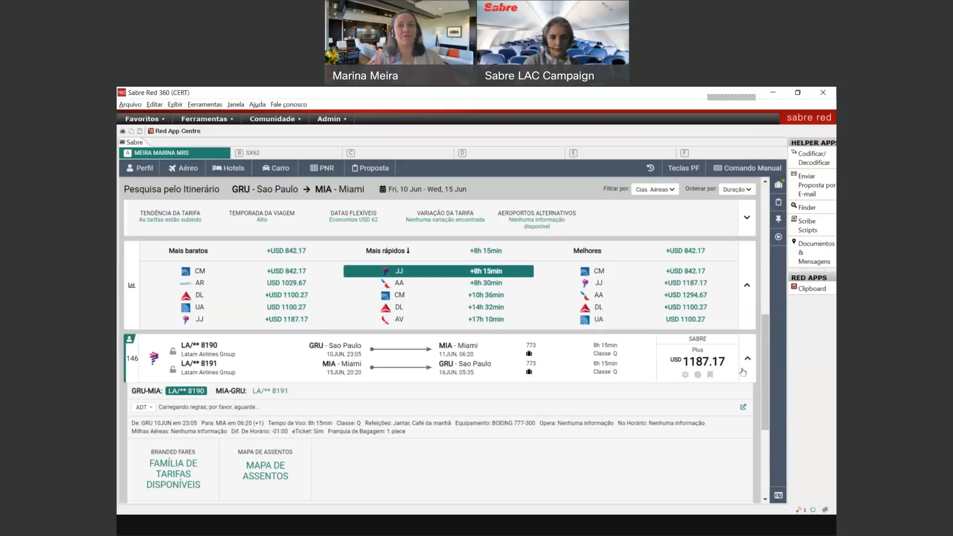
scroll(487, 359, "down", 2)
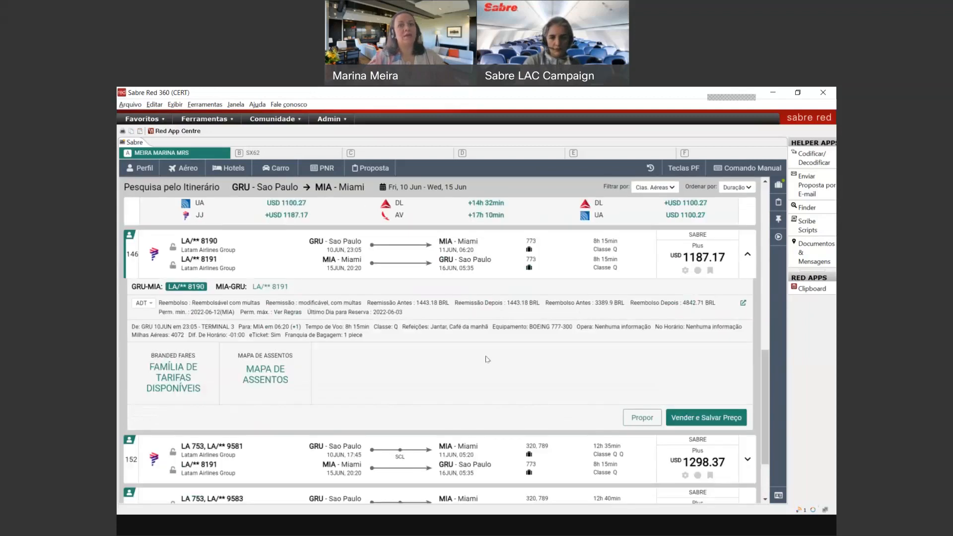
left_click(200, 371)
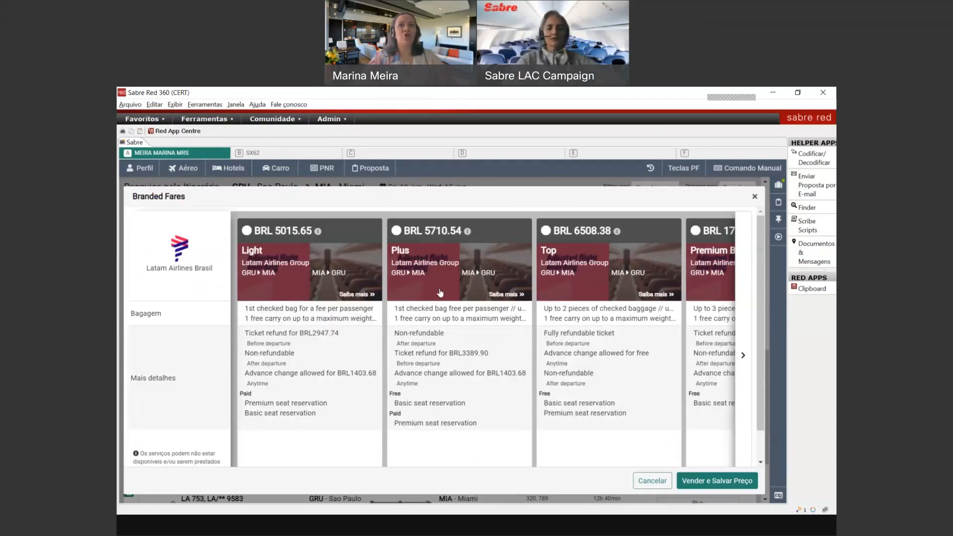
Step: Choose the Plus branded fare for LA 8190/8191, then sell it and save its USD 1187.17 price
left_click(741, 351)
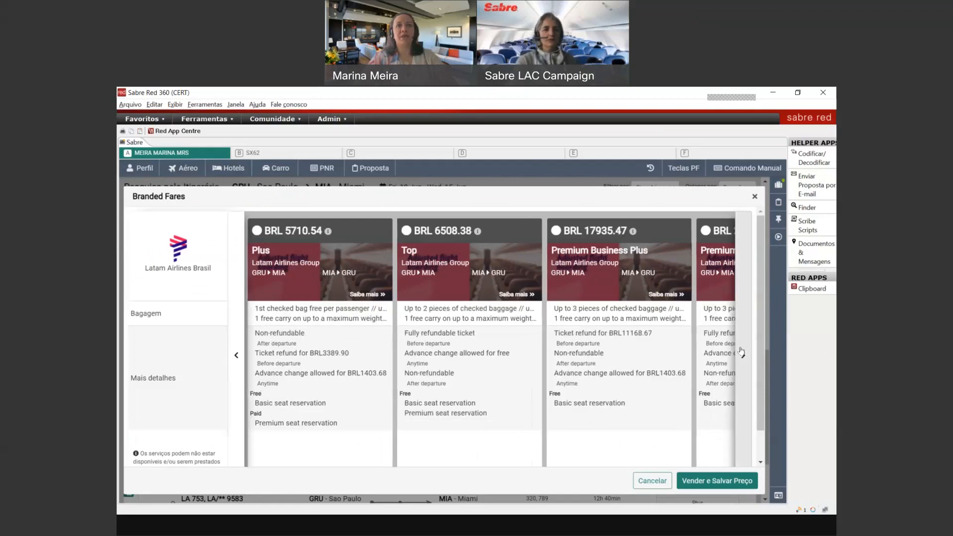
left_click(229, 361)
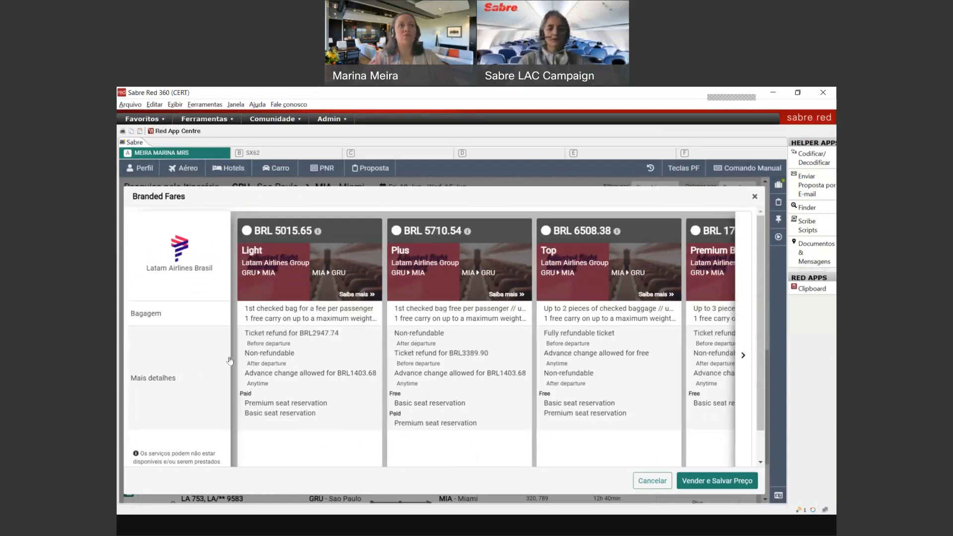
left_click(414, 239)
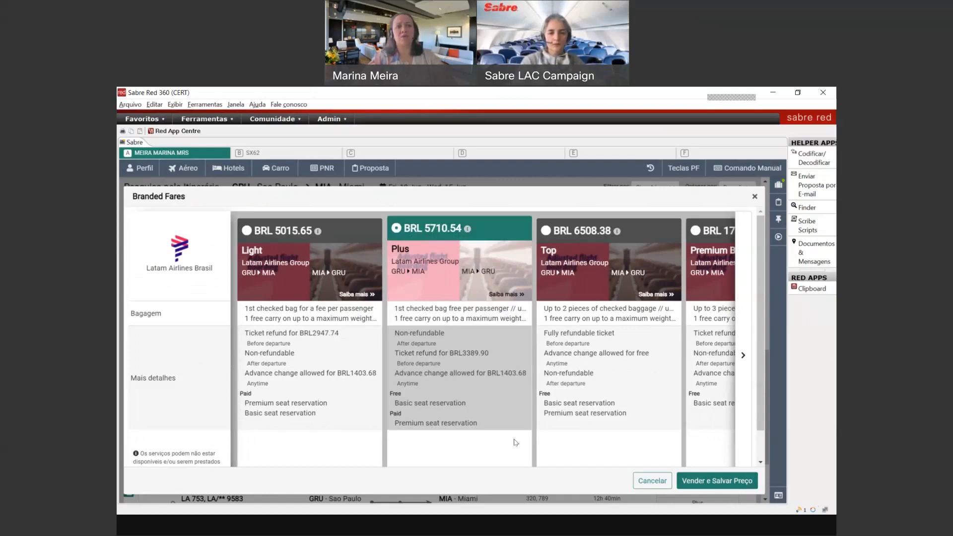
left_click(702, 485)
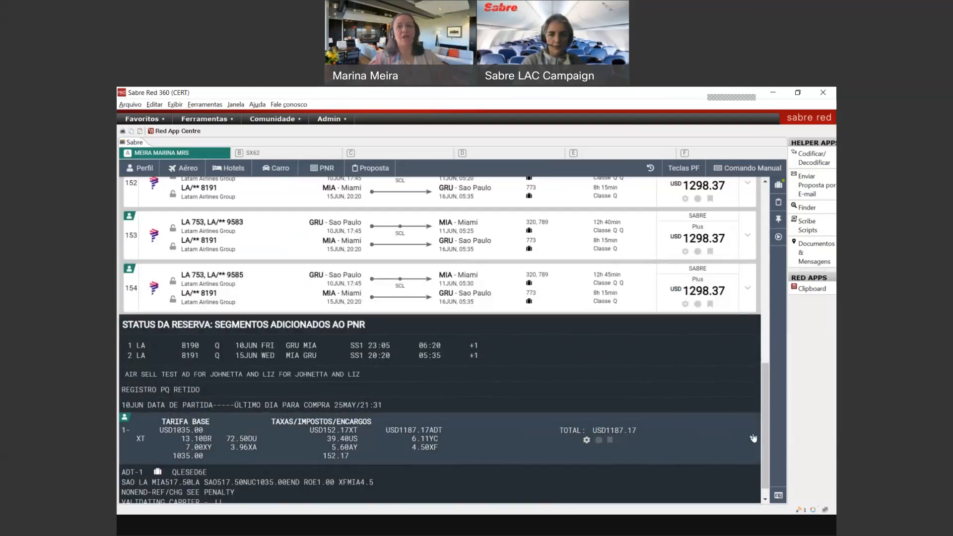
Step: Expand the stored Plus quote to show its rules, with LATAM Airlines Brasil as validating carrier
scroll(766, 439, "down", 1)
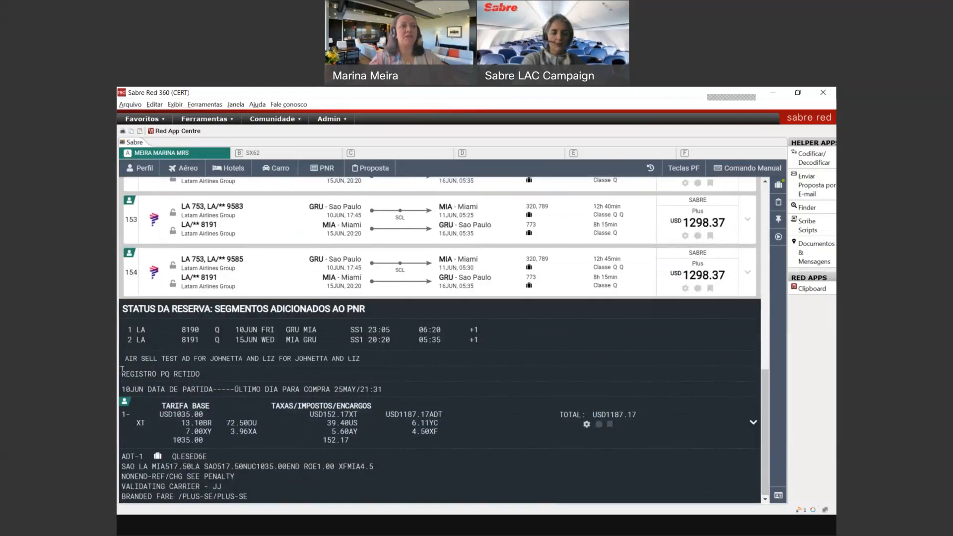
left_click_drag(122, 370, 254, 376)
left_click(260, 376)
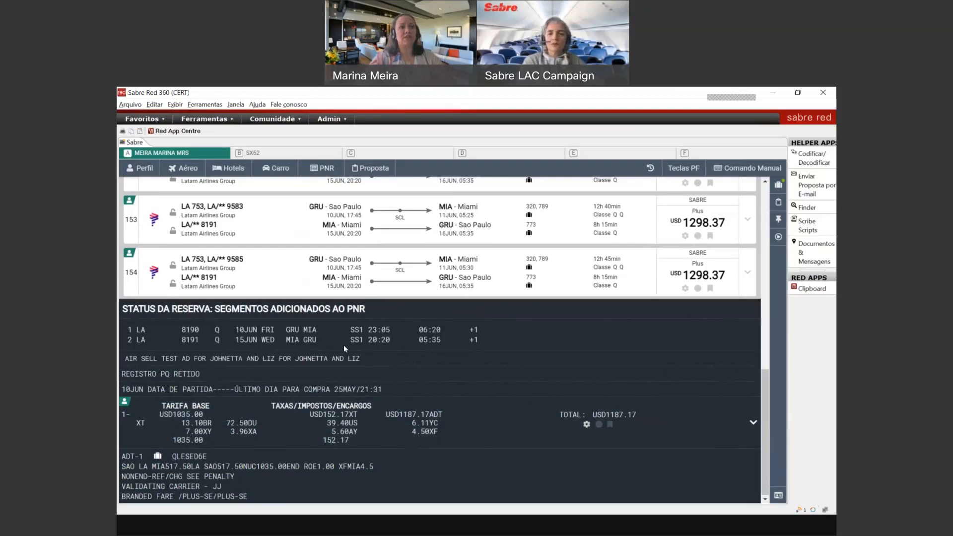
left_click(361, 438)
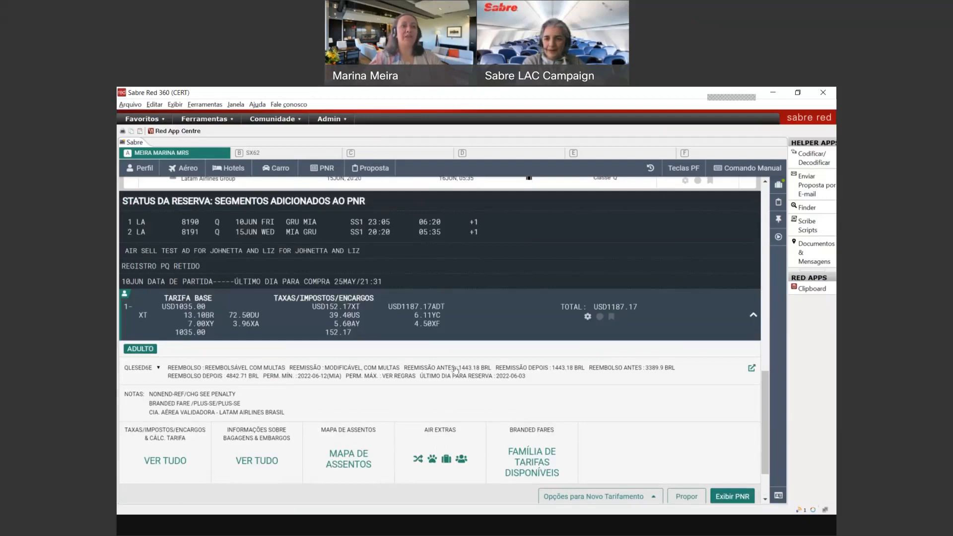
Step: Close the Plus quote's fare rules and highlight its branded fare, penalty and validating carrier notes
left_click(472, 374)
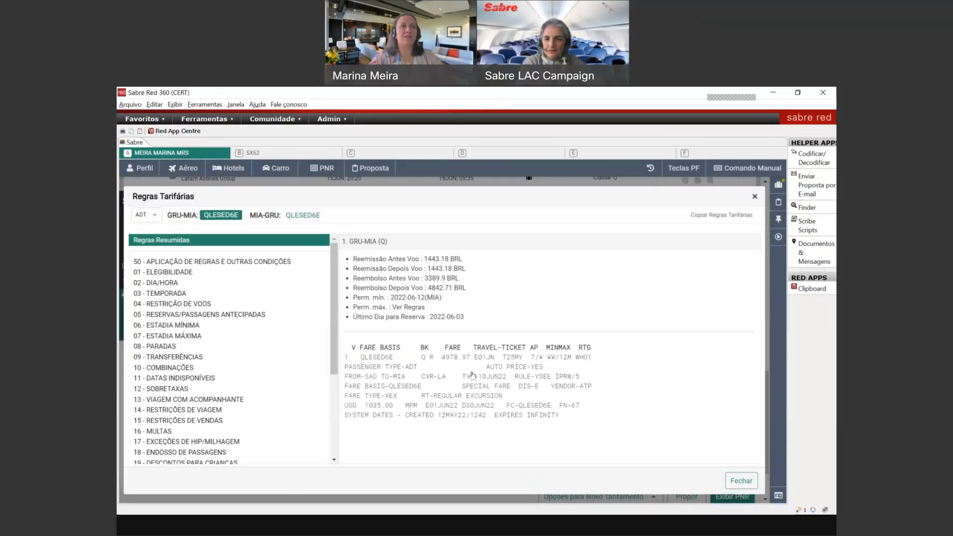
left_click(754, 198)
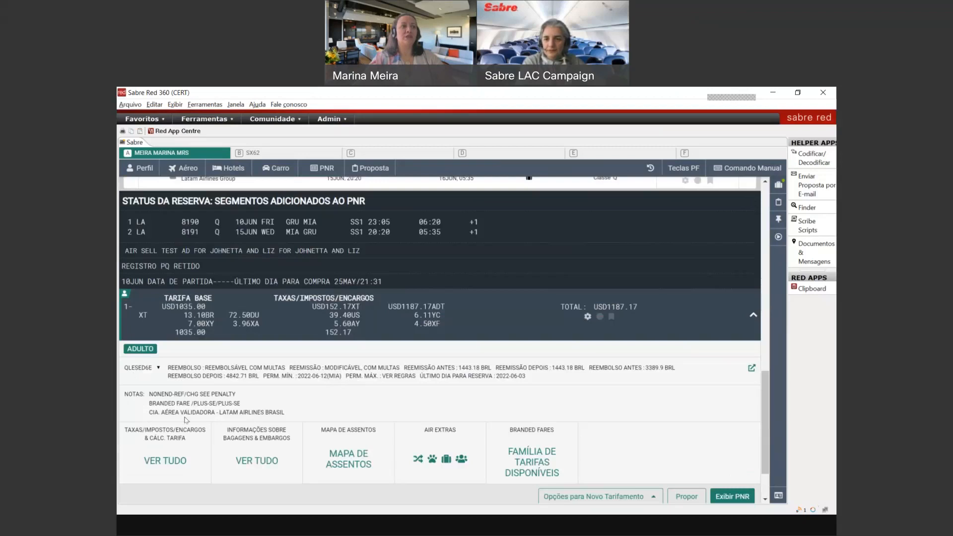
left_click_drag(147, 403, 241, 403)
left_click_drag(153, 394, 242, 392)
left_click(245, 393)
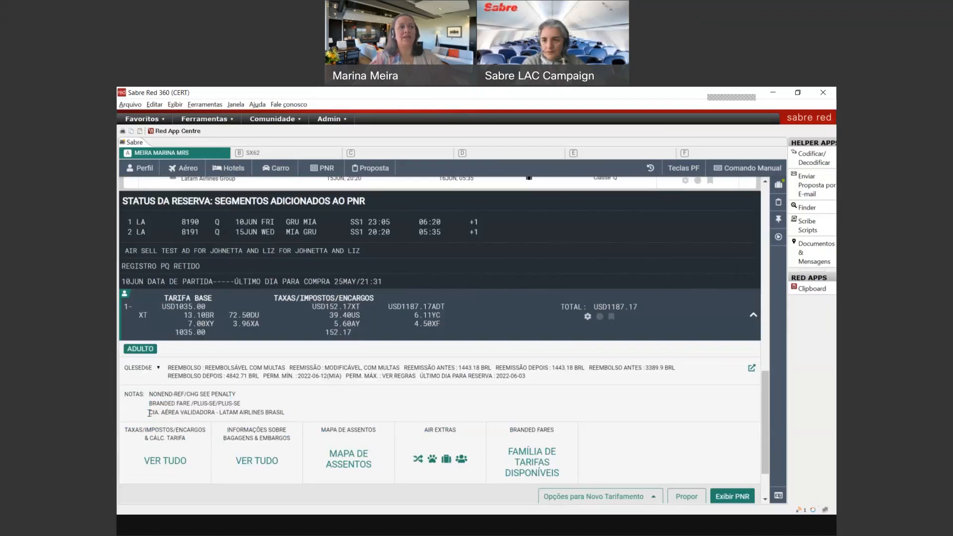
left_click_drag(150, 413, 279, 413)
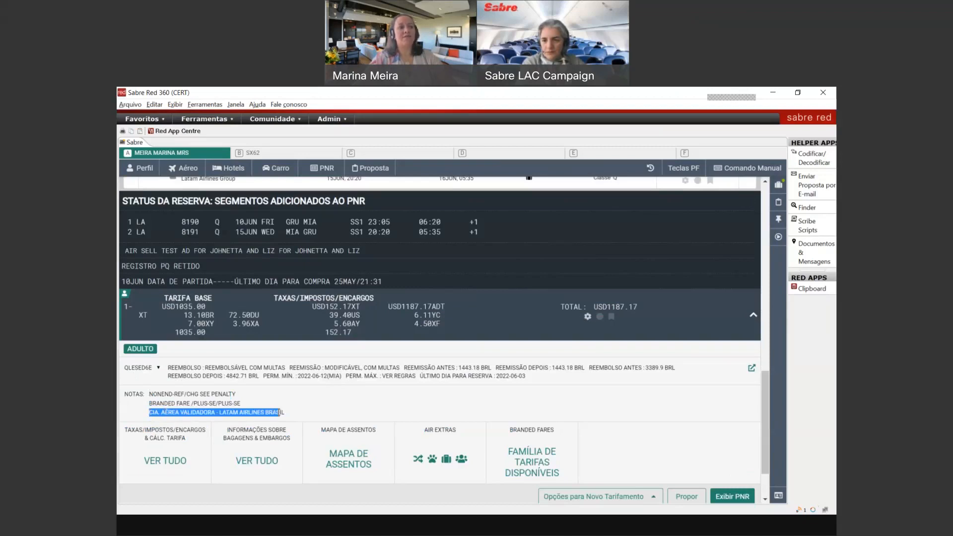
left_click(279, 412)
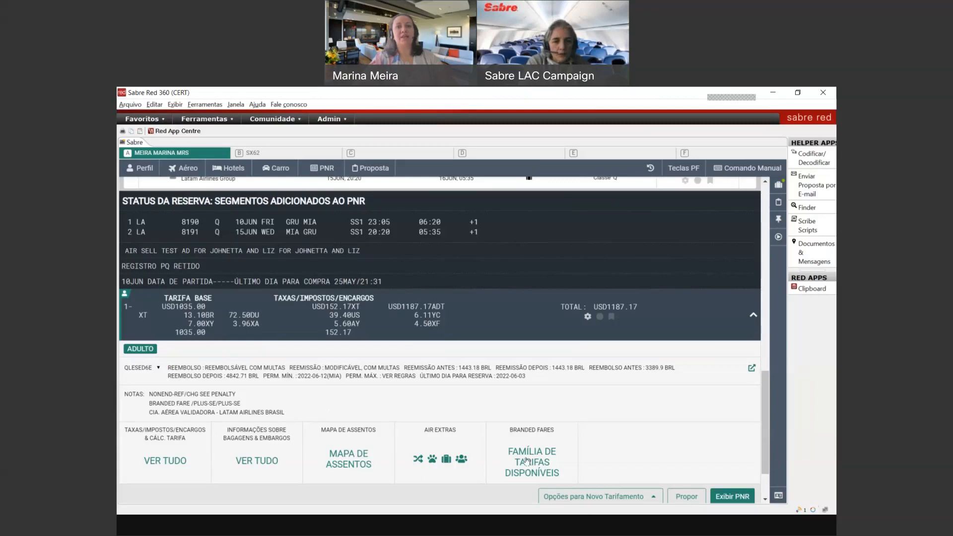
scroll(763, 438, "down", 3)
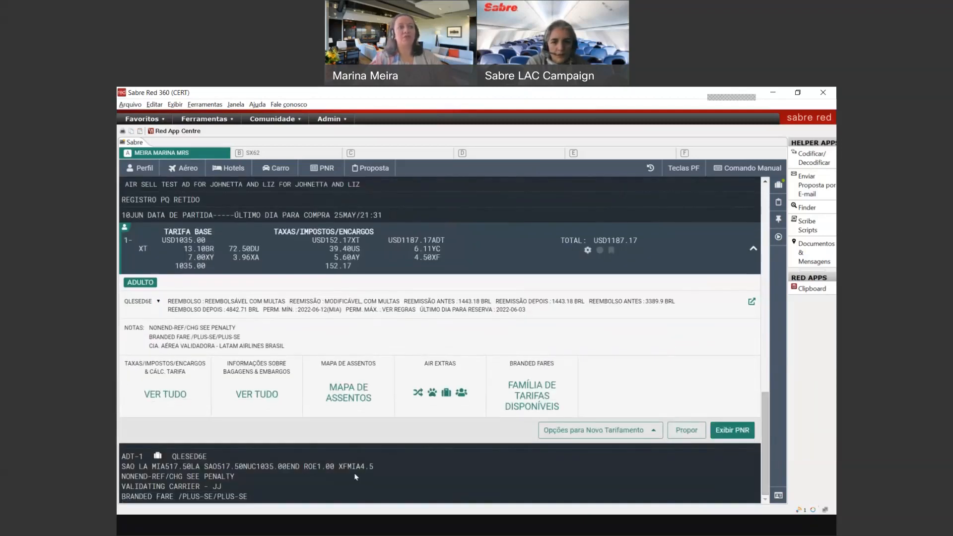
Step: Show the trip summary's PNR overview listing LATAM 8190 GRU–MIA 10 June and 8191 on 15 June
left_click(753, 252)
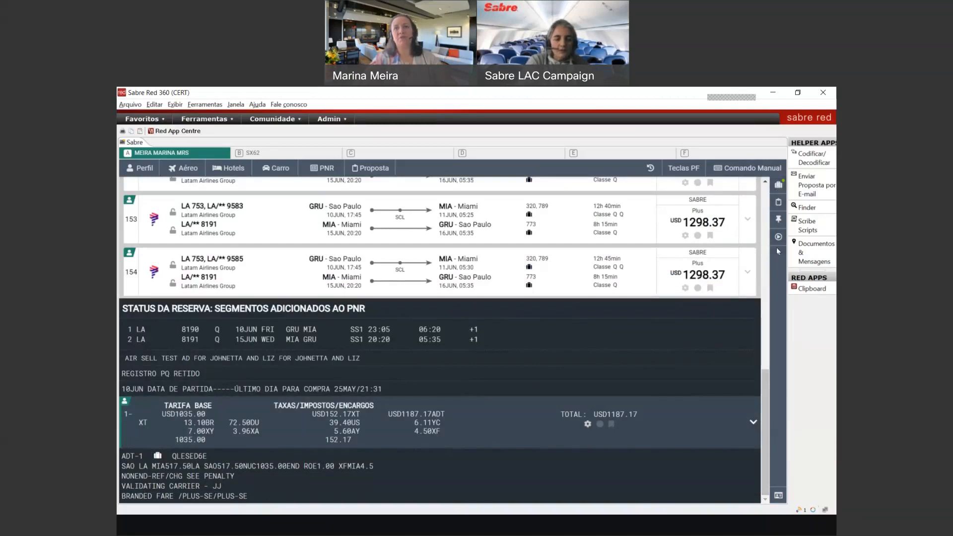
left_click(780, 189)
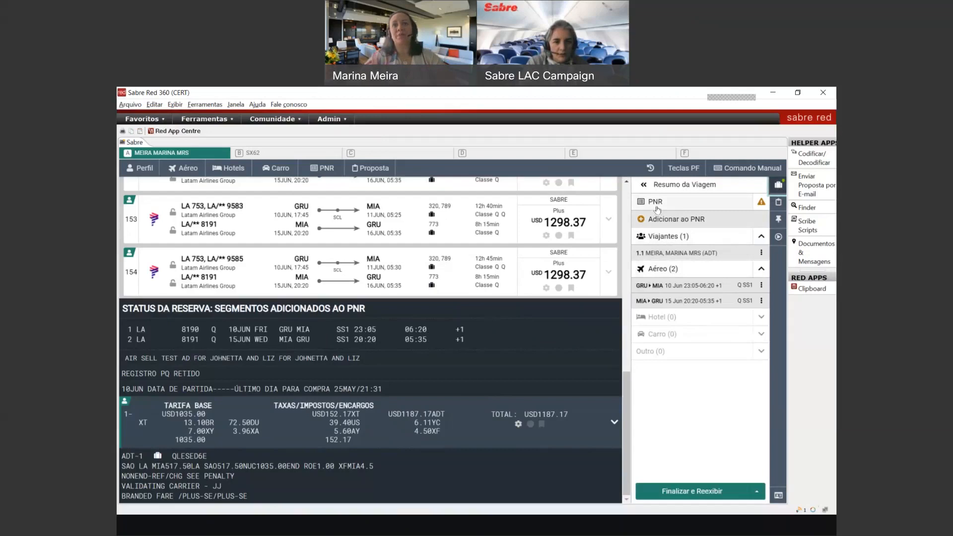
left_click(658, 209)
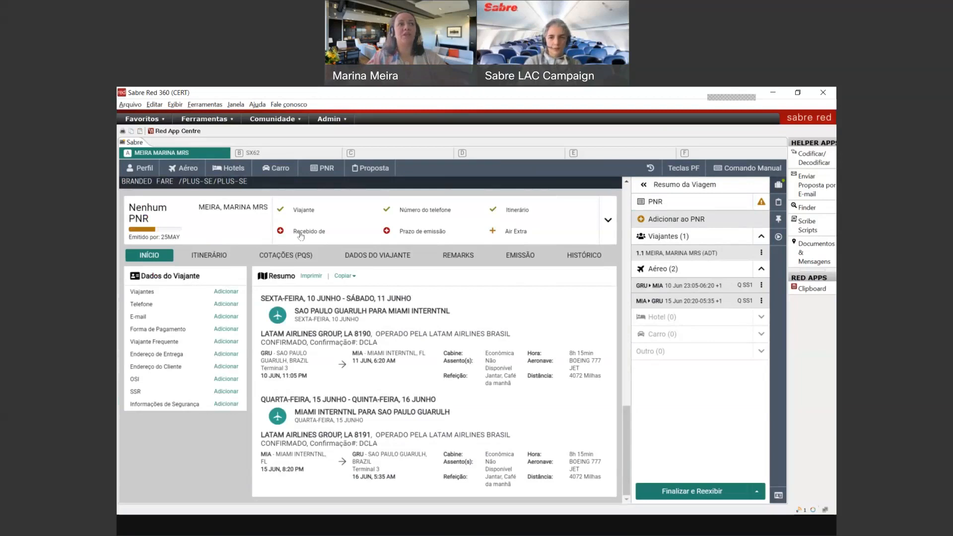
Step: Add the received-from agent entry to the PNR
left_click(300, 235)
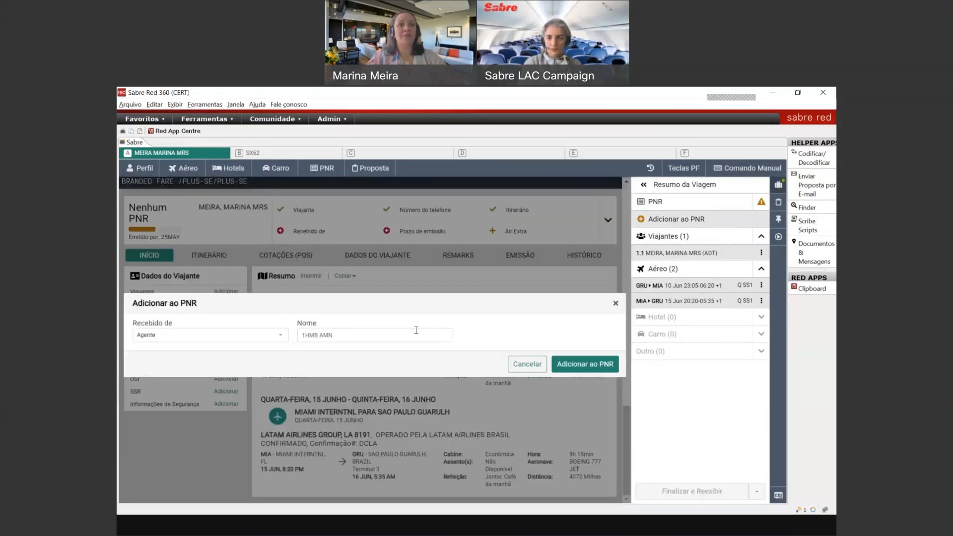
left_click(578, 368)
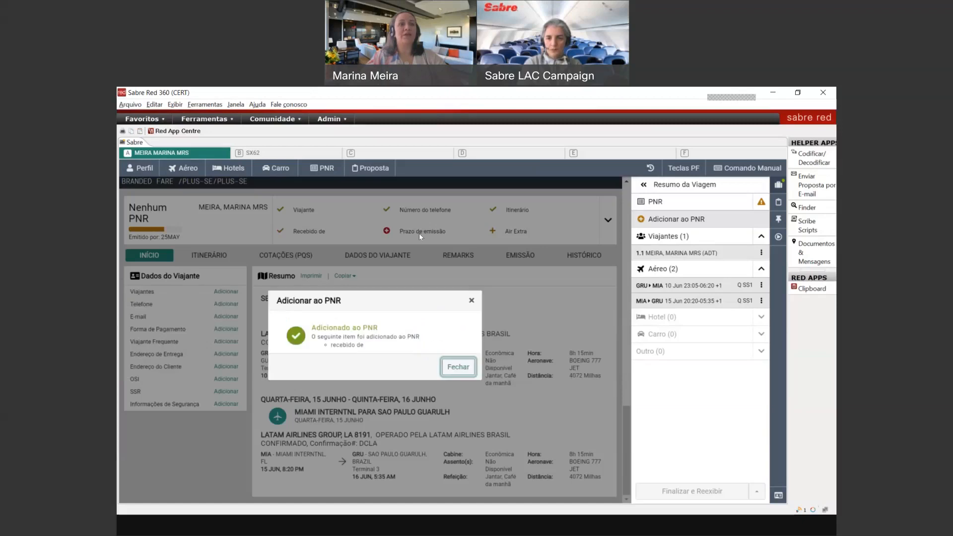
left_click(454, 366)
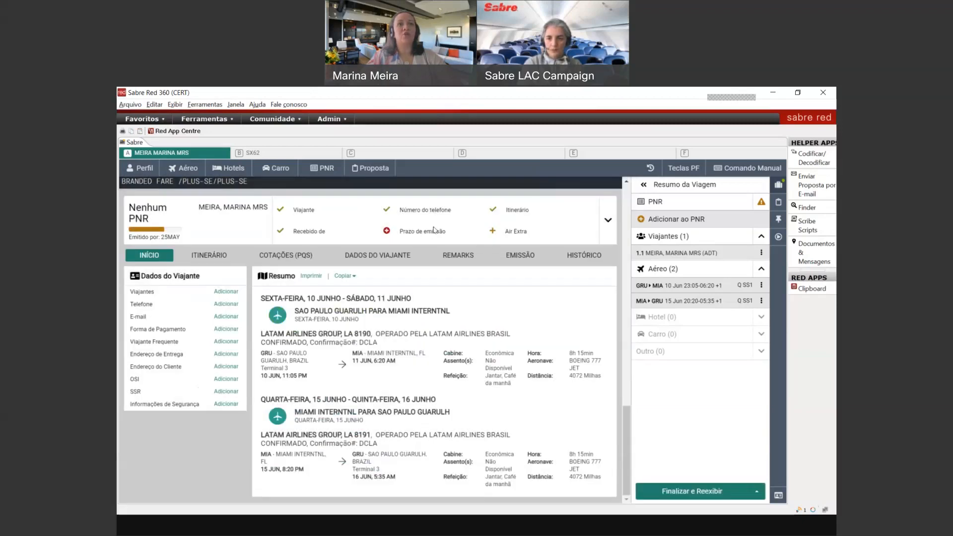
Step: Add a ticketing time limit dated 27MAY2022 to the PNR
left_click(430, 232)
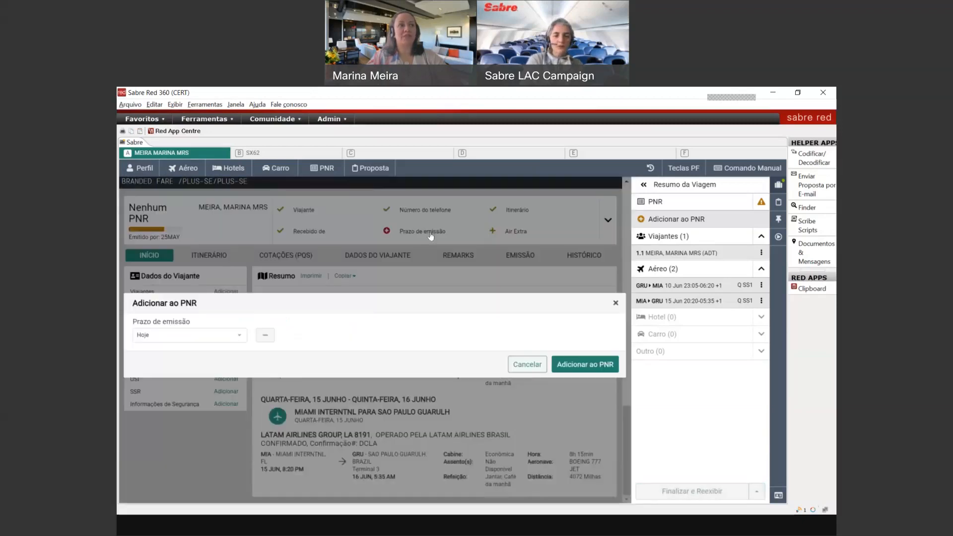
left_click(209, 340)
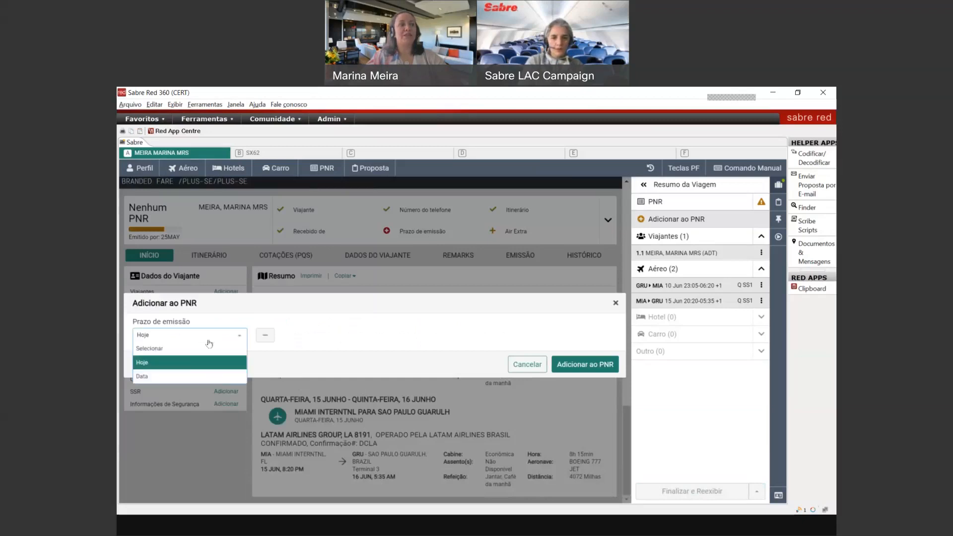
left_click(201, 376)
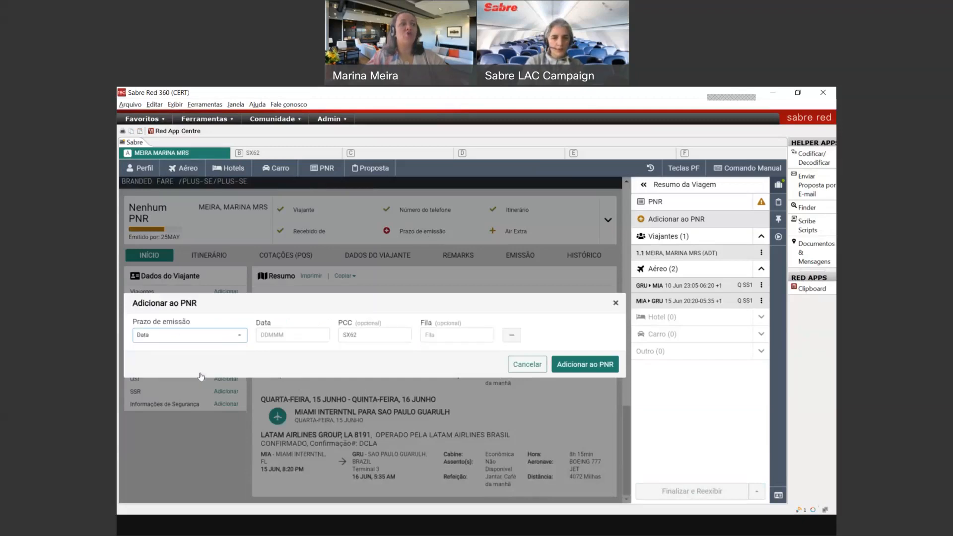
left_click(266, 335)
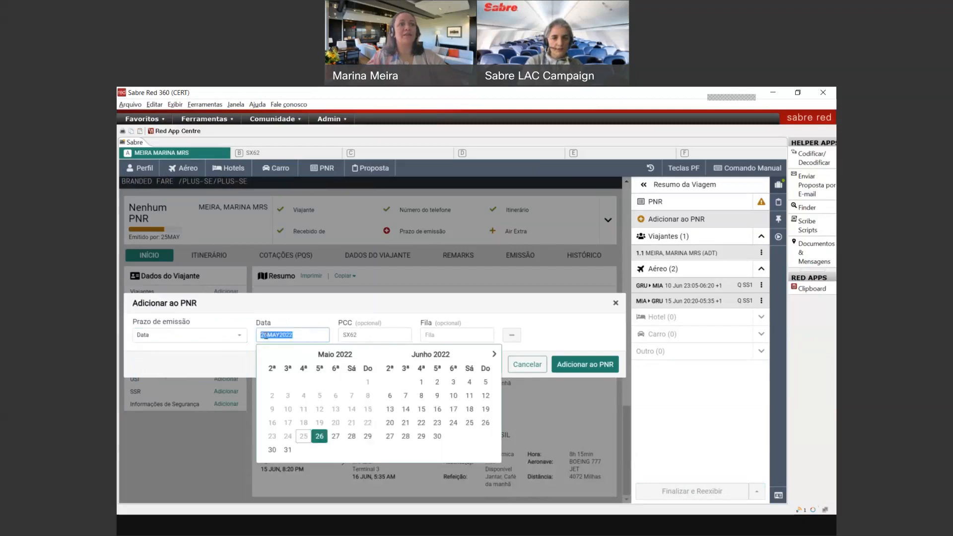
left_click(335, 438)
left_click(460, 337)
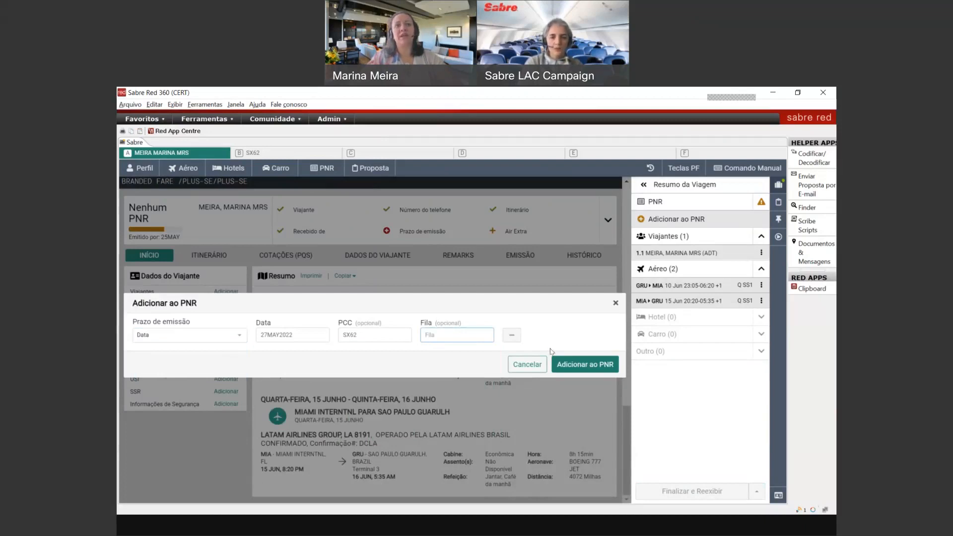
left_click(572, 366)
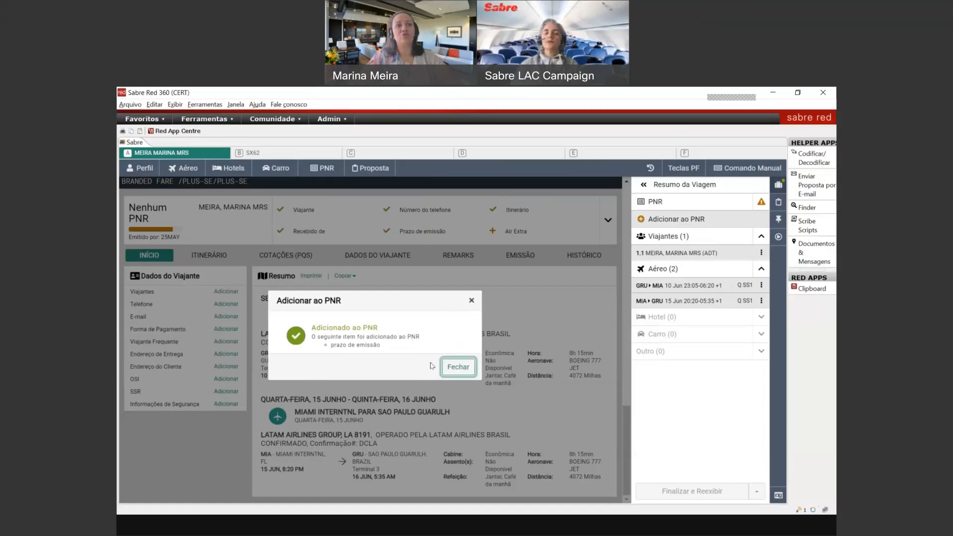
left_click(446, 368)
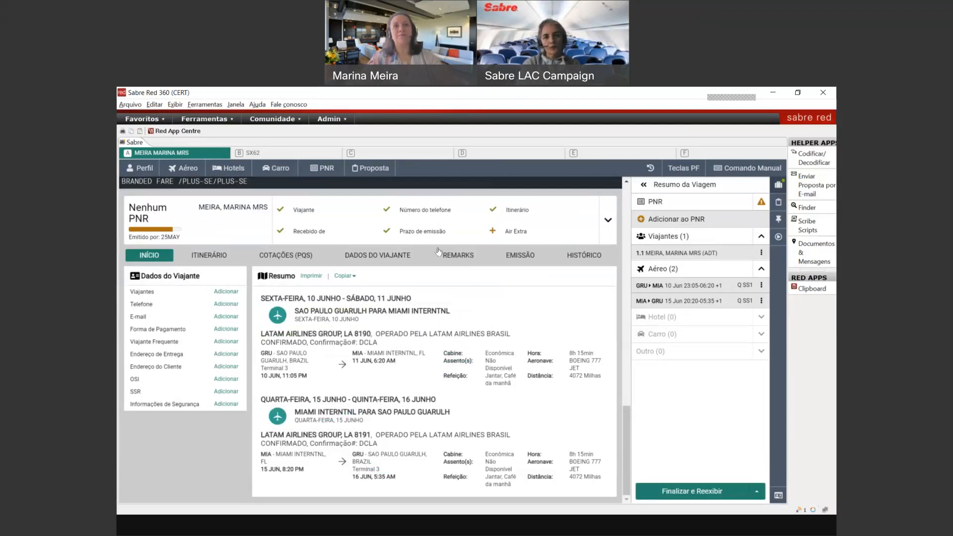
Step: Display the full PNR in the terminal with *A
left_click(438, 252)
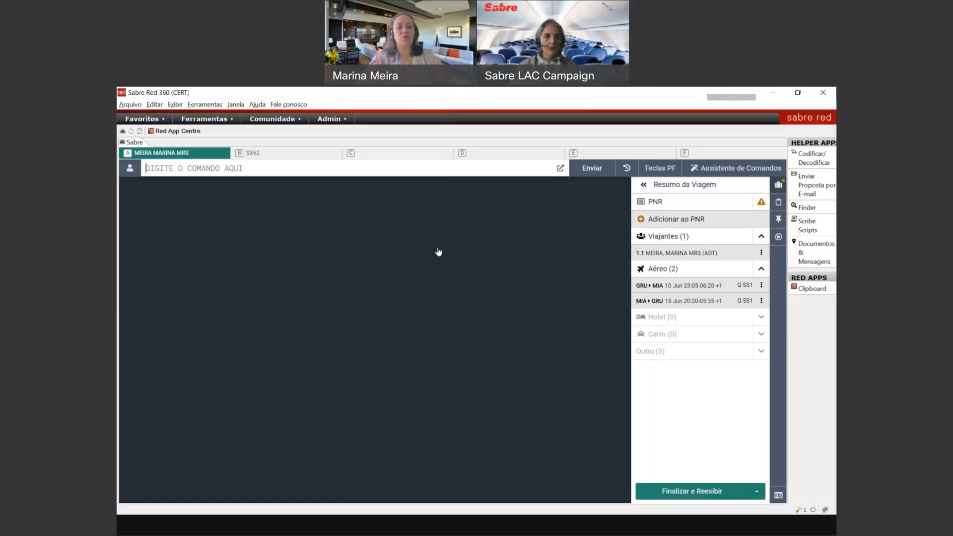
key("ctrl+space")
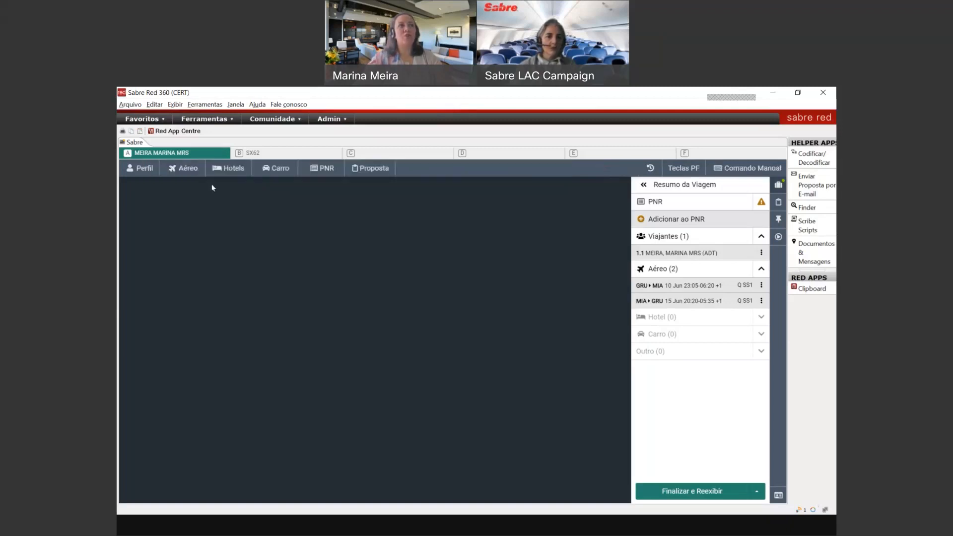
key("ctrl+space")
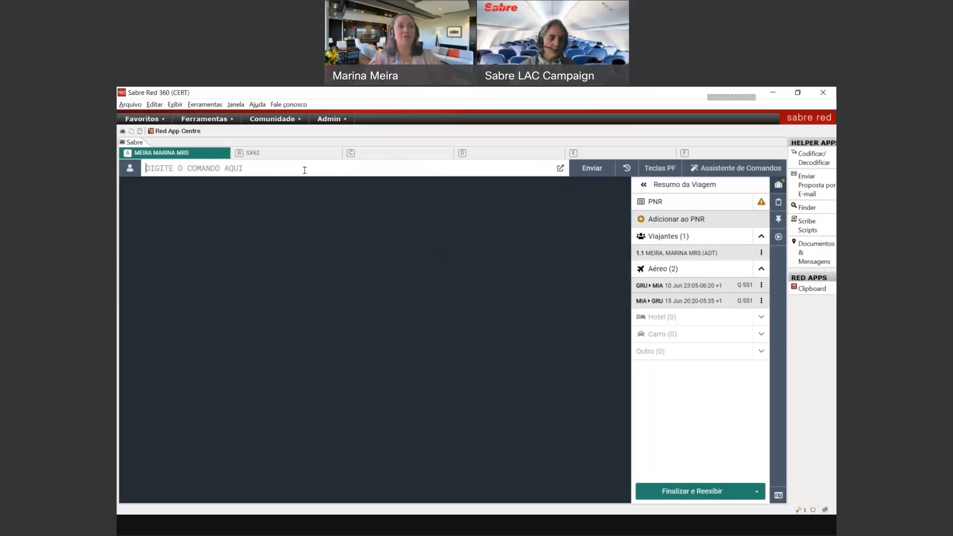
type("*A")
key("Return")
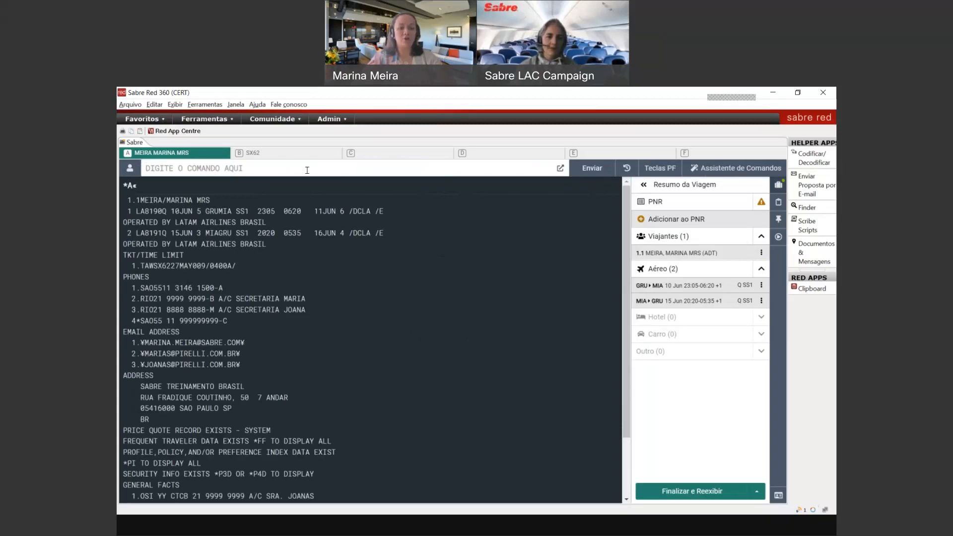
Step: Show the stored price quote record with *PQ, noting the BRSE brand on both segments
type("*PQ")
key("Return")
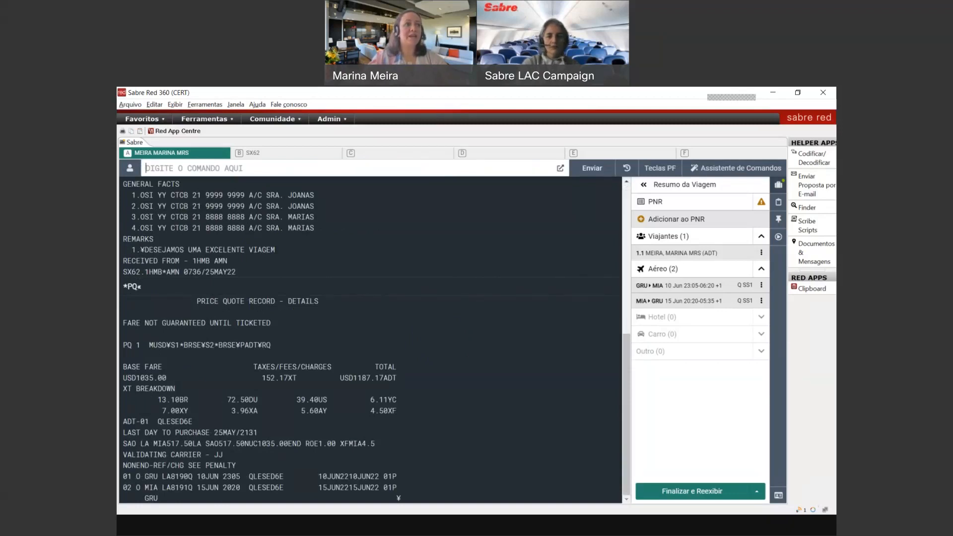
left_click_drag(171, 345, 233, 342)
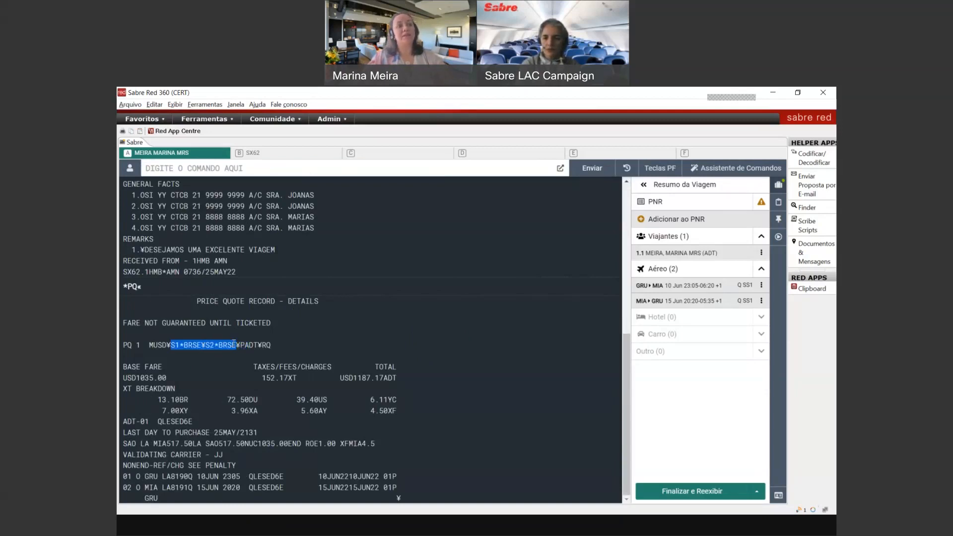
Step: Delete price quote 1 with PQD1 and reprice the itinerary with the Plus brand using SPBRSE
left_click(185, 168)
type("PQD1")
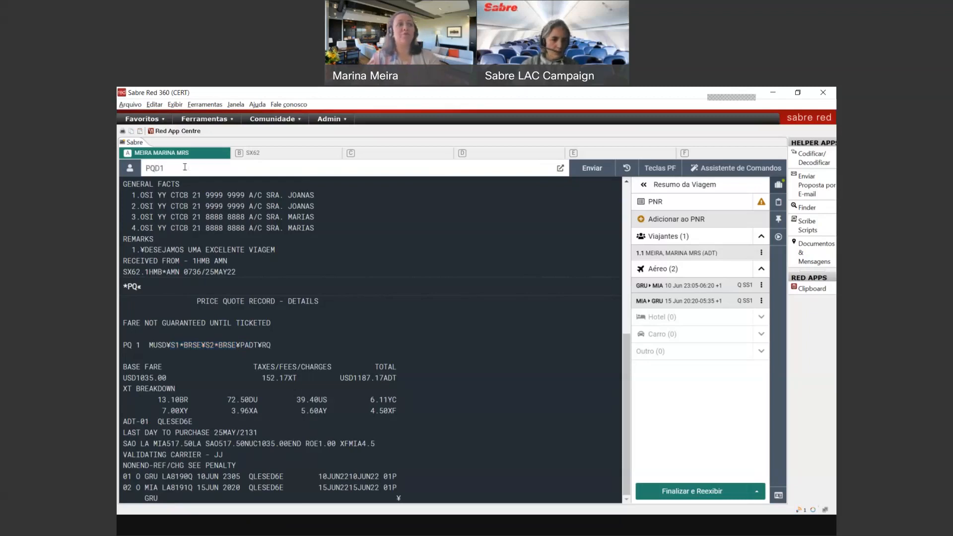
key("Return")
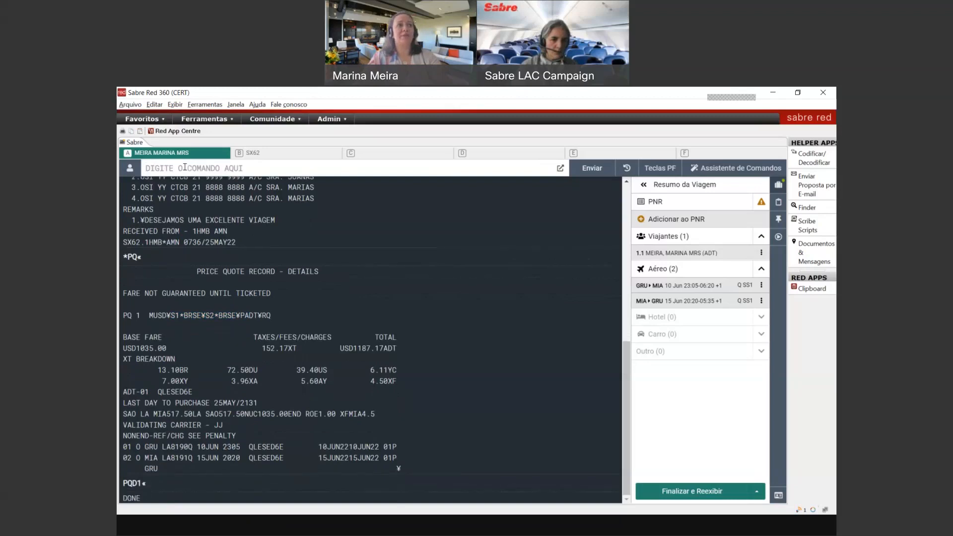
type("S")
type("P")
type("BRSE")
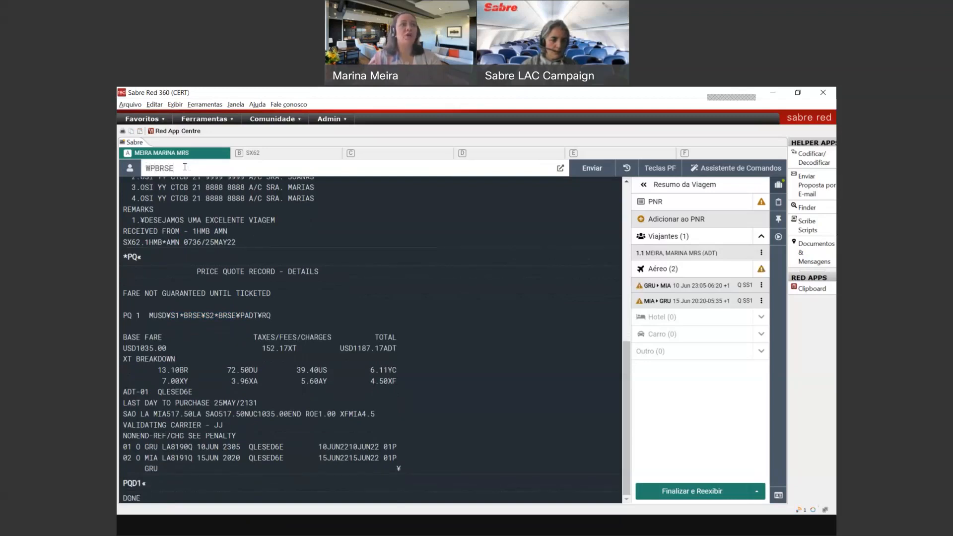
key("Return")
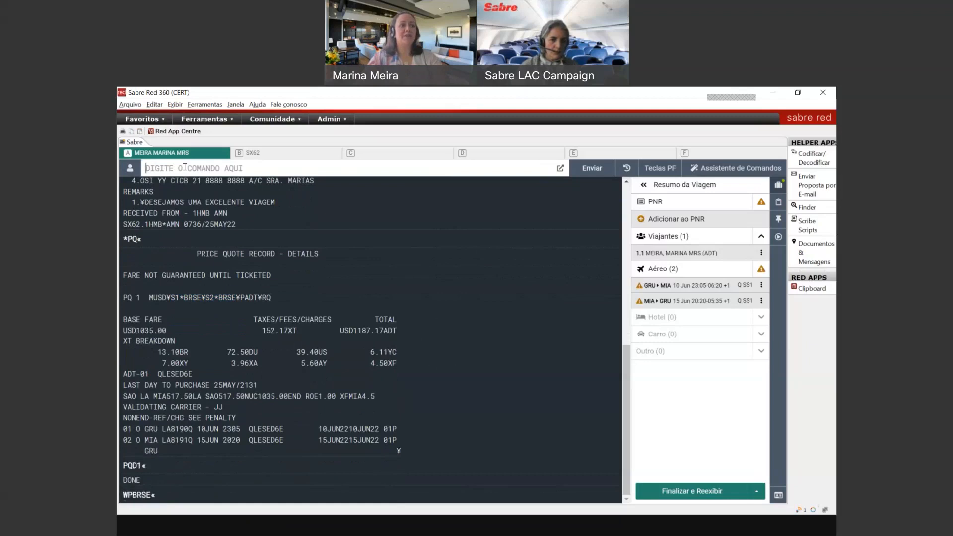
Step: Display the new PQ 1 BRSE record with *PQ: equivalent BRL4978.97, total BRL5710.54
type("*")
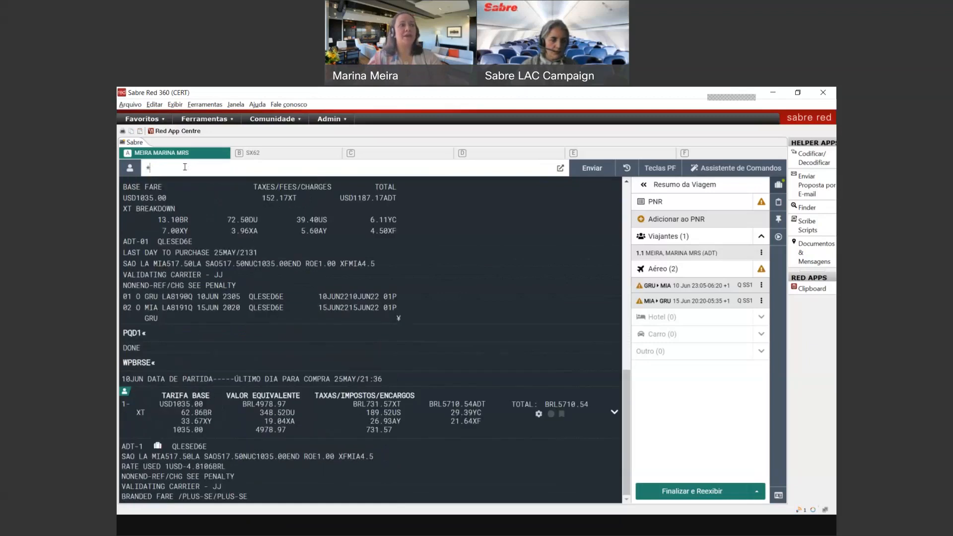
type("PQ")
key("Return")
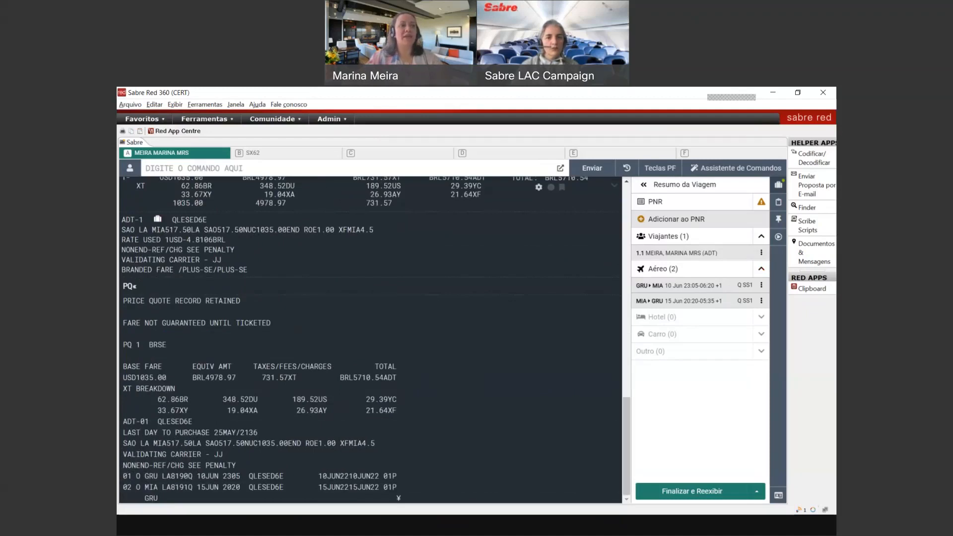
left_click_drag(189, 374, 239, 378)
left_click(256, 386)
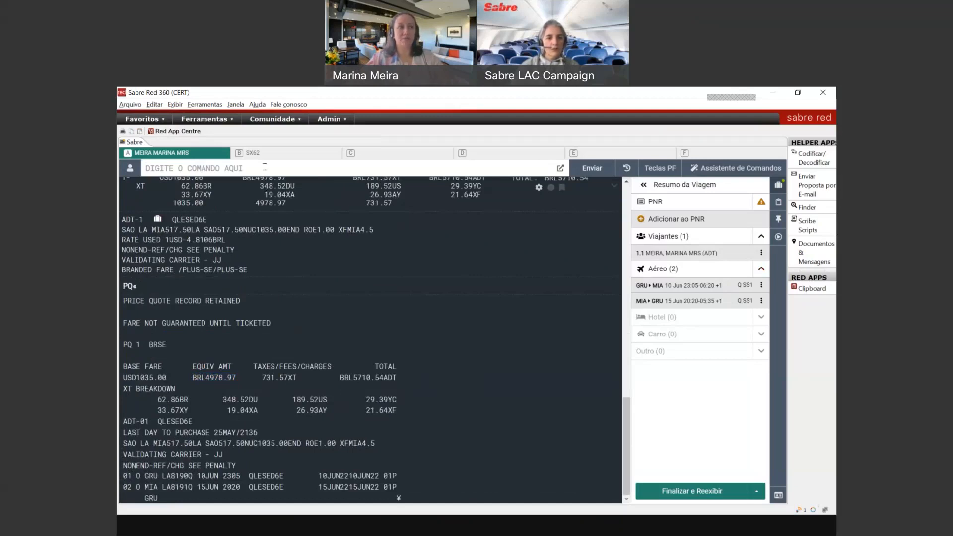
Step: Try to end the transaction with ER, skipping the missing emergency-contact prompt
type("6M")
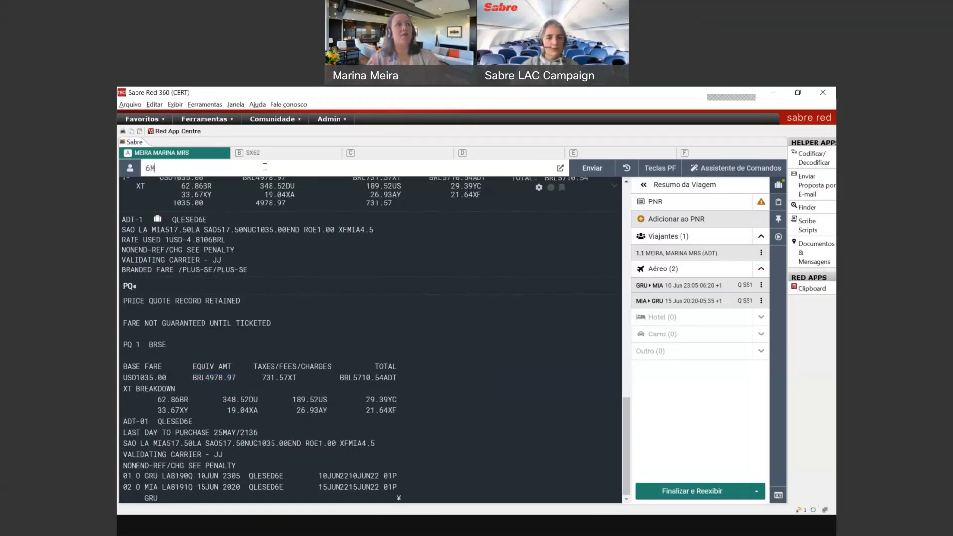
key("BackSpace")
key("BackSpace")
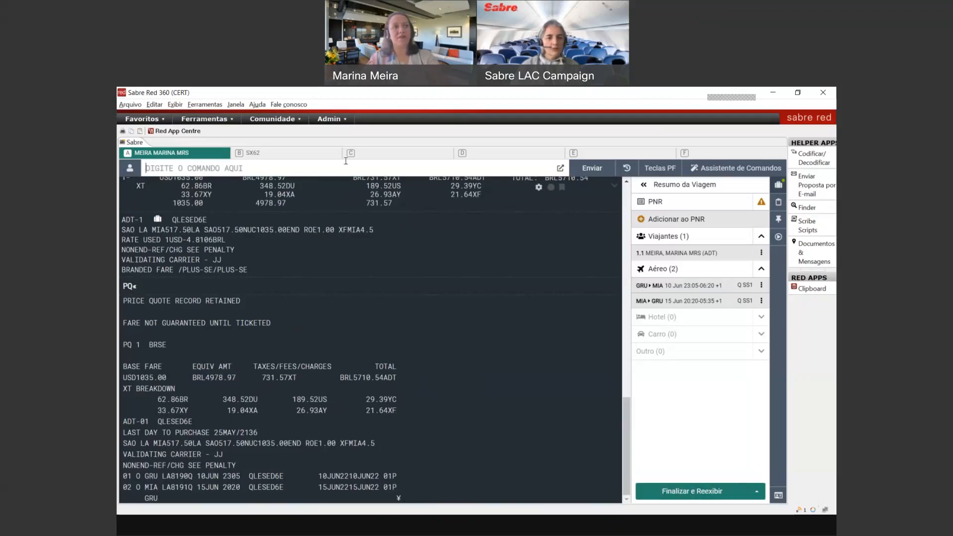
type("ER")
key("Return")
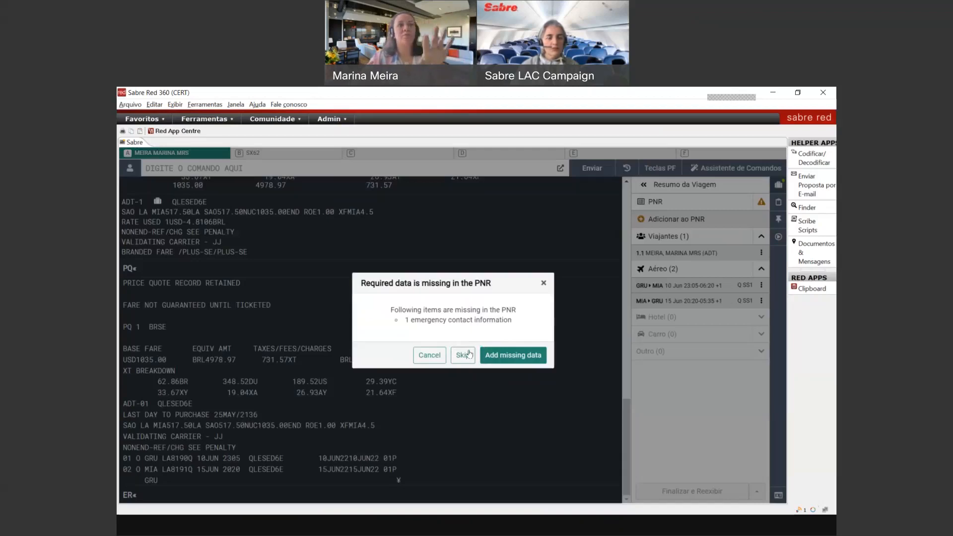
left_click(469, 354)
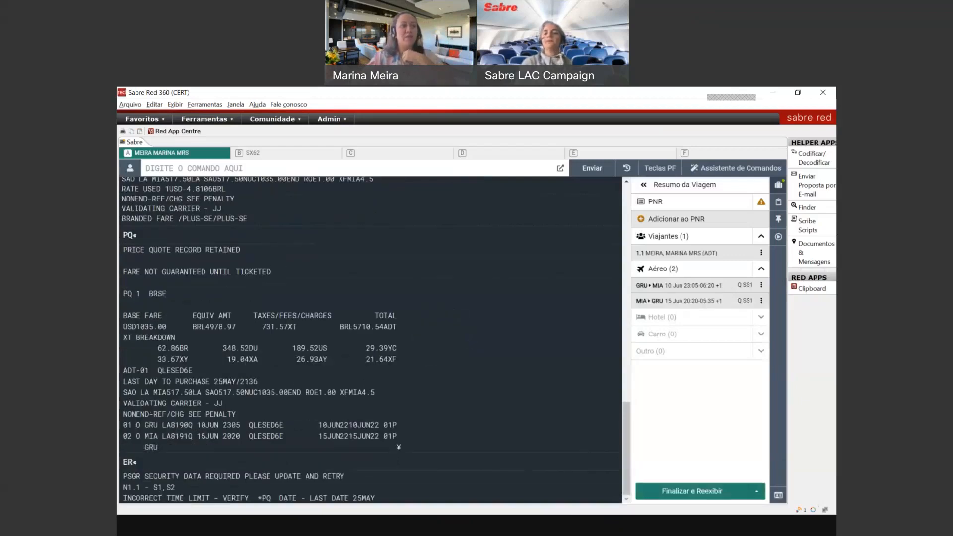
Step: Review the errors: passenger security data missing and 27MAY time limit past last purchase 25MAY
left_click_drag(127, 485, 177, 480)
left_click(178, 479)
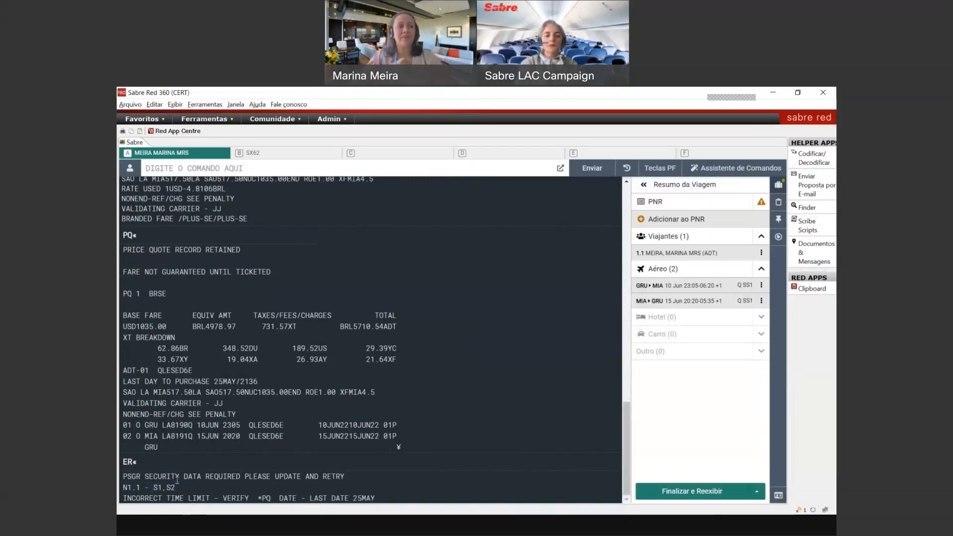
left_click_drag(122, 495, 370, 494)
left_click(217, 384)
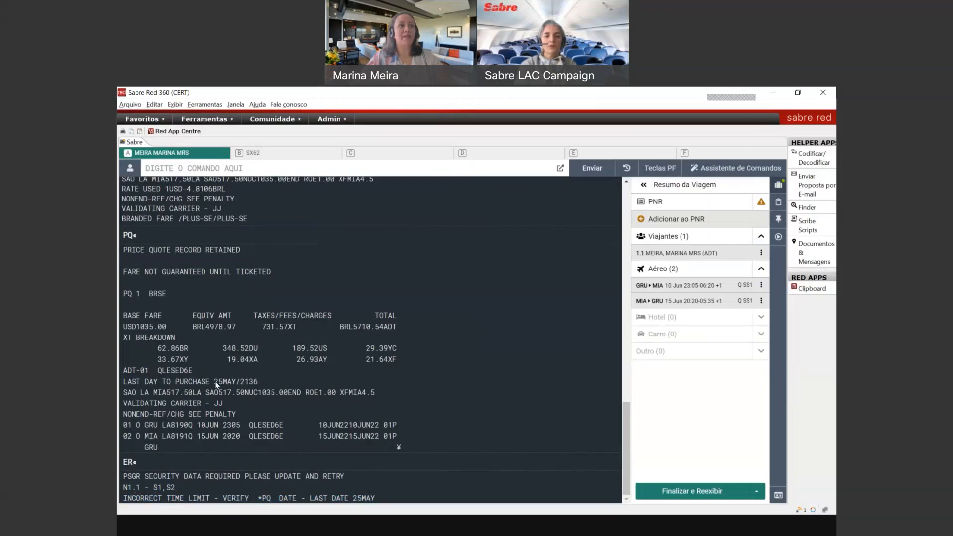
mouse_move(627, 412)
left_mouse_down()
mouse_move(638, 314)
mouse_move(639, 407)
left_mouse_up()
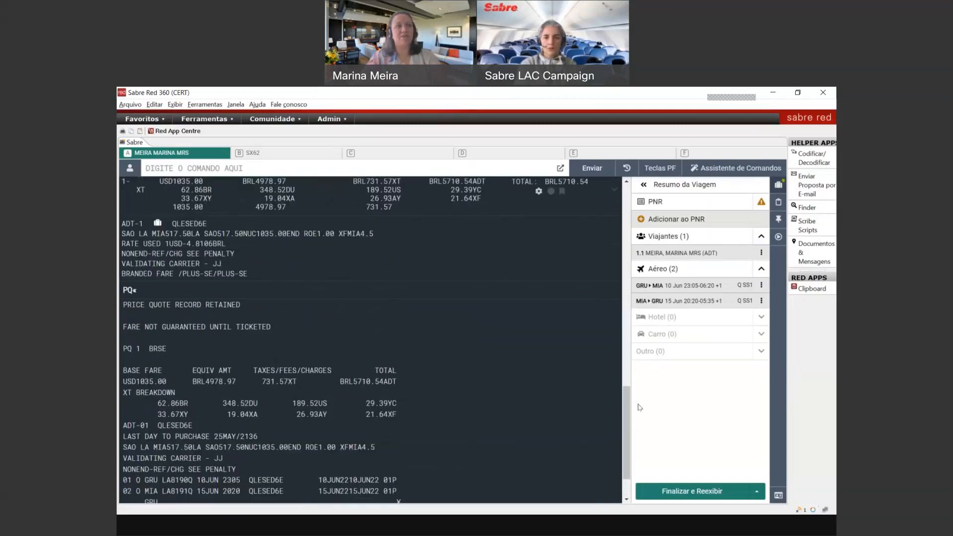
scroll(214, 491, "down", 4)
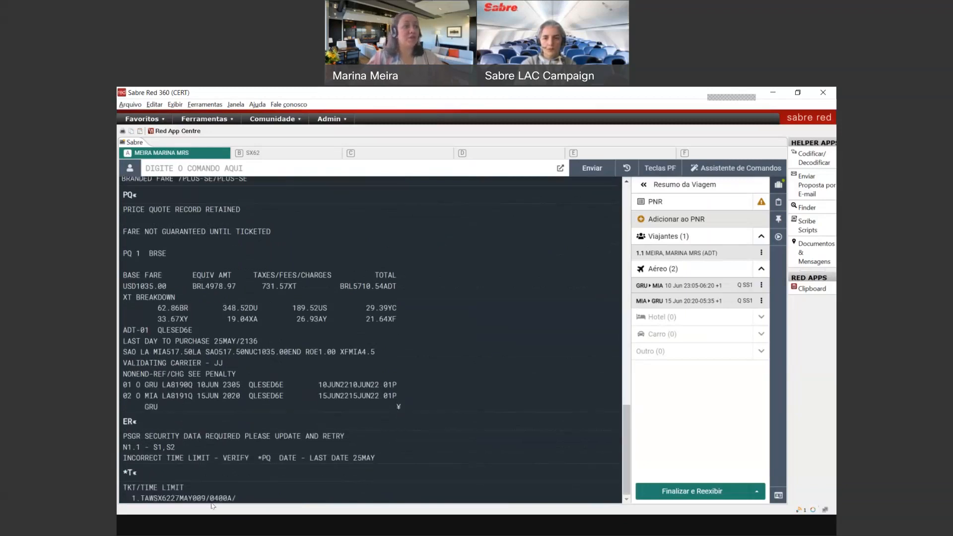
Step: Enter the 7T-AW25JUL/ ticketing time limit and redisplay the whole booking record
left_click(174, 497)
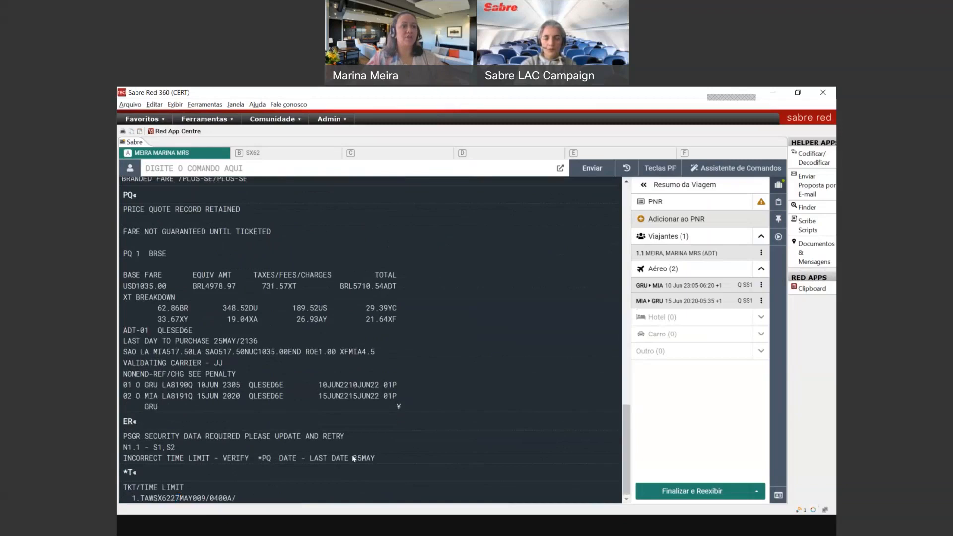
type("7T-A")
key("BackSpace")
key("BackSpace")
type("AW26")
key("BackSpace")
type("5JUL/")
key("Return")
type("*")
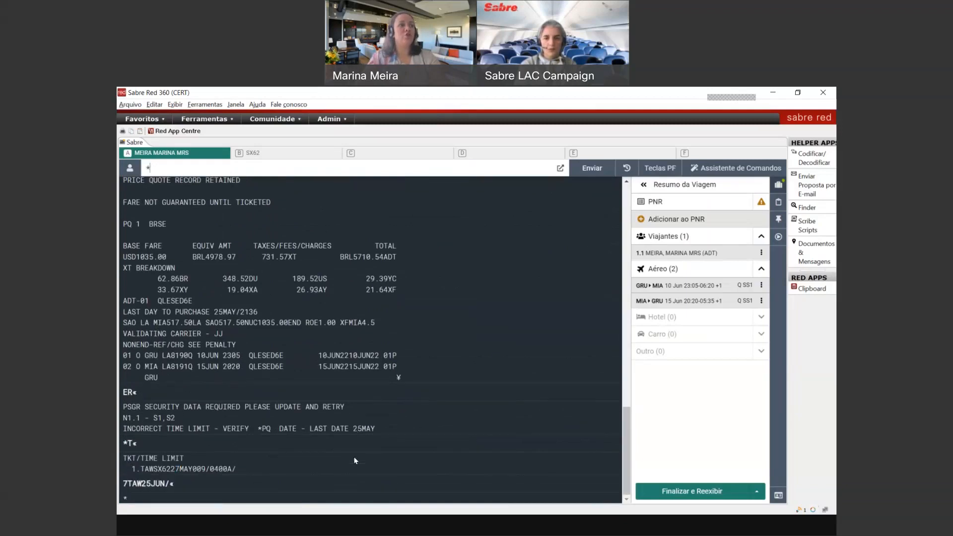
key("Return")
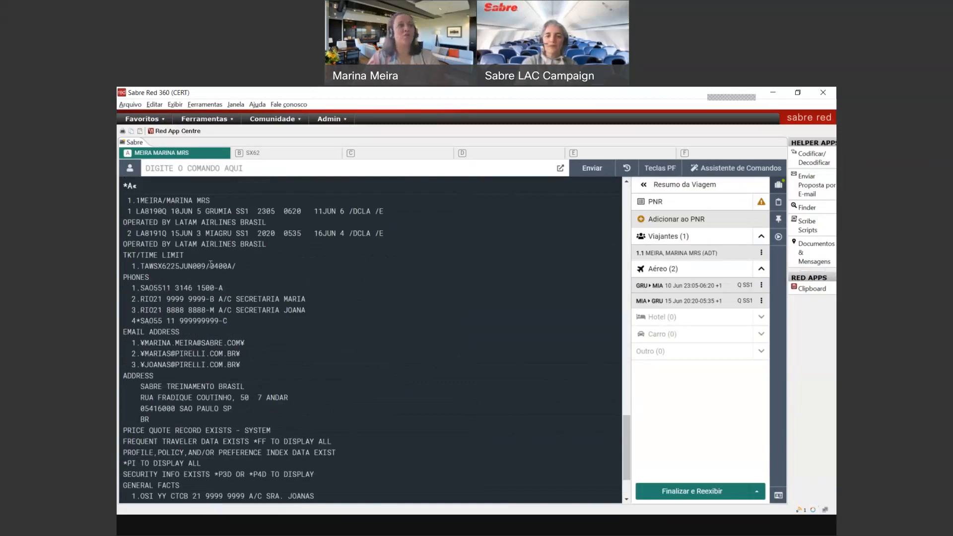
Step: Retry ending the transaction, skip the emergency contact prompt, and re-enter time limit 7TAW25JUN/
type("ER")
key("Return")
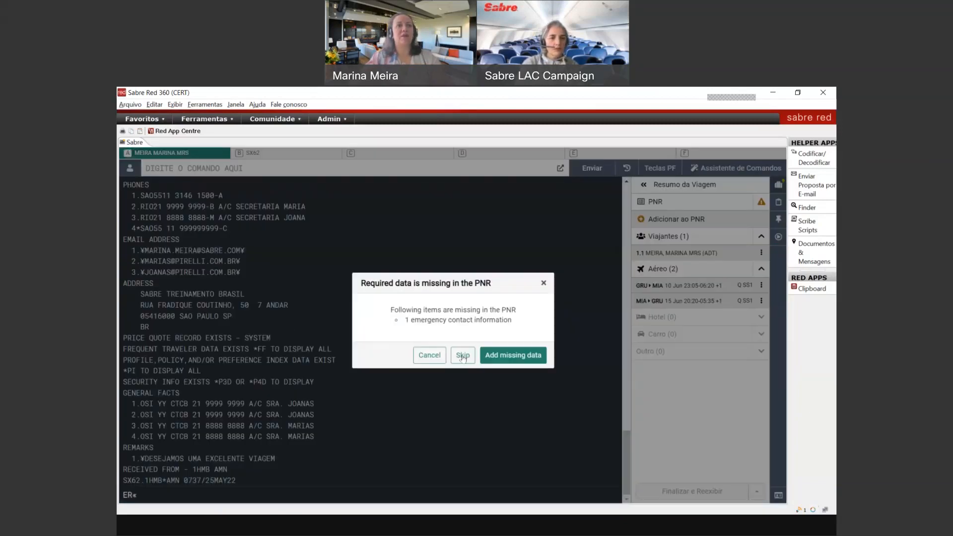
left_click(462, 355)
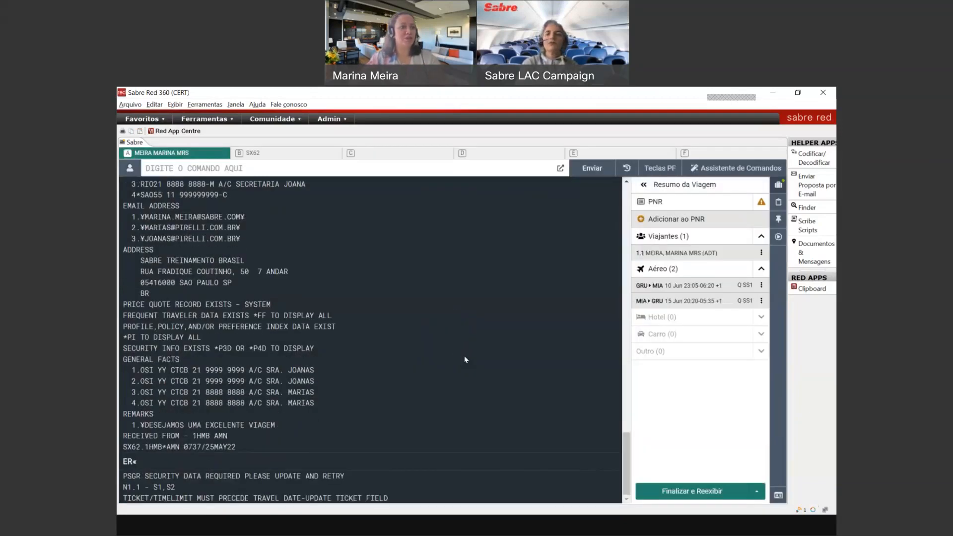
type("7TAW25JUN/")
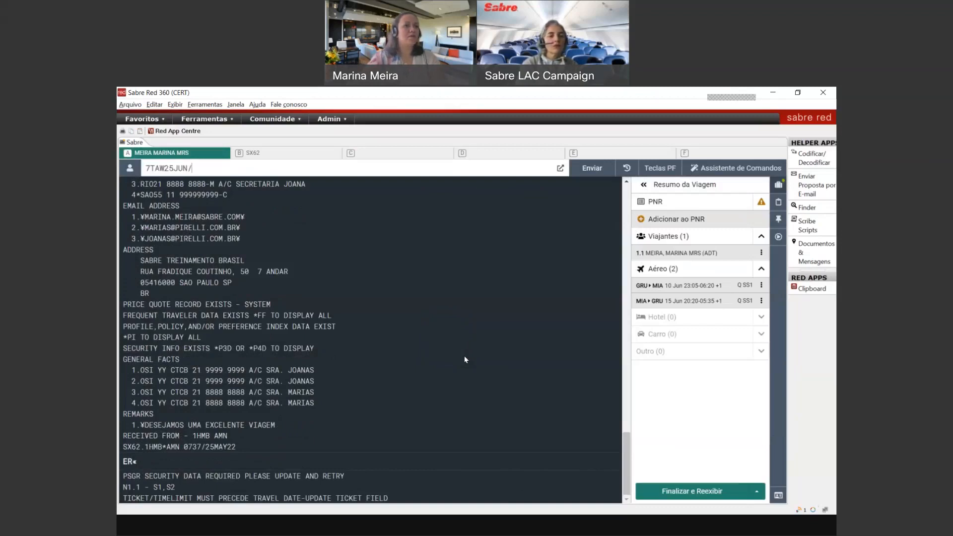
key("Return")
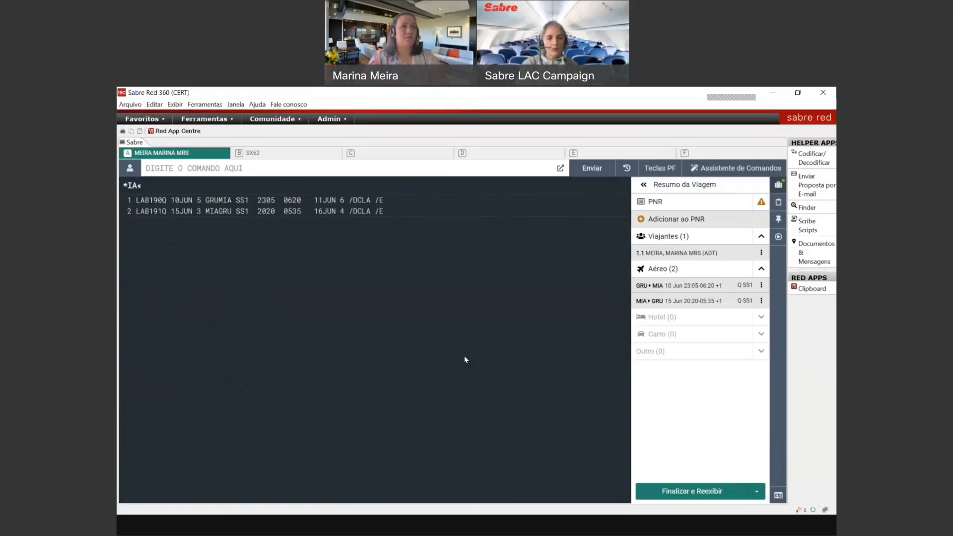
Step: Change the ticketing time limit to 5 June and retry ending, skipping the emergency contact
key("alt+Up")
key("alt+Up")
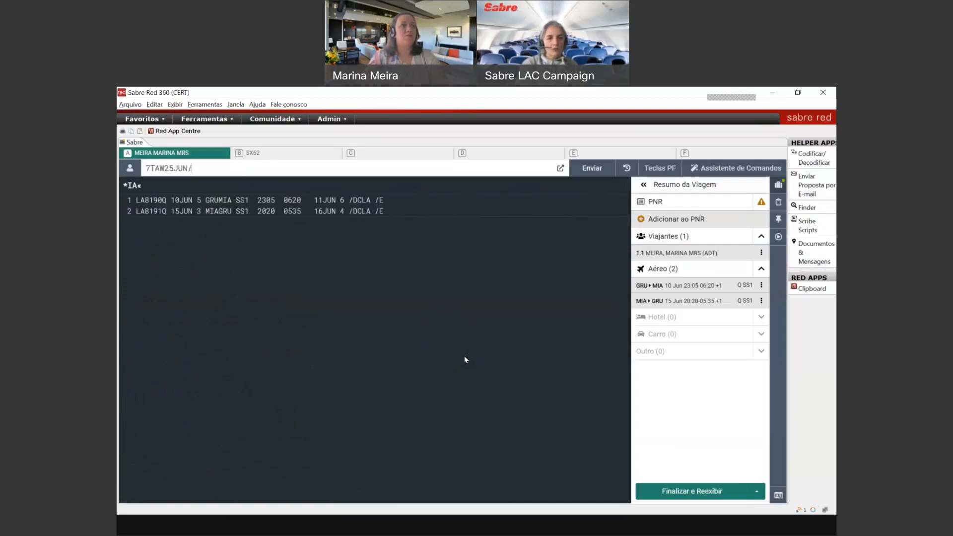
type("0")
key("Return")
type("ER")
key("Return")
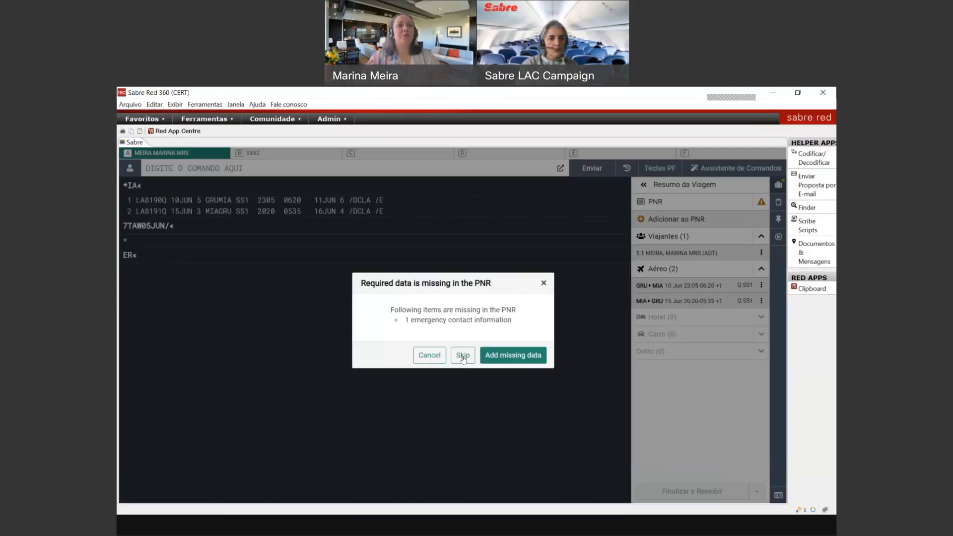
left_click(462, 355)
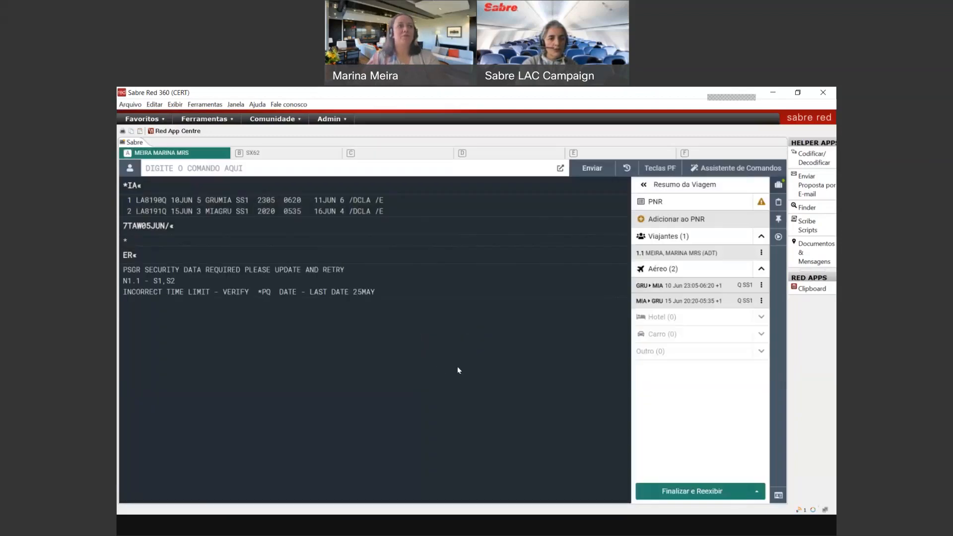
Step: Change the ticketing time limit to 5 May and retry ending, dismissing the emergency contact prompt
type("ER")
type("7TAW05JUN/")
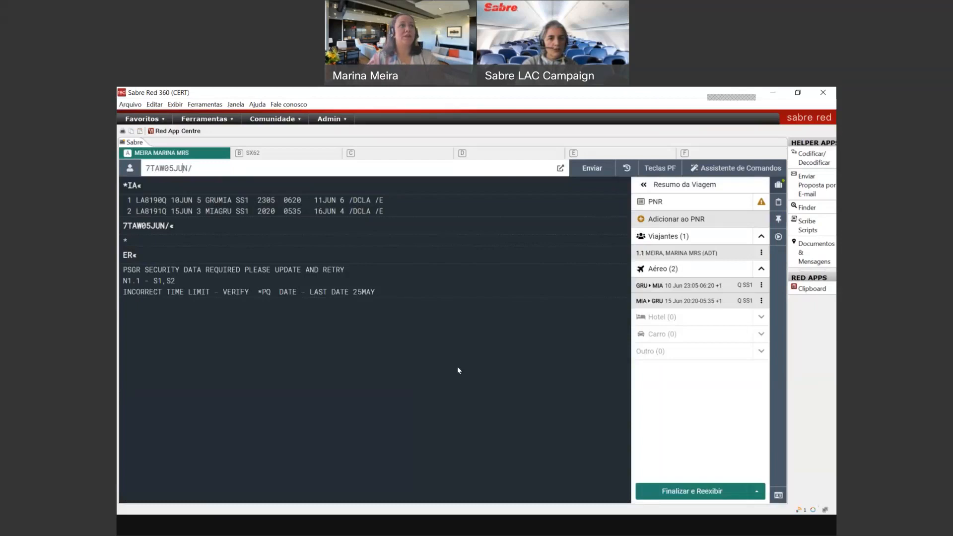
key("shift+Left")
key("shift+Left")
type("MAY")
key("Return")
type("ER")
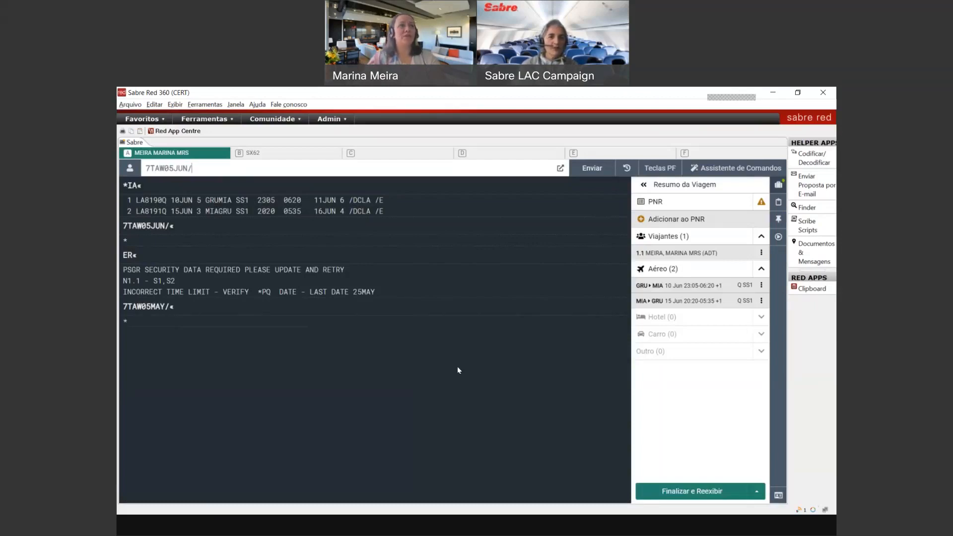
key("Return")
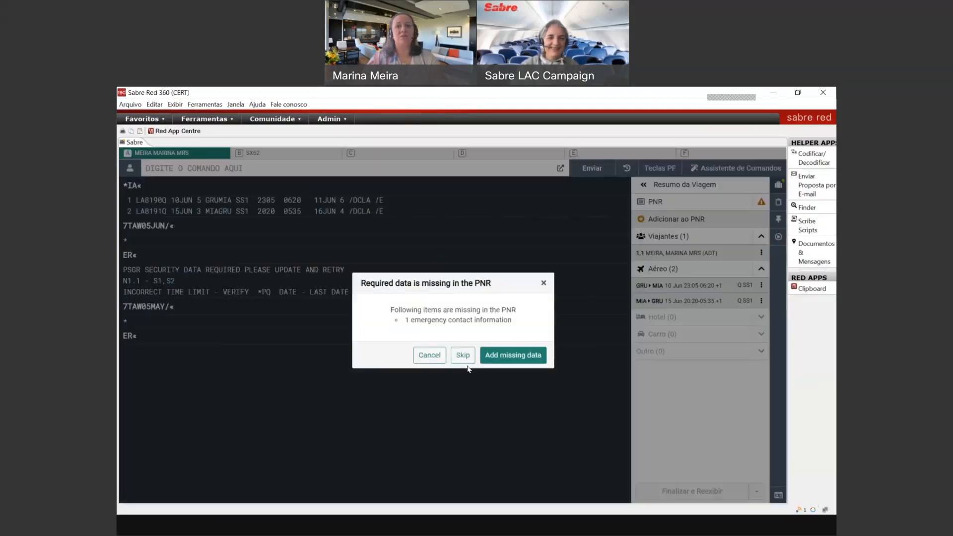
left_click(429, 355)
Step: Set a 25 May ticketing time limit, retry ending, skip the contact prompt, and redisplay with *A
key("Up")
key("Up")
key("Left")
key("Left")
key("Left")
key("Left")
key("Left")
key("shift+Left")
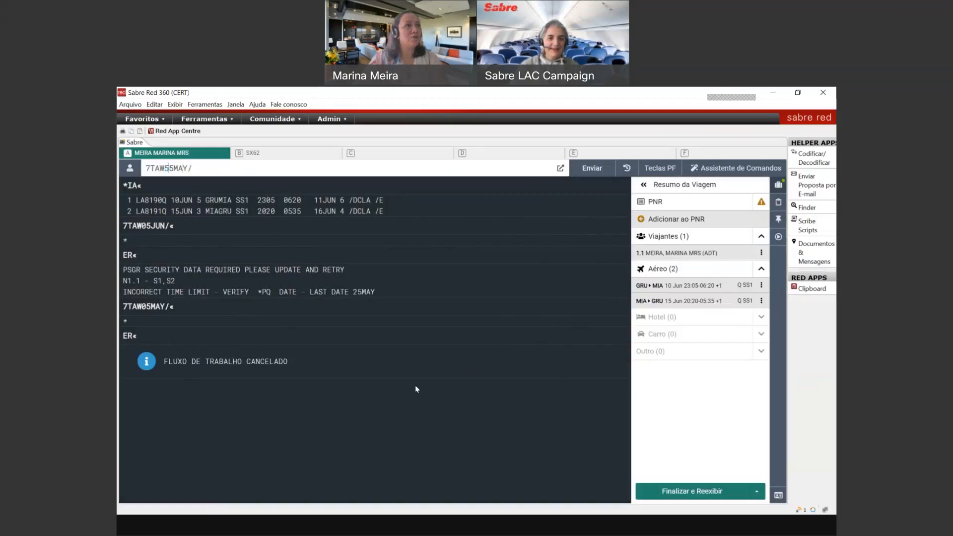
type("2")
key("Return")
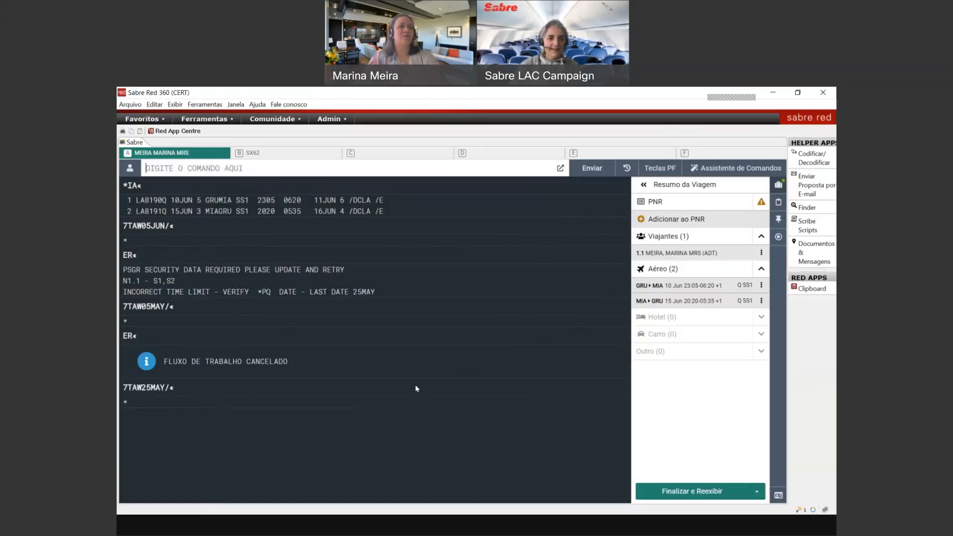
type("6M")
key("Return")
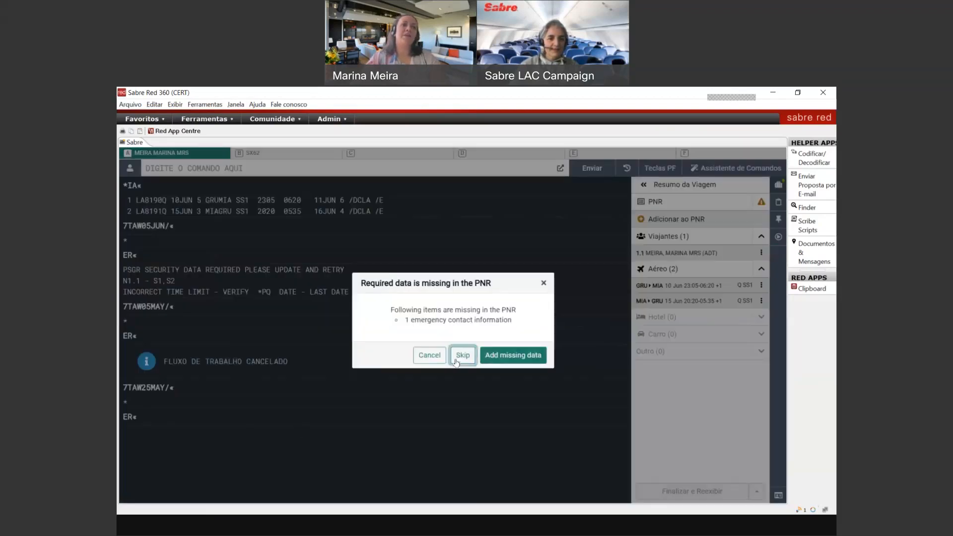
left_click(462, 355)
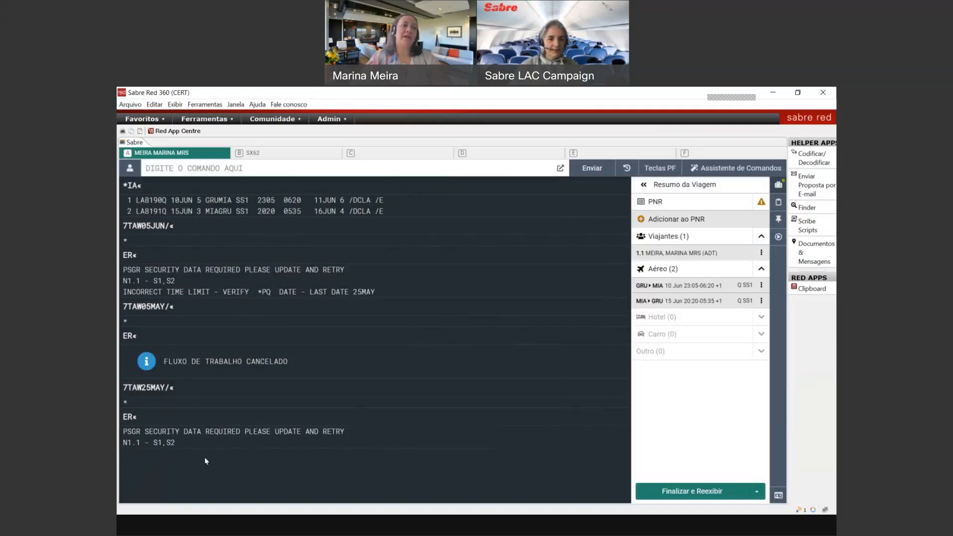
type("*A")
key("Return")
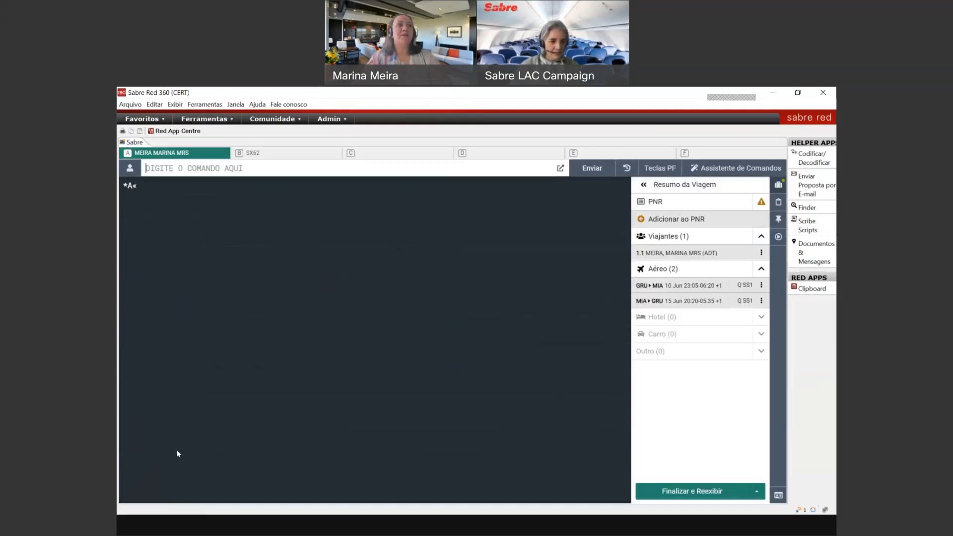
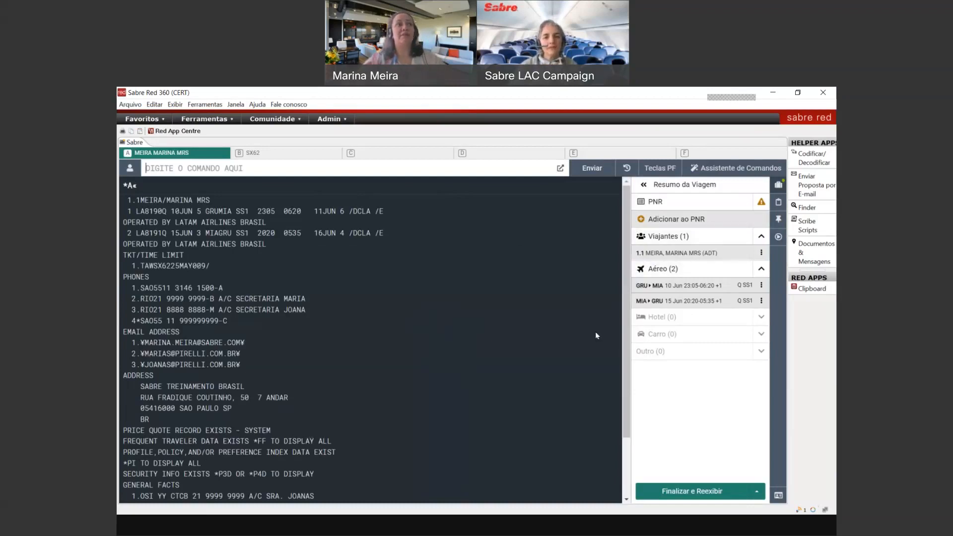
Step: Open the Adicionar ao PNR dialog from the Resumo da Viagem panel
left_click(682, 224)
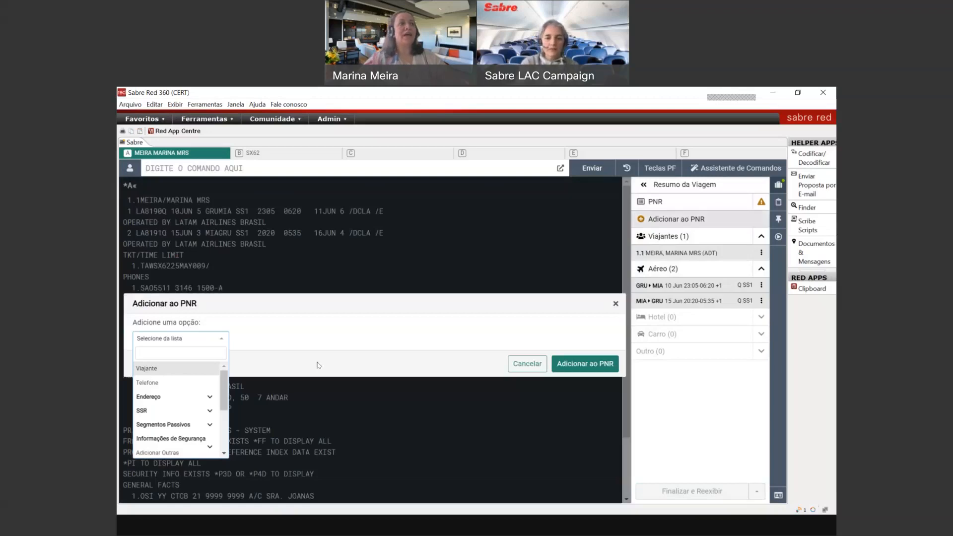
Step: Add a Secure Flight item with the Secure Flights data type
mouse_move(224, 392)
left_mouse_down()
mouse_move(224, 431)
mouse_move(223, 375)
left_mouse_up()
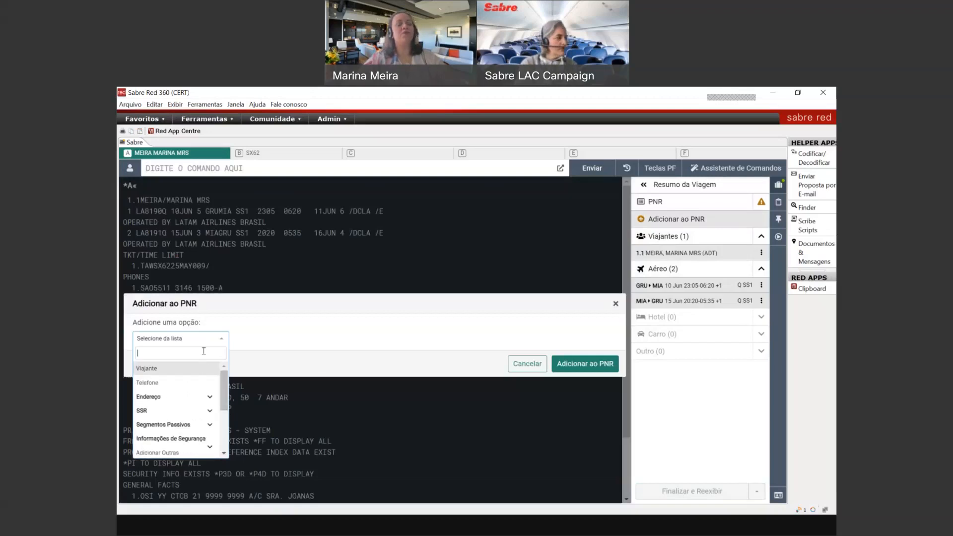
type("seg")
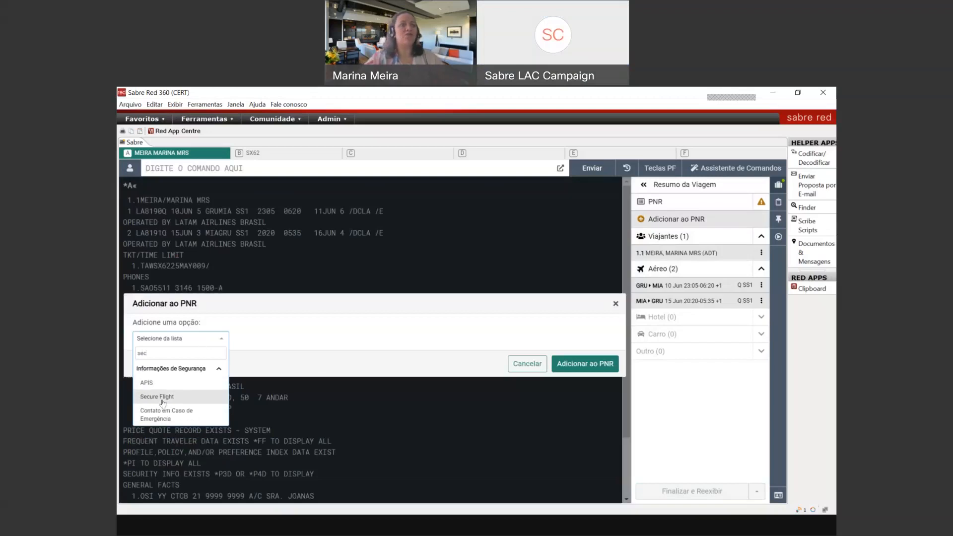
left_click(157, 396)
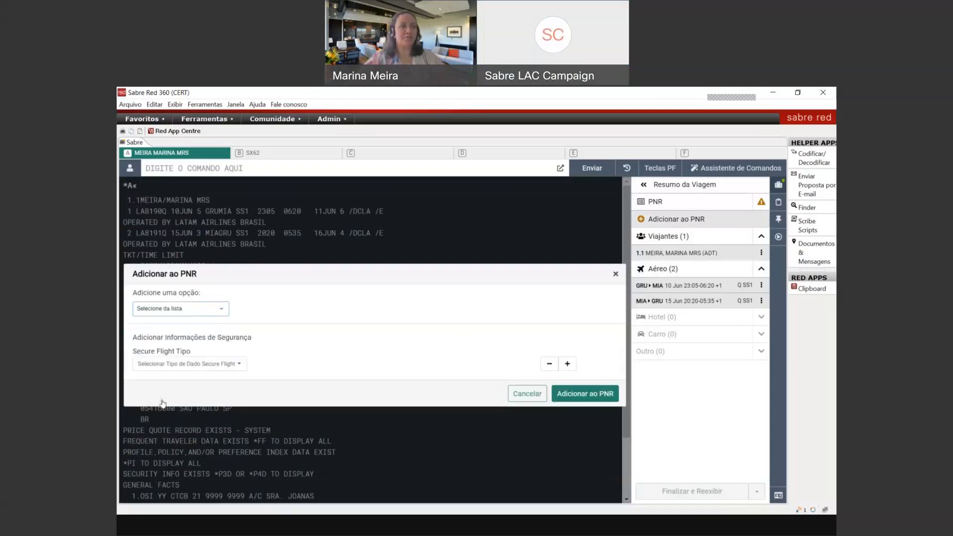
left_click(188, 366)
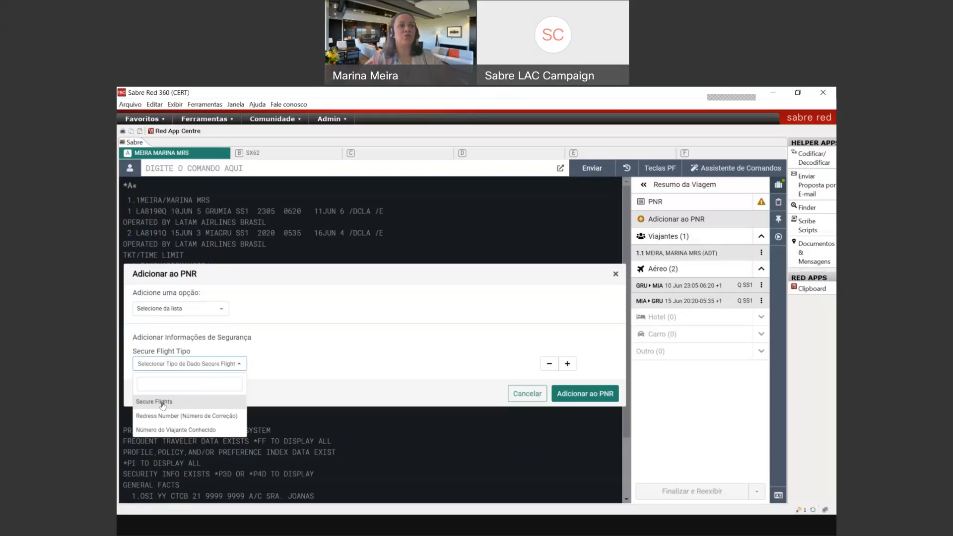
left_click(162, 403)
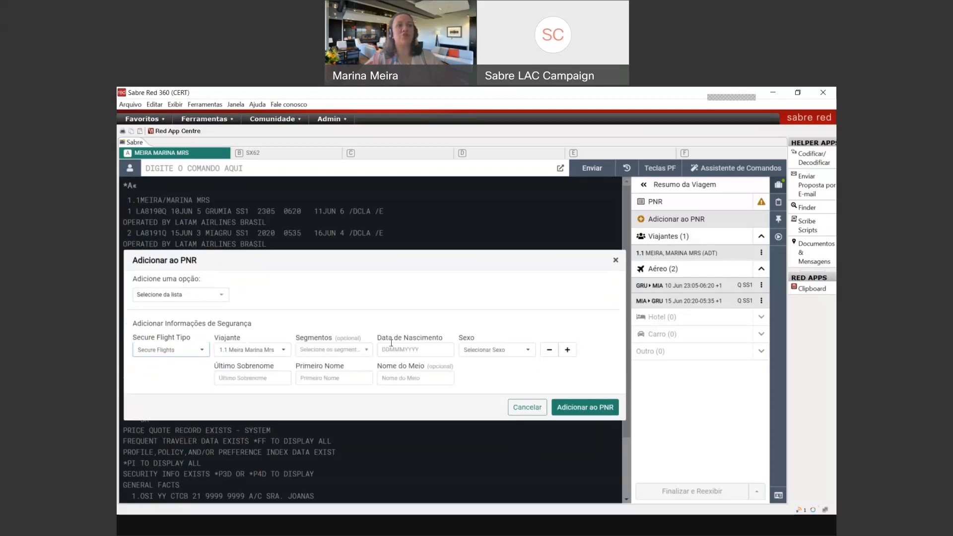
left_click(391, 343)
type("25JUL")
key("BackSpace")
key("BackSpace")
key("BackSpace")
key("BackSpace")
key("BackSpace")
key("BackSpace")
key("BackSpace")
key("BackSpace")
key("BackSpace")
key("BackSpace")
key("BackSpace")
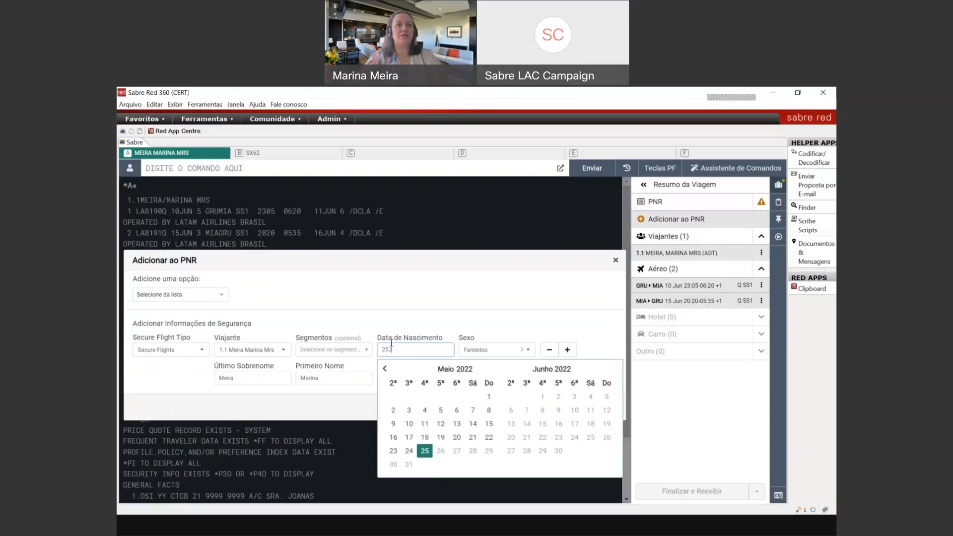
type("5JUL19")
type("900")
type("90")
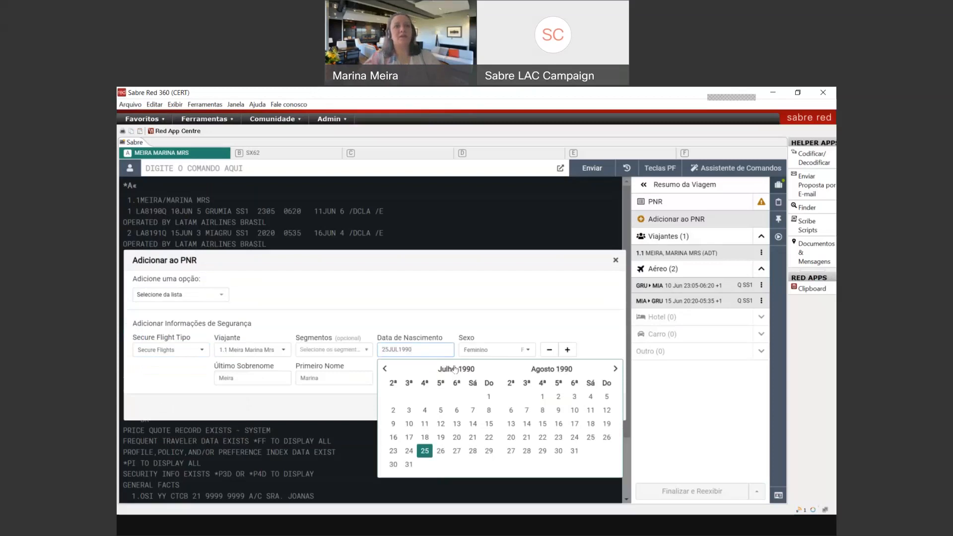
left_click(511, 321)
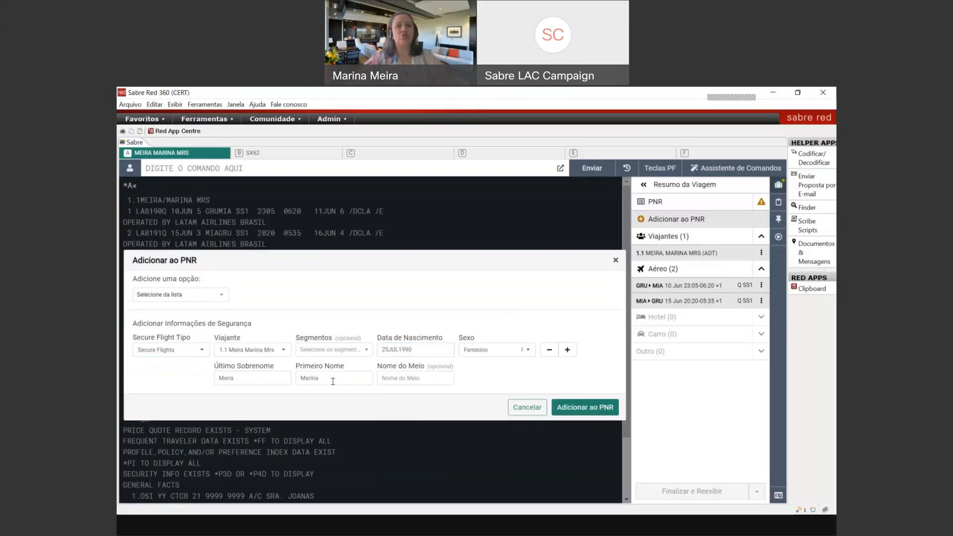
left_click(205, 300)
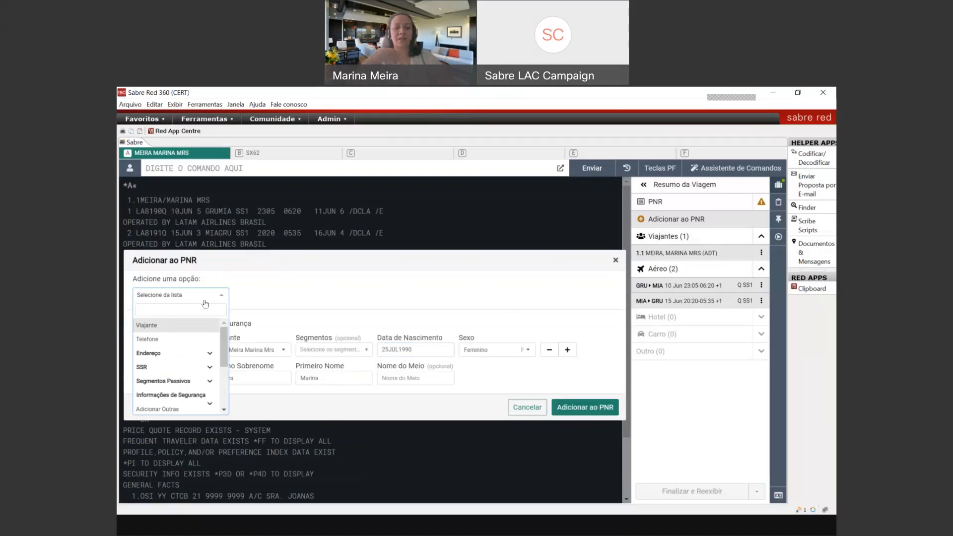
Step: Add a CTCE e-mail emergency contact with the traveller's e-mail address and no language
type("contat")
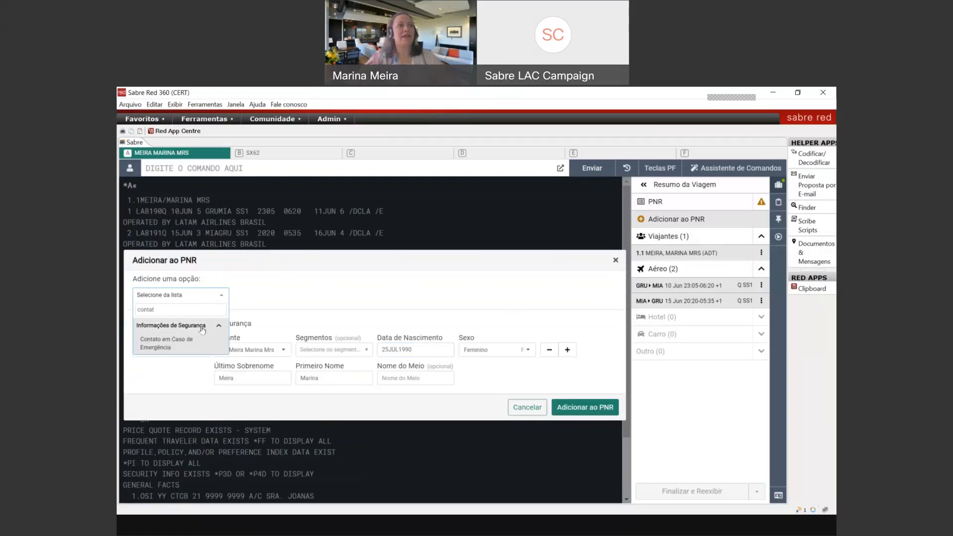
left_click(198, 341)
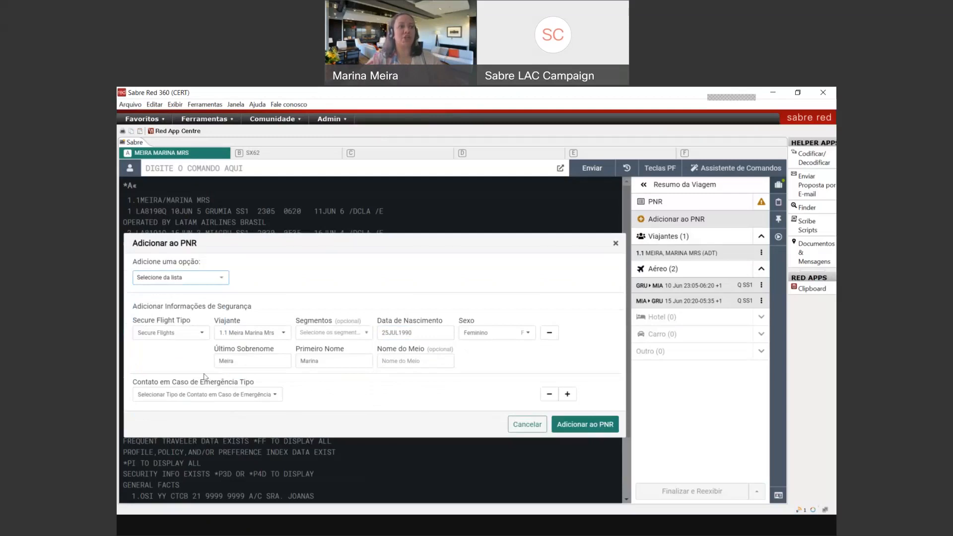
left_click(209, 393)
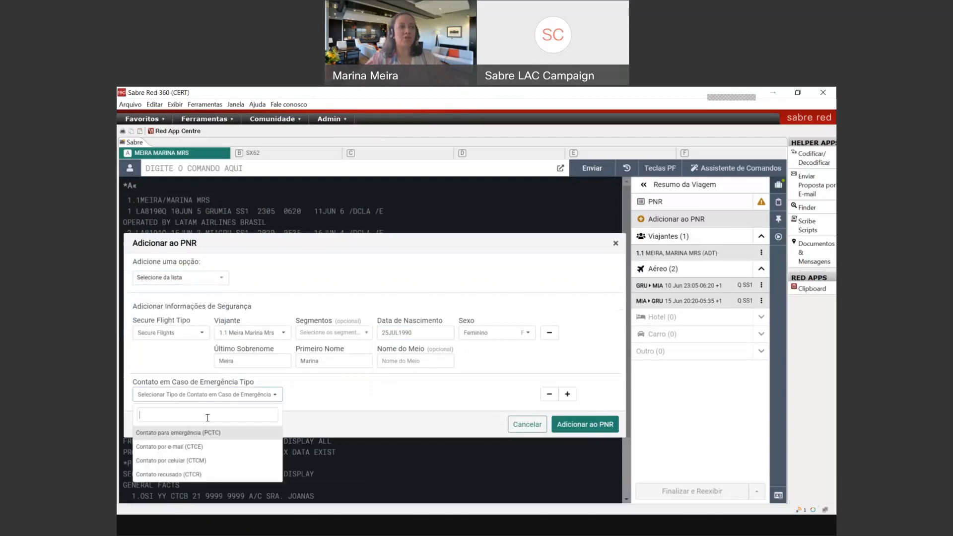
left_click(226, 446)
left_click(420, 392)
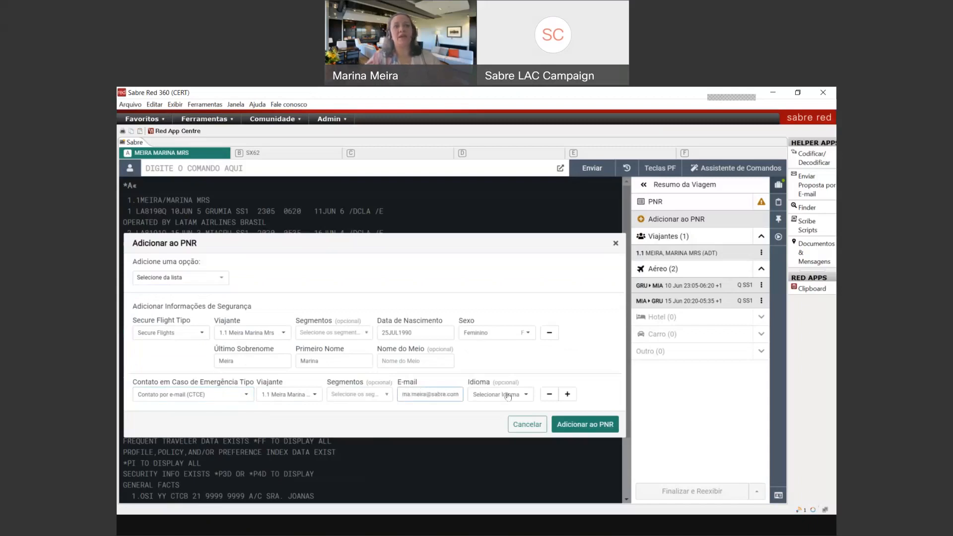
left_click(507, 396)
left_click(508, 395)
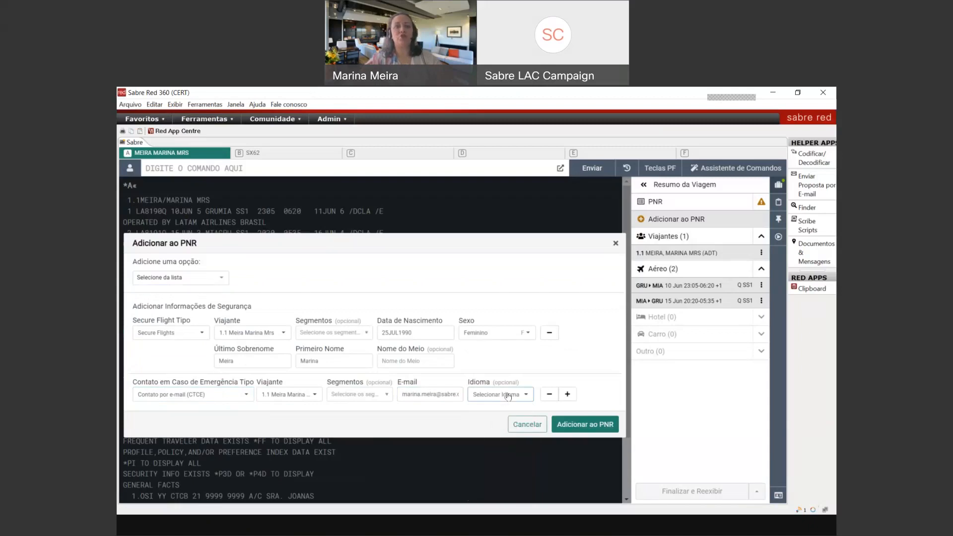
Step: Add a CTCM mobile-phone contact row with the traveller's number and submit everything to the PNR
left_click(567, 394)
left_click(212, 411)
left_click(236, 423)
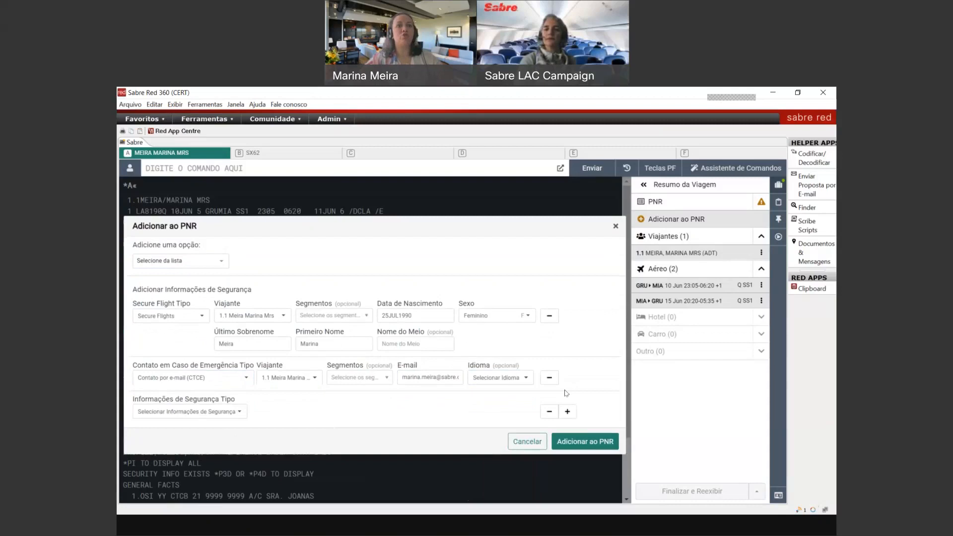
left_click(224, 413)
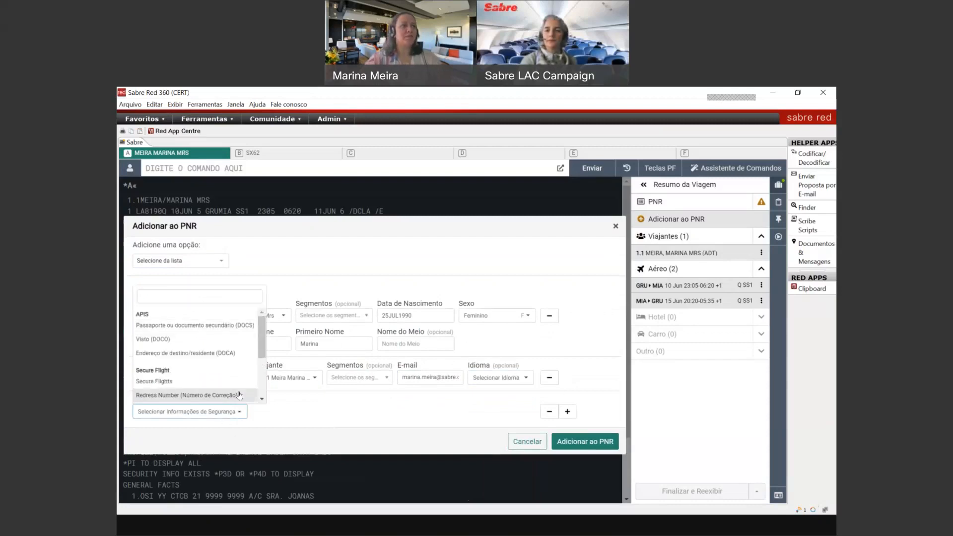
type("xi")
key("BackSpace")
type("co")
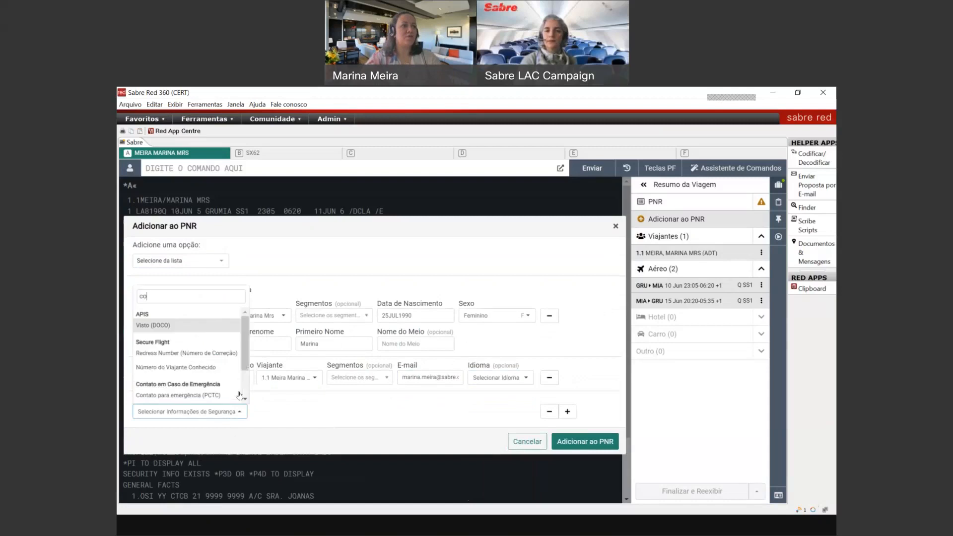
type("ib")
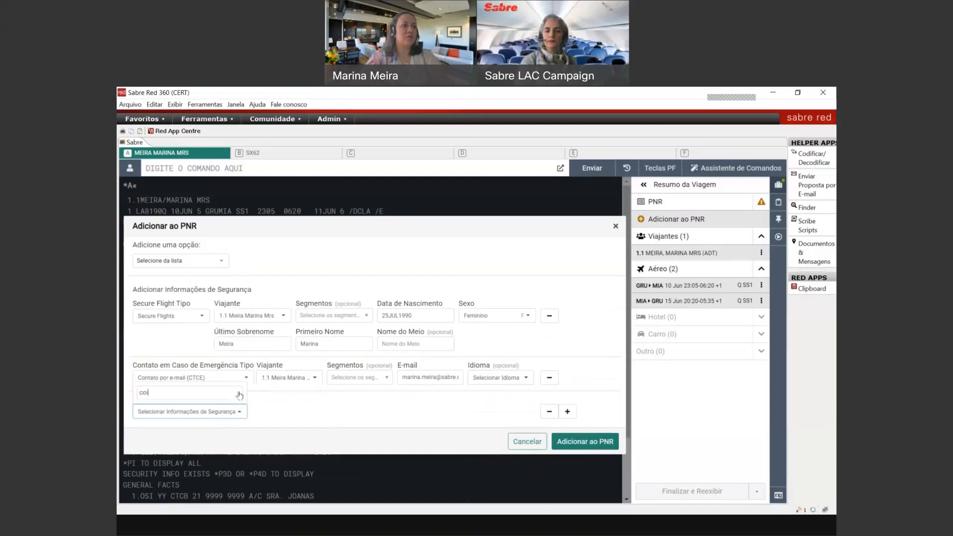
key("BackSpace")
type("ntat")
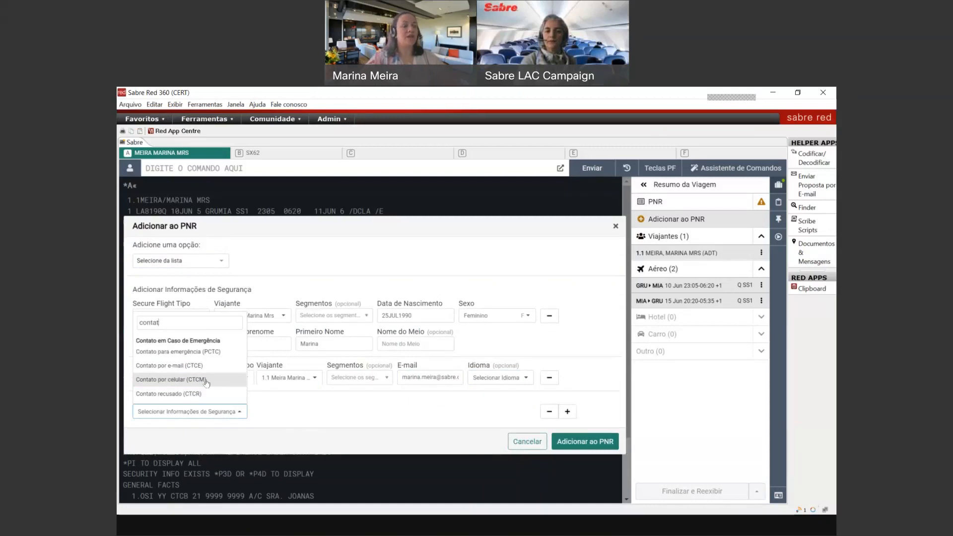
left_click(206, 381)
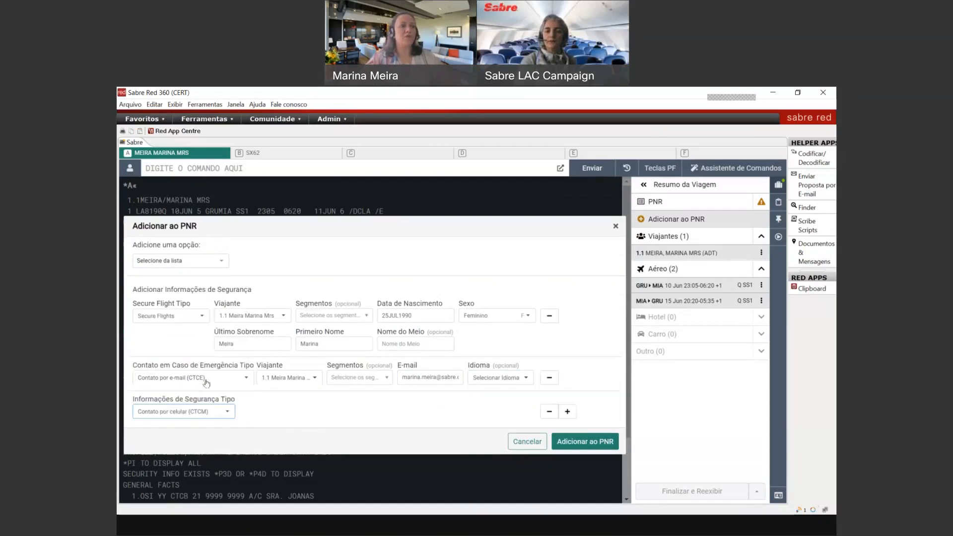
left_click(413, 410)
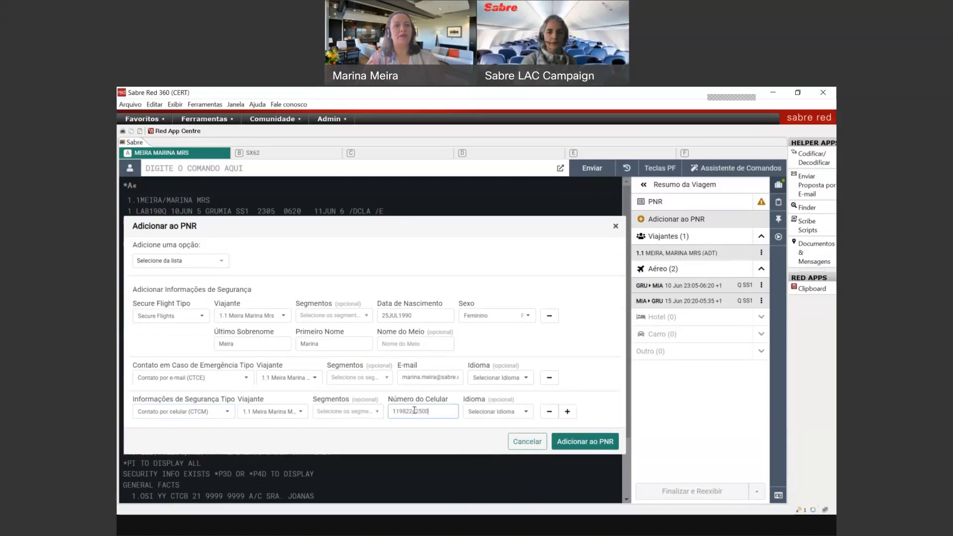
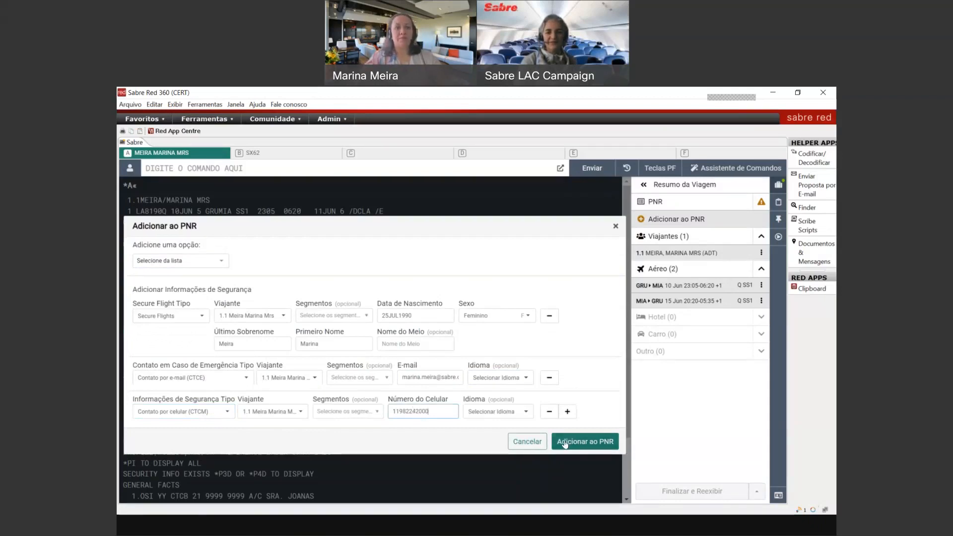
left_click(564, 443)
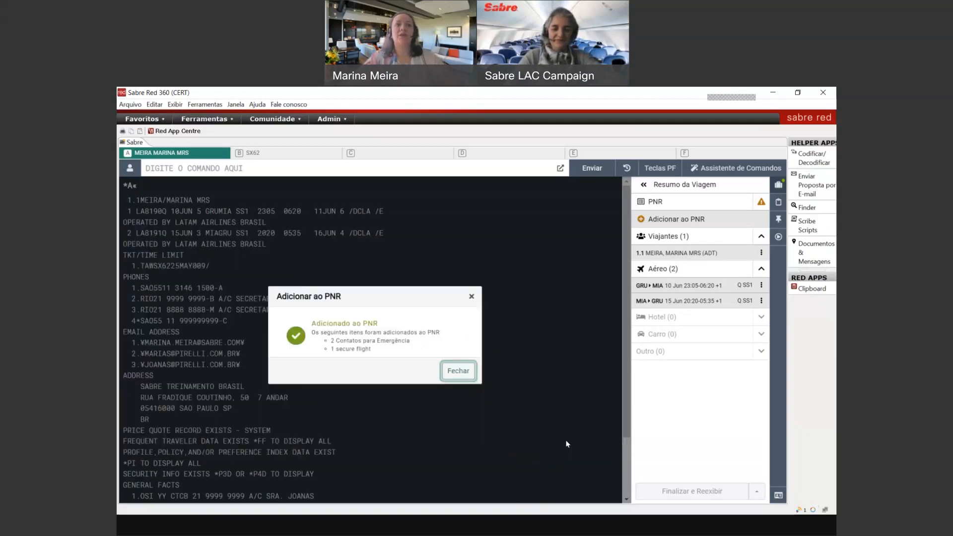
Step: Redisplay the PNR and review its security data, e-mails and general facts (*A, *P3D, *PE, *P3)
left_click(451, 371)
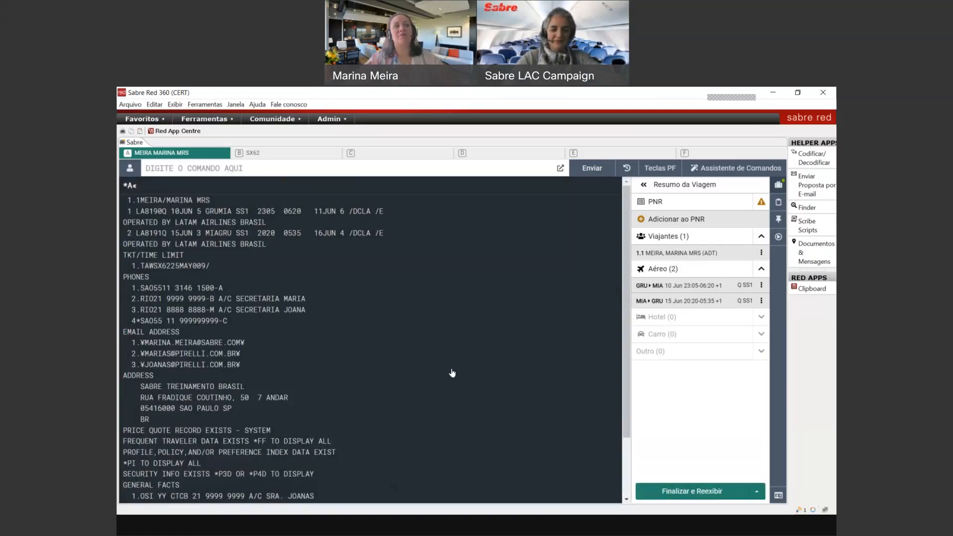
type("*A")
key("Return")
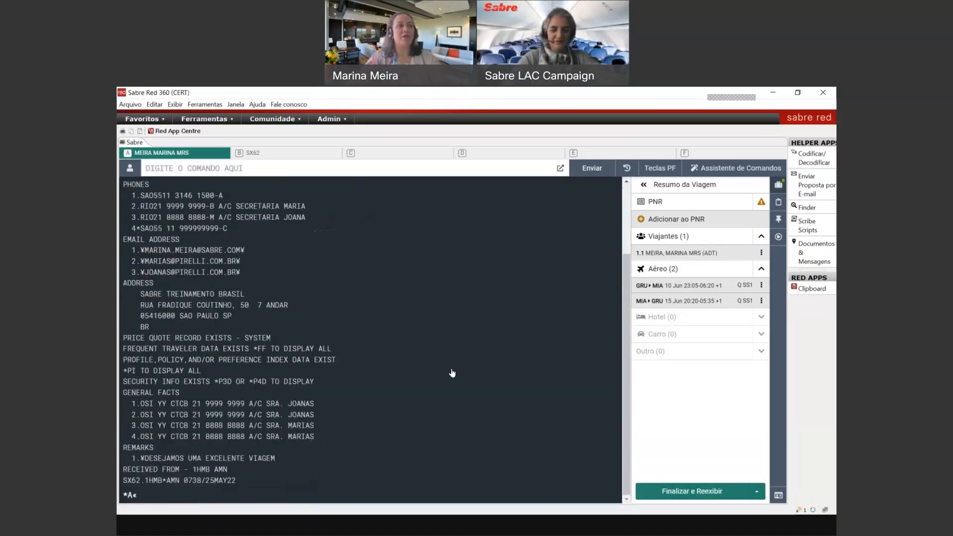
type("*P3D")
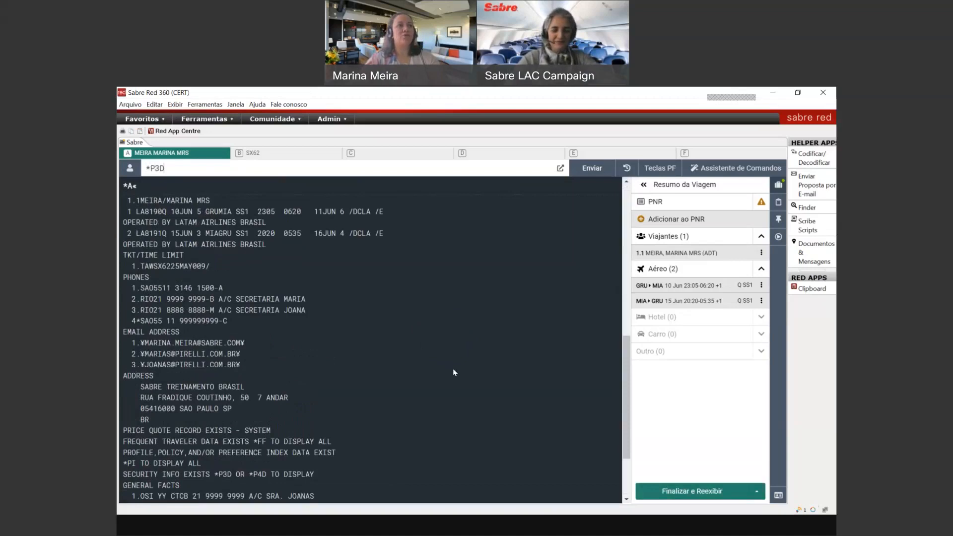
key("Return")
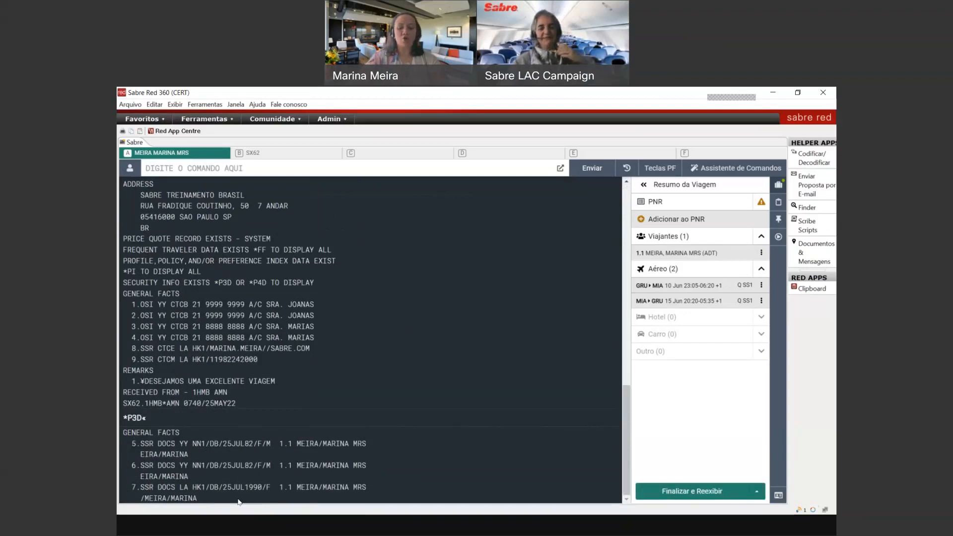
type("*PE")
key("Return")
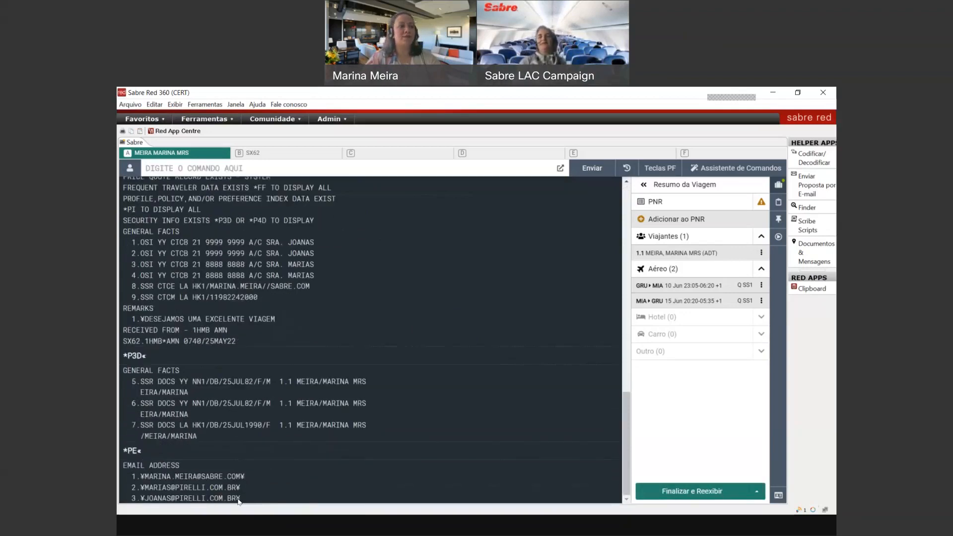
type("*P3")
key("Return")
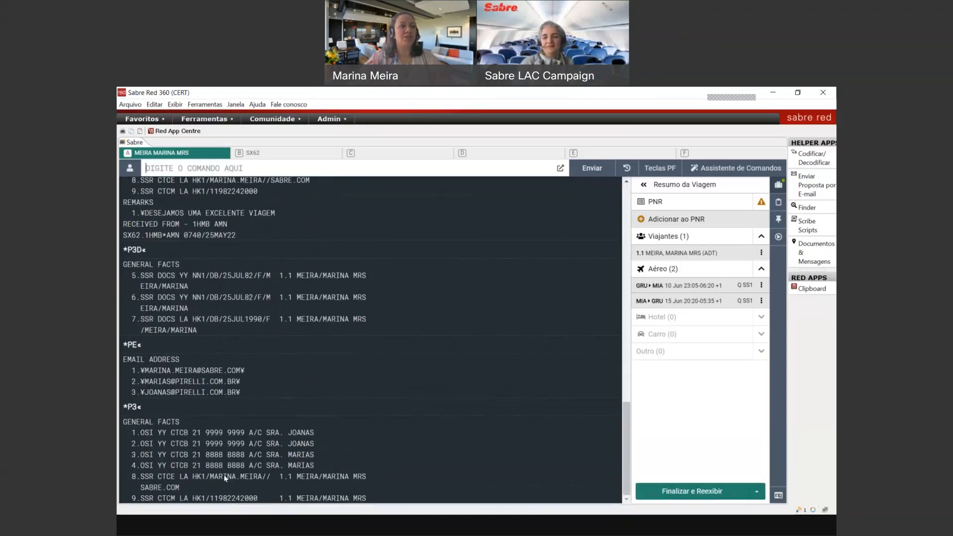
Step: Highlight the SSR CTCE and SSR CTCM contact lines in the PNR
left_click_drag(140, 476, 189, 476)
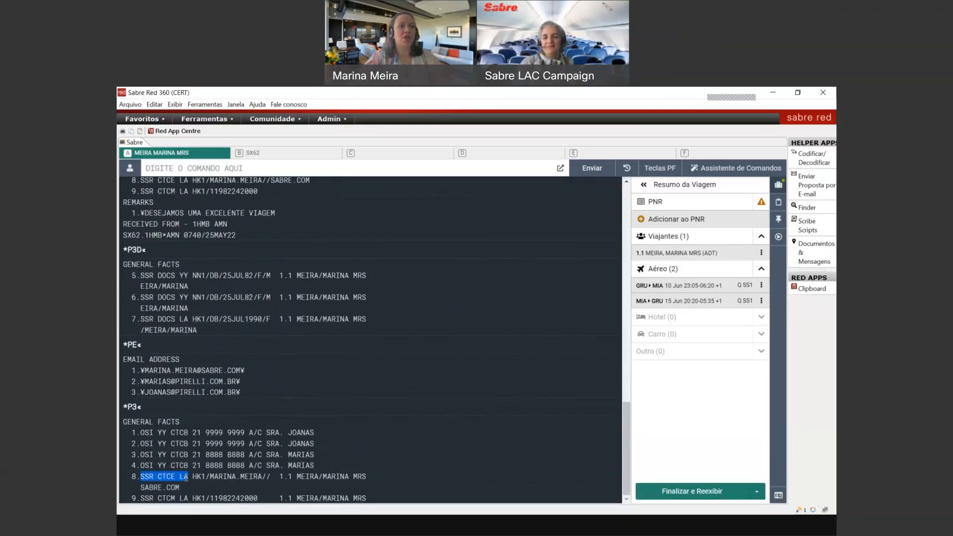
left_click_drag(141, 498, 176, 497)
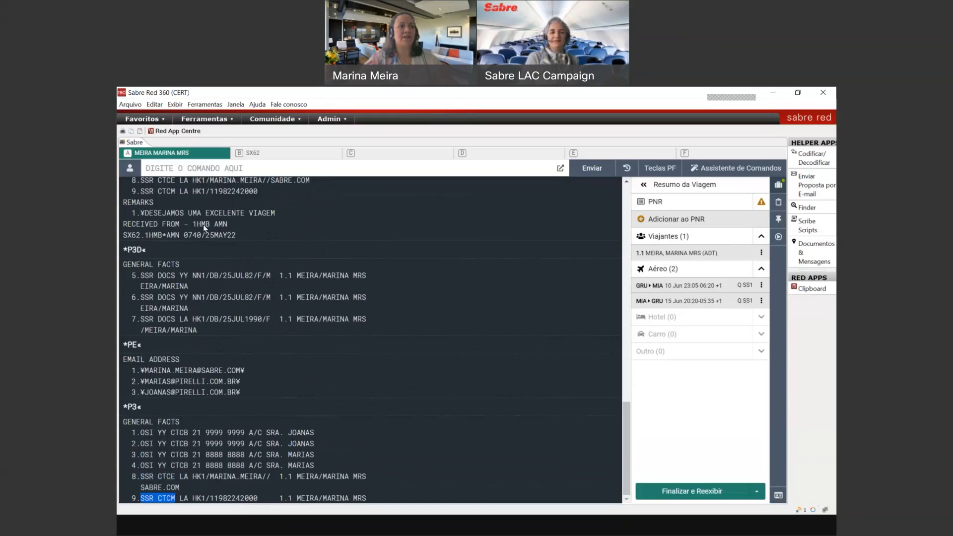
left_click(210, 169)
Step: Send received-from 6M, end the transaction with ER and retrieve the saved booking with IR
type("6M")
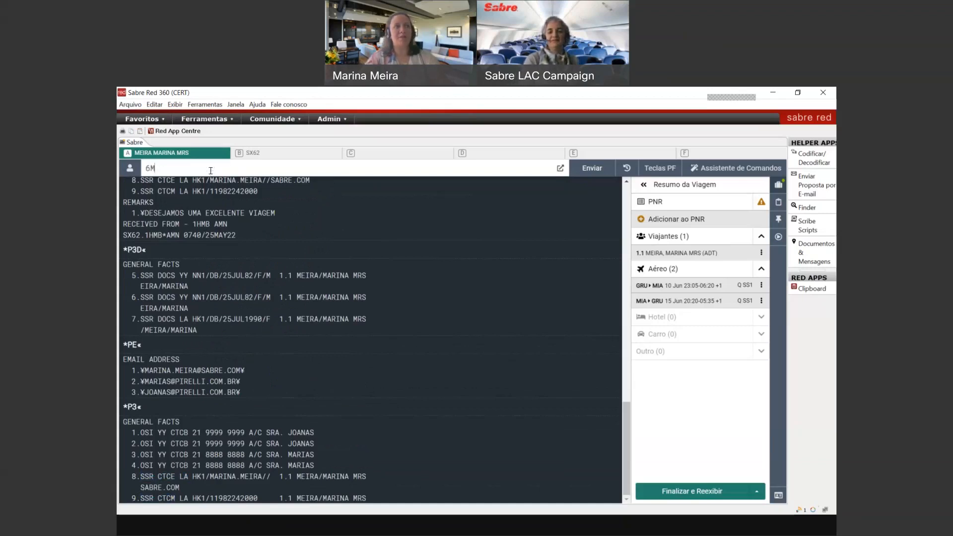
key("Return")
type("ER")
key("Return")
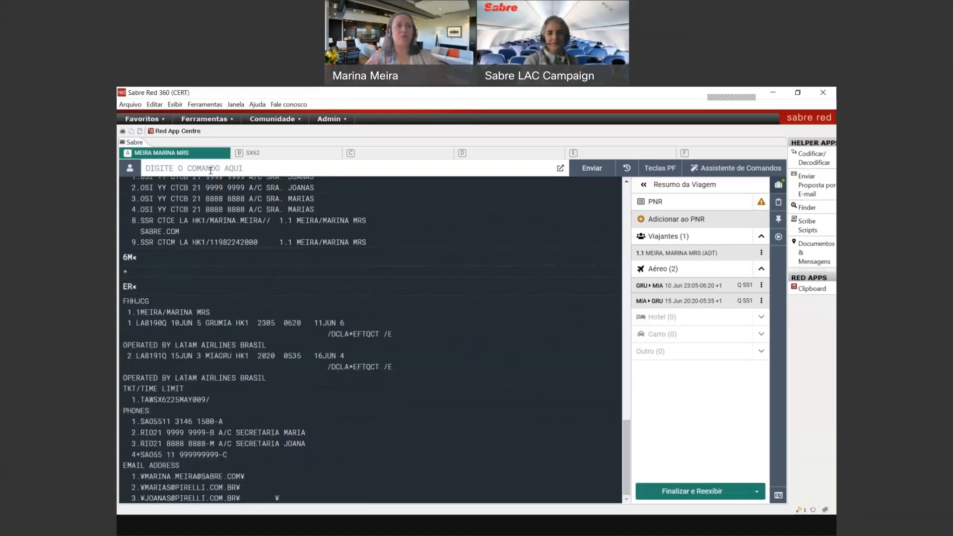
type("IR")
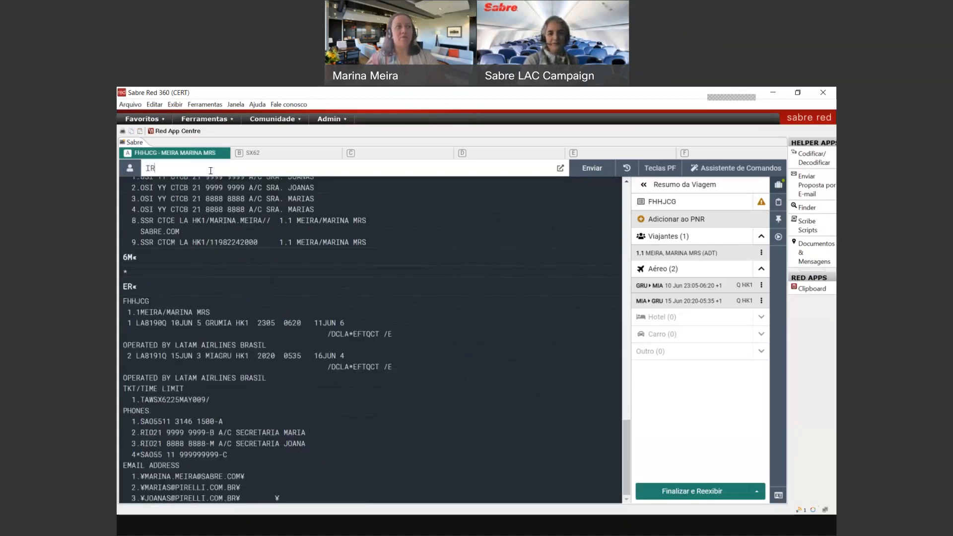
key("Return")
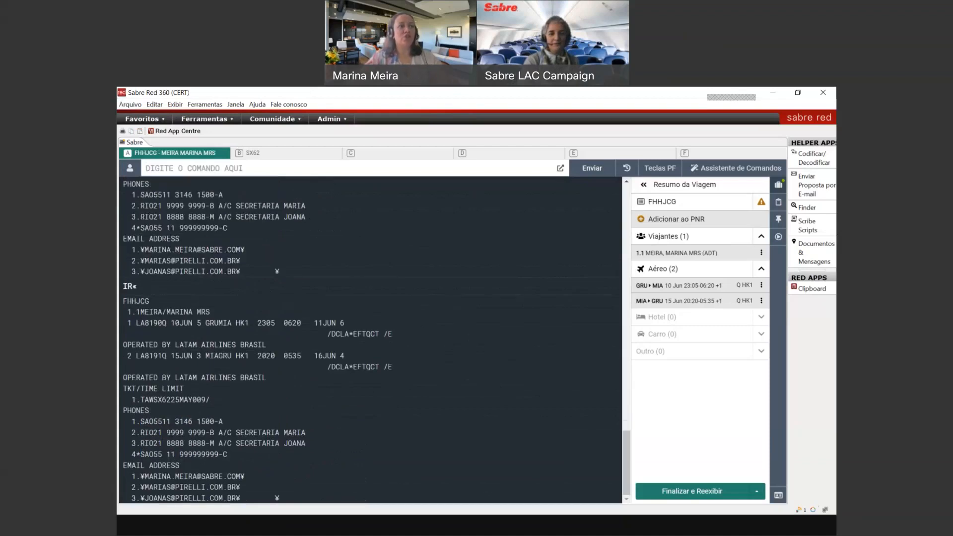
left_click_drag(122, 306, 151, 305)
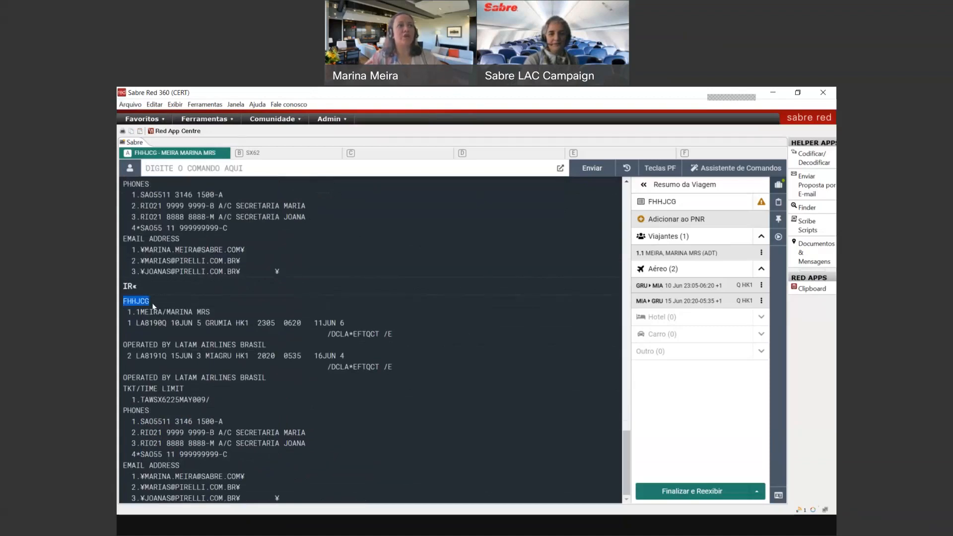
left_click_drag(353, 335, 386, 335)
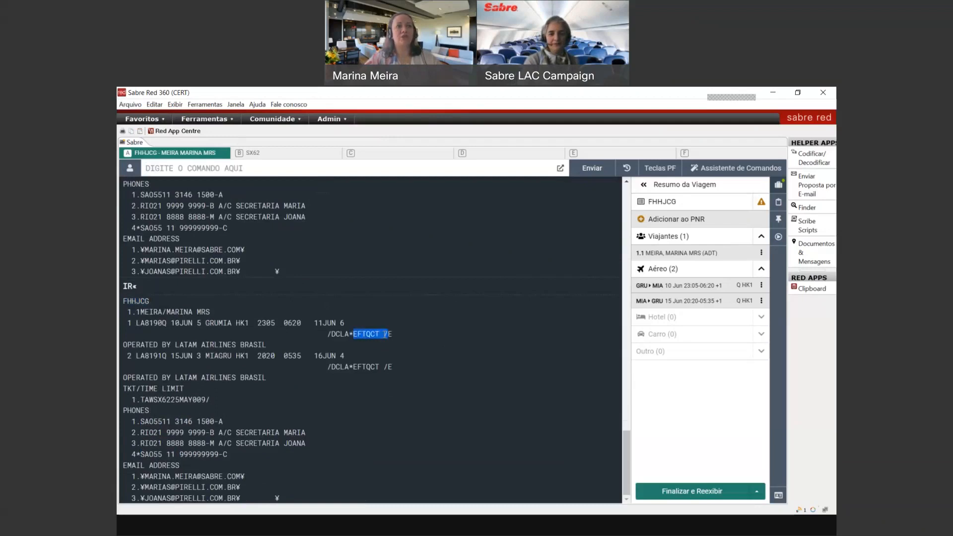
left_click(385, 335)
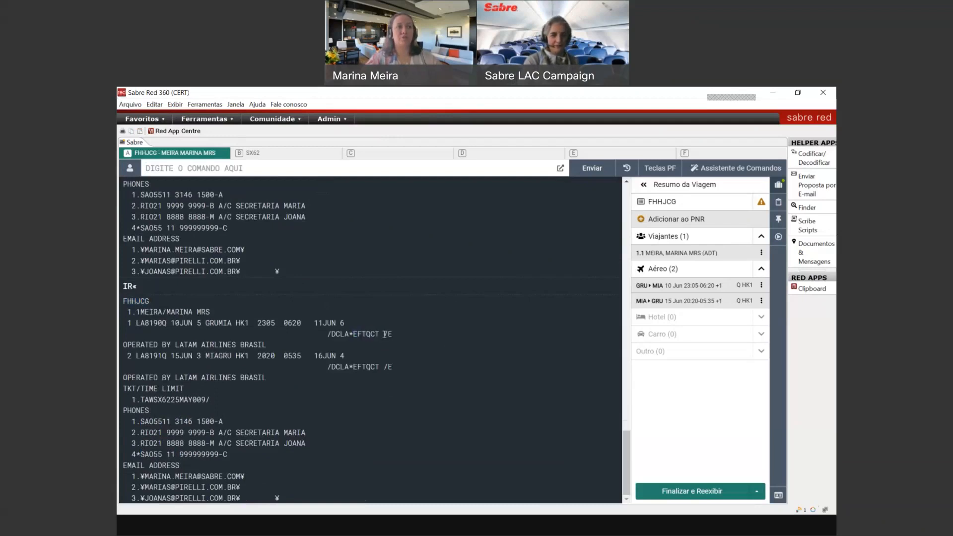
key("ctrl+BackSpace")
type("*A")
key("Return")
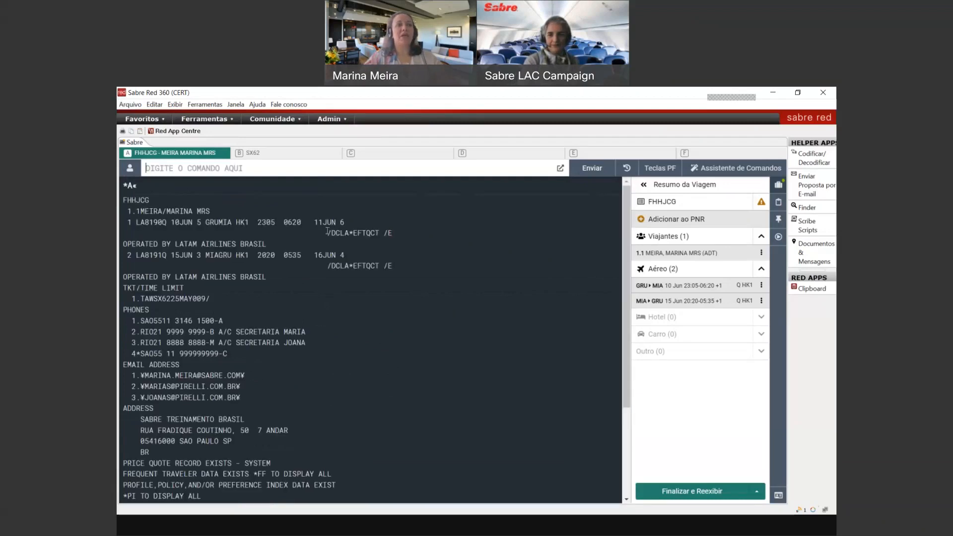
Step: Open the ⋮ actions menu of the GRU▸MIA segment in the Trip Summary panel
left_click(761, 286)
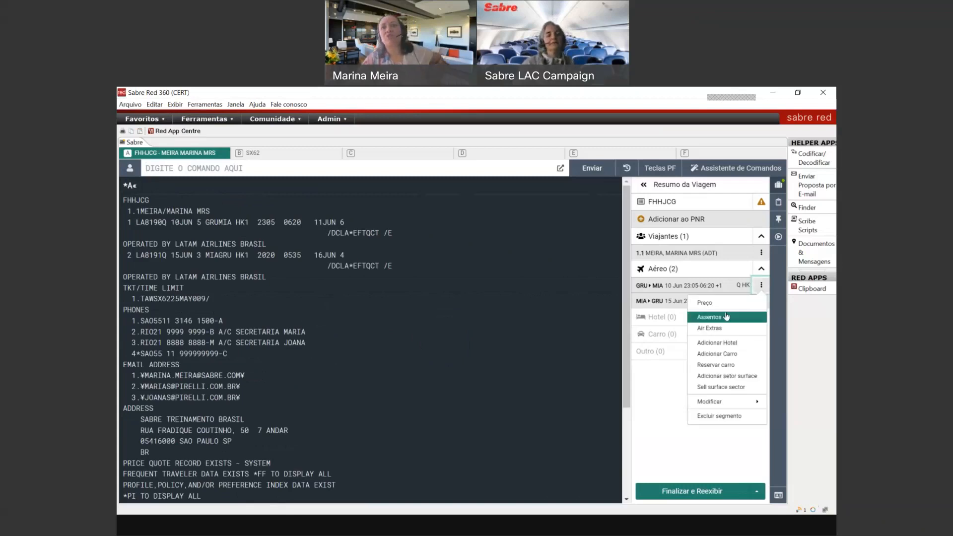
left_click(763, 289)
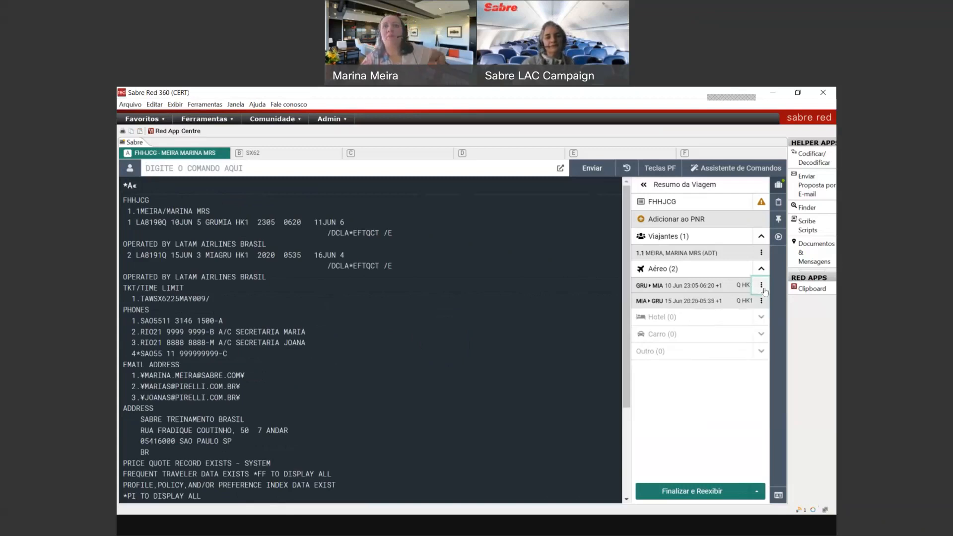
left_click(369, 171)
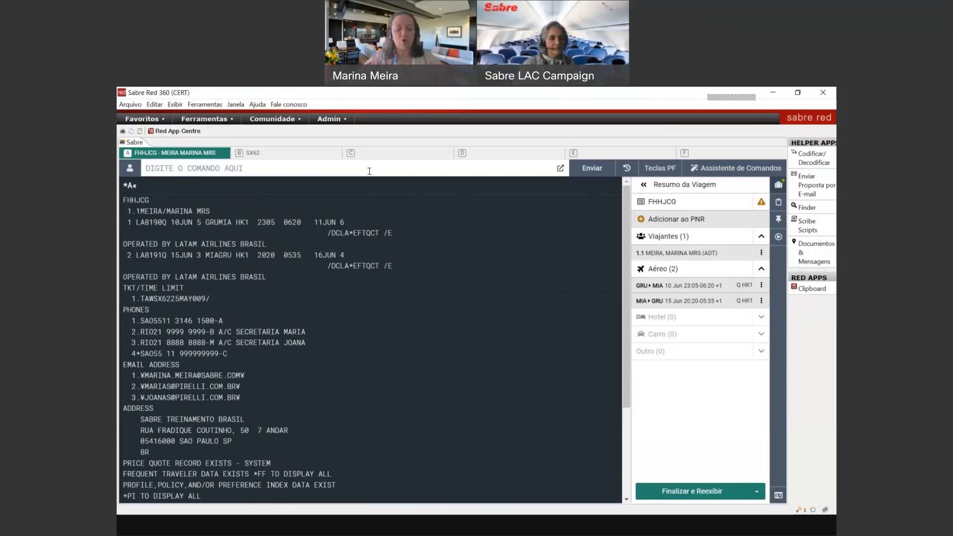
left_click(761, 287)
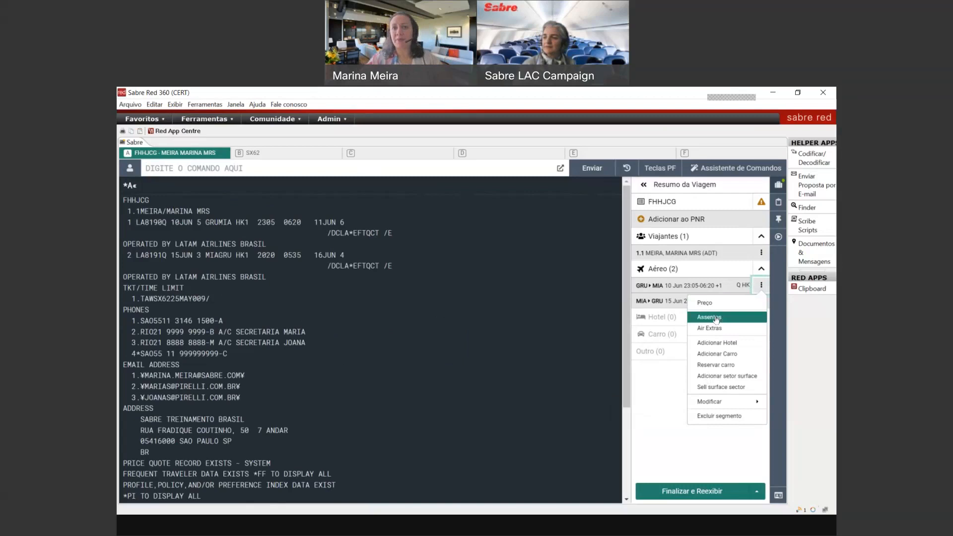
left_click(714, 347)
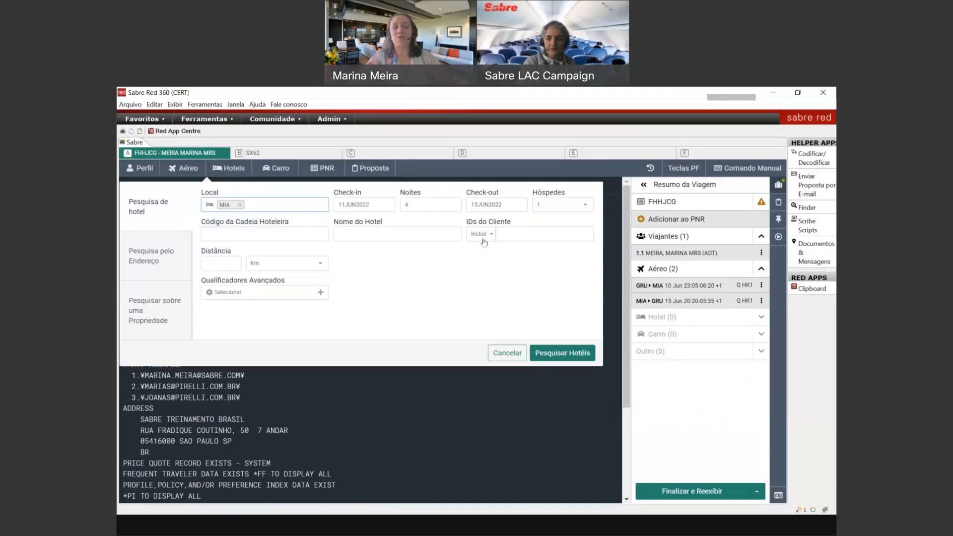
left_click(495, 354)
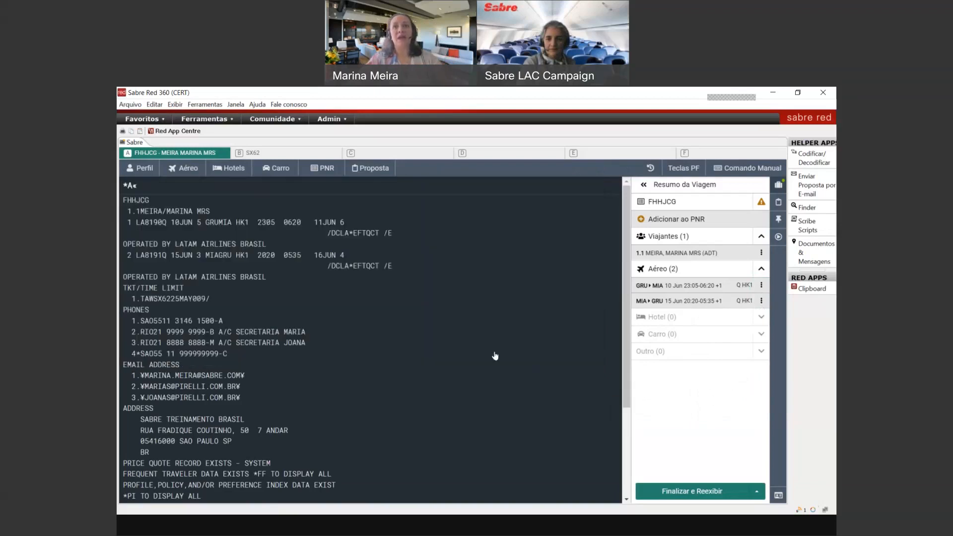
left_click(760, 286)
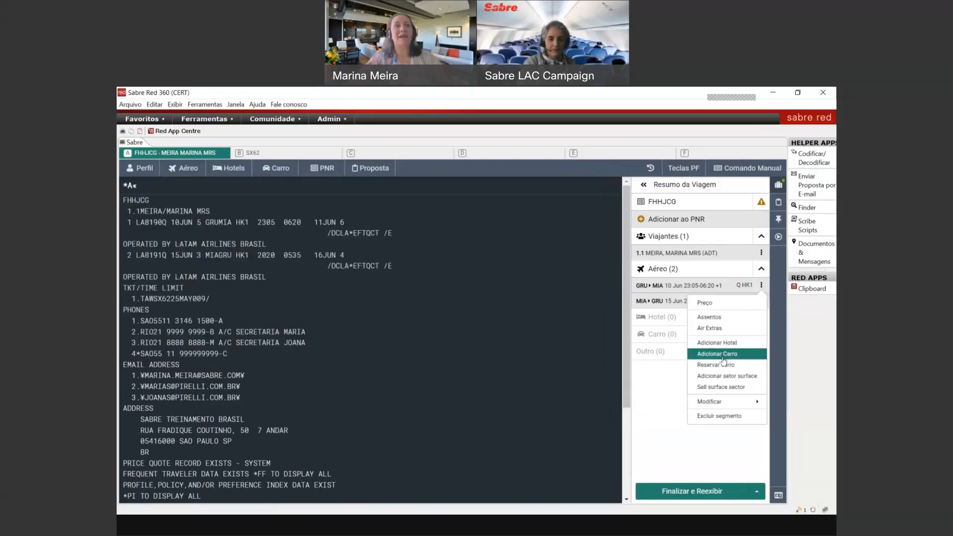
left_click(725, 355)
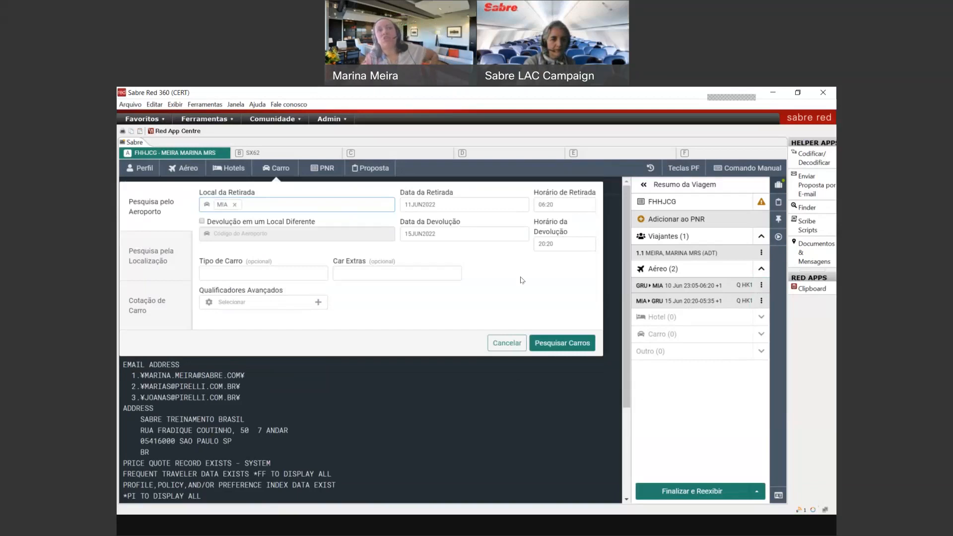
left_click(507, 343)
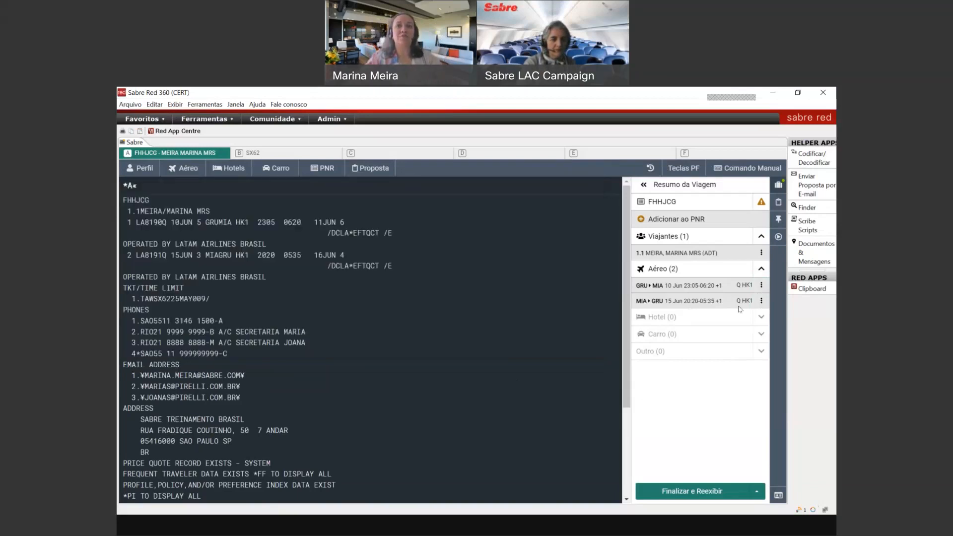
left_click(760, 285)
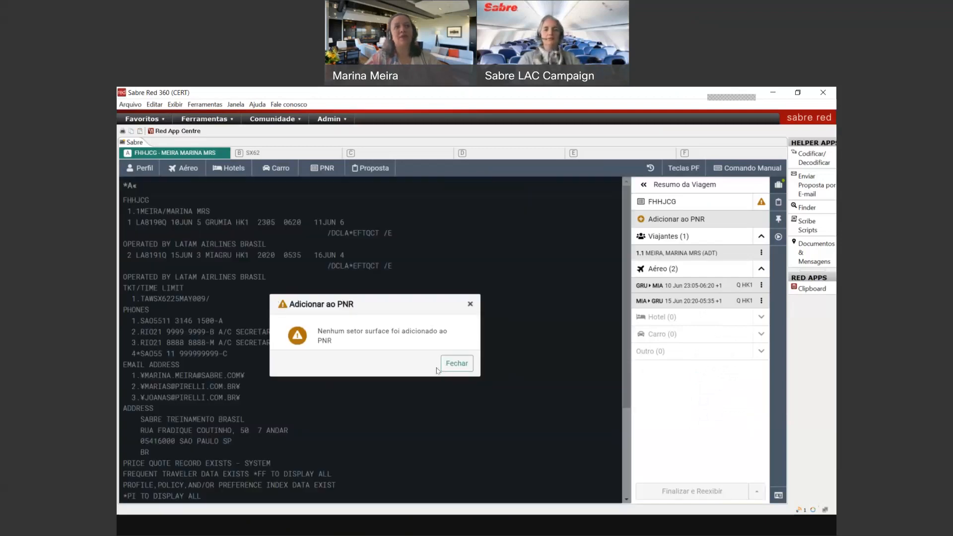
Step: Close the no-surface-sector warning and reopen the GRU▸MIA segment's actions menu
left_click(456, 363)
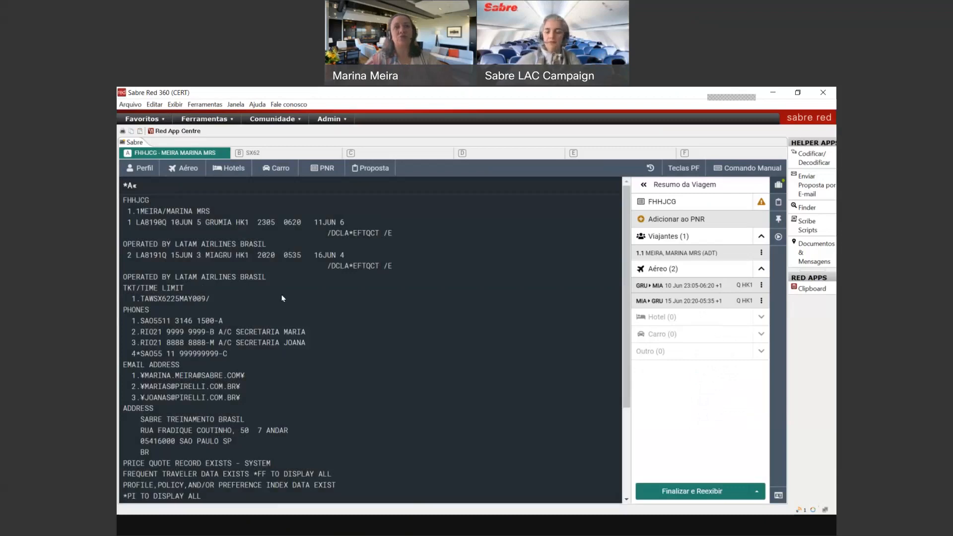
left_click(761, 285)
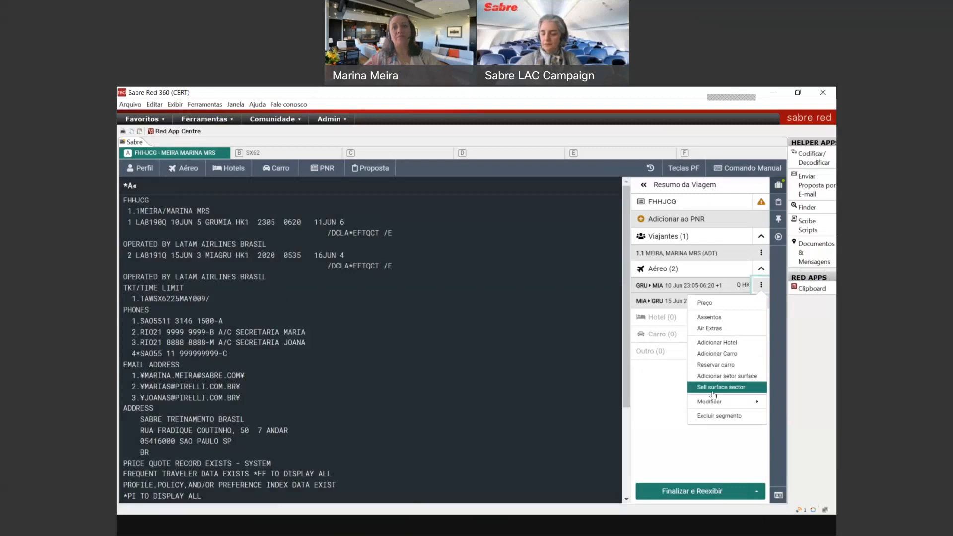
mouse_move(714, 400)
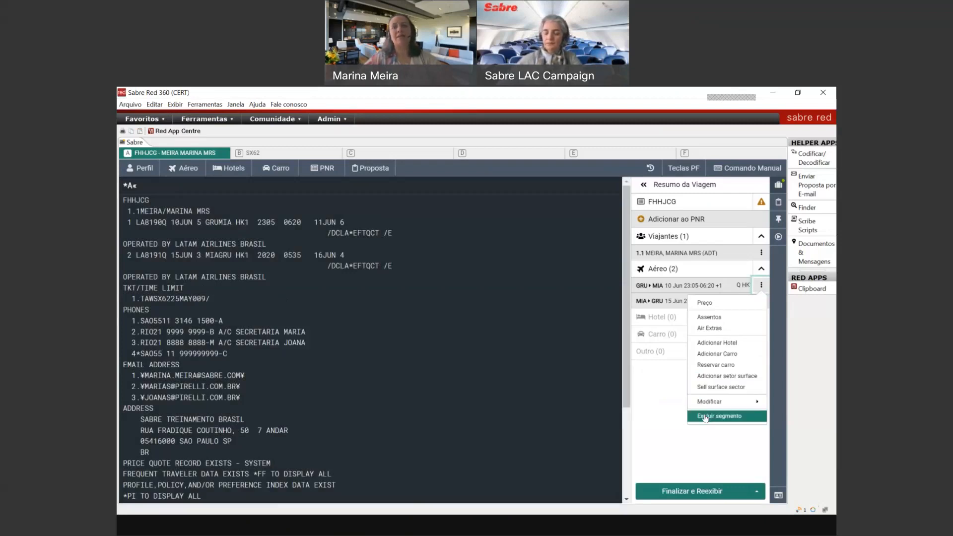
Step: Add pet transport on GRU–MIA and the ADT-1s Pk Uc9 Bundle on LA 8191, then save and close
left_click(711, 328)
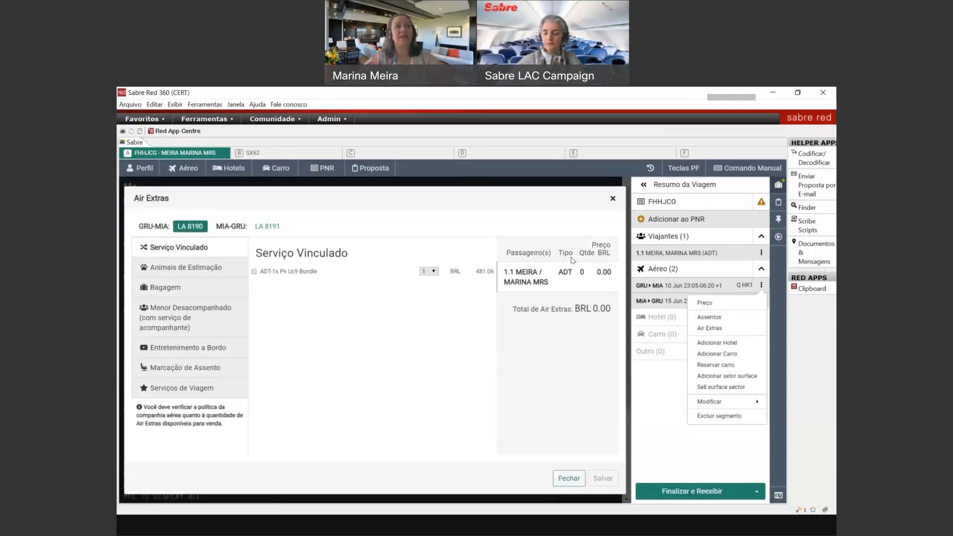
left_click(386, 358)
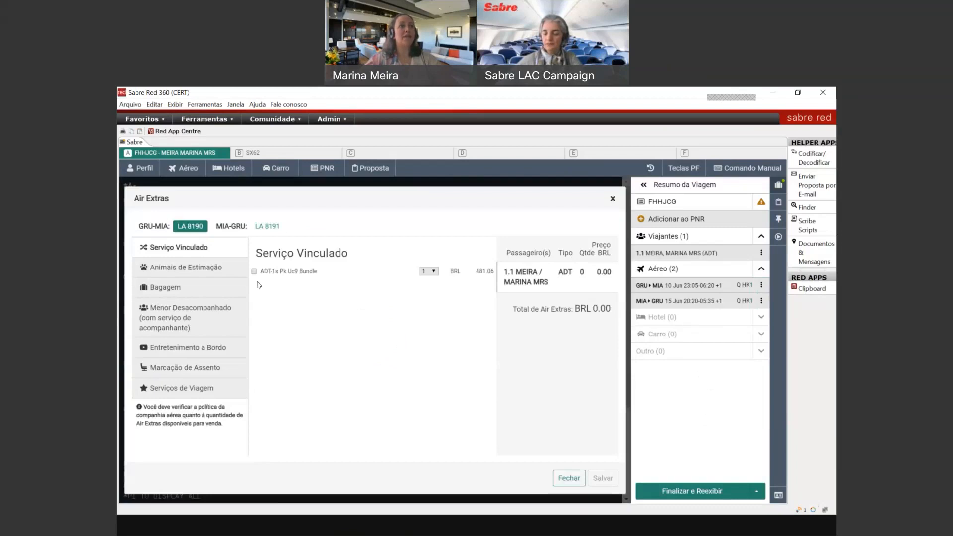
left_click(210, 274)
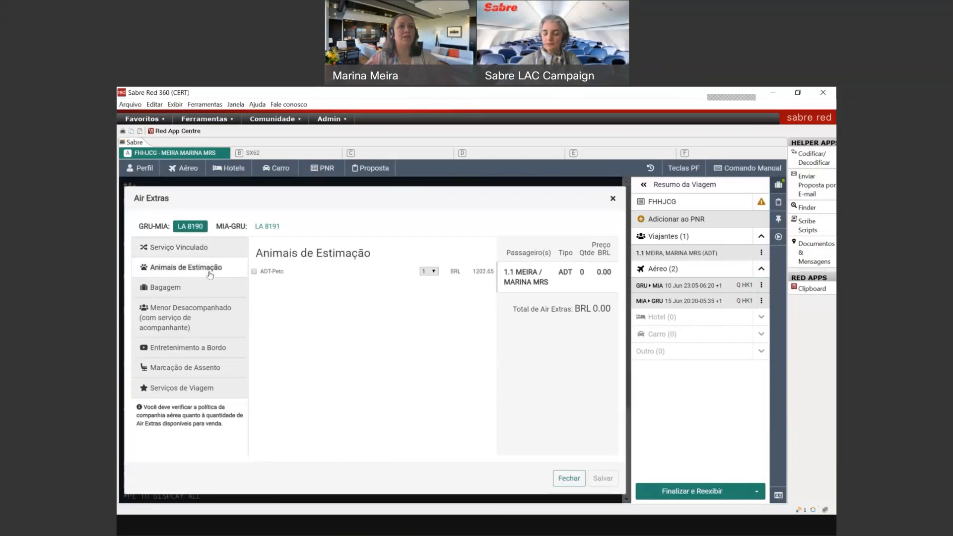
left_click(253, 271)
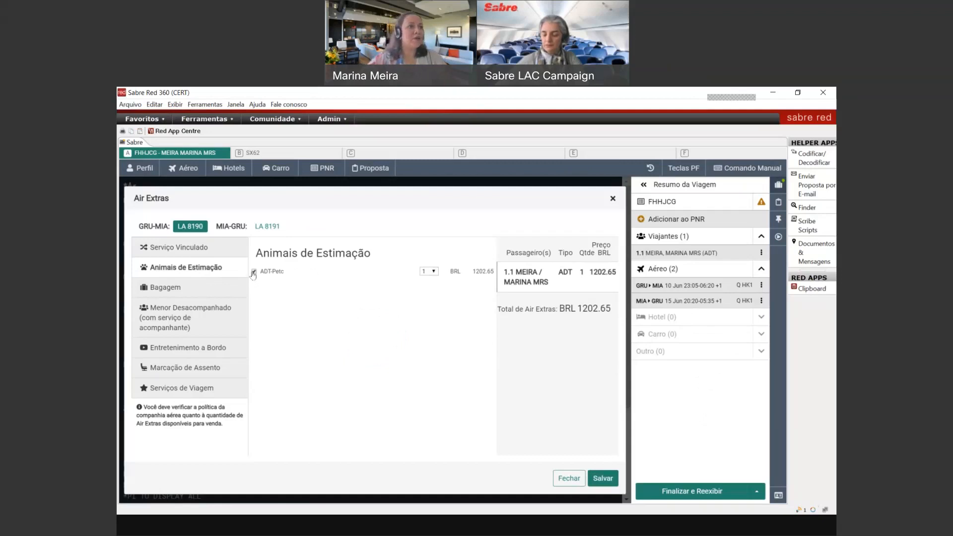
left_click(268, 226)
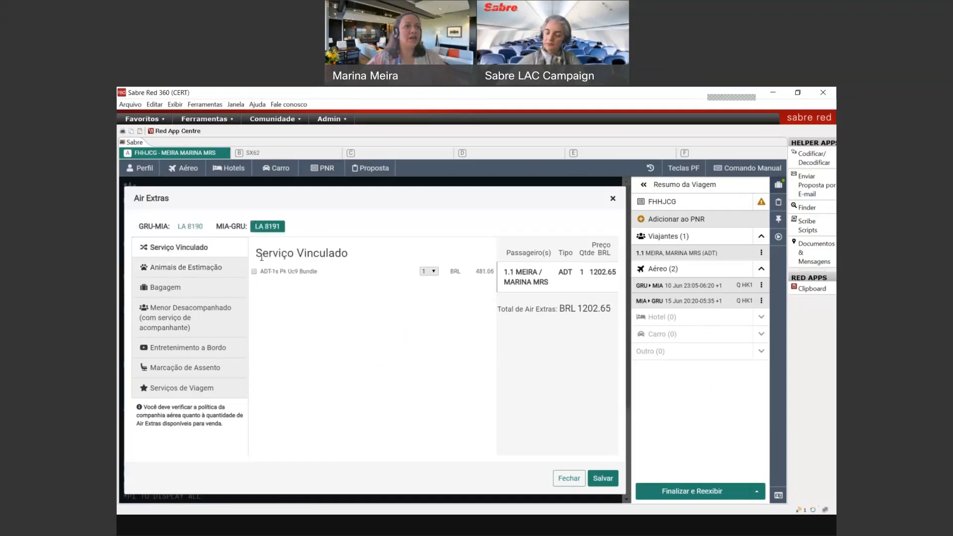
left_click(254, 271)
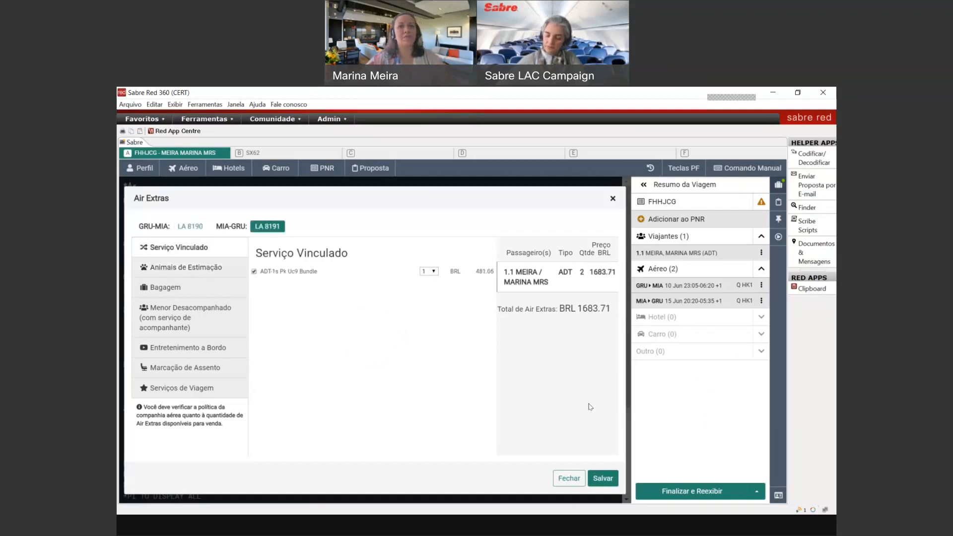
left_click(597, 477)
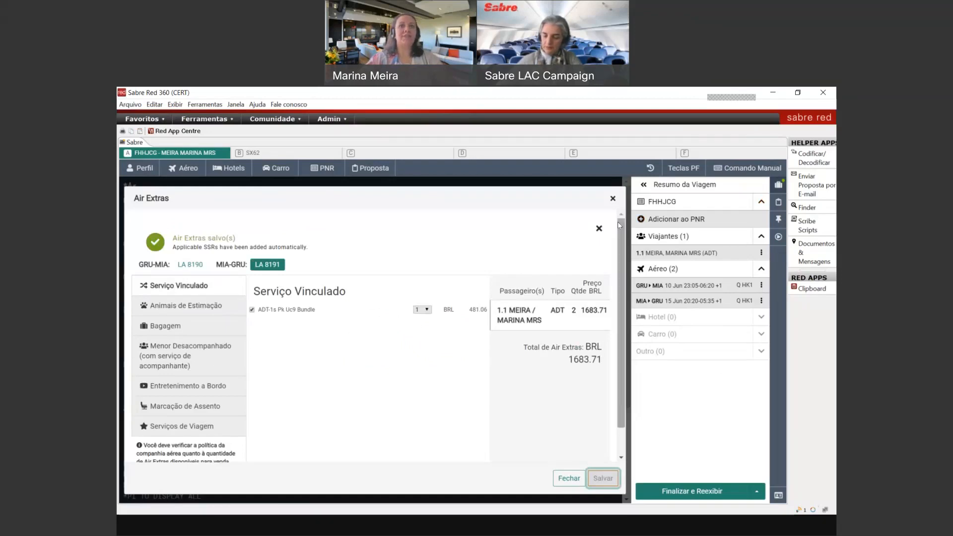
left_click(612, 198)
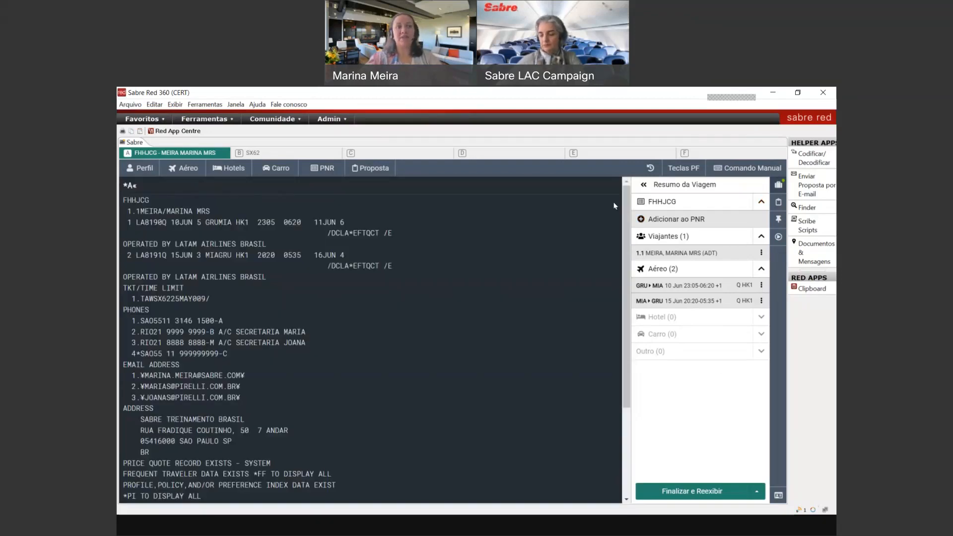
Step: Review the rest of the record, its e-mails and general facts (MD, *PE, *P3), then redisplay with *A
key("Escape")
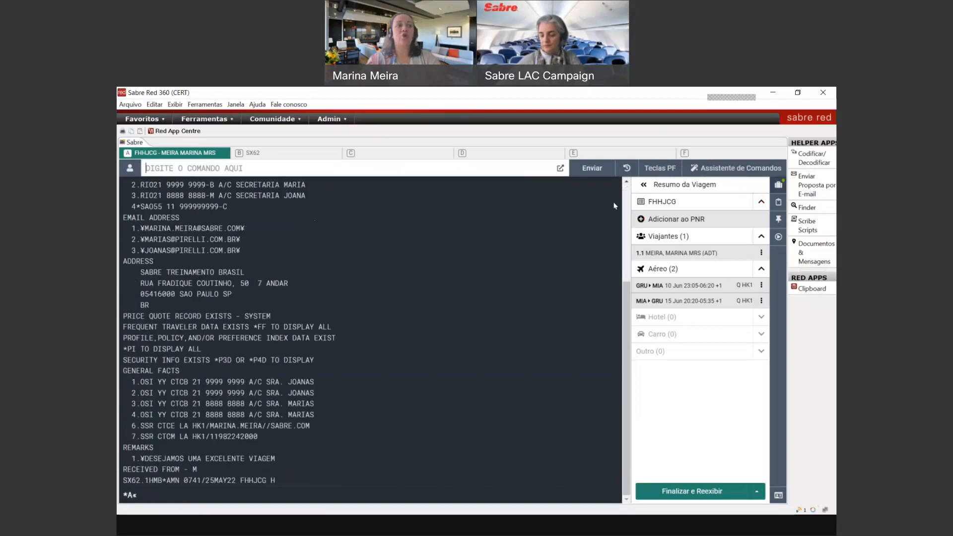
type("MD")
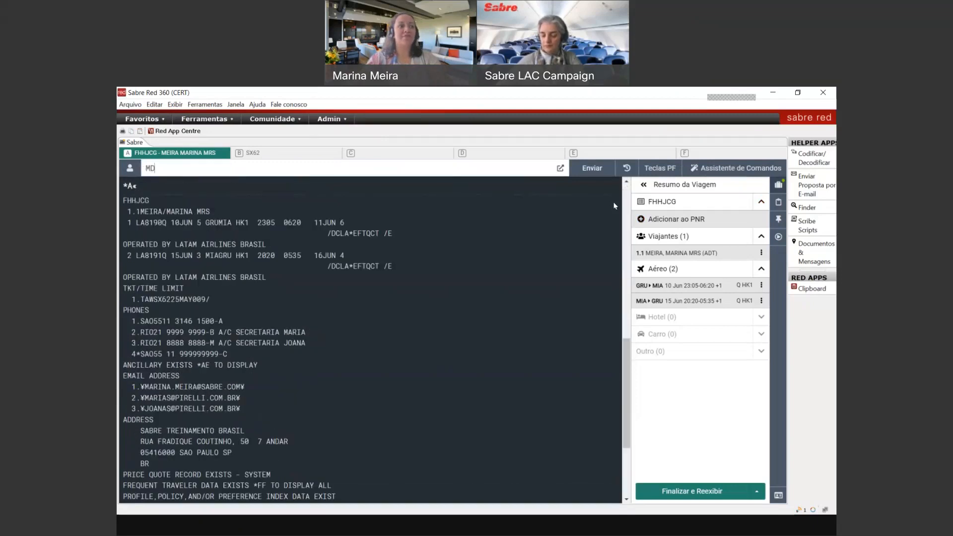
key("Return")
type("*PE")
key("Return")
type("*P3")
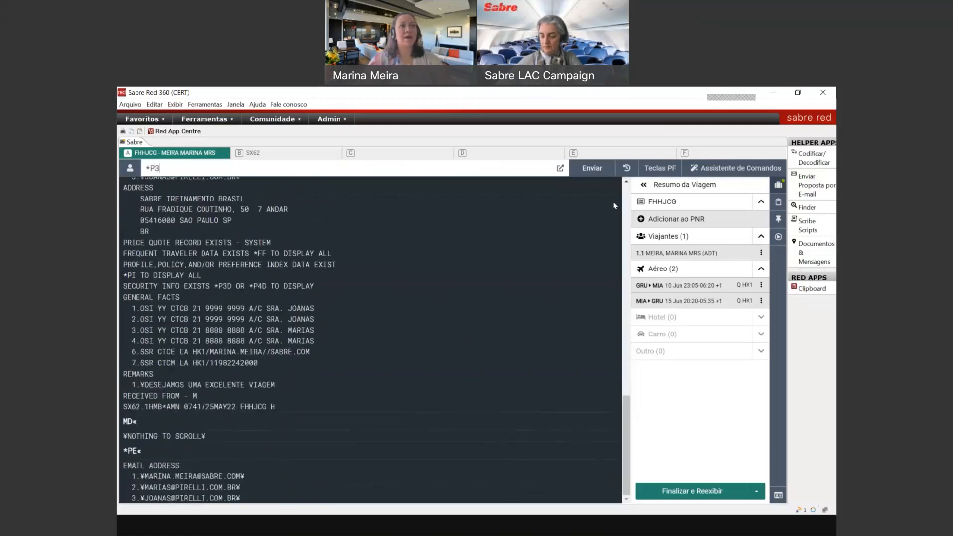
key("Return")
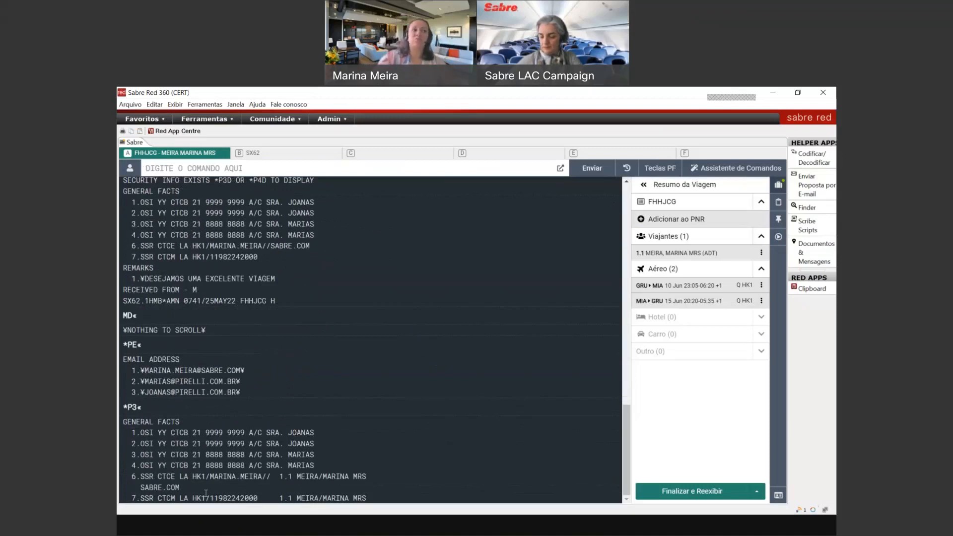
key("ctrl+plus")
type("A")
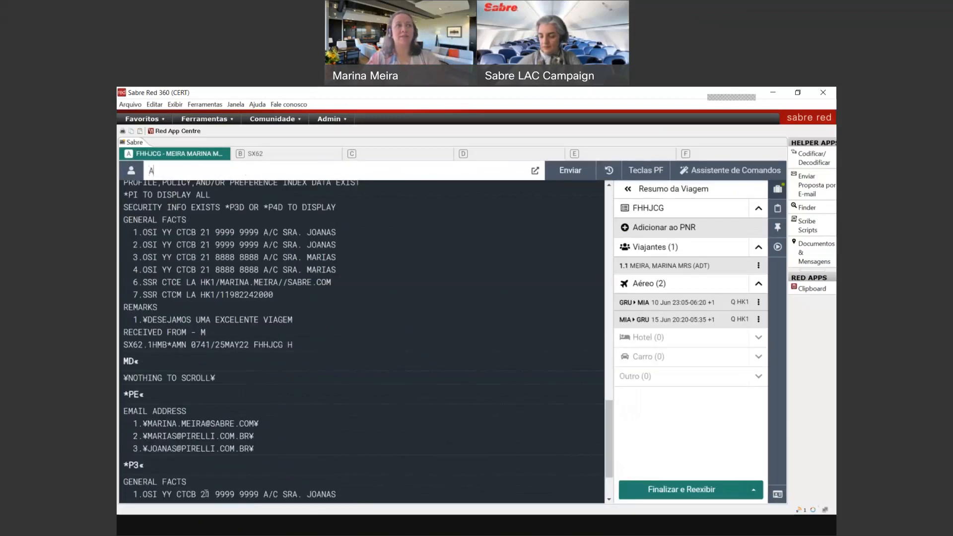
key("BackSpace")
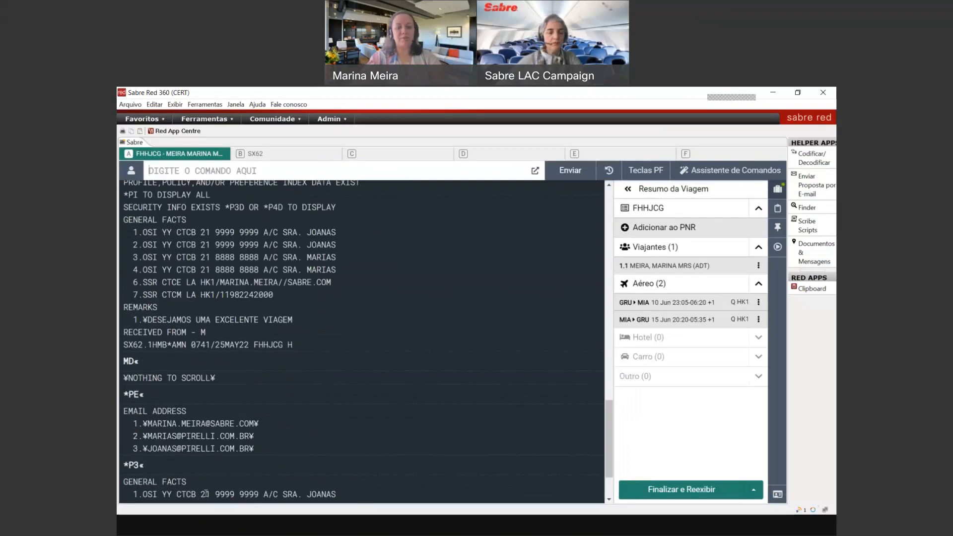
key("ctrl+minus")
type("*A")
key("Return")
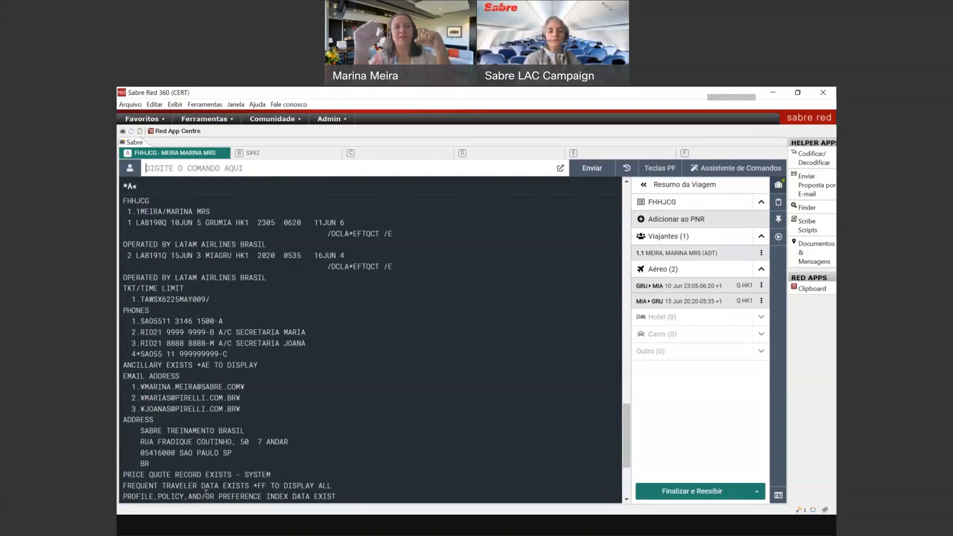
type("6MARI")
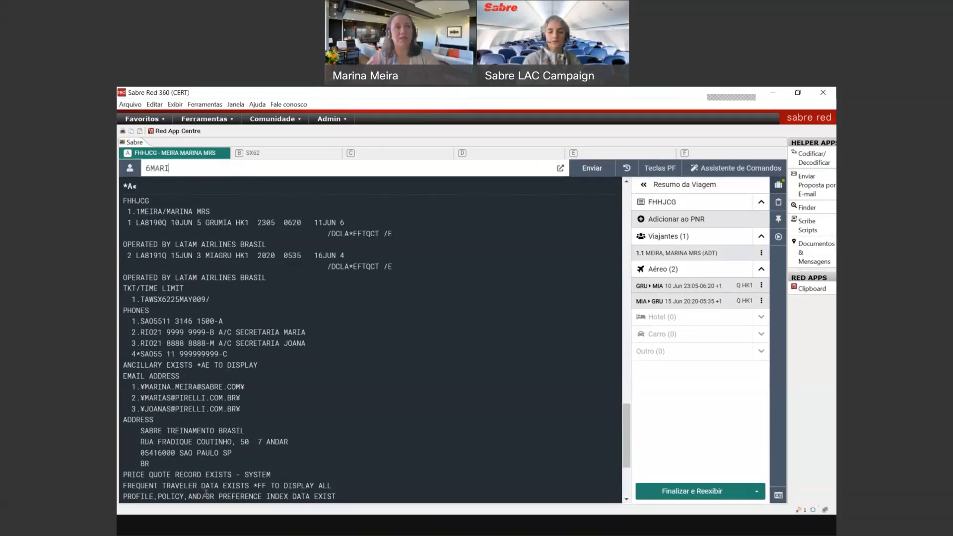
type("NA")
key("Return")
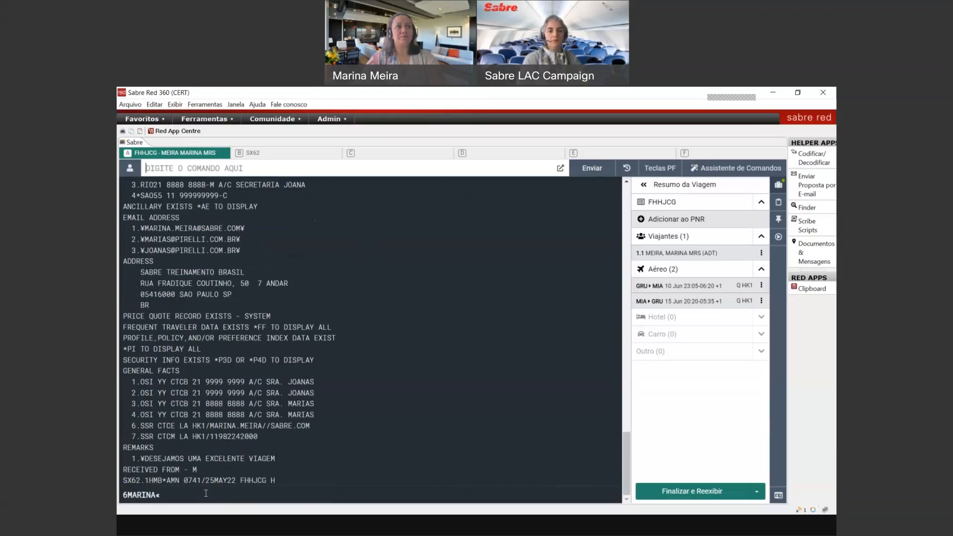
type("ER")
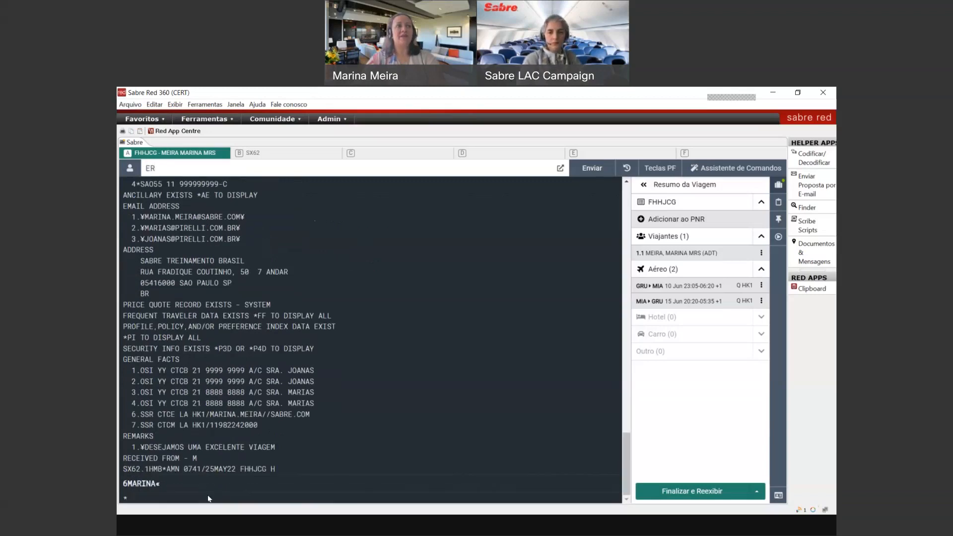
key("Return")
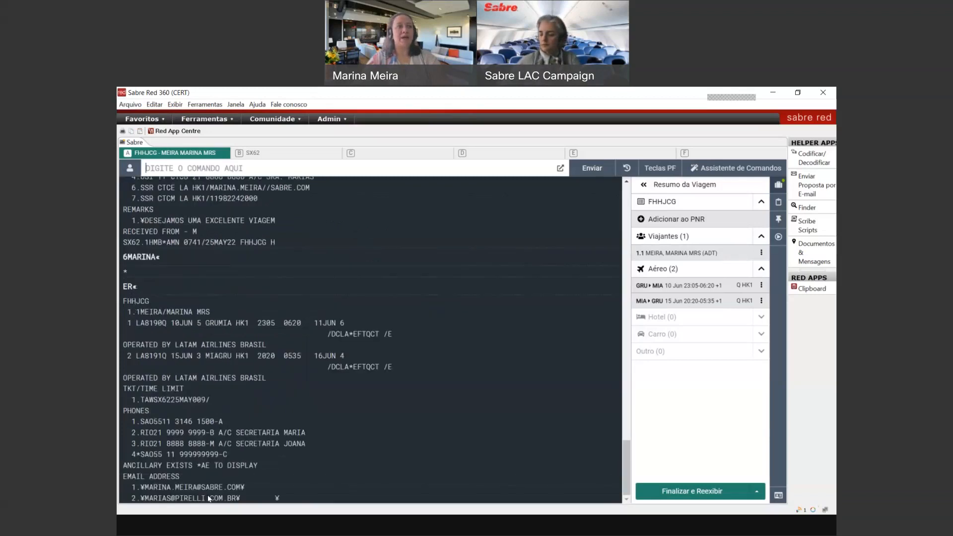
type("*A")
key("Return")
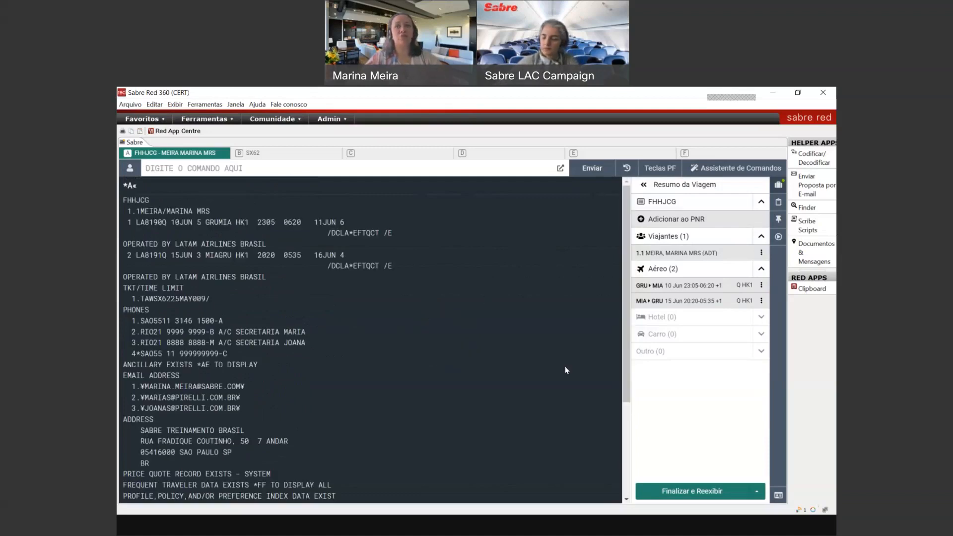
Step: Collapse the trip summary, designate ticket printer PPS2 and check assignments with *S*P
left_click(776, 191)
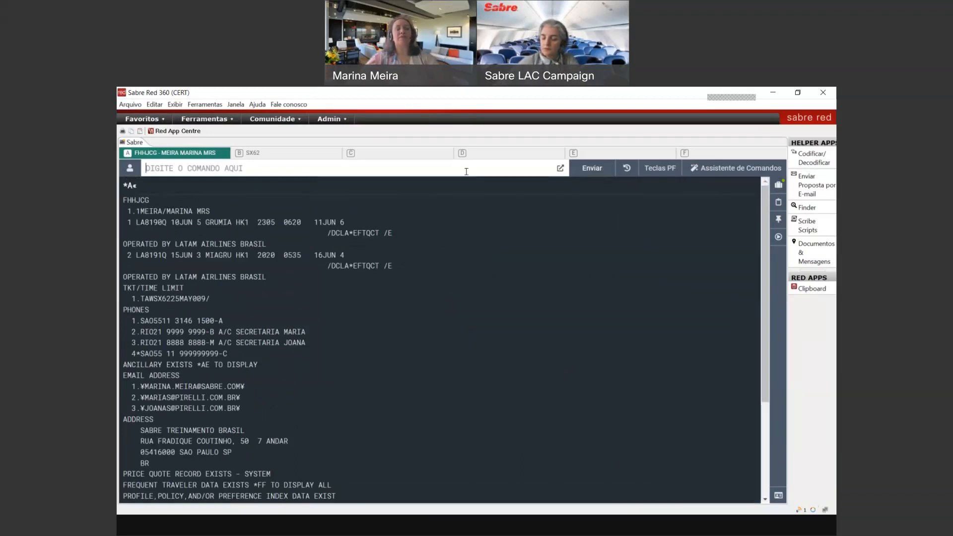
type("PPS2")
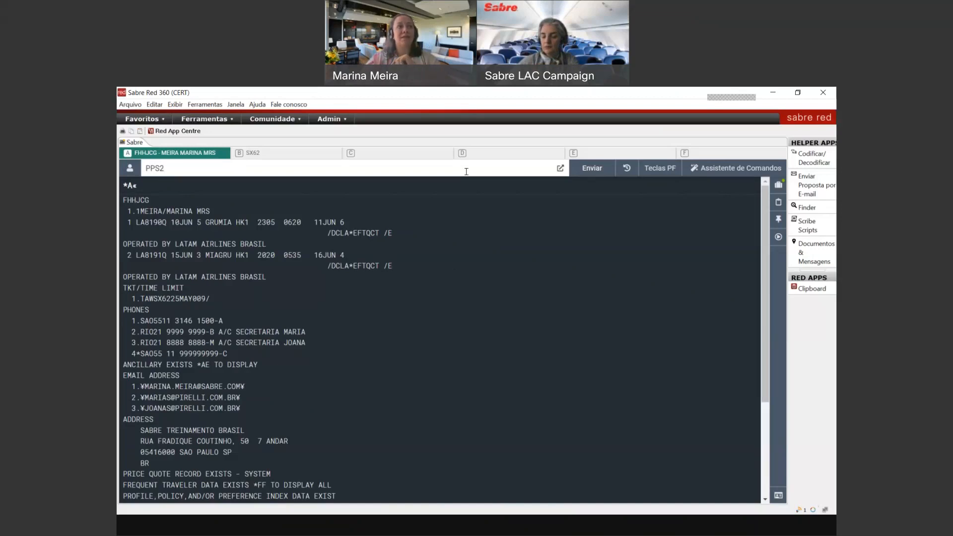
key("Return")
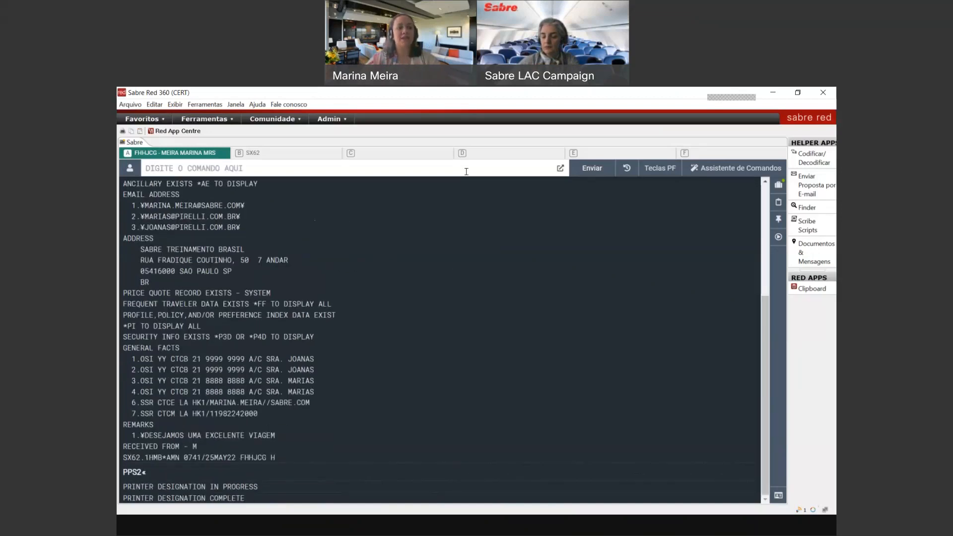
type("*S*P")
key("Return")
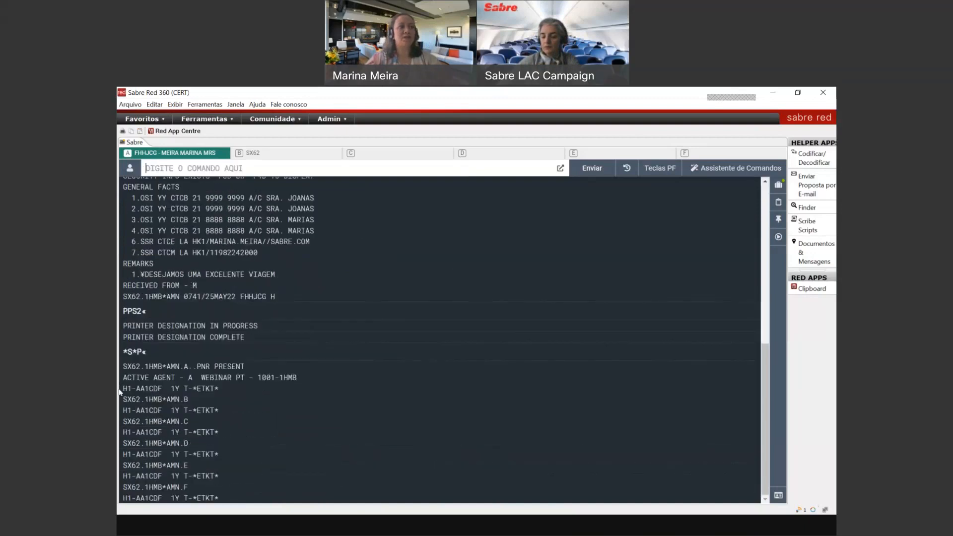
mouse_move(127, 389)
left_mouse_down()
mouse_move(219, 388)
mouse_move(120, 389)
left_mouse_up()
left_click(219, 389)
left_click(242, 405)
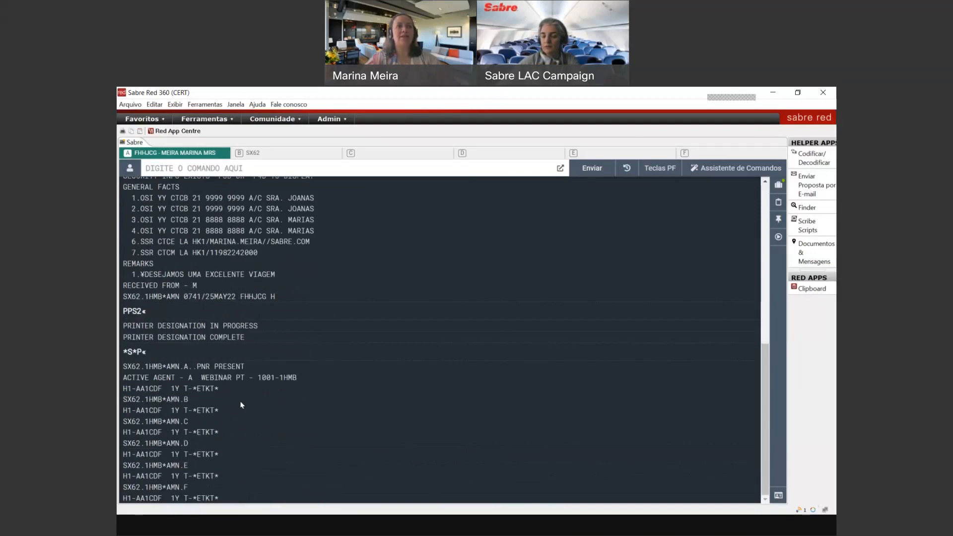
key("ctrl+BackSpace")
type("*A")
key("Return")
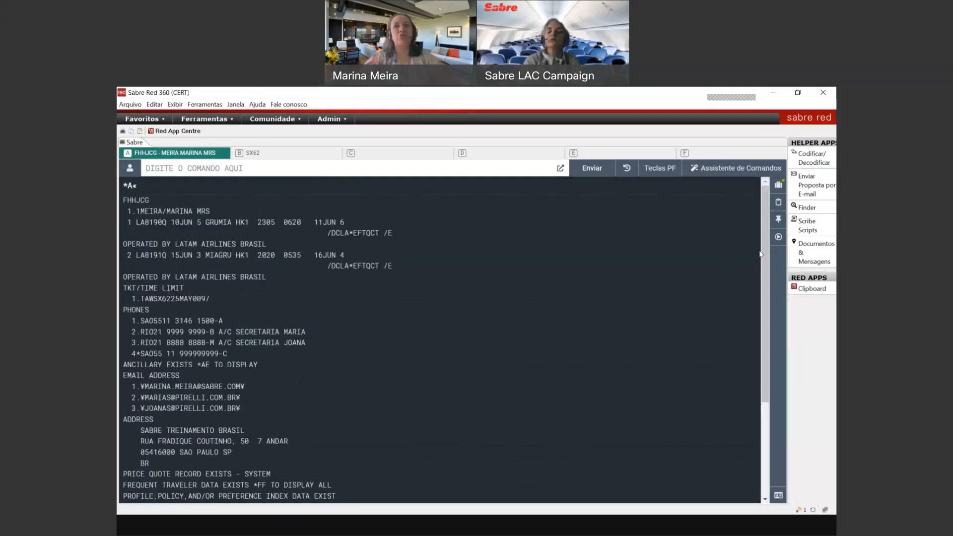
left_click(779, 239)
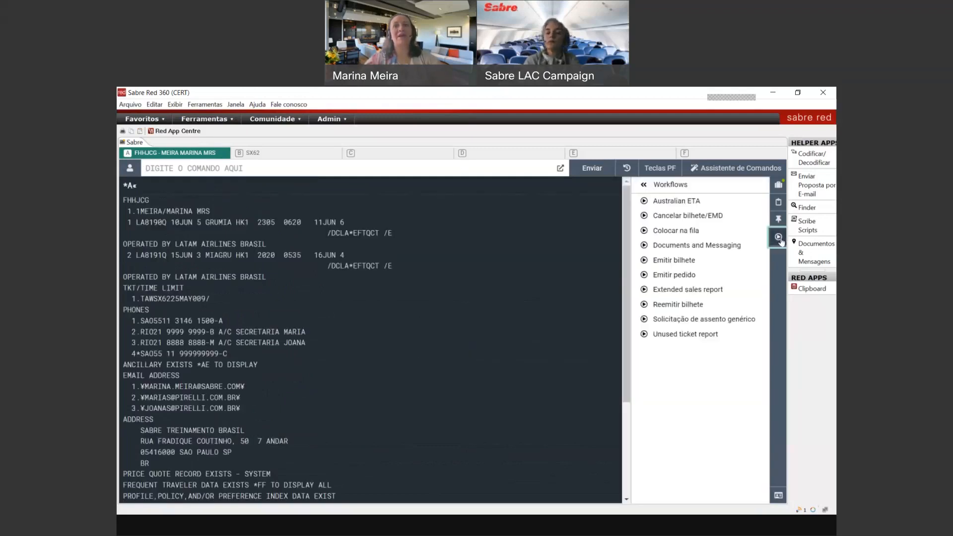
left_click(685, 260)
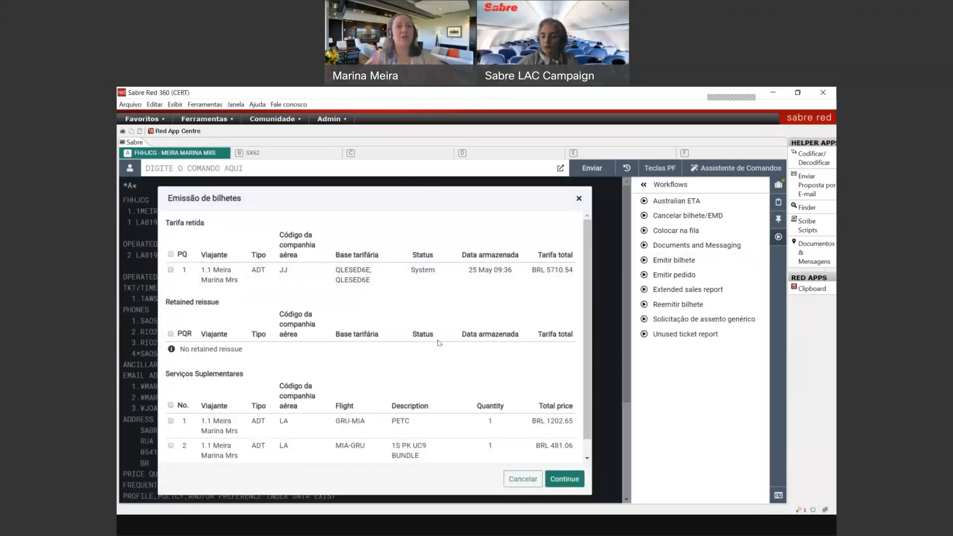
scroll(585, 353, "down", 1)
scroll(591, 361, "up", 1)
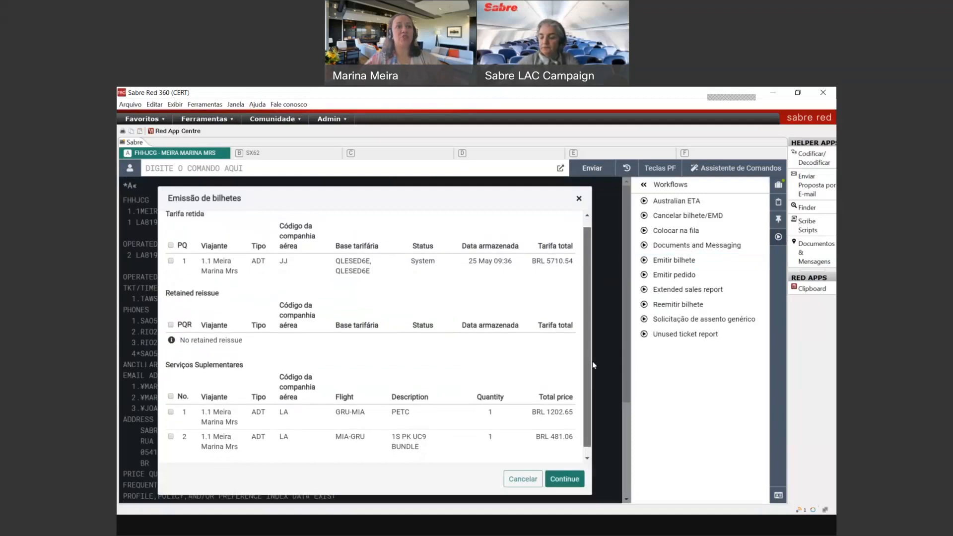
left_click(171, 262)
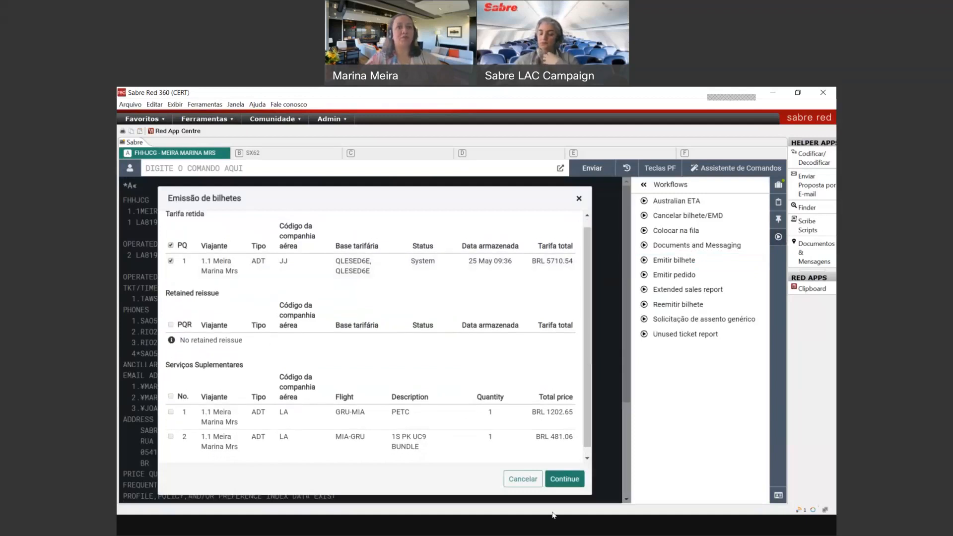
left_click(570, 484)
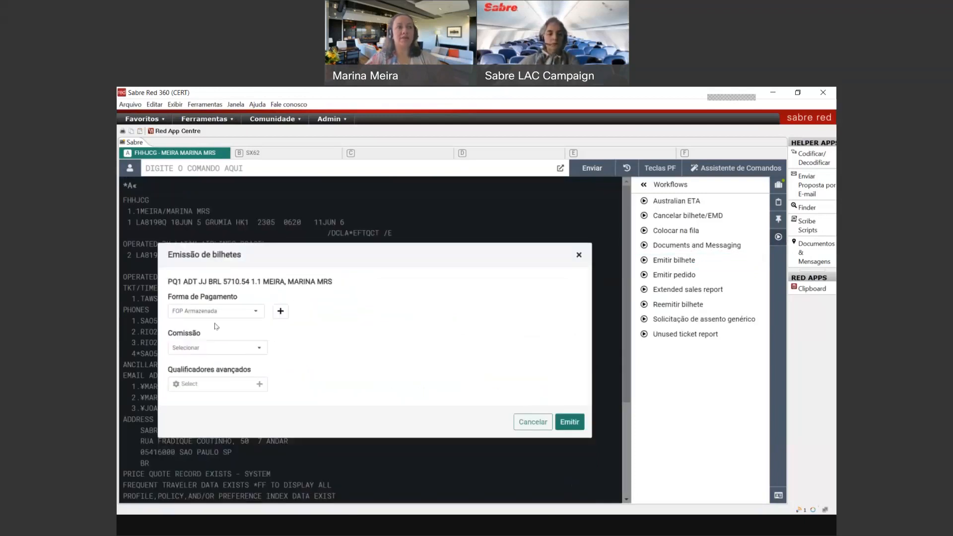
left_click(224, 311)
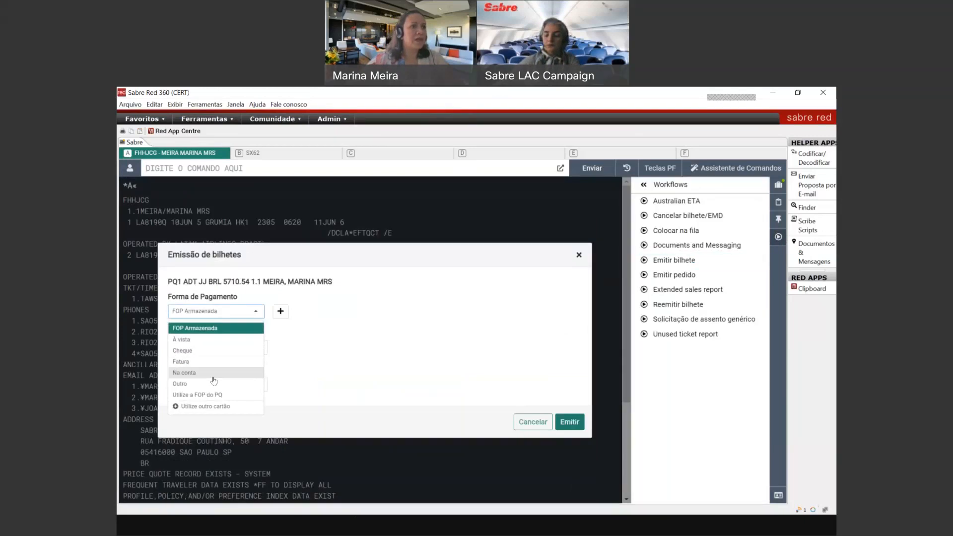
left_click(272, 328)
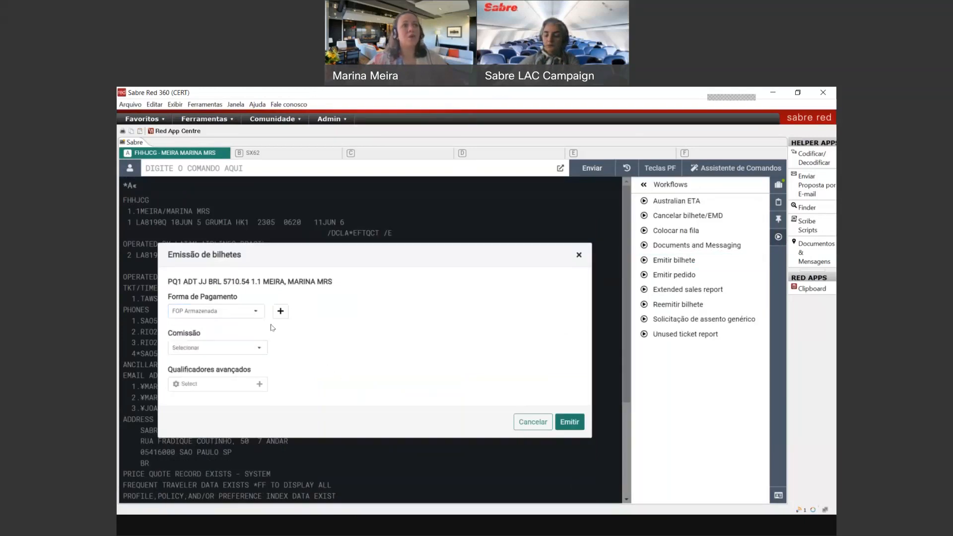
left_click(253, 311)
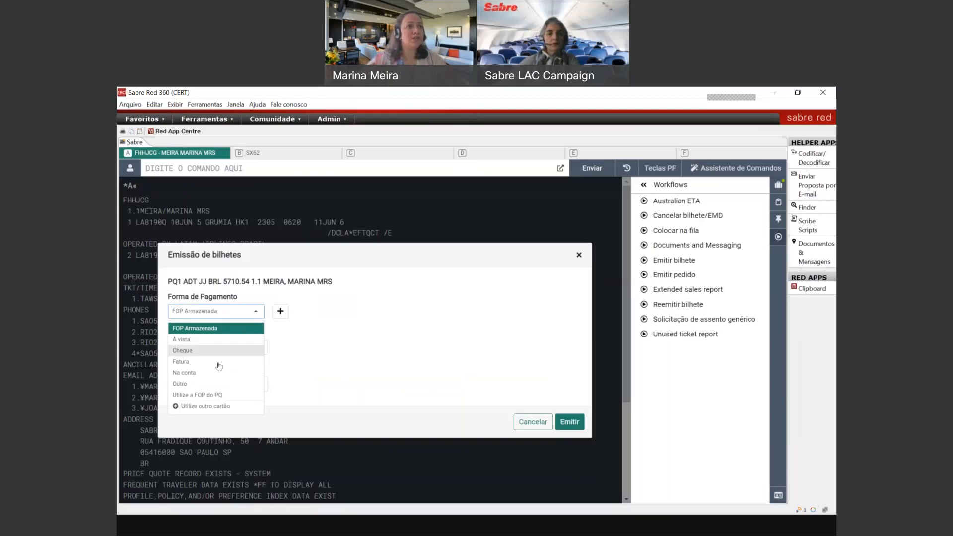
left_click(213, 394)
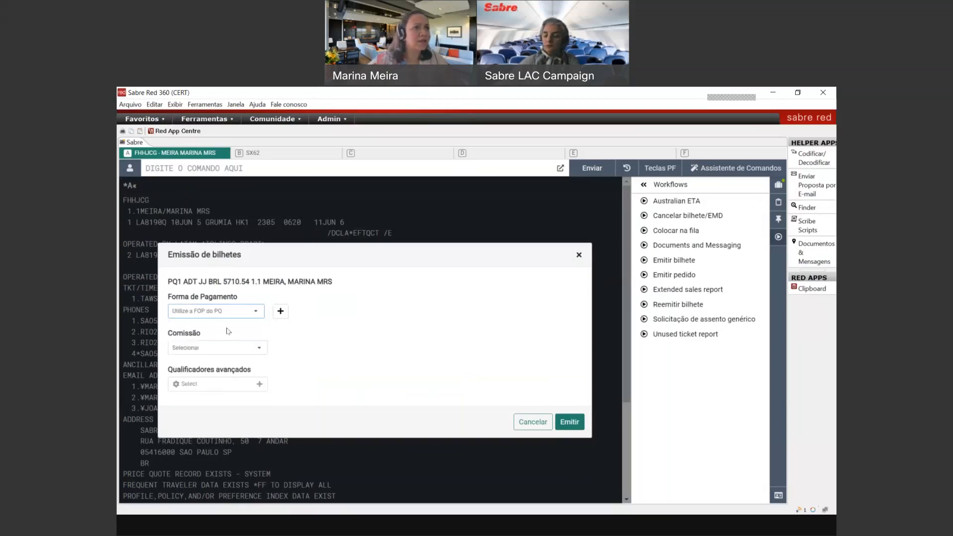
left_click(225, 310)
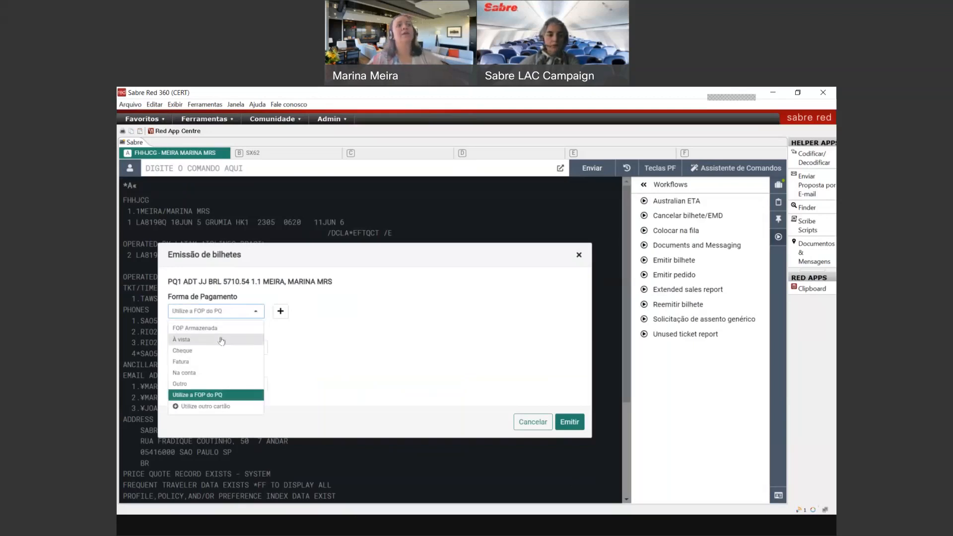
left_click(222, 340)
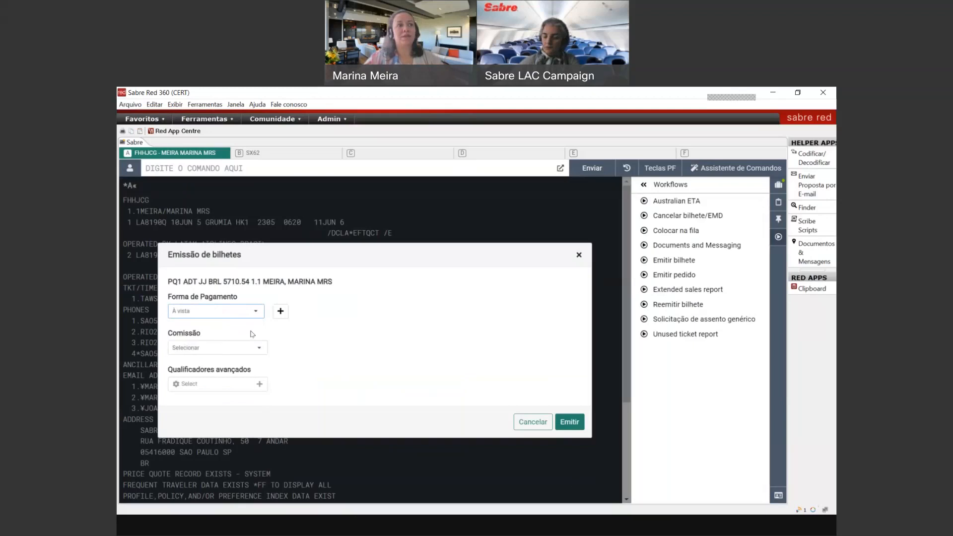
left_click(243, 314)
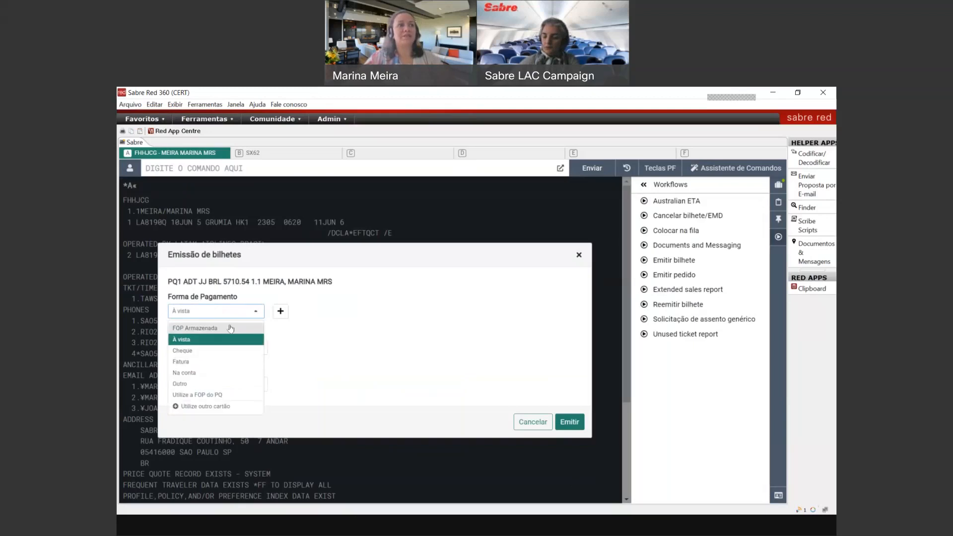
left_click(350, 359)
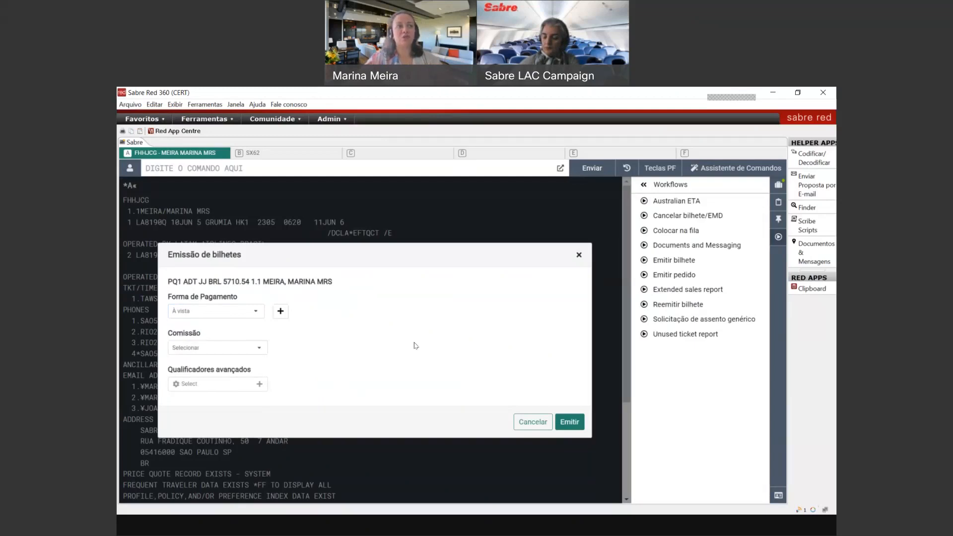
Step: Set the commission type to Porcentagem with a value of 0
left_click(211, 351)
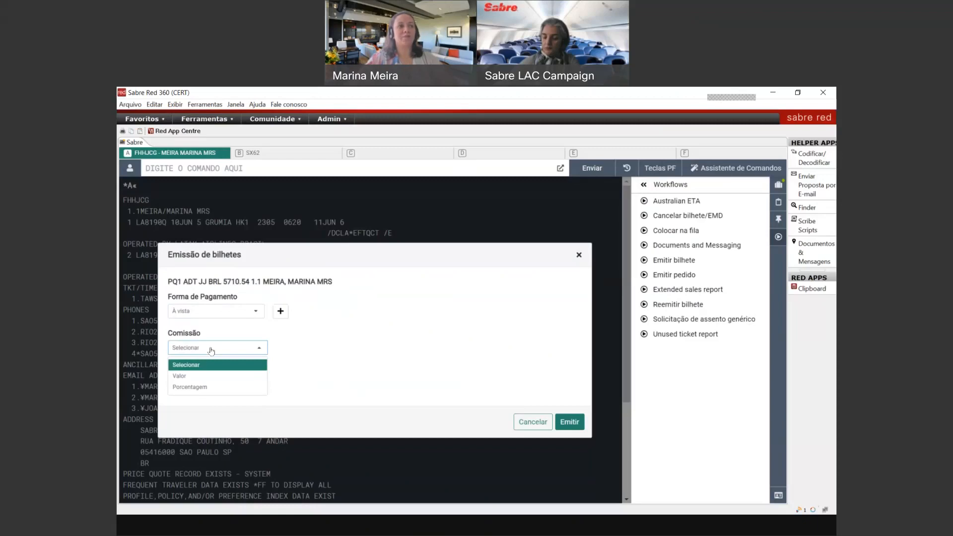
left_click(208, 386)
left_click(245, 348)
type("0")
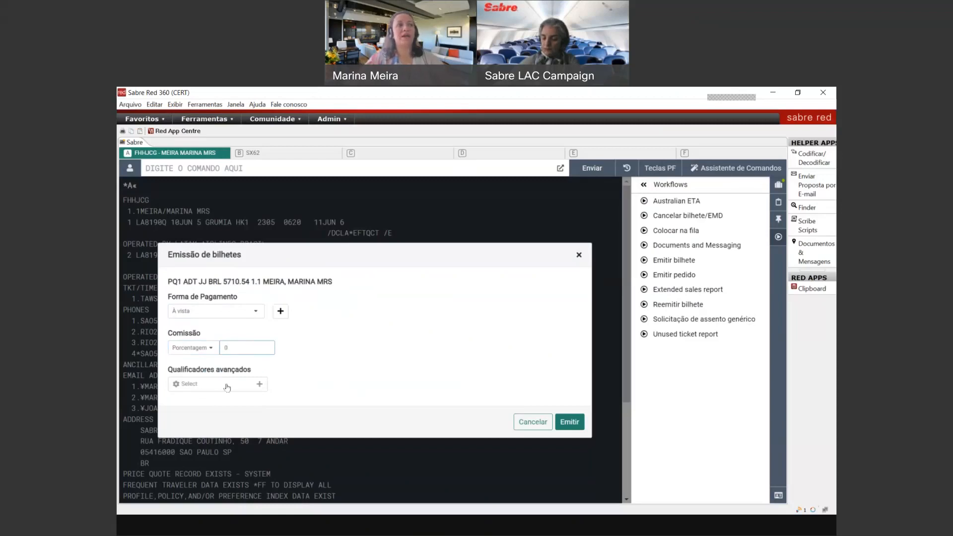
Step: Add Endosso Adicionado and Tour code qualifiers; endorsement reads 'TREINAMENTO BRASIL/PET AUTORIZADO POR' plus the authoriser's name
left_click(228, 387)
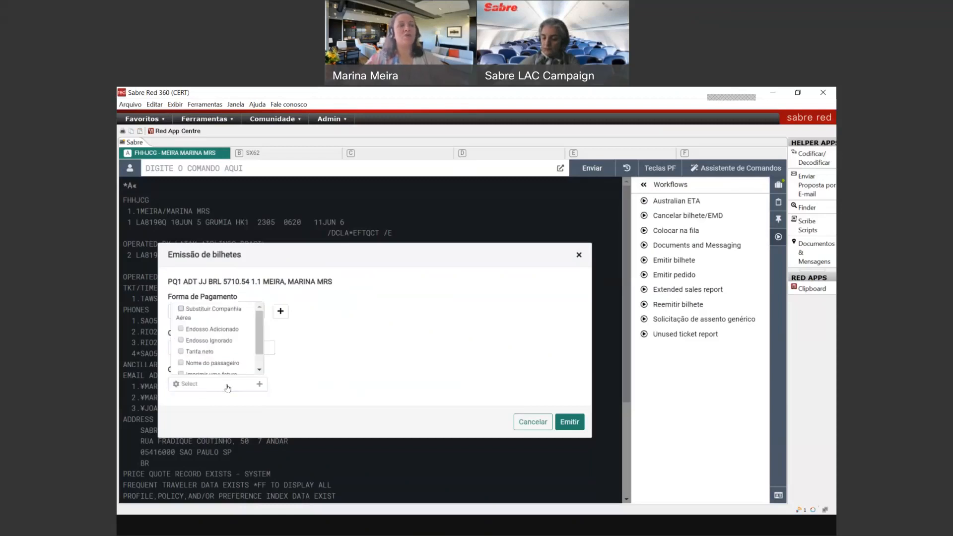
mouse_move(257, 329)
left_mouse_down()
mouse_move(257, 344)
mouse_move(261, 328)
left_mouse_up()
left_click(181, 329)
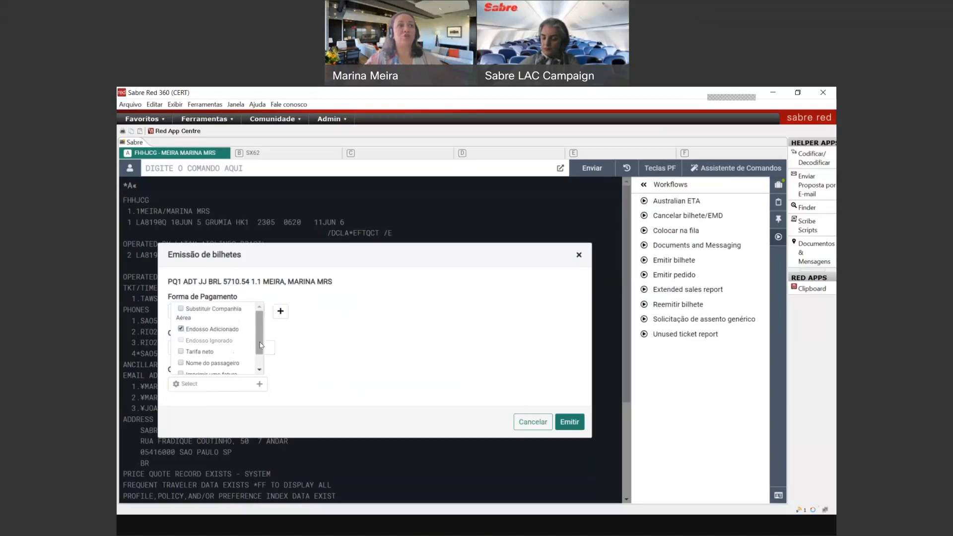
scroll(209, 347, "down", 2)
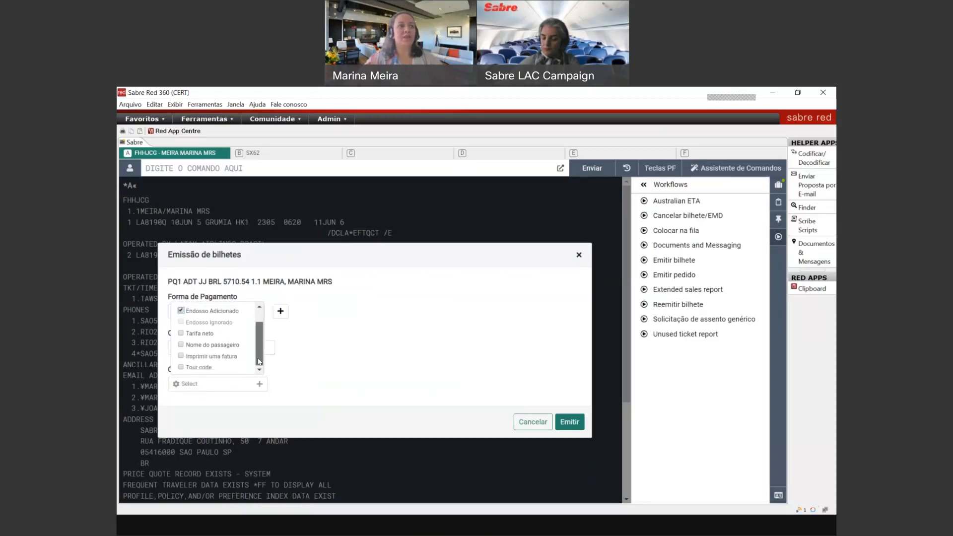
left_click(206, 367)
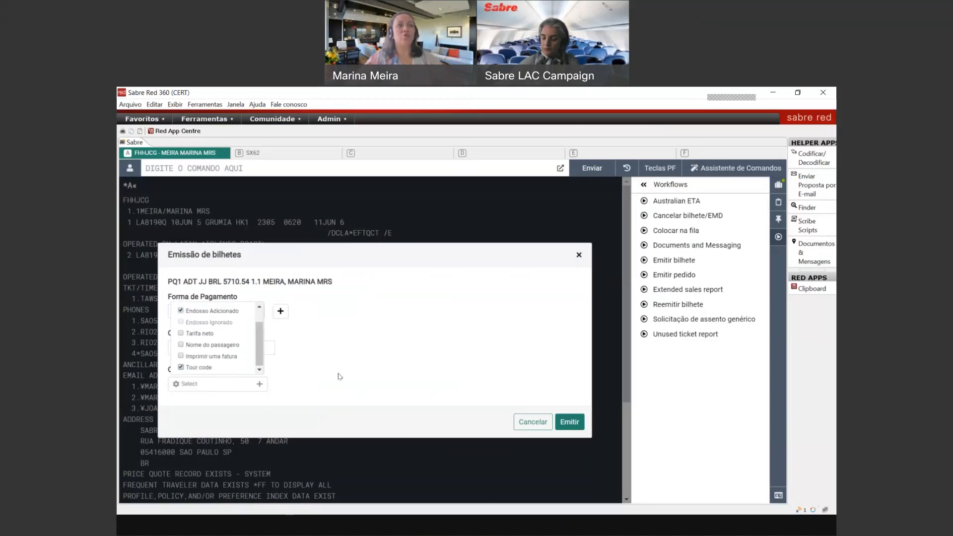
left_click(339, 376)
left_click(319, 345)
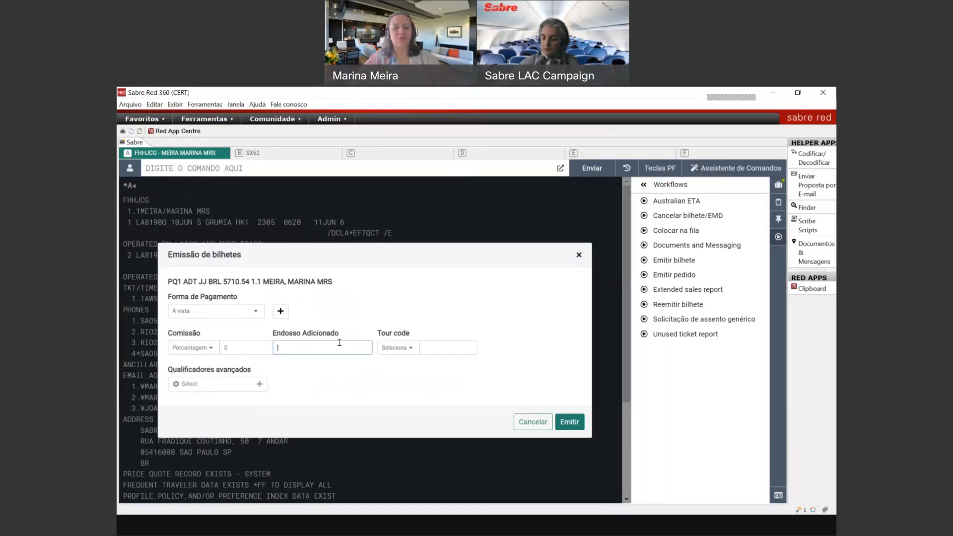
type("TREINAMENTO BRASIL")
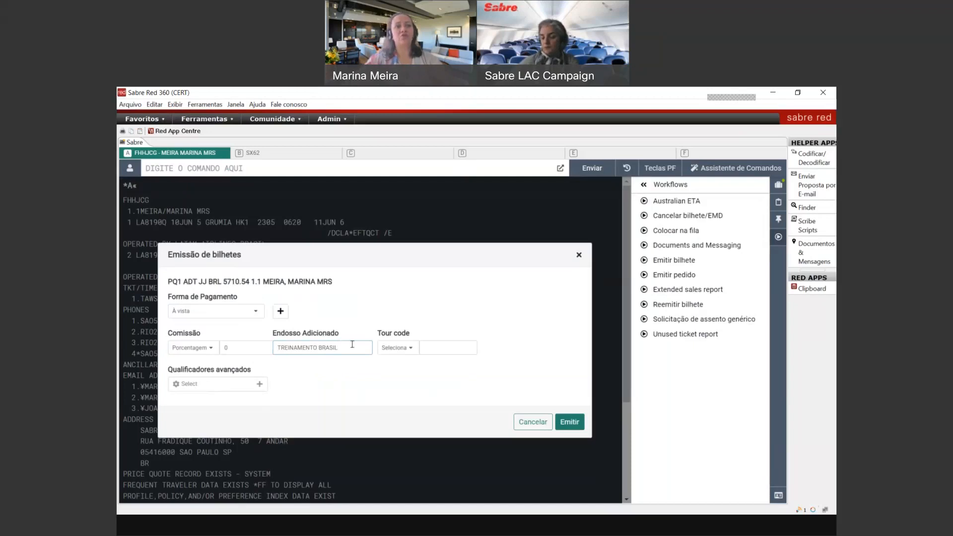
type("/PET AUTORIZADO POR MARIA")
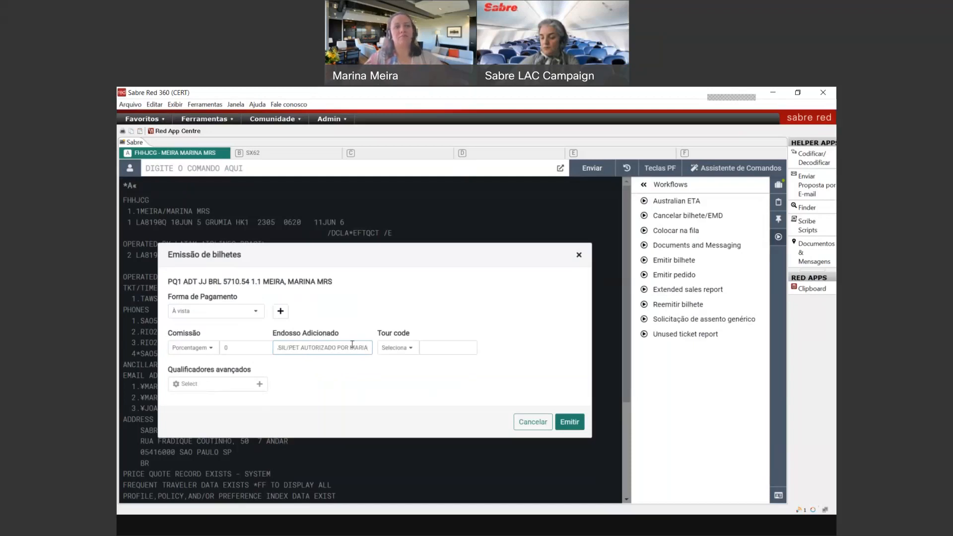
left_click(406, 348)
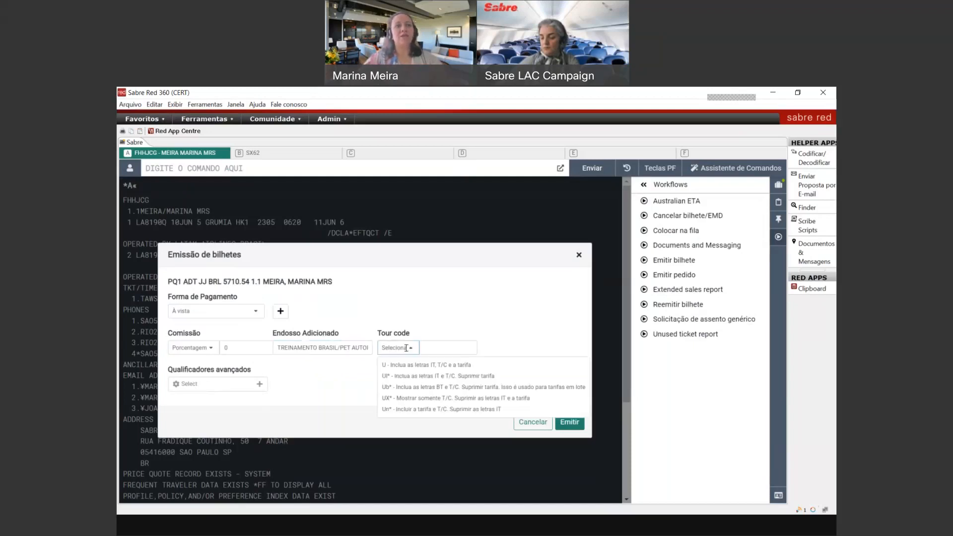
Step: Pick the Un* tour code type and enter BRASIL as the tour code
left_click(401, 410)
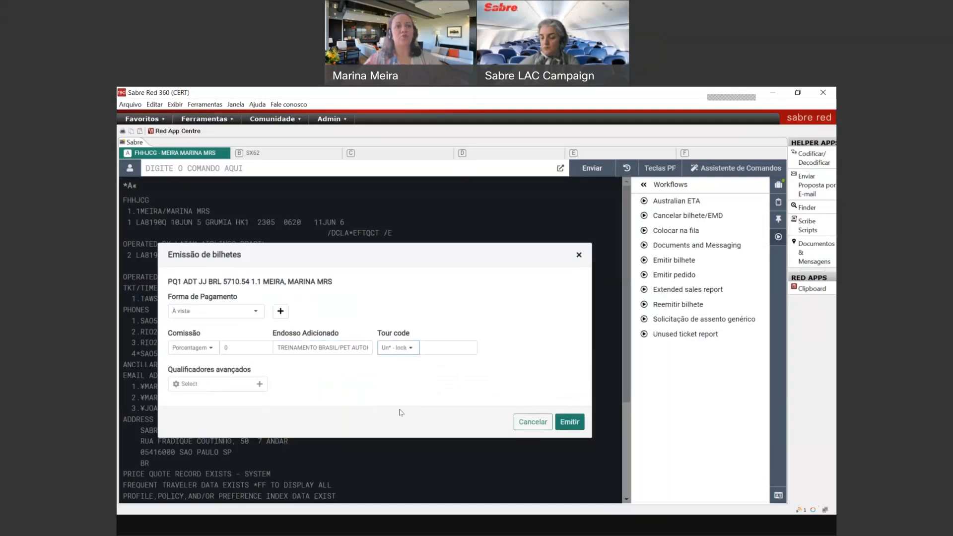
left_click(416, 348)
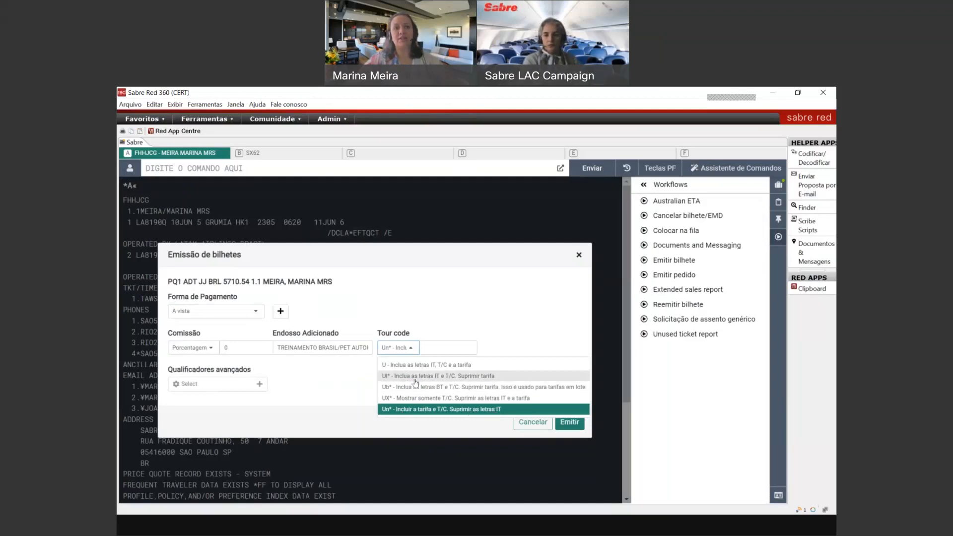
left_click(440, 348)
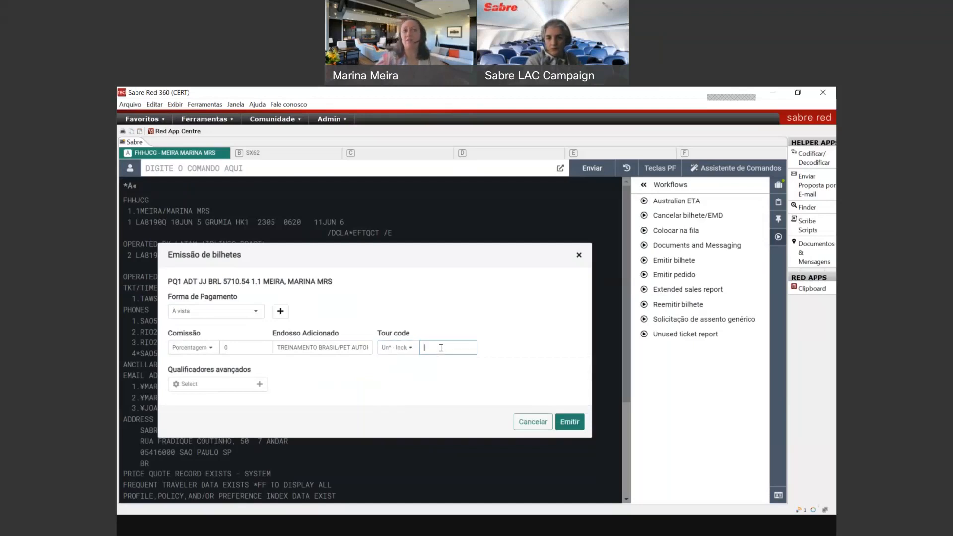
type("BRAS")
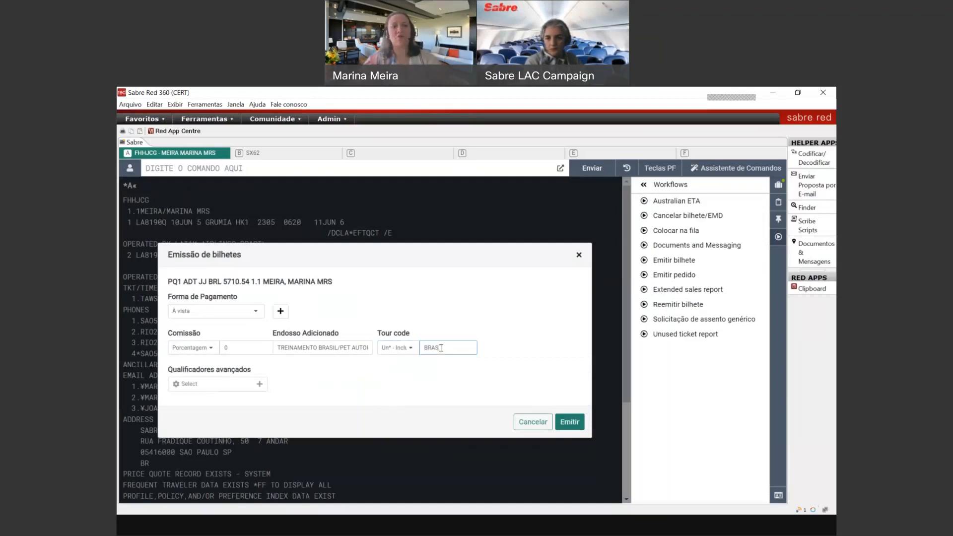
type("IL")
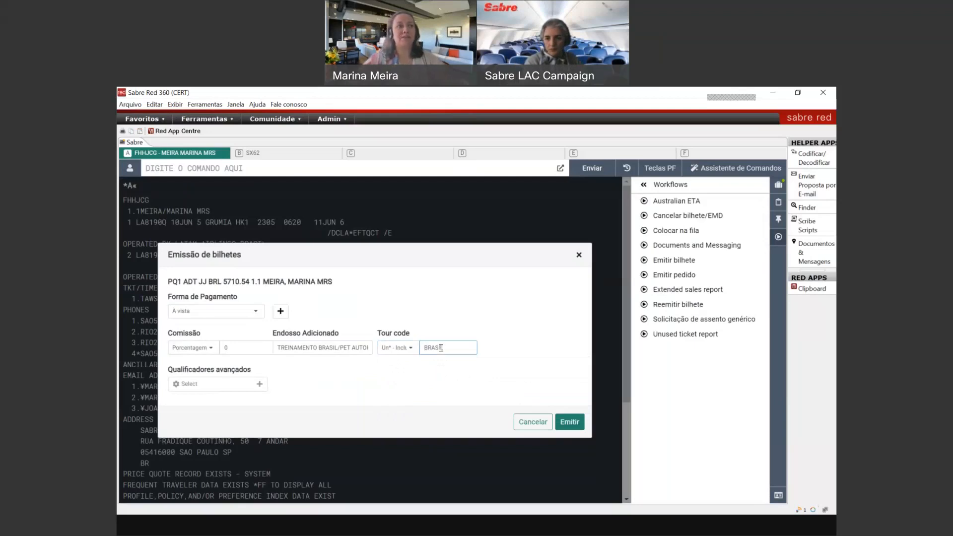
Step: Attempt issuance with Emitir, dismiss the PQ1 error, then ignore-and-retrieve the booking with IR
left_click(574, 422)
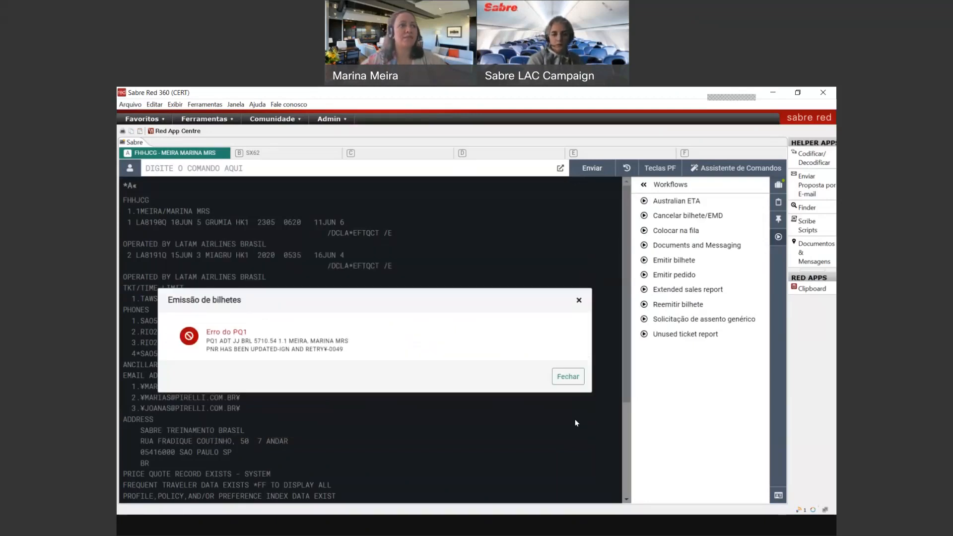
left_click(567, 381)
left_click(268, 170)
type("IR")
key("Return")
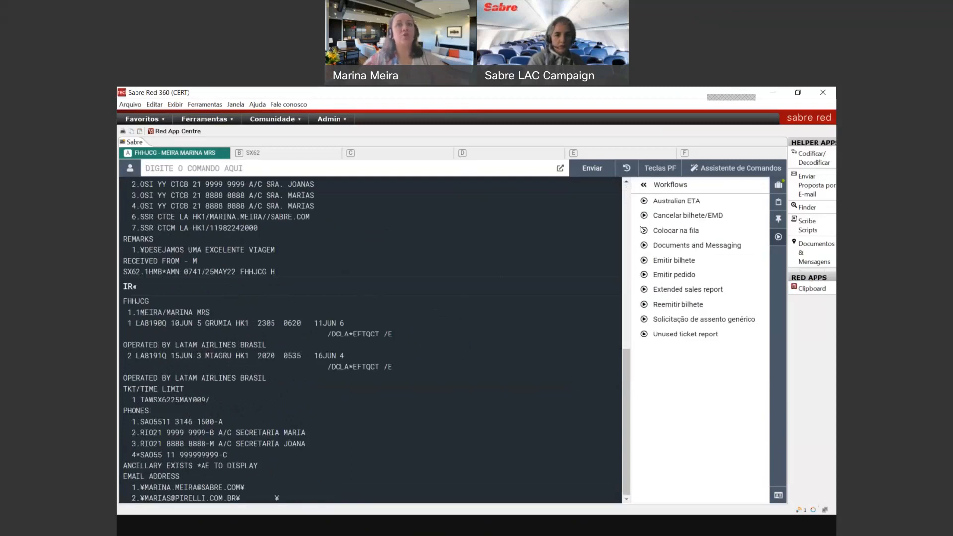
Step: Restart Emitir bilhete on PQ1 with À vista payment and Porcentagem 0 commission
left_click(675, 259)
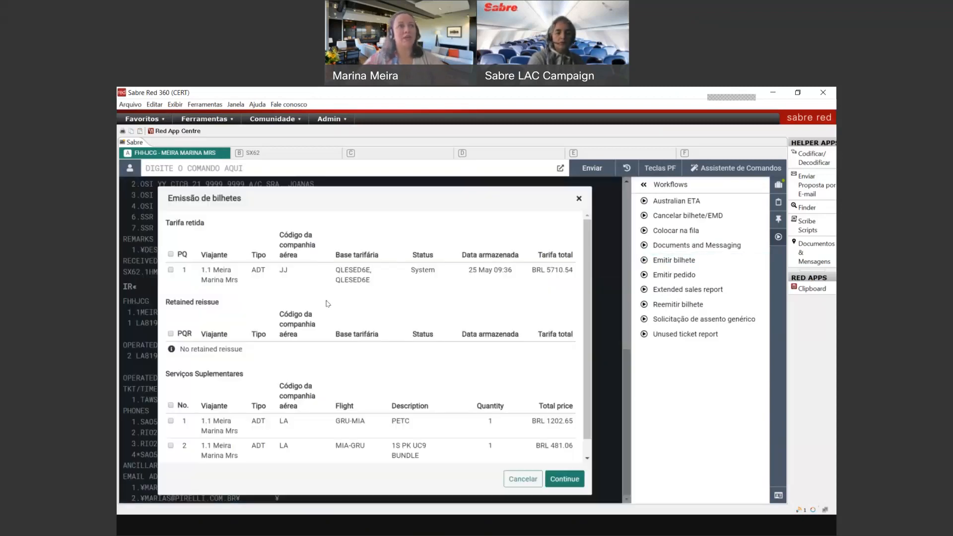
left_click(570, 478)
left_click(233, 311)
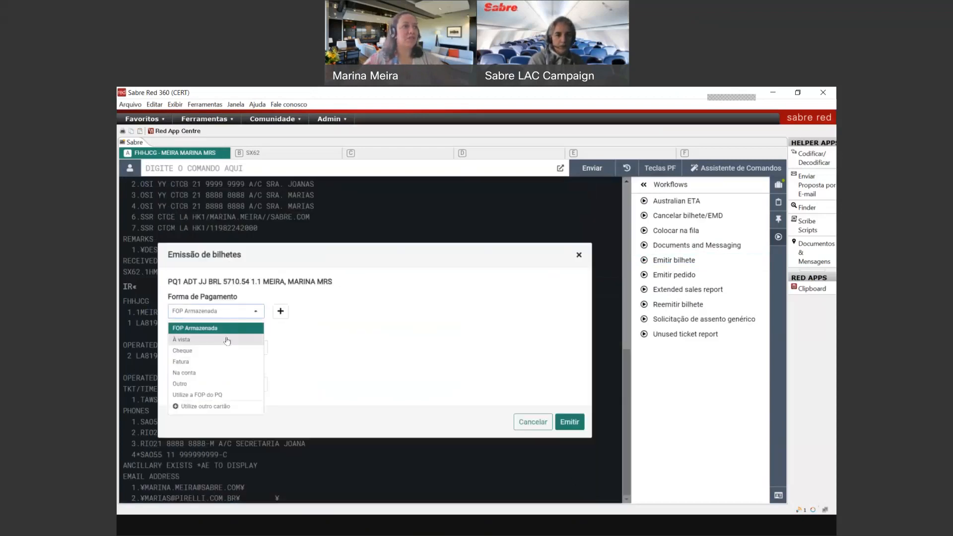
left_click(182, 340)
left_click(225, 347)
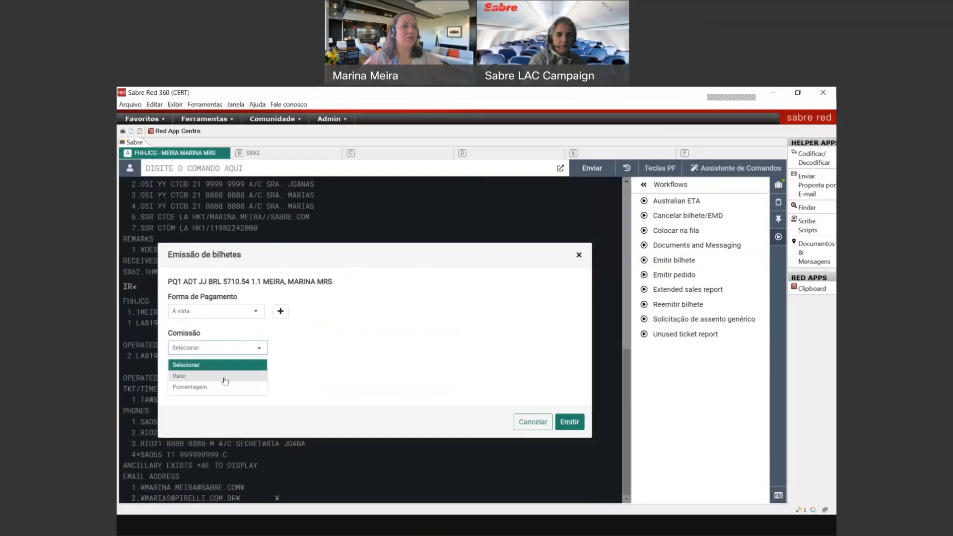
left_click(223, 387)
left_click(243, 347)
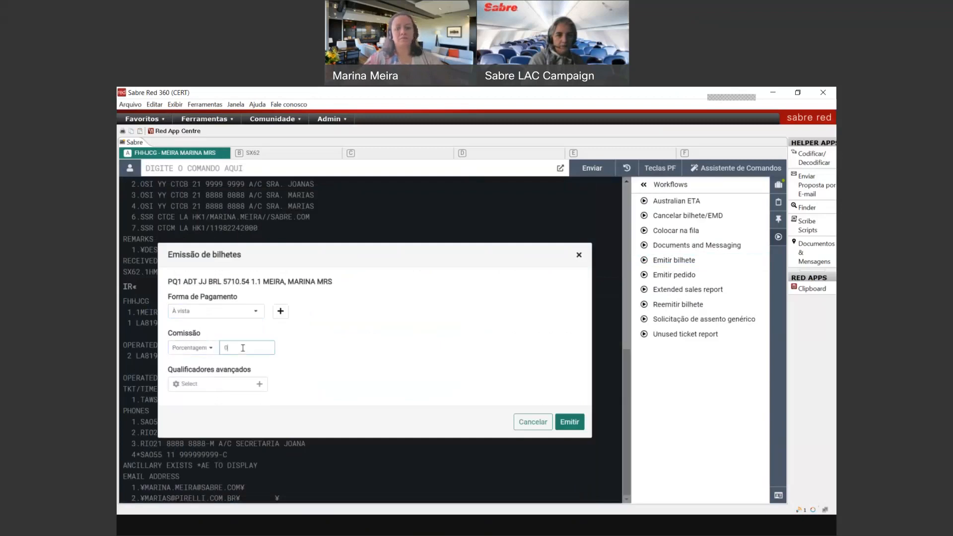
Step: Add endorsement and tour code qualifiers; endorsement reads 'TREINAMENTO BRASIL/PER AUTH POR' plus the authoriser's name
left_click(213, 384)
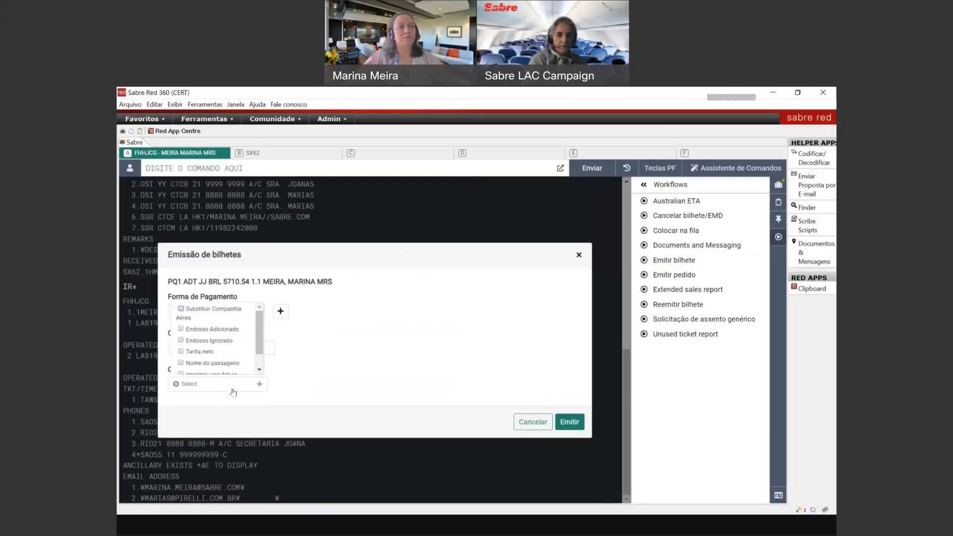
left_click(180, 329)
scroll(261, 347, "down", 1)
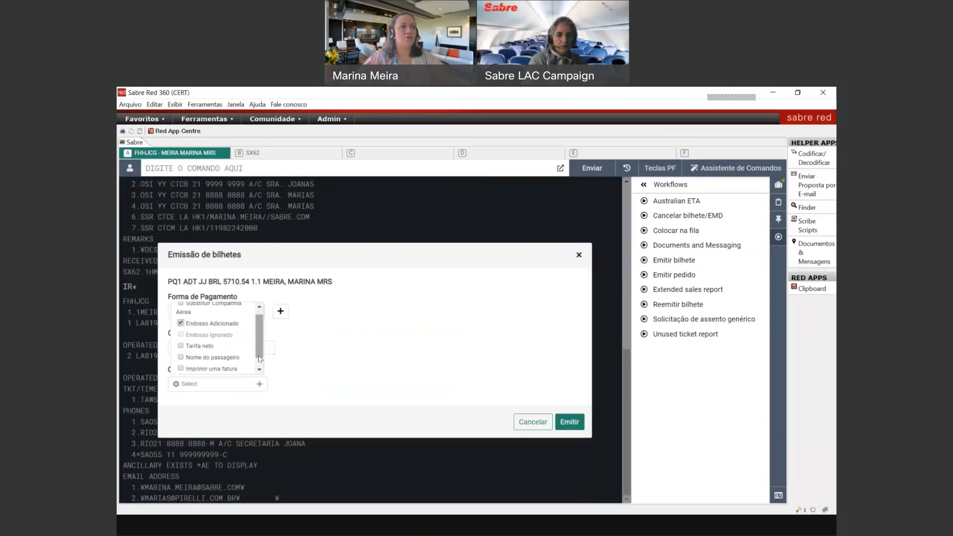
left_click(180, 368)
left_click(358, 387)
left_click(327, 348)
type("TREIANEM")
key("BackSpace")
key("BackSpace")
key("BackSpace")
key("BackSpace")
type("NAMENTO BRAS")
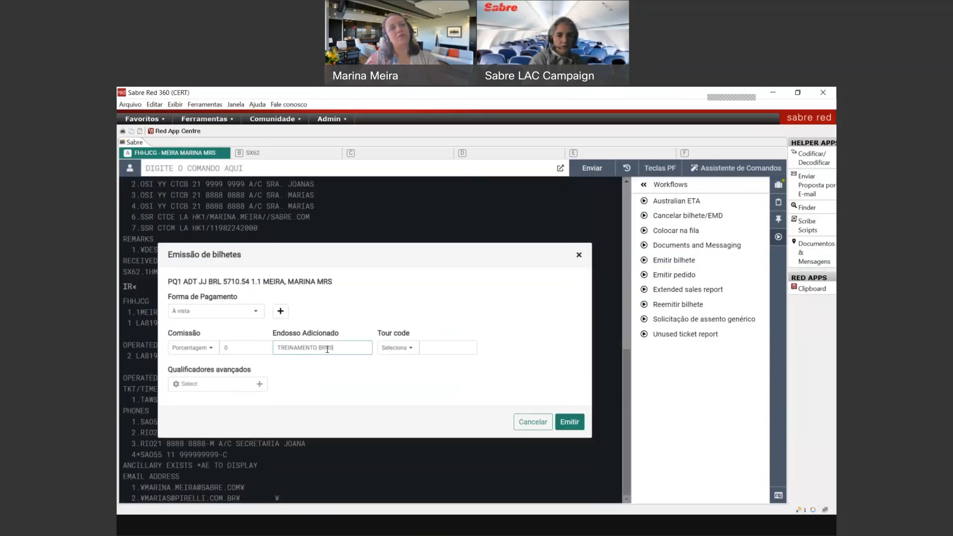
type("IL/PER AUTH POR MARIA")
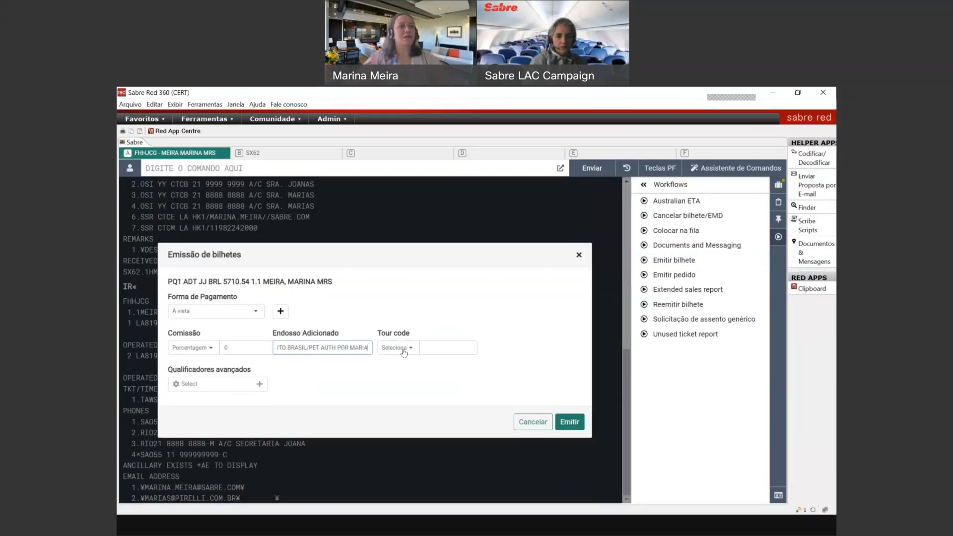
Step: Set tour code Un* with BRASIL and issue the ticket
left_click(403, 347)
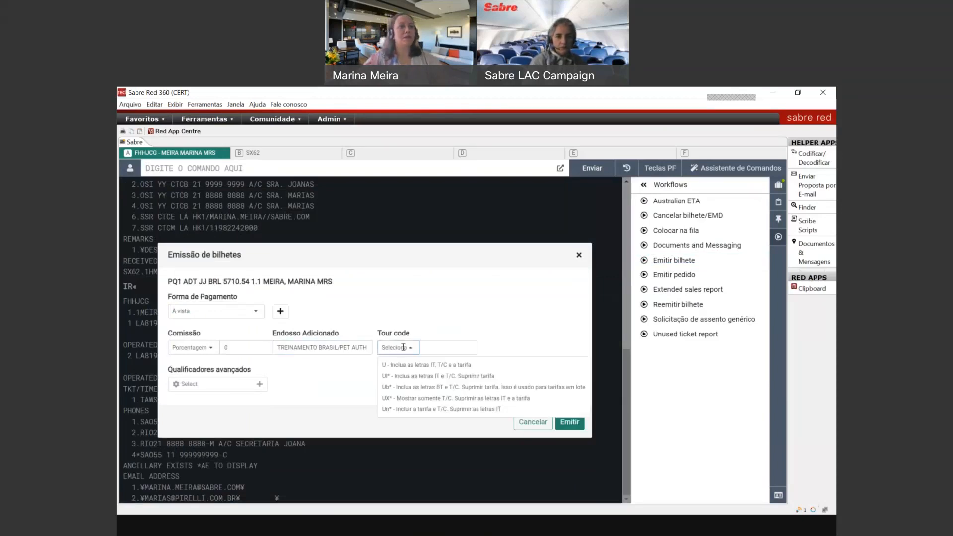
left_click(427, 408)
left_click(444, 347)
type("BRASIL")
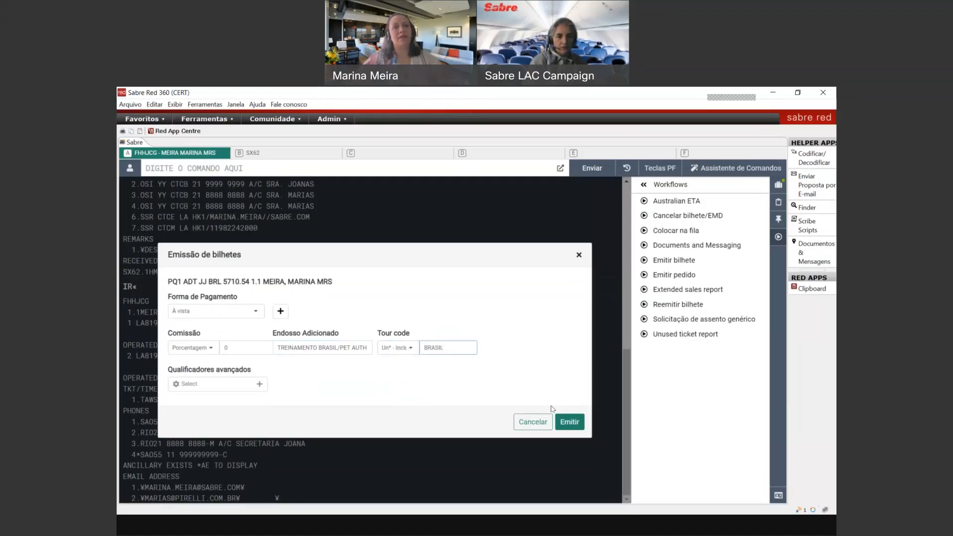
left_click(567, 422)
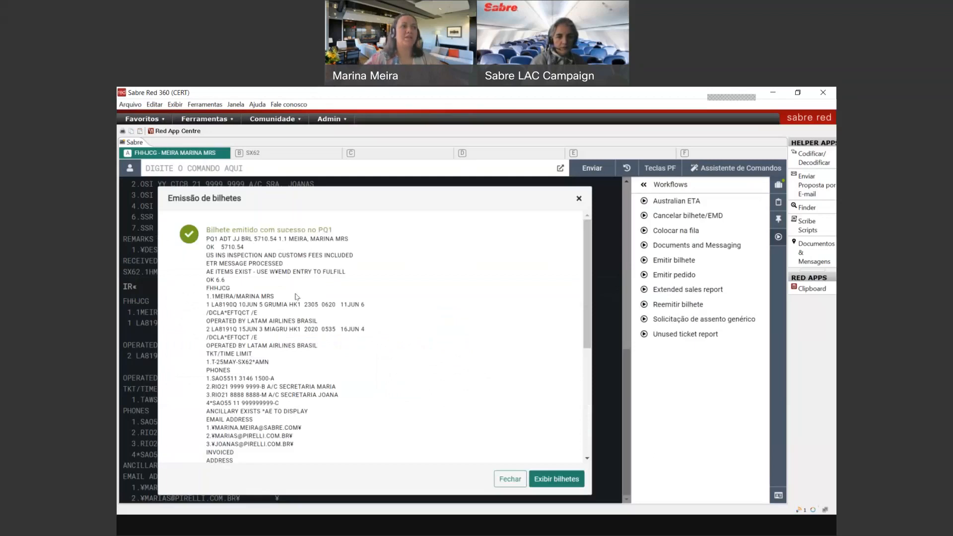
left_click_drag(586, 326, 590, 453)
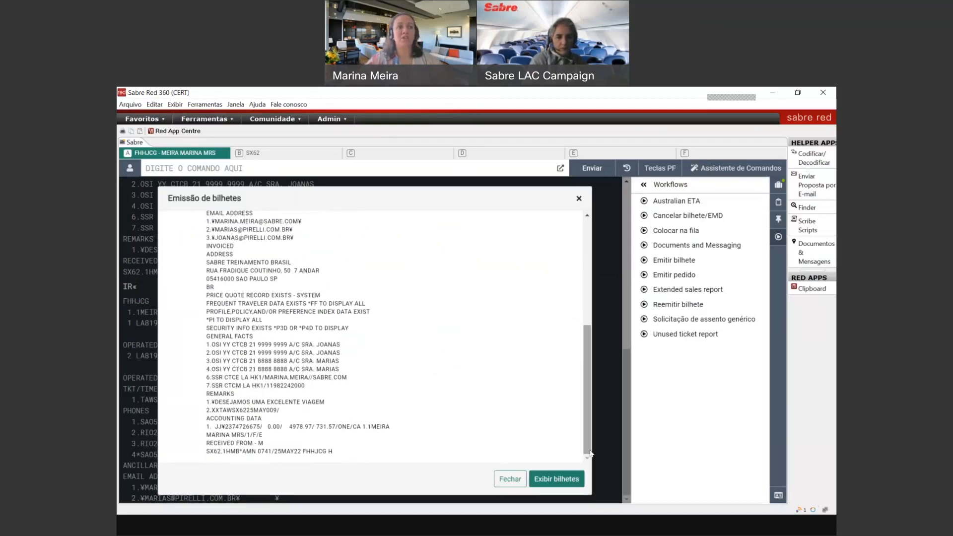
left_click(563, 479)
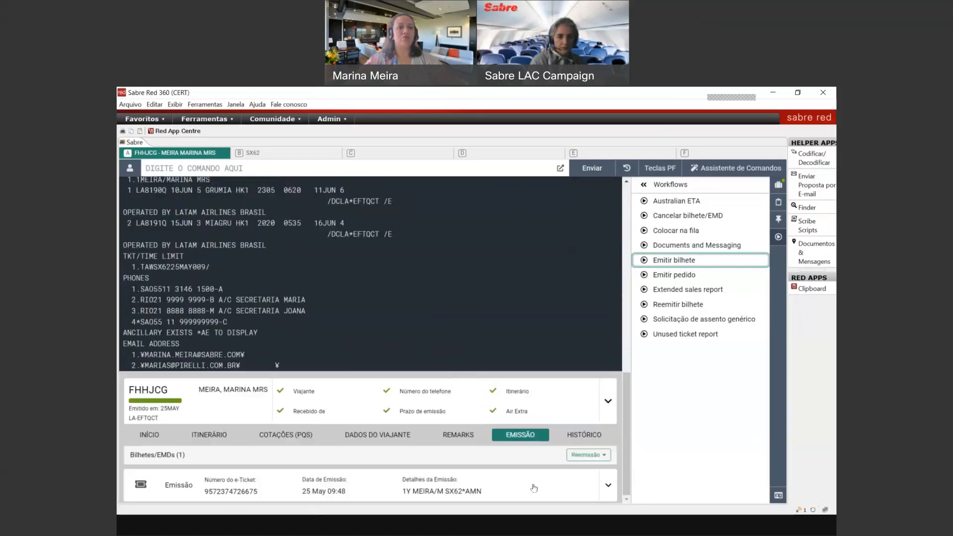
Step: Expand the e-ticket to view its two OPEN LATAM coupons, cash payment and BRL 5710.54 total
left_click(533, 487)
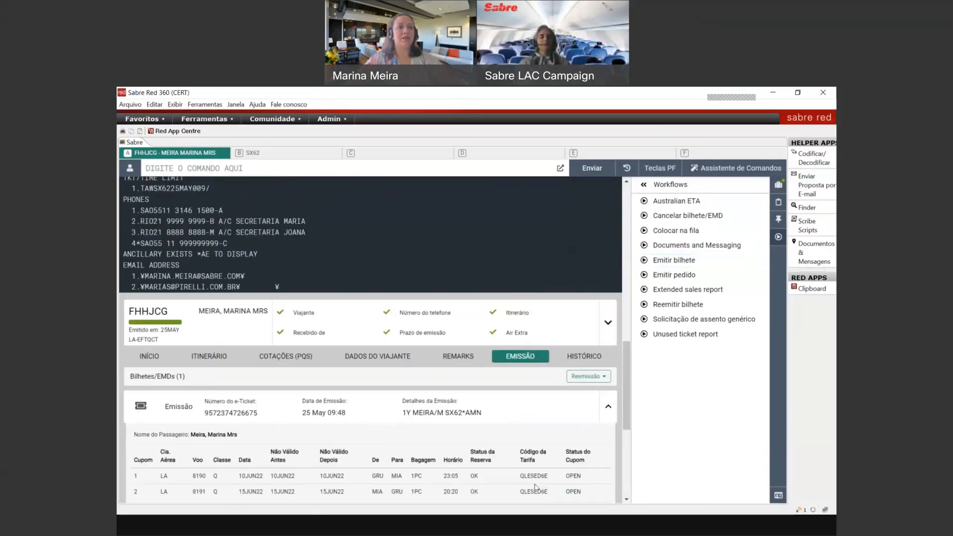
left_click_drag(625, 406, 626, 464)
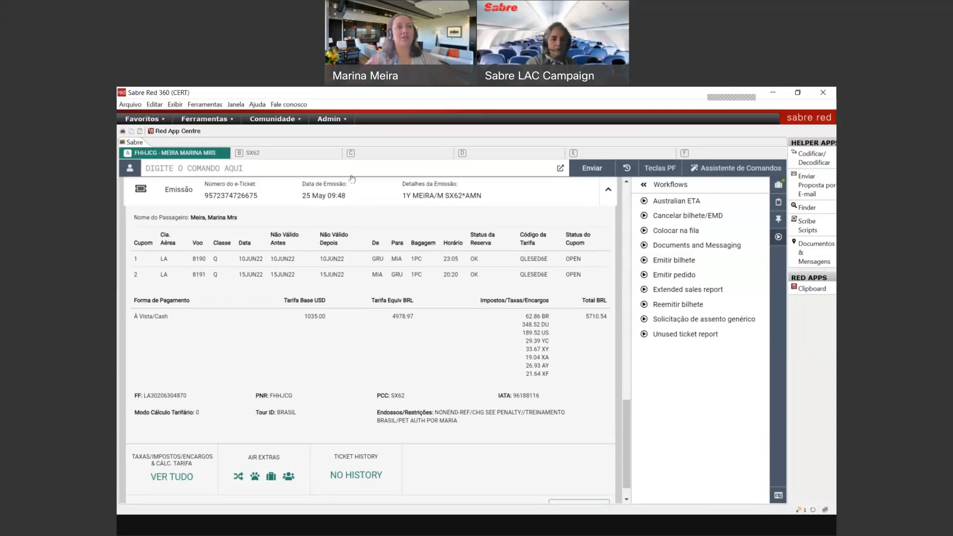
Step: Display the booking (*A), ticketing field (*T), e-ticket record (WETR*2) and its taxes/endorsement (MD)
key("ctrl+BackSpace")
type("*A")
key("Return")
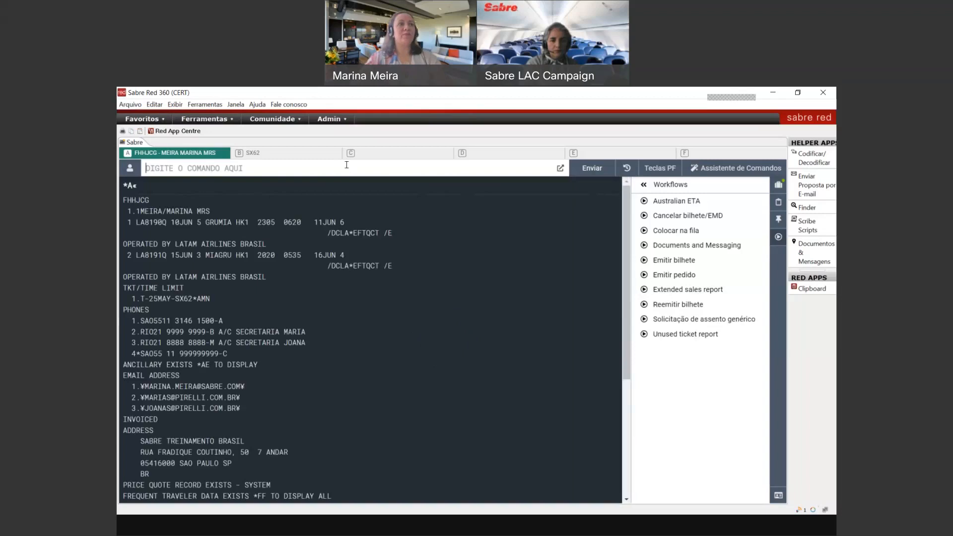
type("*T")
key("Return")
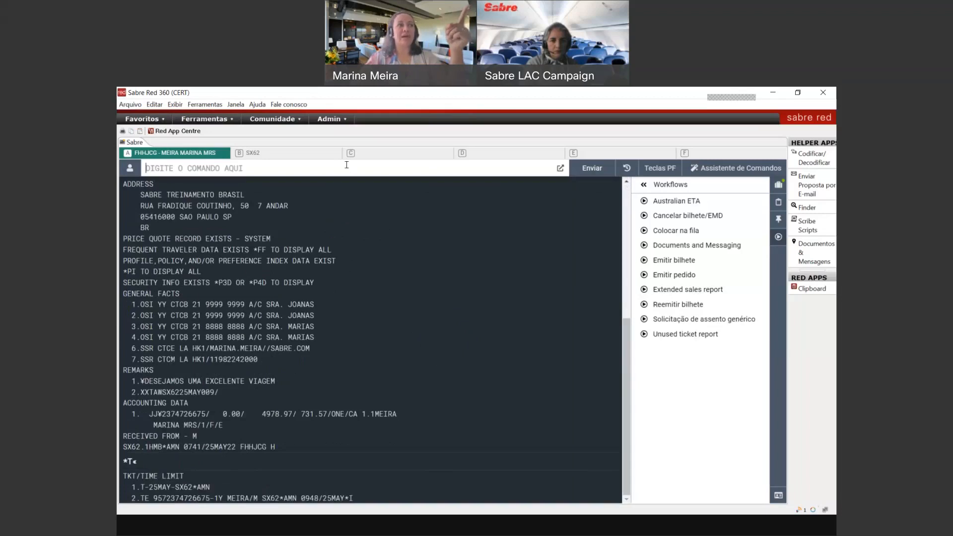
type("WETR*")
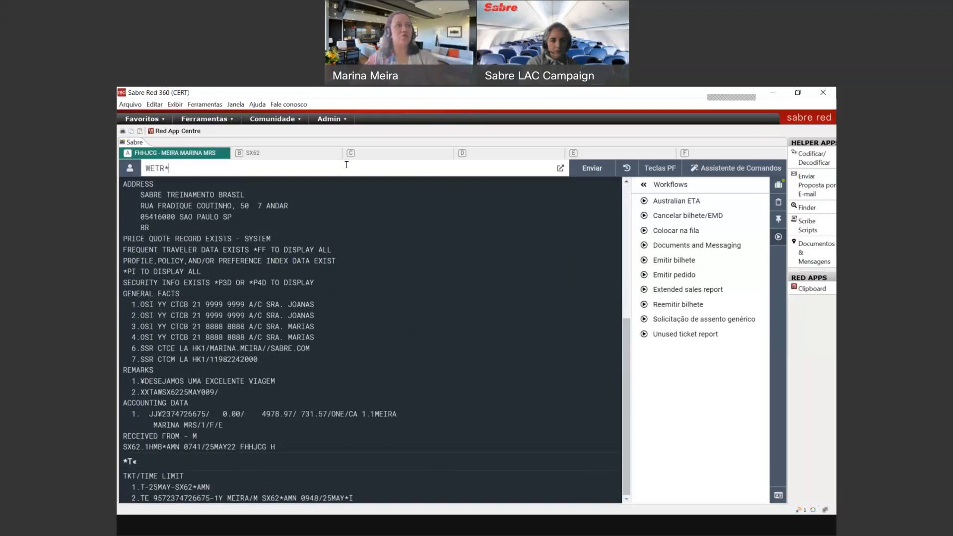
type("2")
key("Return")
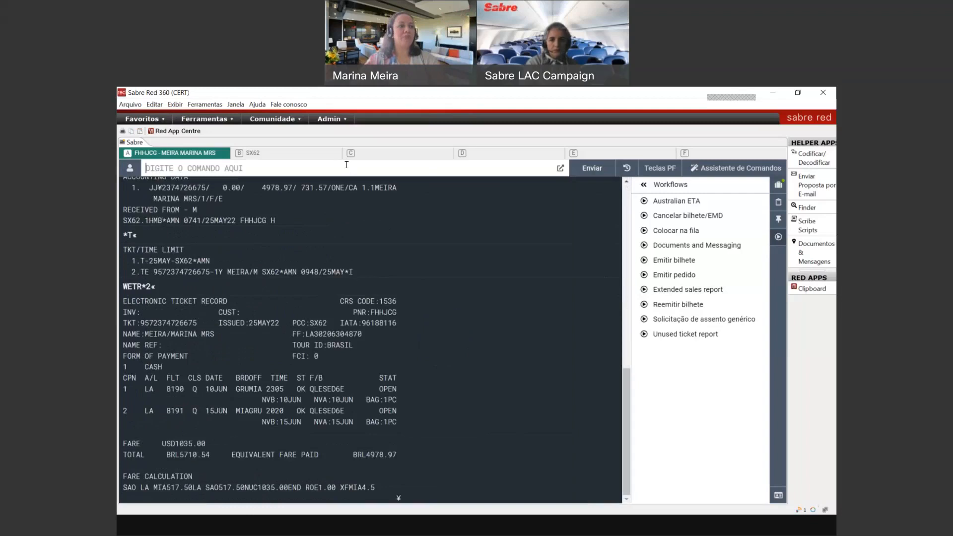
type("MD")
key("Return")
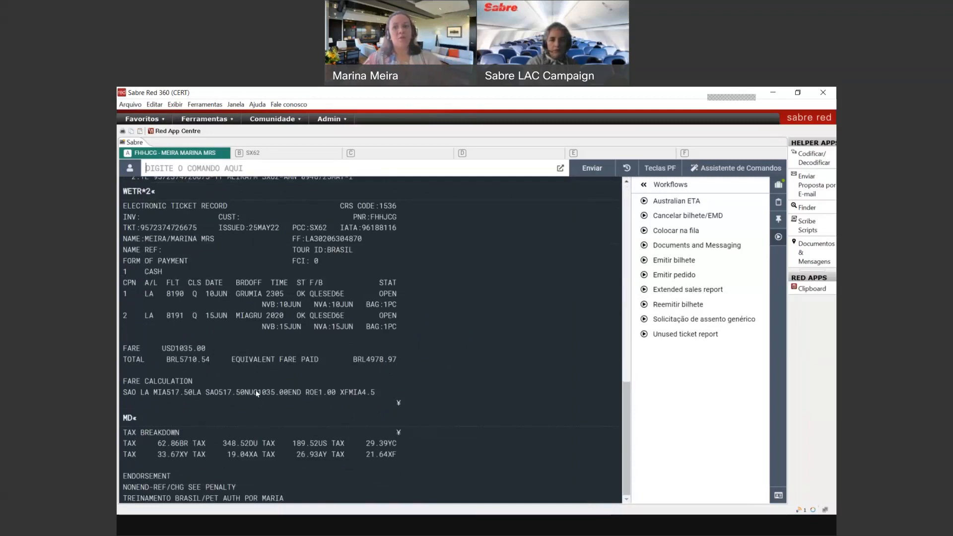
Step: Redisplay the booking with *A and request voiding ticket 2 with WV2
type("*")
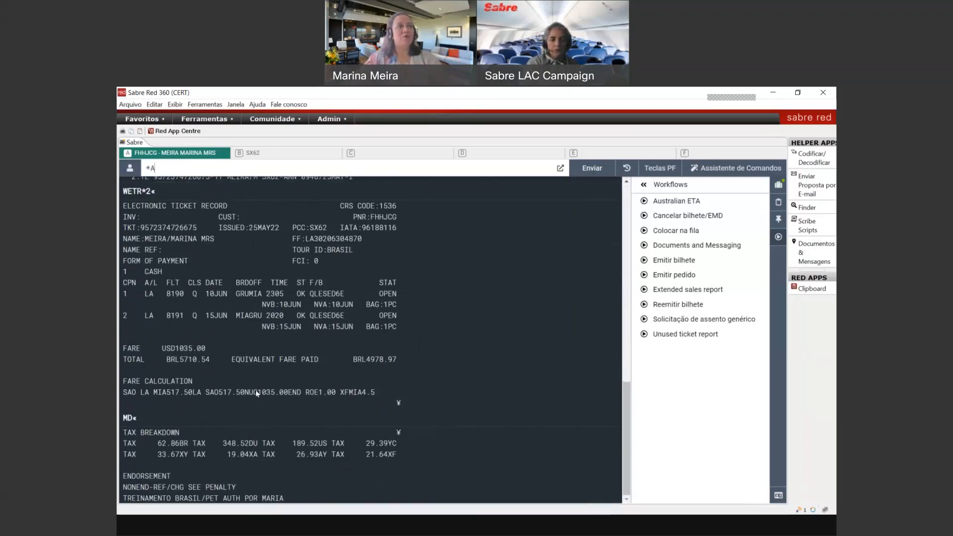
type("A")
key("Return")
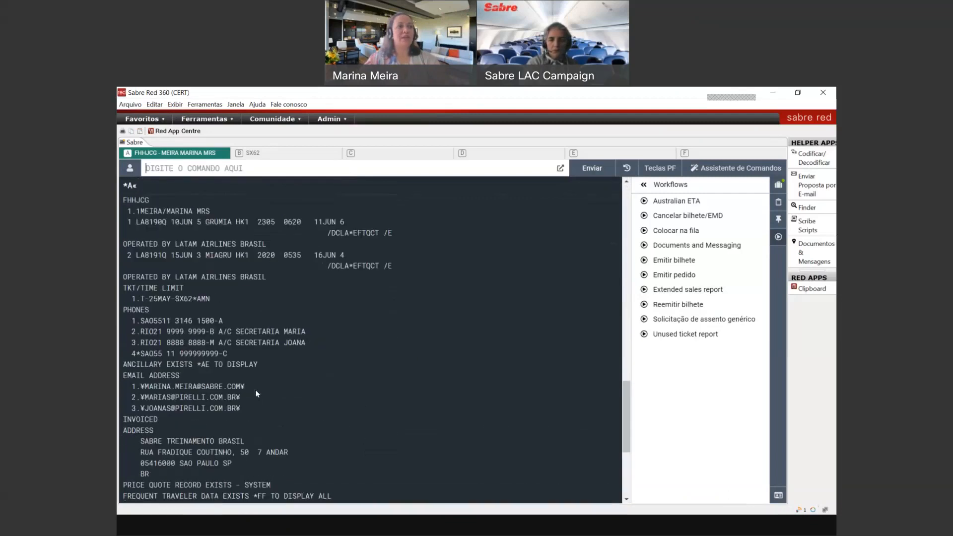
type("WV2")
key("Return")
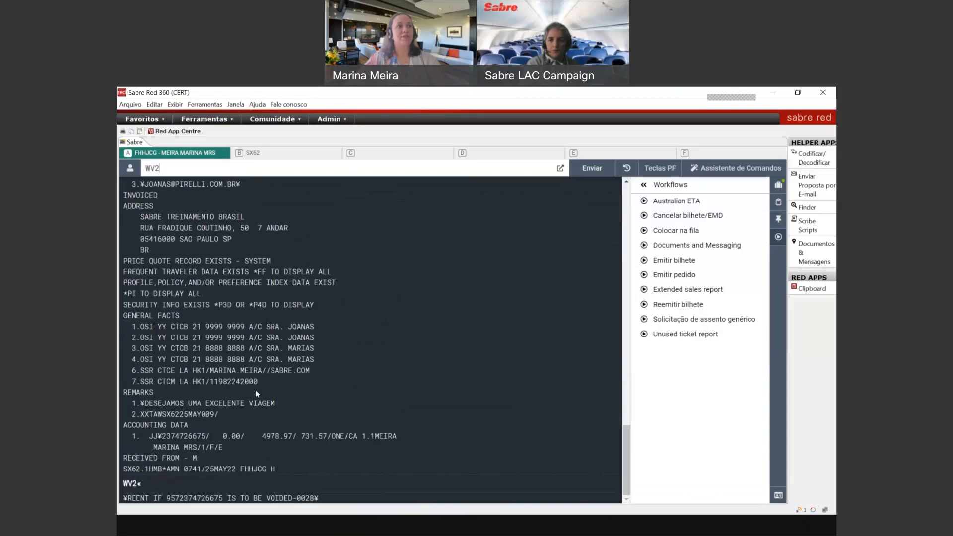
Step: Confirm the void, enter received-from 6MA and save the booking with ER
key("Return")
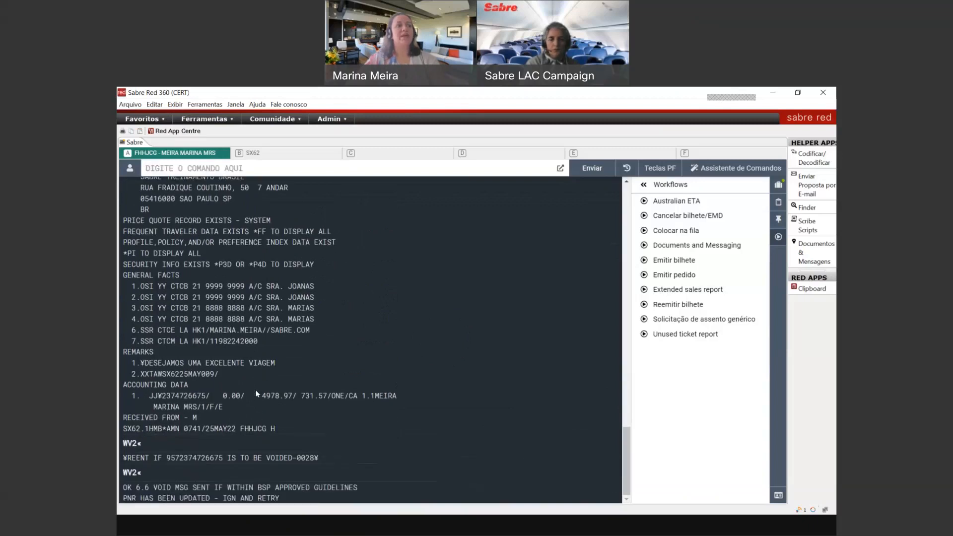
type("6MA")
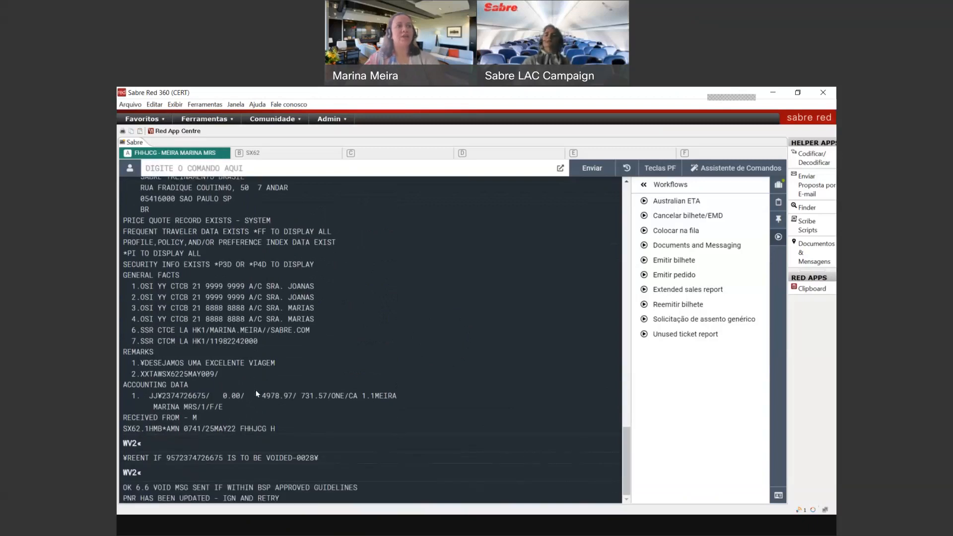
key("Return")
type("ER")
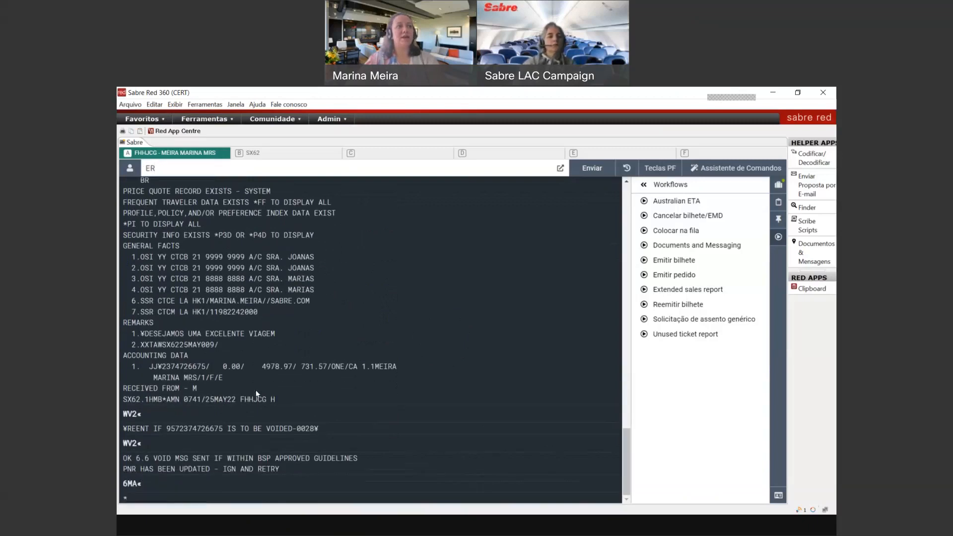
key("Return")
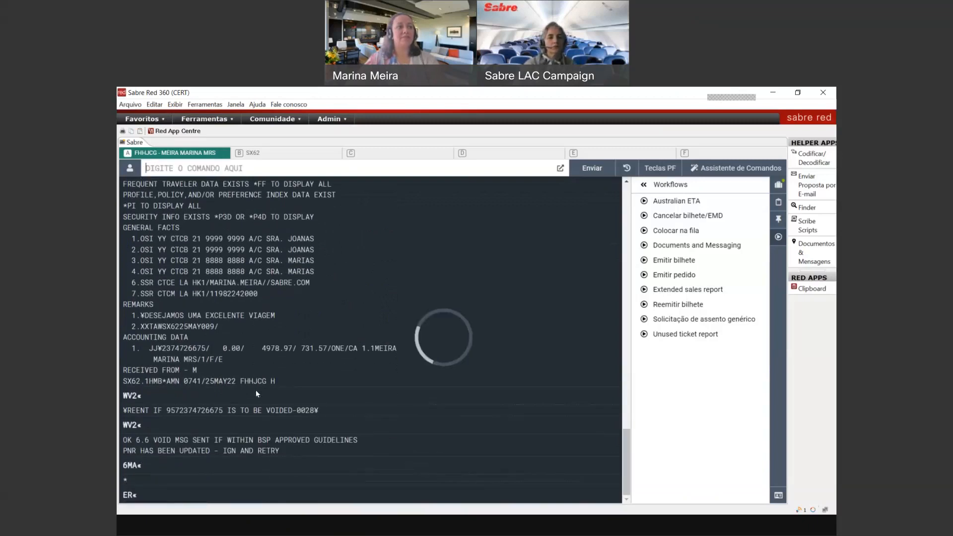
Step: Redisplay the booking, then ignore and retrieve it again with IR
type("*A")
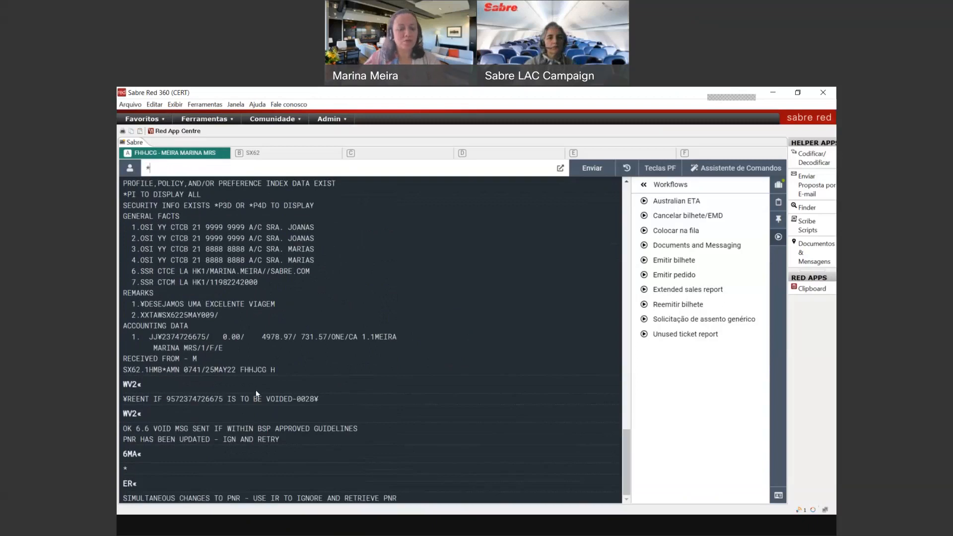
key("Return")
type("*T")
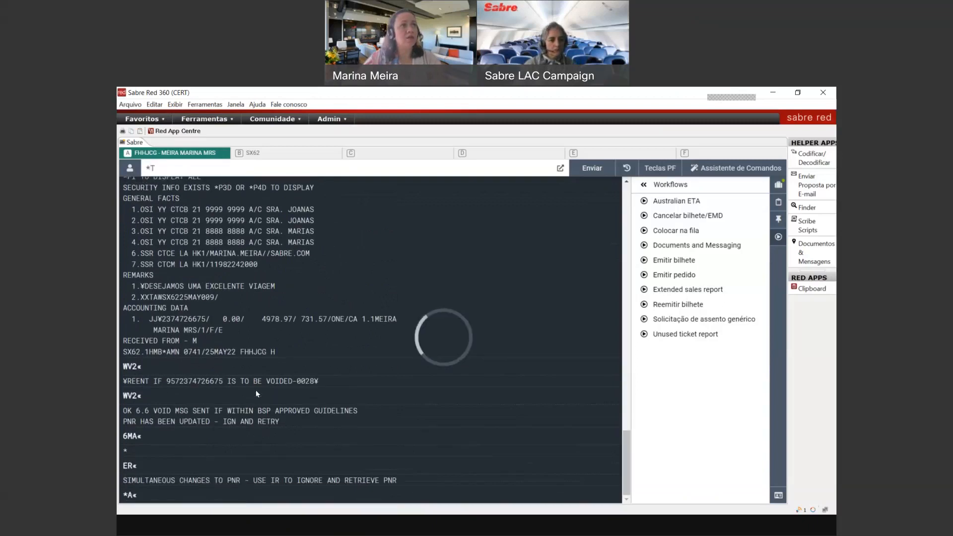
key("BackSpace")
key("BackSpace")
type("IR")
key("Return")
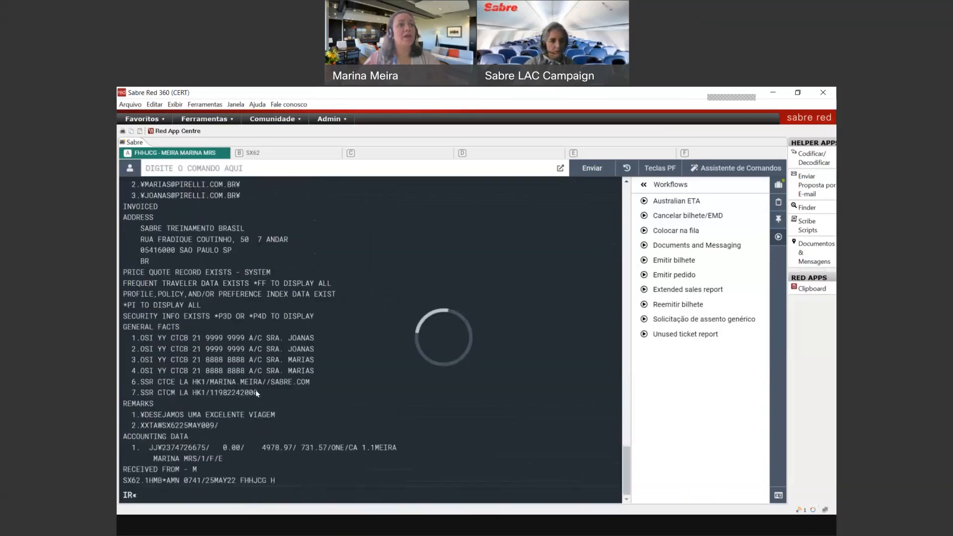
Step: Verify the void with *T and WETR*2, highlighting the VOID ticketing line
type("*T")
key("Return")
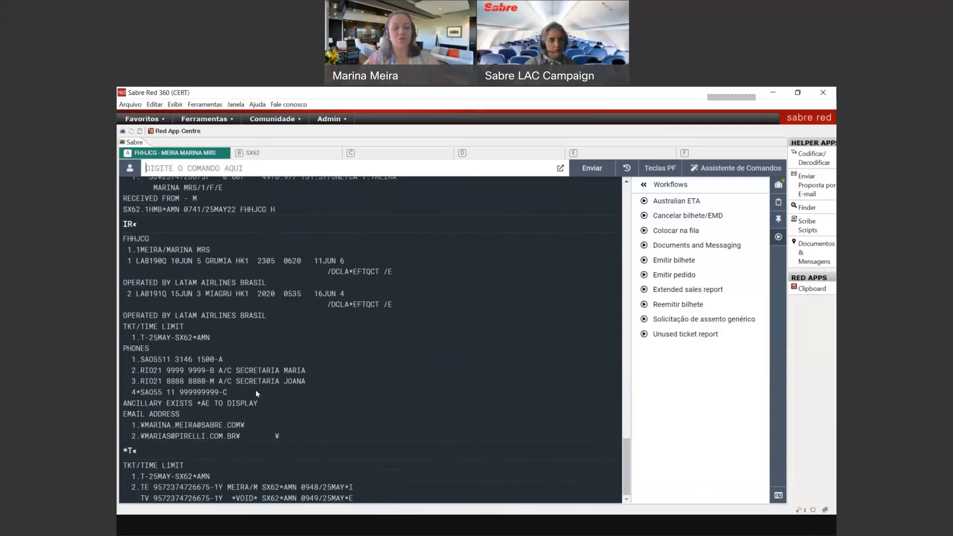
type("WETR*2")
key("Return")
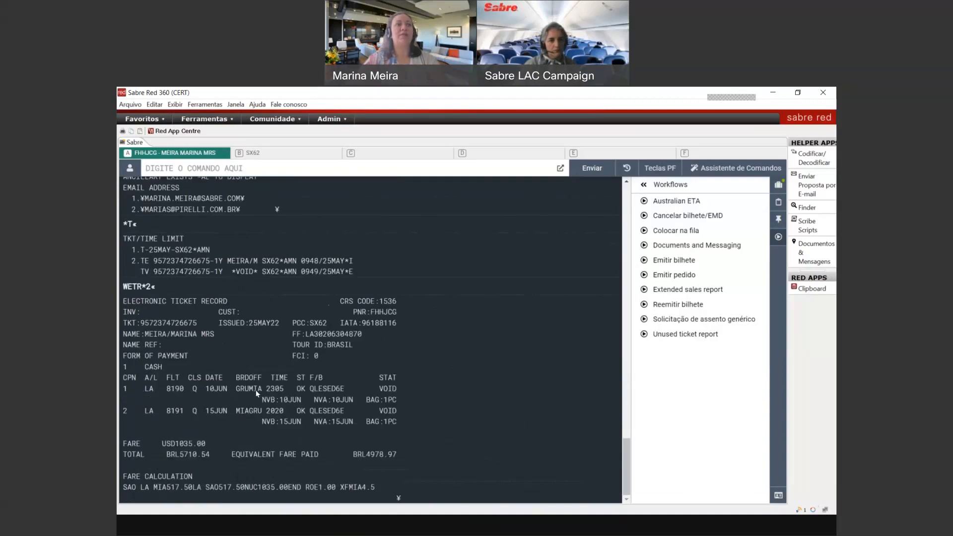
left_click_drag(127, 269, 361, 272)
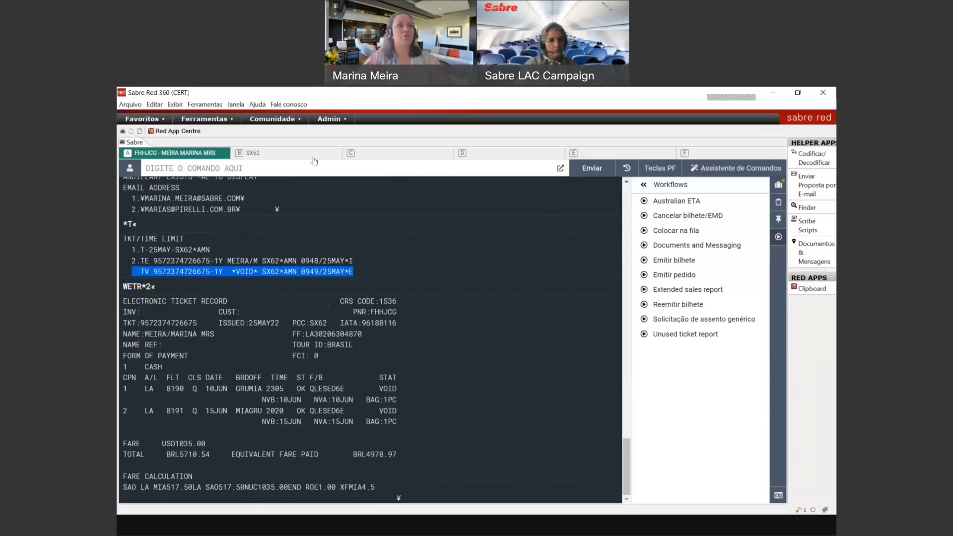
left_click(311, 165)
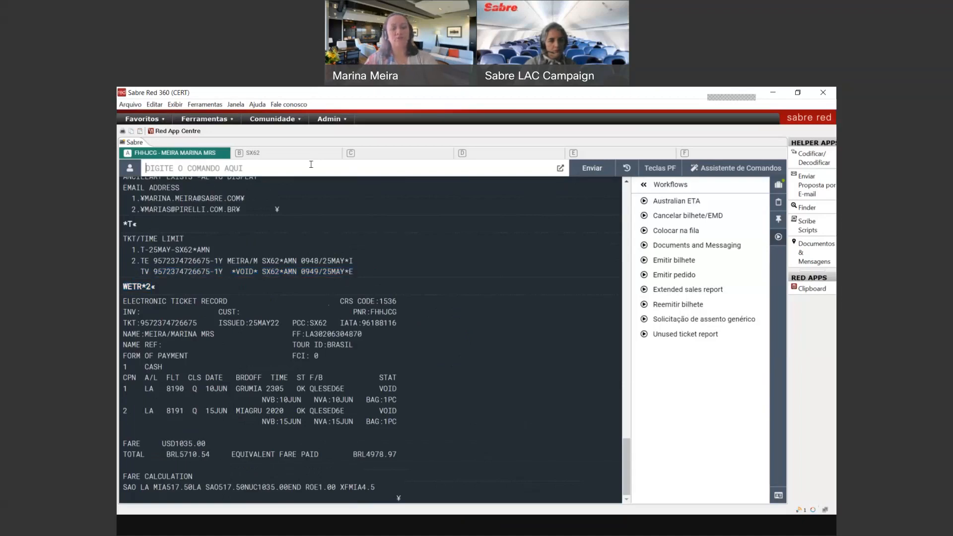
Step: Enter a received-from name, save with ER, retrieve with IR and *A, then close with I
type("6MARINA")
key("Return")
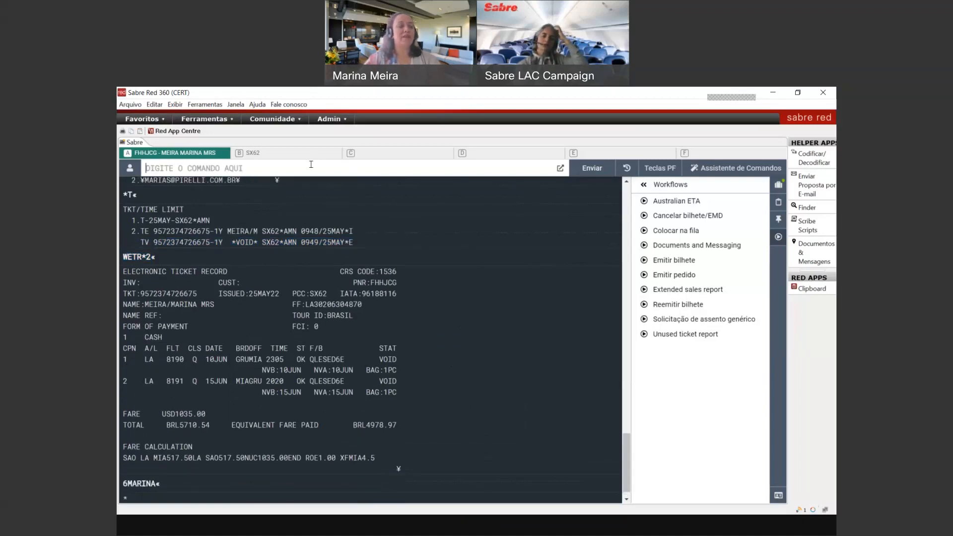
type("ER")
key("Return")
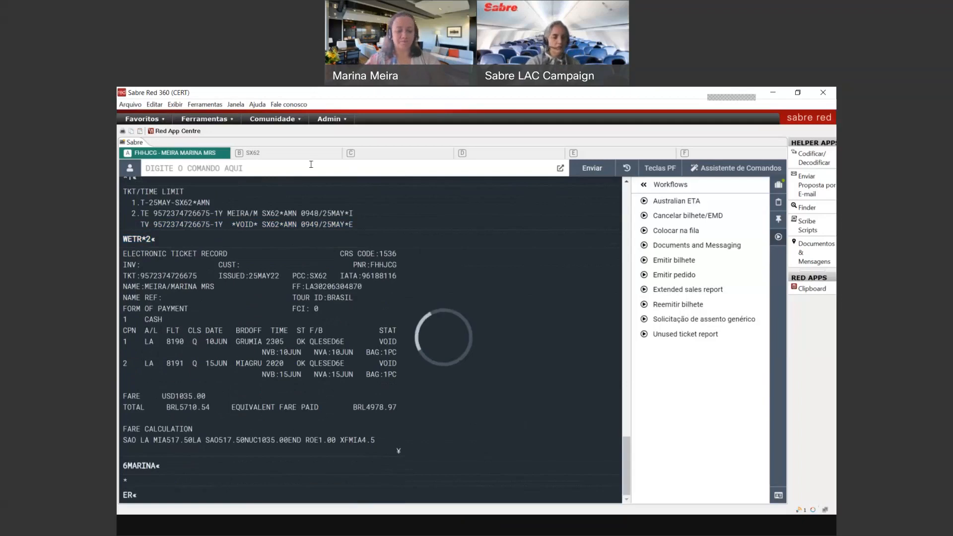
type("IR")
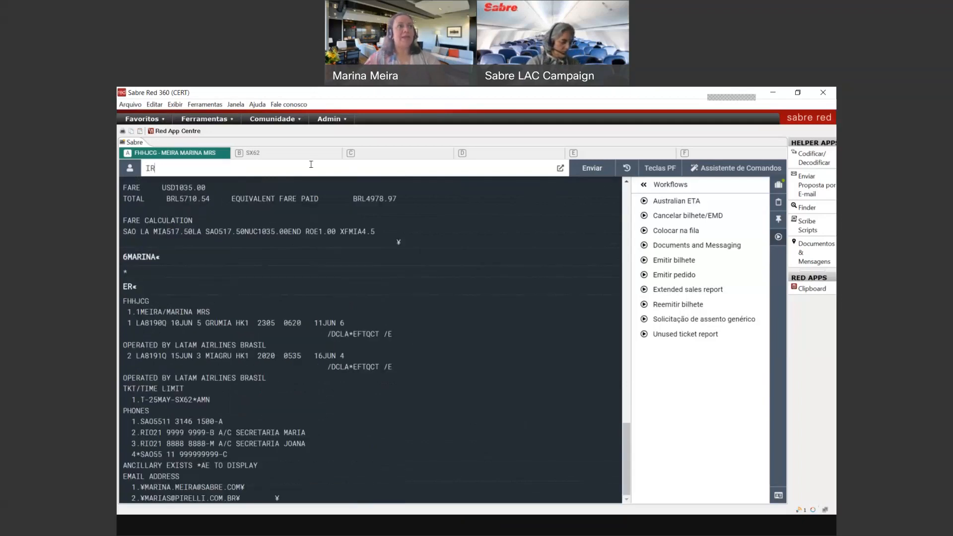
key("Return")
type("*A")
key("Return")
type("0")
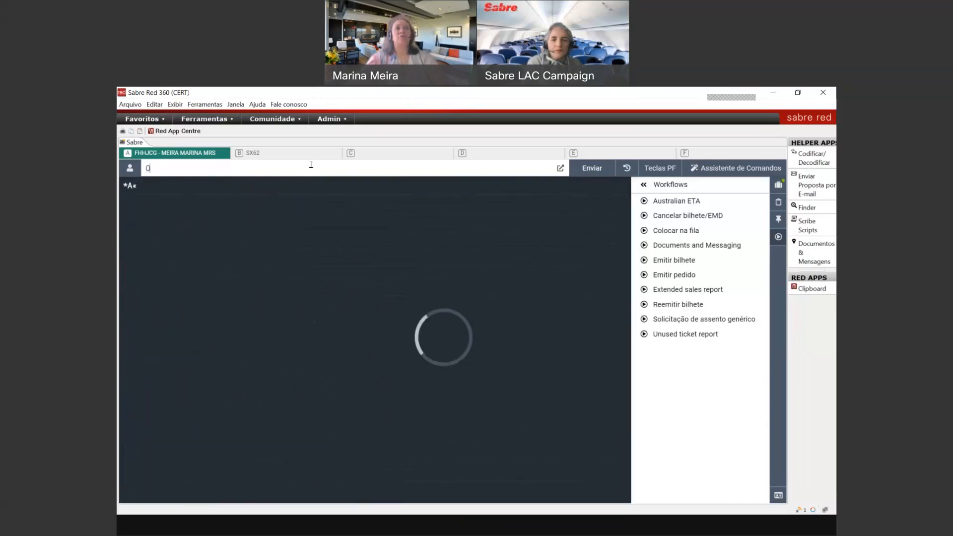
key("BackSpace")
type("I")
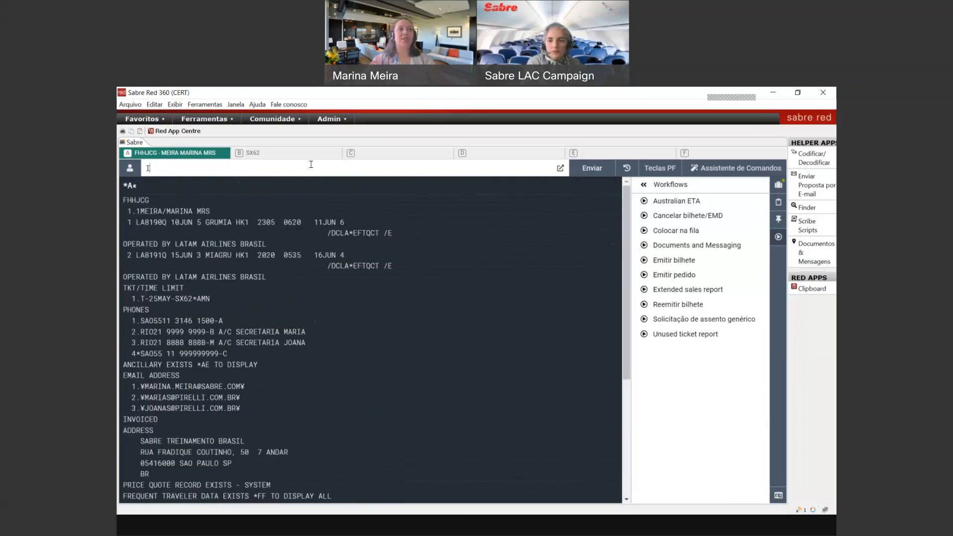
key("Return")
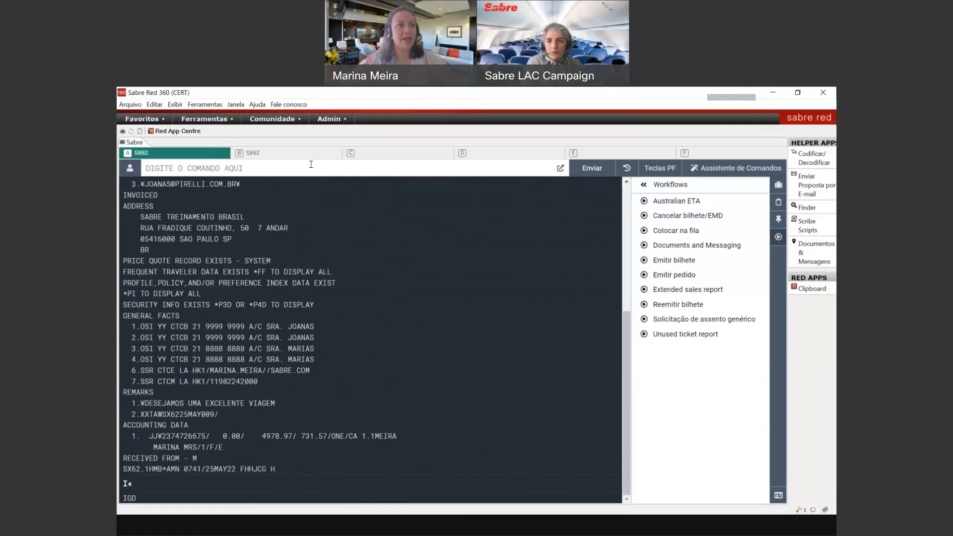
key("ctrl+BackSpace")
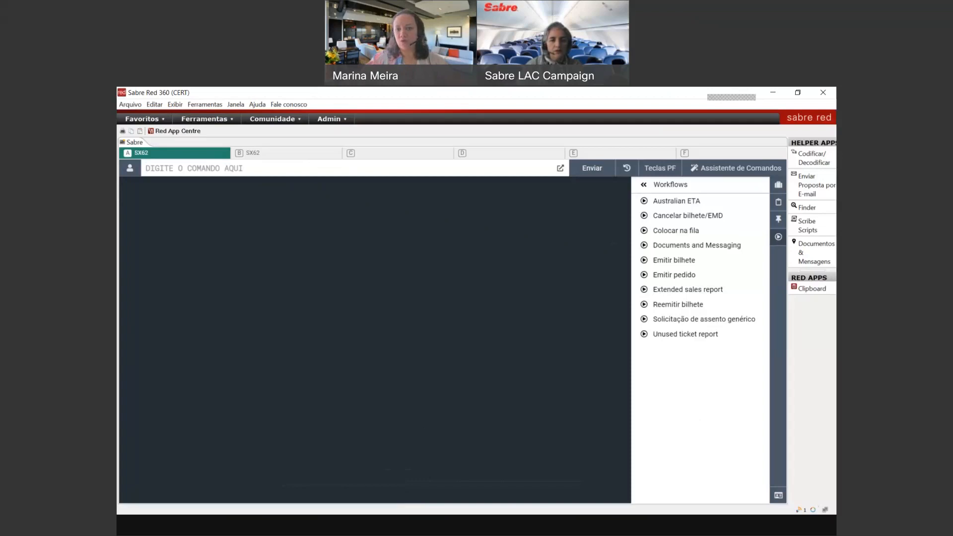
key("alt+Tab")
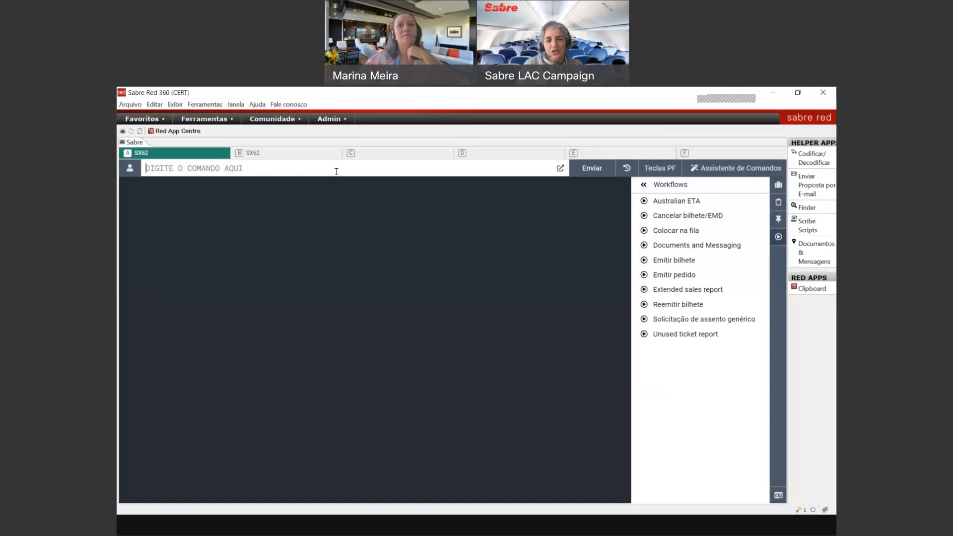
Step: Close the Workflows panel and switch to the Aéreo air search form
left_click(772, 242)
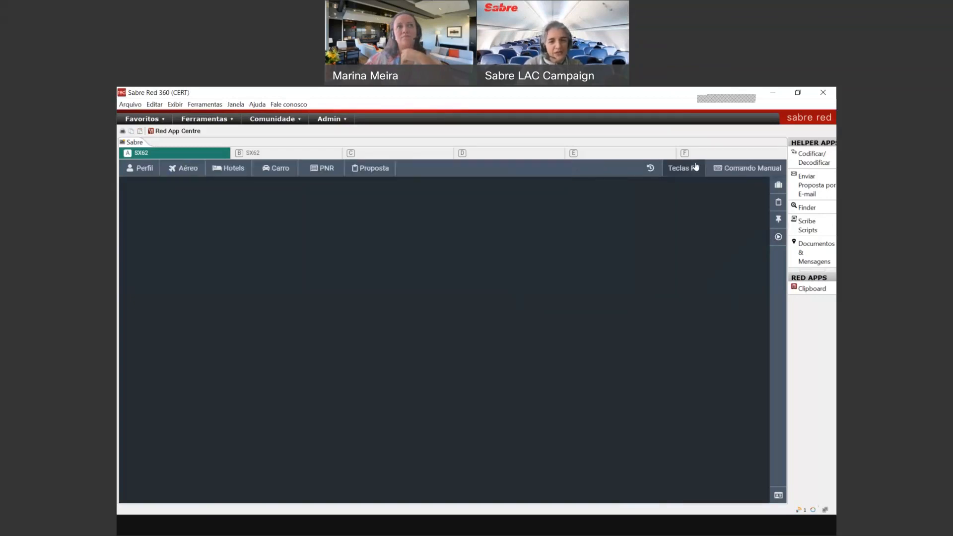
left_click(169, 173)
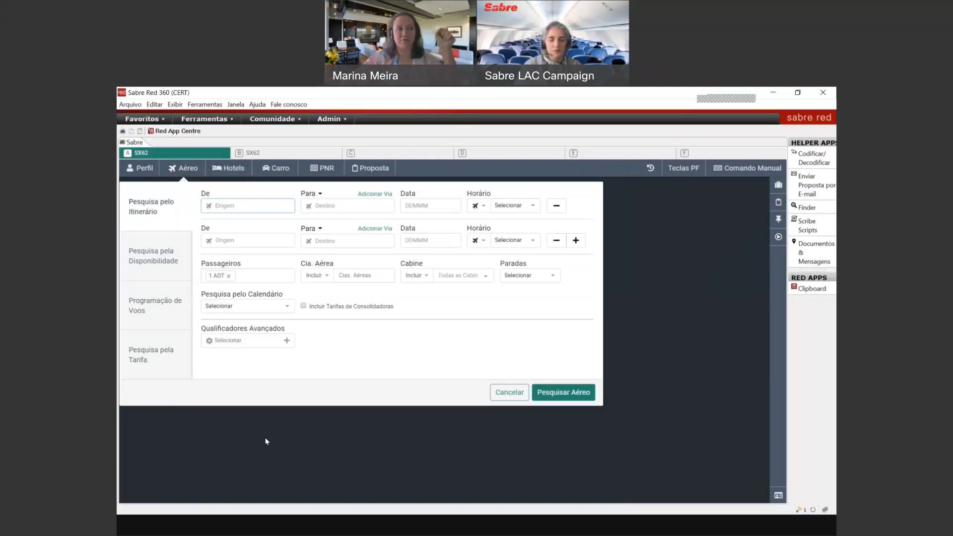
Step: Choose Pesquisa pela Tarifa and enter GRU to SCL departing 7 September 2022
left_click(169, 351)
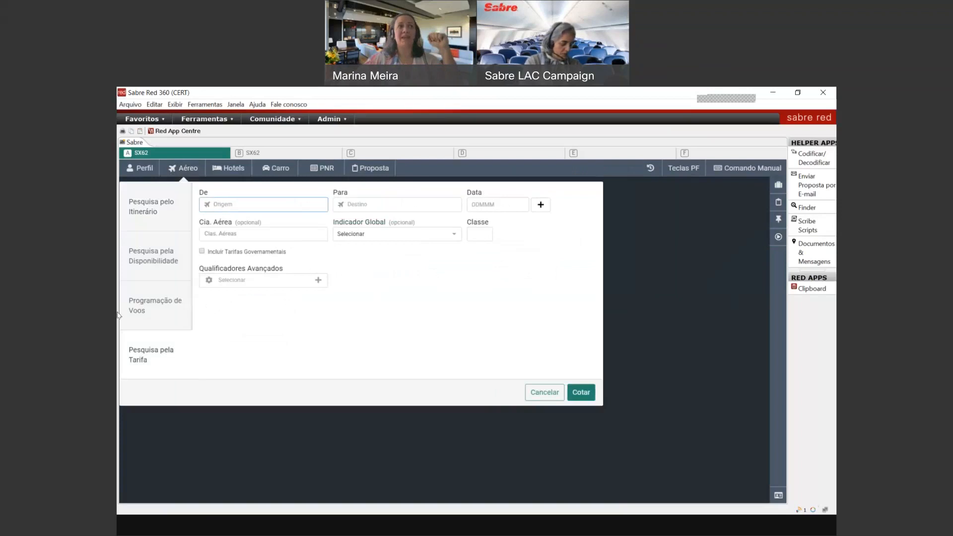
type("fi")
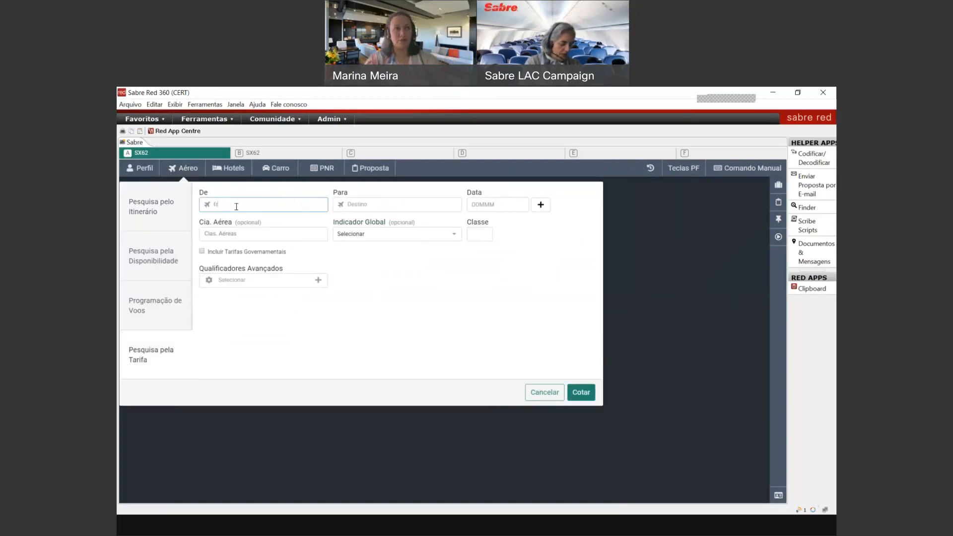
type("u")
key("Return")
type("scl")
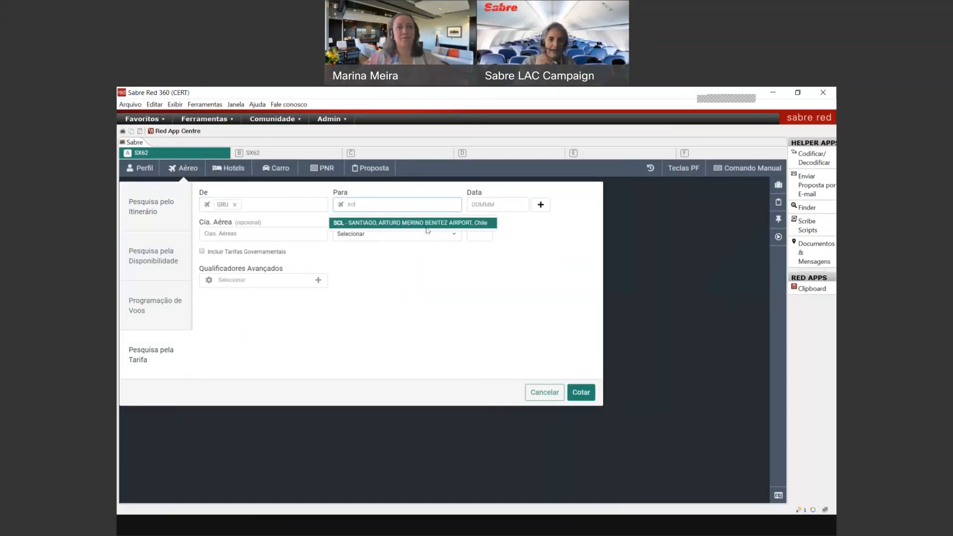
left_click(426, 227)
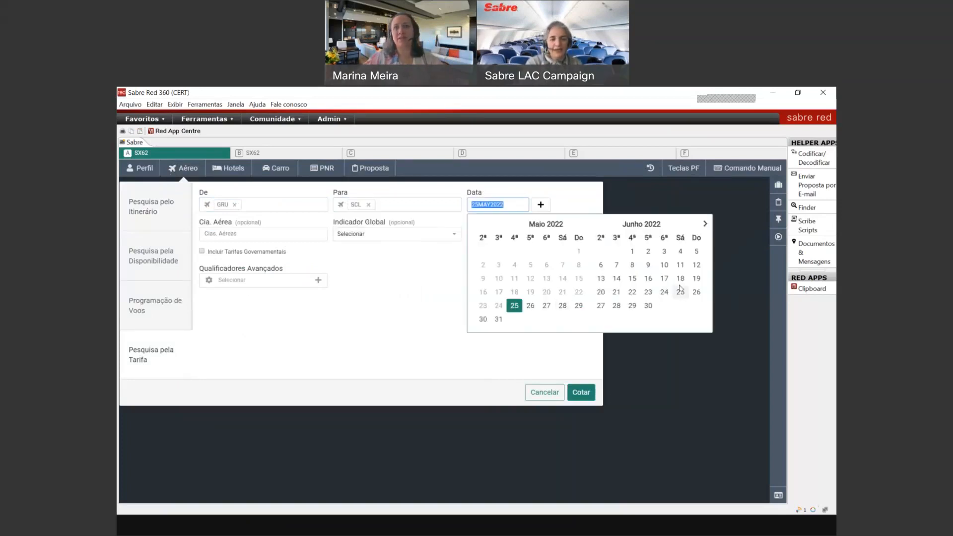
left_click(705, 225)
left_click(705, 225)
left_click(705, 225)
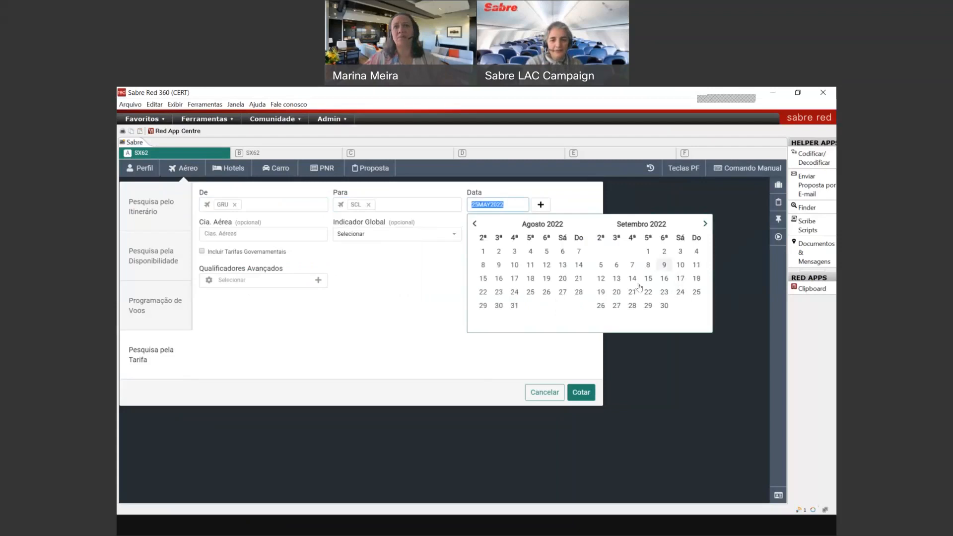
left_click(632, 264)
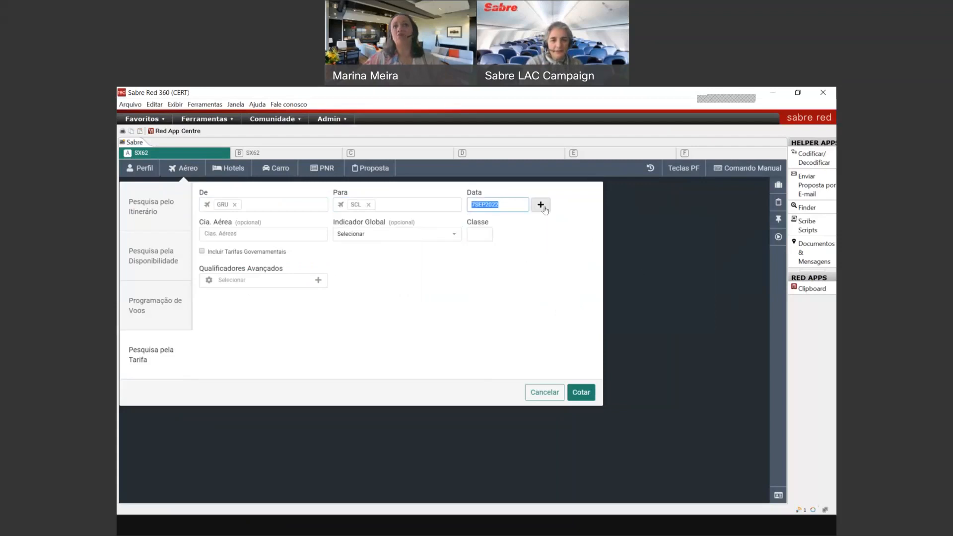
Step: Add the SCL–GRU return on 13 September 2022 and run the Cotar fare quote
left_click(540, 204)
left_click(494, 233)
left_click(499, 307)
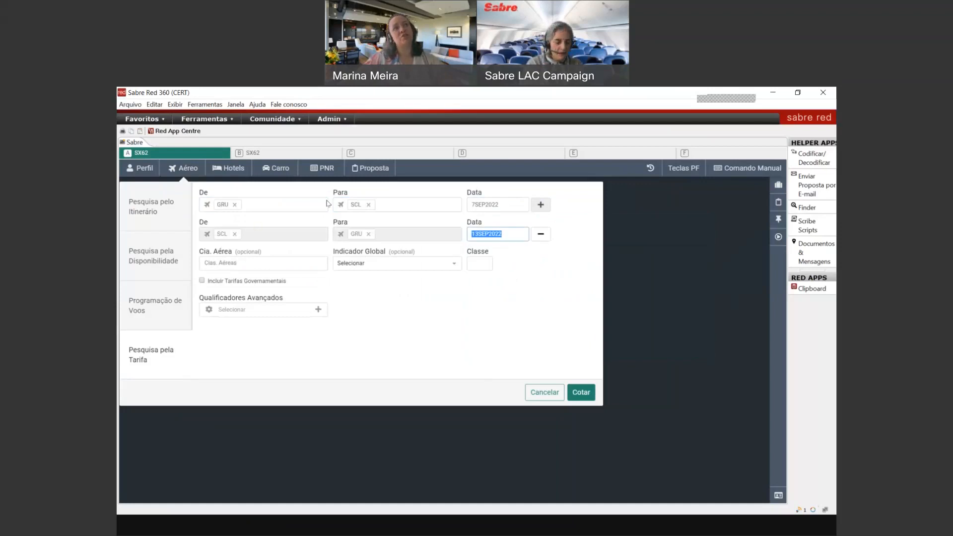
left_click(284, 306)
left_click(442, 319)
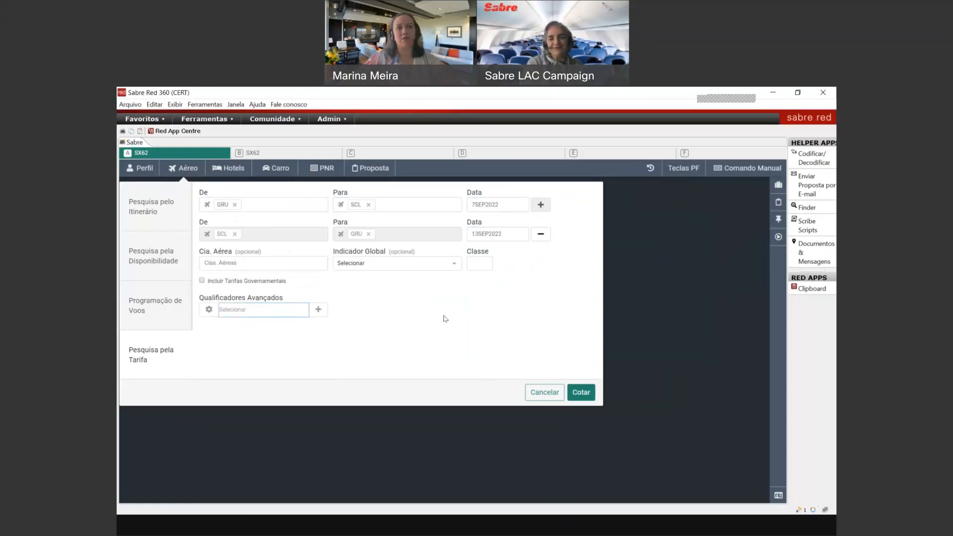
left_click(580, 390)
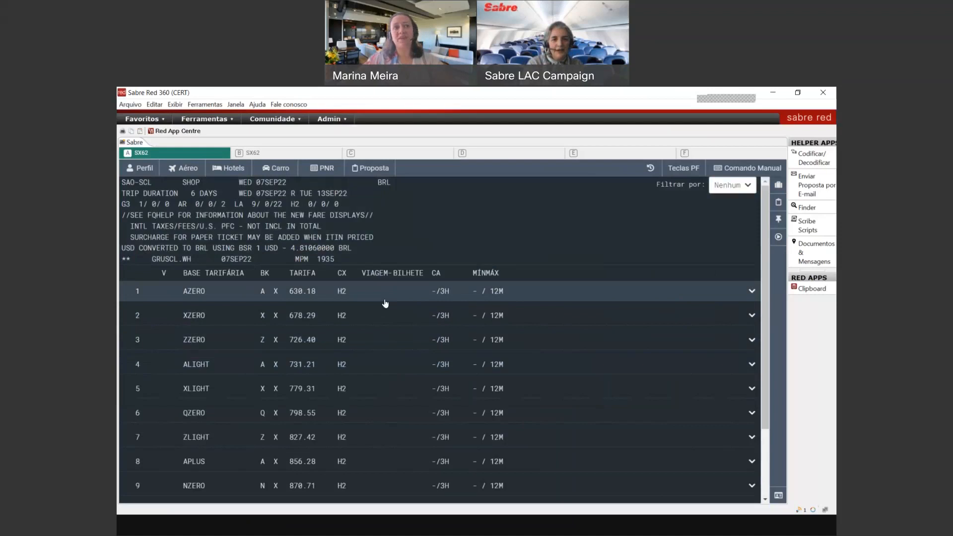
Step: Scroll to fare 63 QLESLZ0E and search its dates; none are available within 90 days
scroll(443, 377, "down", 8)
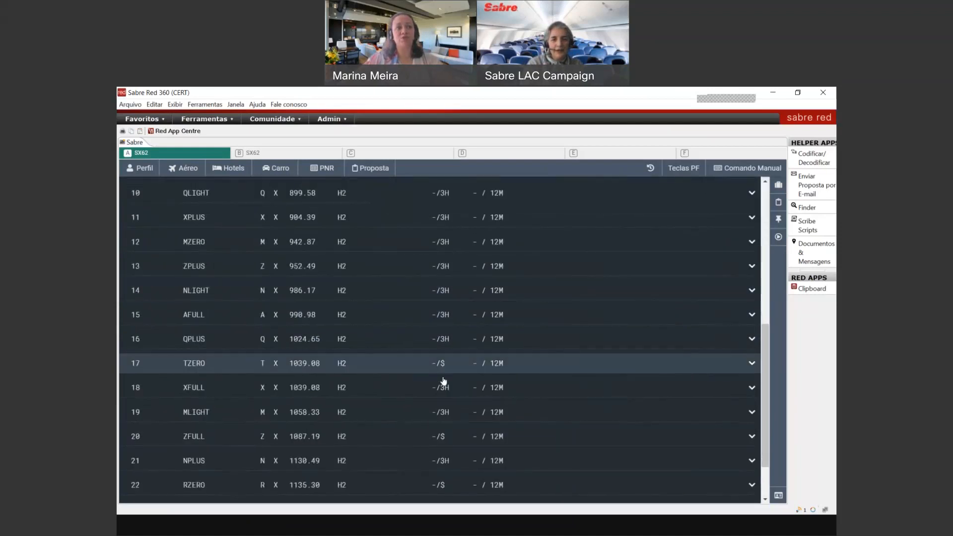
scroll(444, 380, "down", 20)
scroll(444, 380, "down", 12)
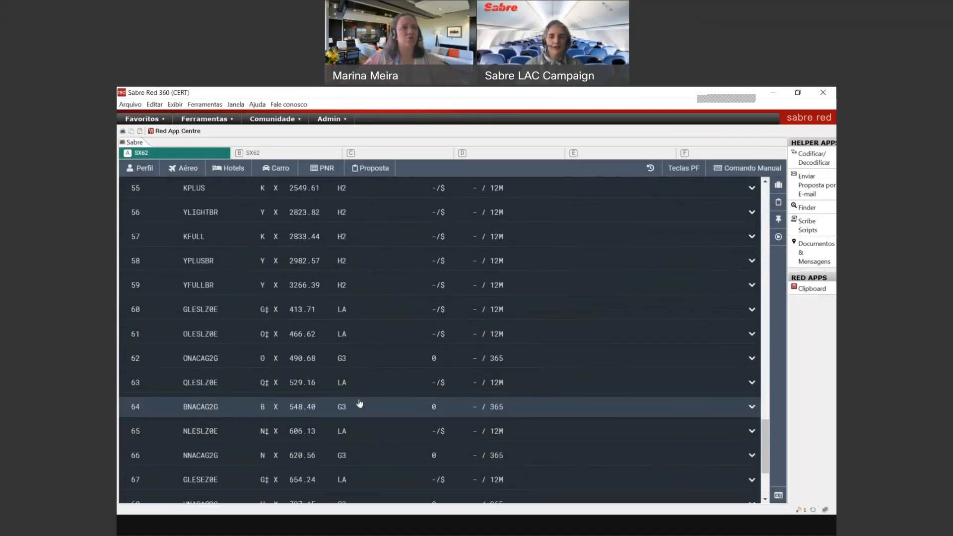
left_click(423, 388)
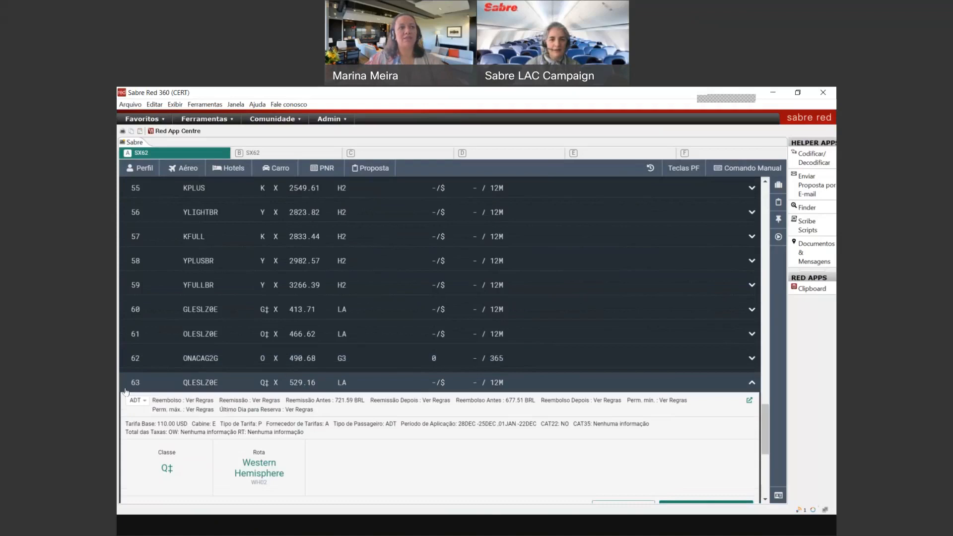
scroll(656, 423, "down", 1)
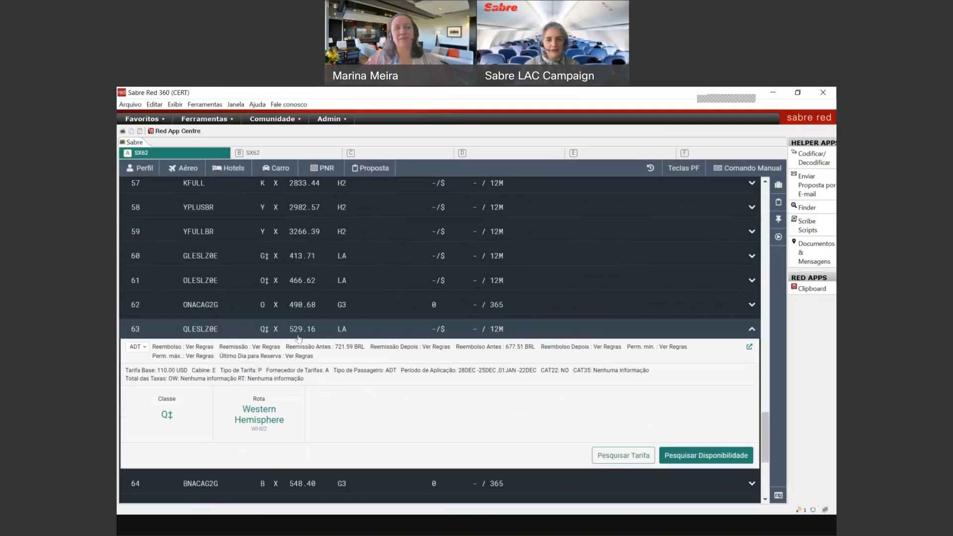
left_click(625, 456)
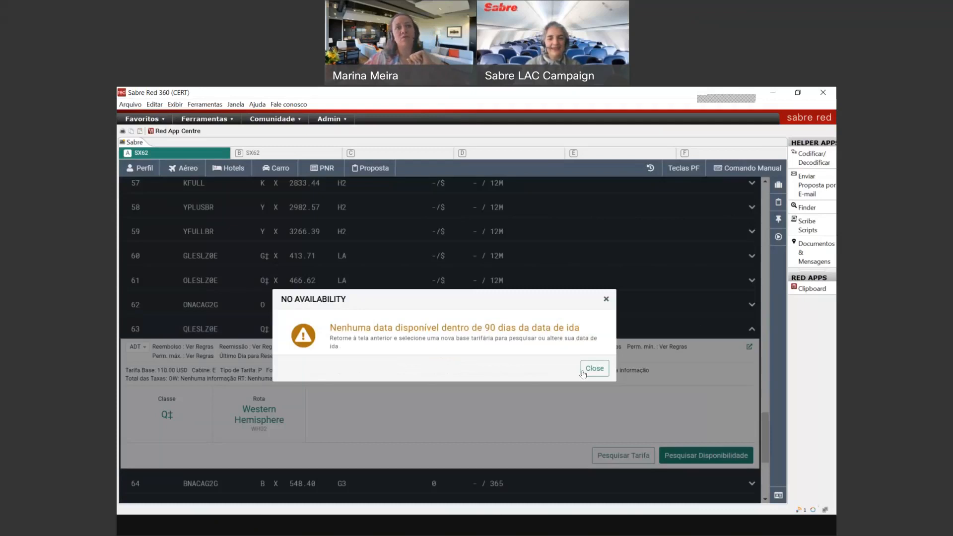
Step: Search available dates for the GLESEZ0E and NLESEZ0E fares, each without availability
left_click(594, 368)
scroll(574, 415, "down", 4)
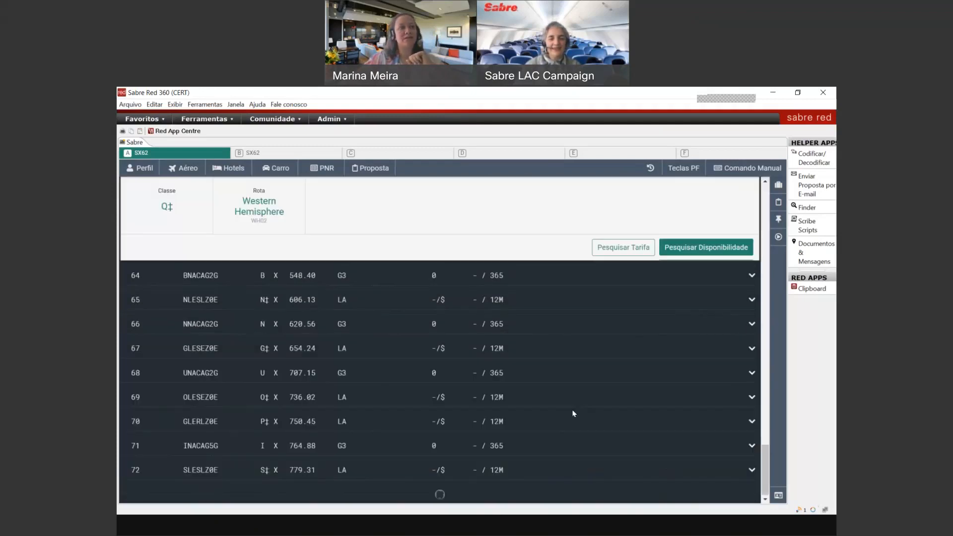
left_click(463, 348)
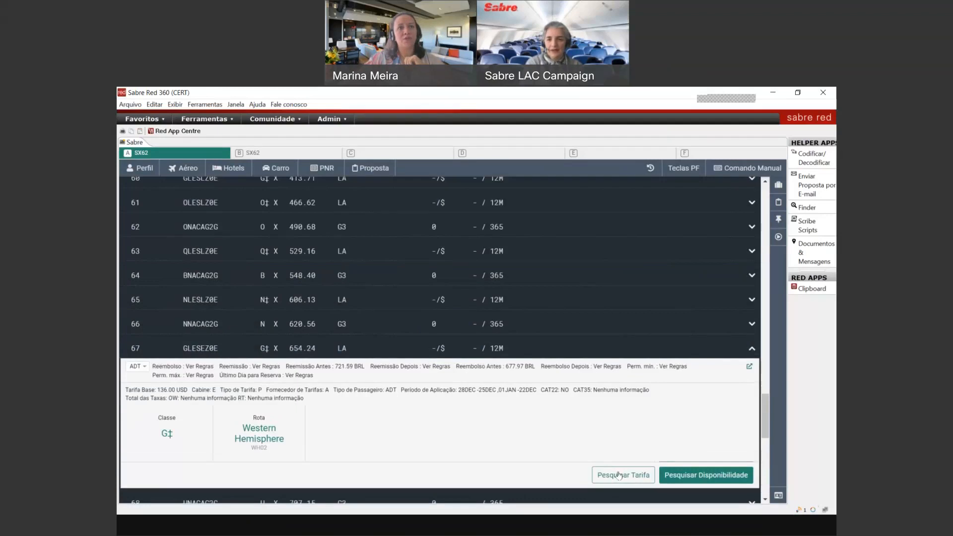
left_click(619, 475)
left_click(594, 368)
scroll(570, 401, "down", 5)
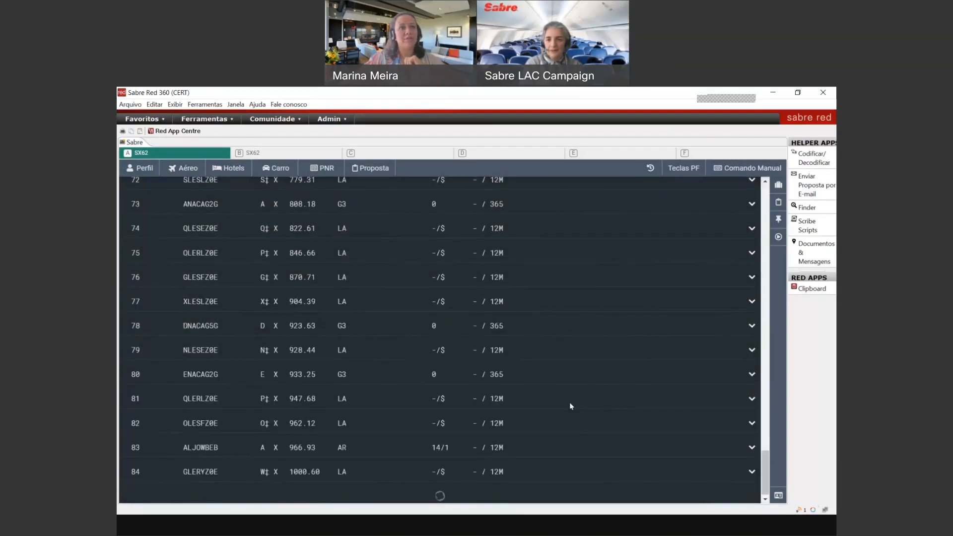
left_click(535, 348)
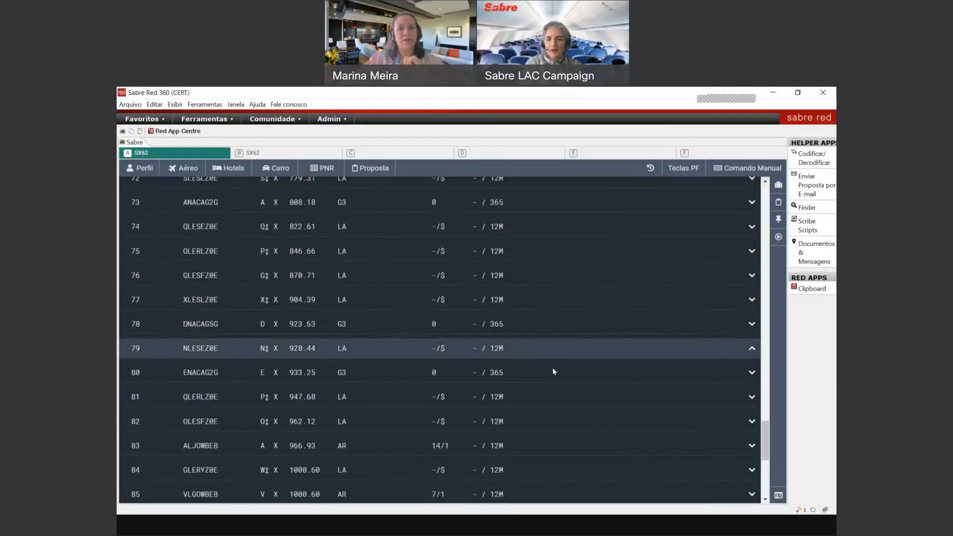
left_click(629, 465)
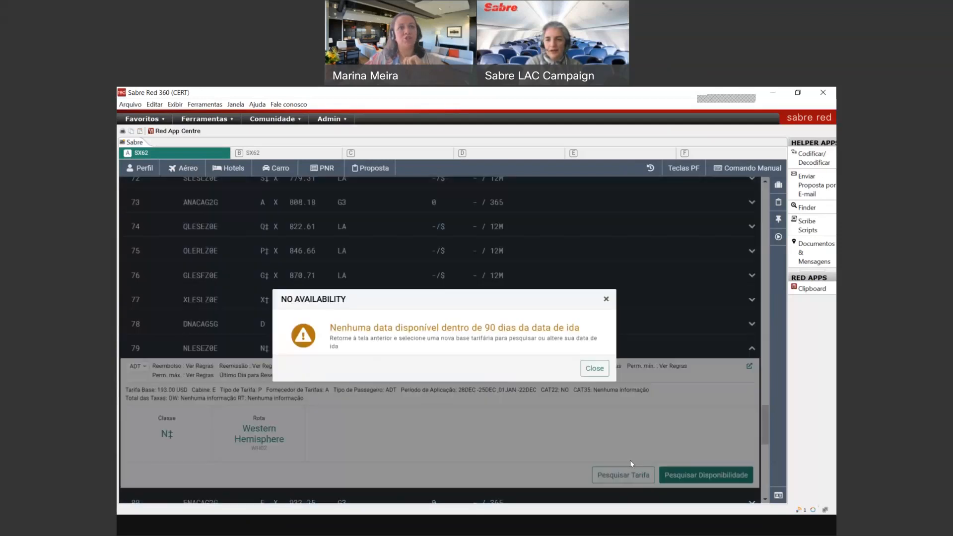
Step: Check the NLERLZ0E and SLESEZ0E fares, both without availability, then show the command history
left_click(587, 366)
scroll(594, 388, "down", 5)
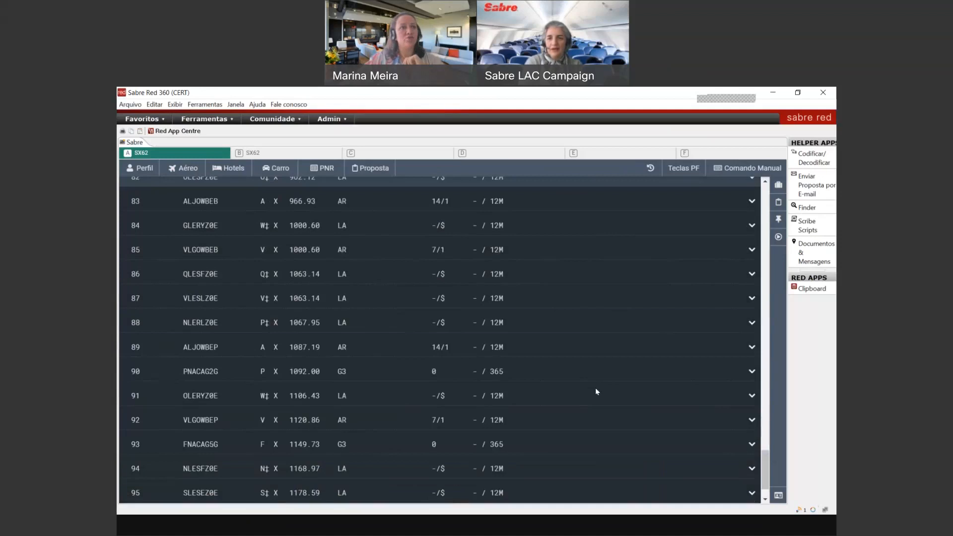
left_click(578, 330)
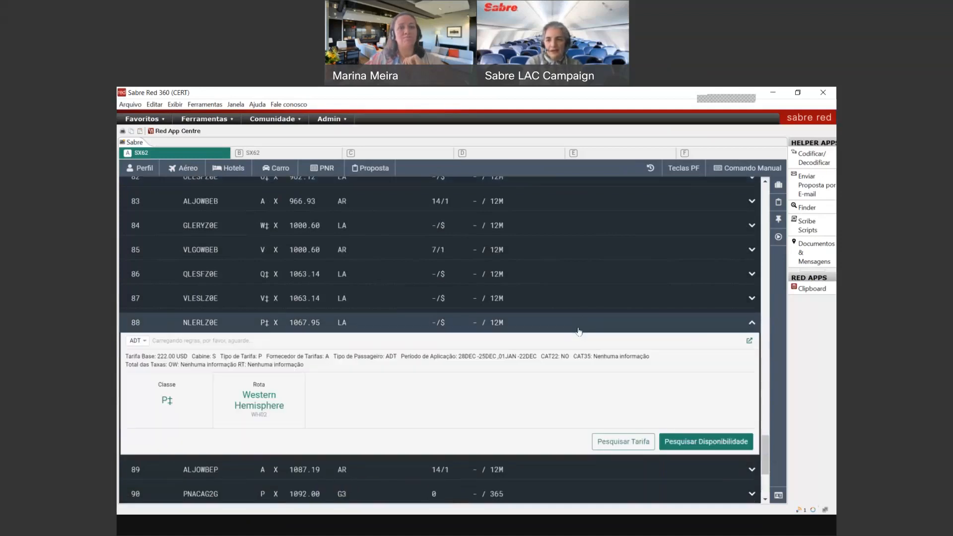
left_click(640, 446)
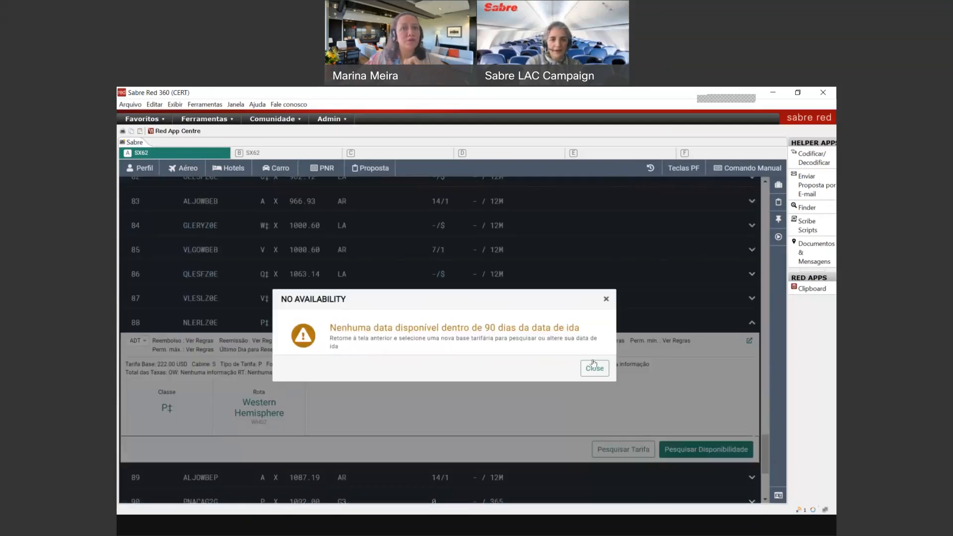
left_click(593, 362)
scroll(591, 377, "down", 3)
scroll(590, 384, "down", 1)
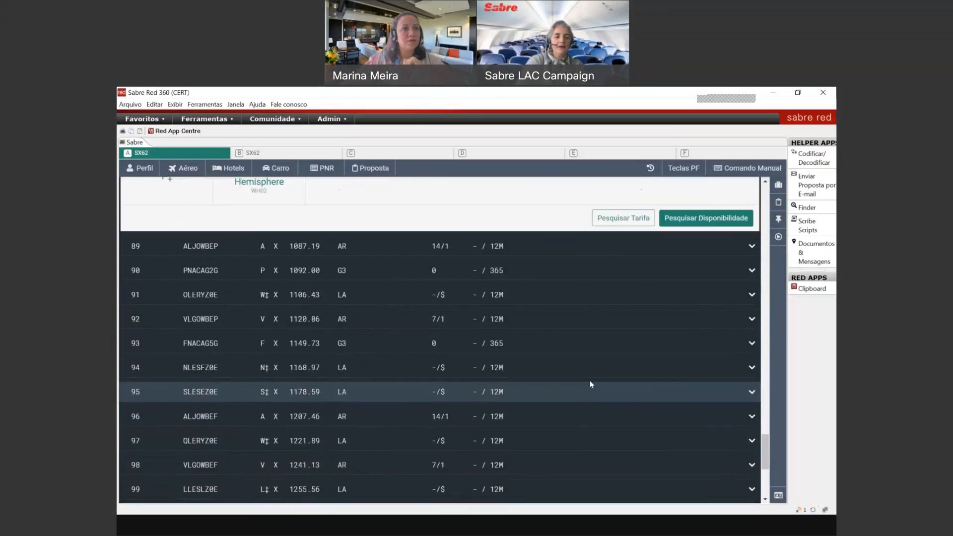
left_click(591, 391)
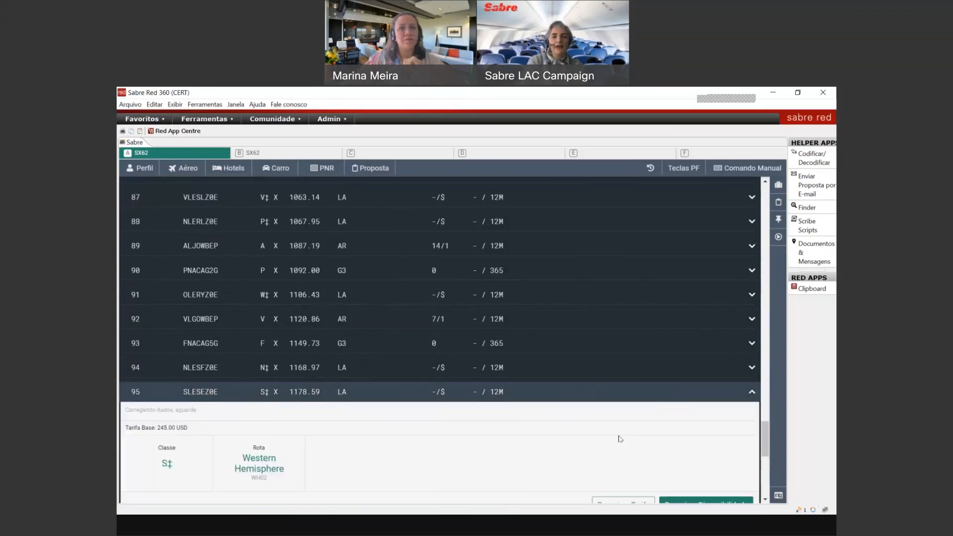
left_click(626, 500)
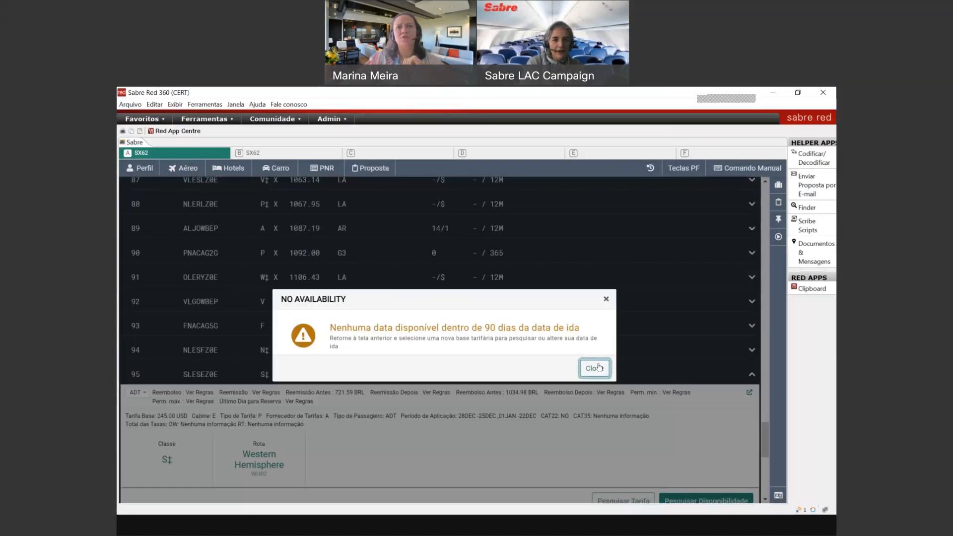
left_click(595, 368)
left_click(650, 167)
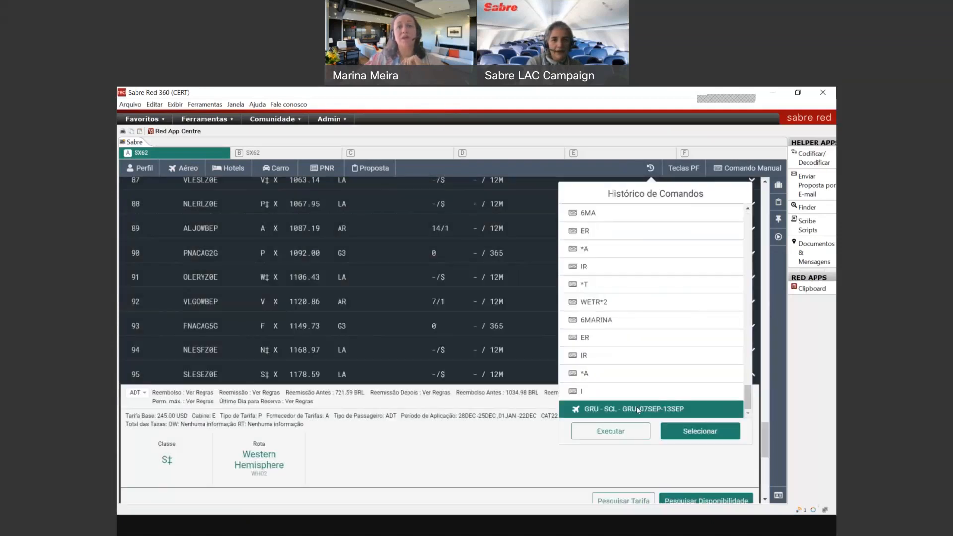
Step: Reload the GRU–SCL–GRU 07SEP–13SEP round-trip search from the command history
left_click(655, 169)
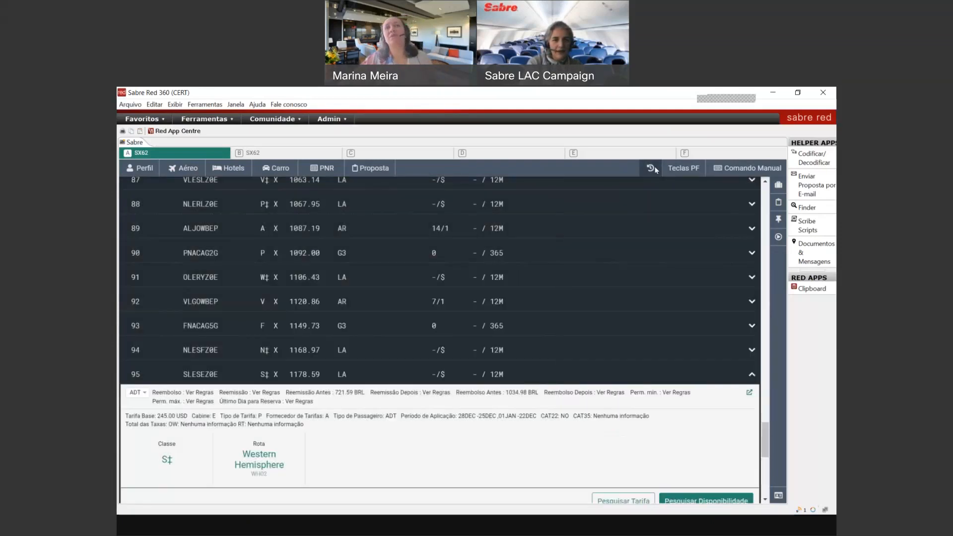
left_click(654, 169)
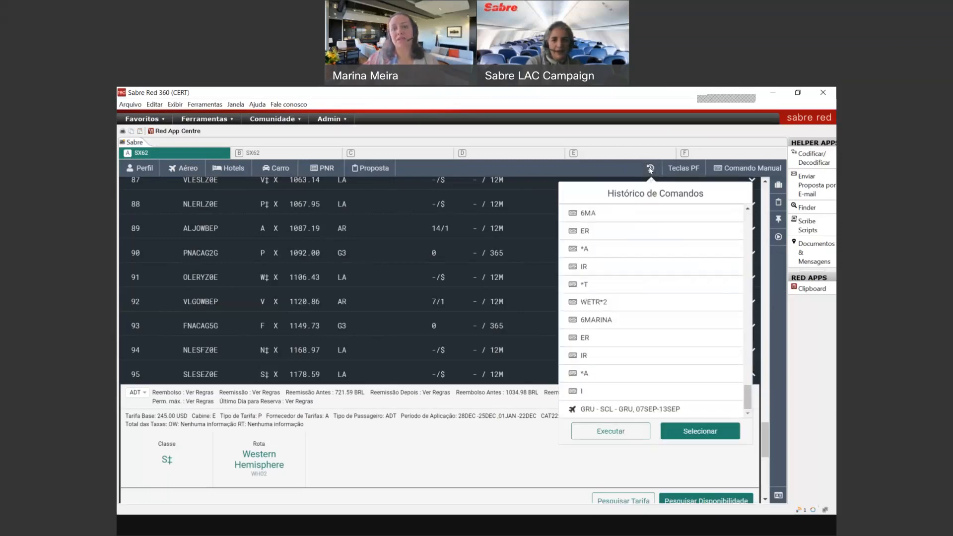
left_click(204, 104)
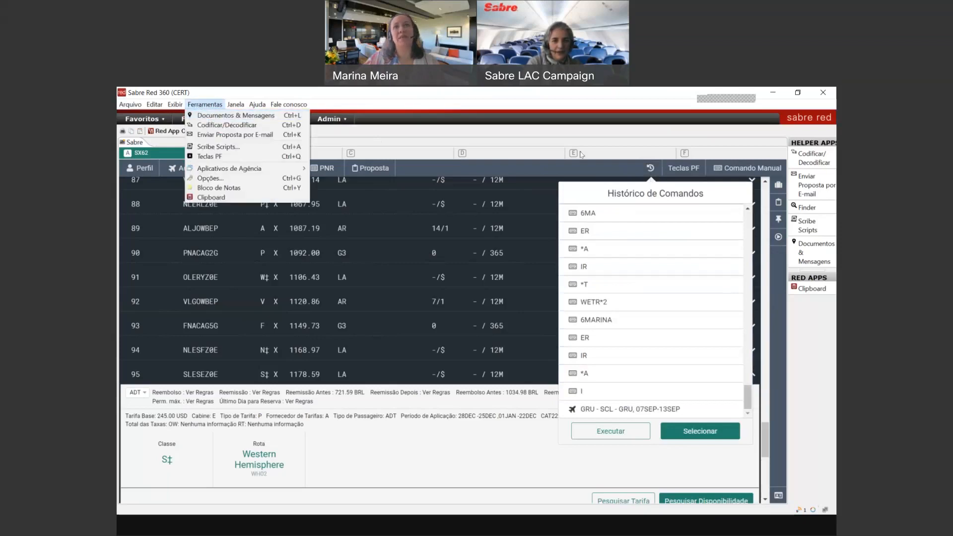
left_click(647, 170)
left_click(647, 171)
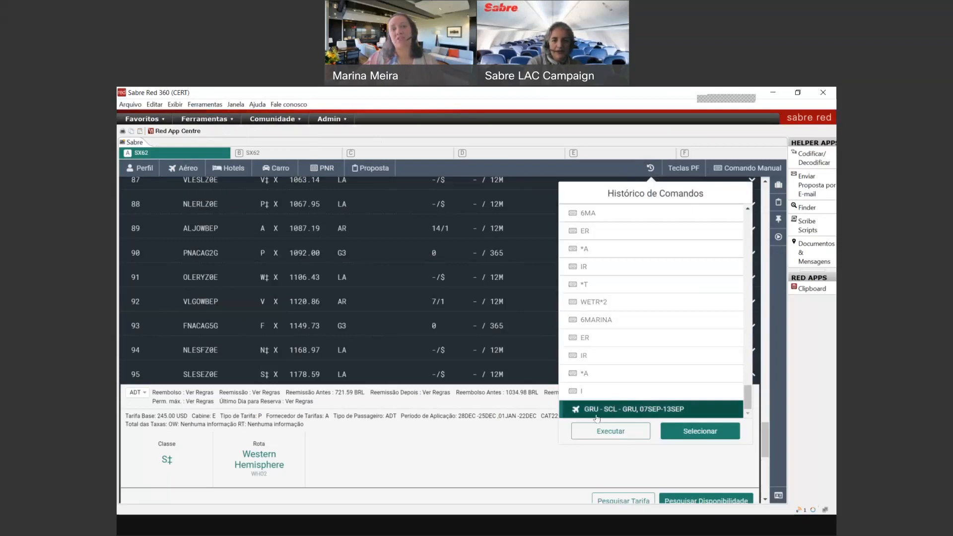
left_click(687, 434)
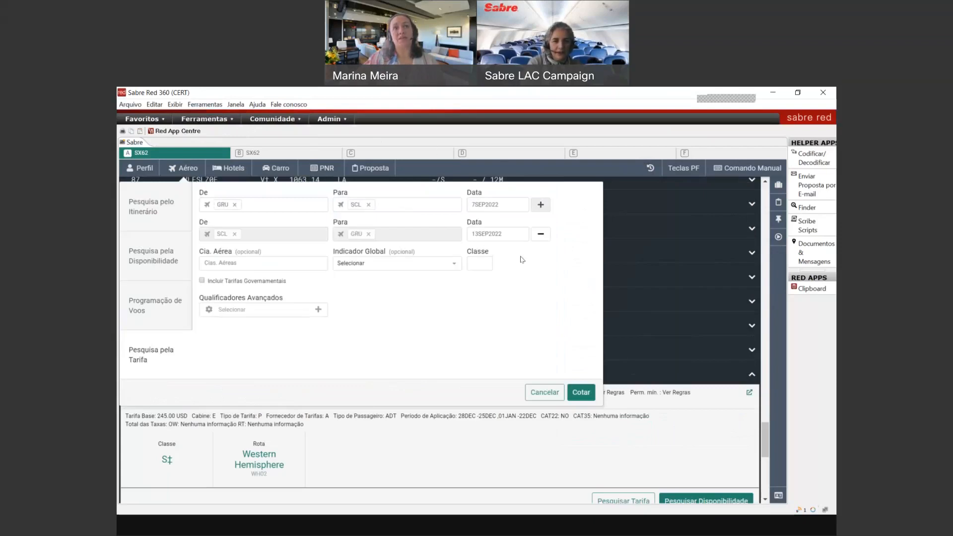
Step: Change the dates to 14 Sep outbound and 20 Sep return and re-quote the fares
left_click(498, 204)
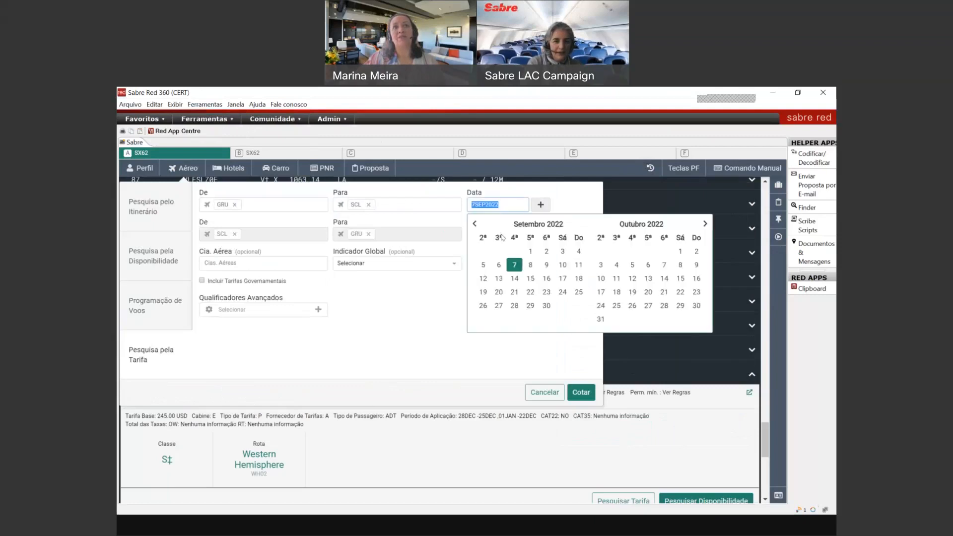
left_click(514, 279)
left_click(492, 234)
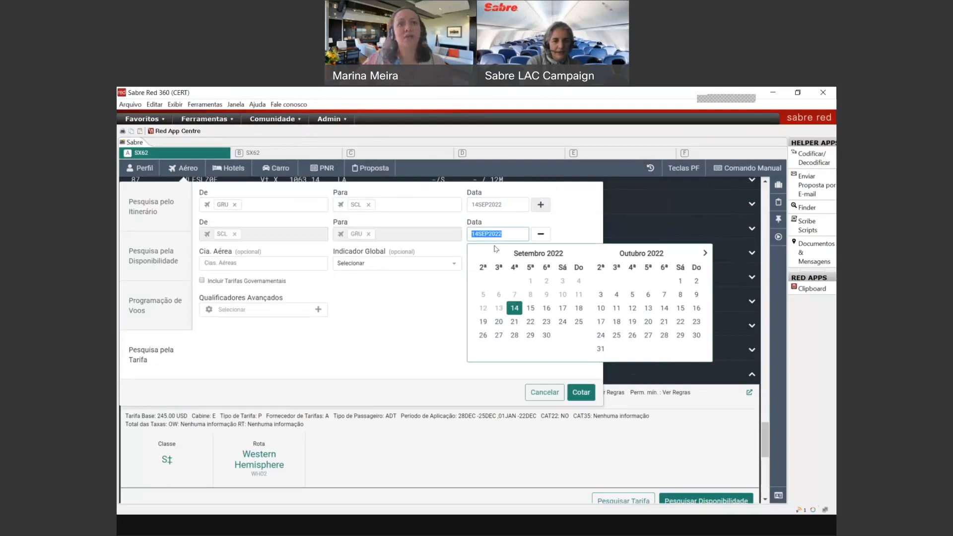
left_click(495, 248)
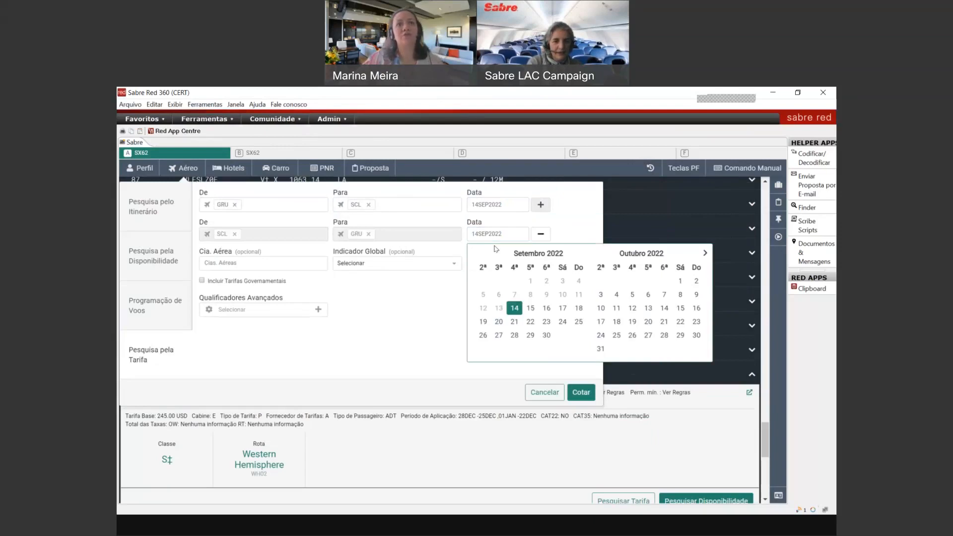
left_click(499, 321)
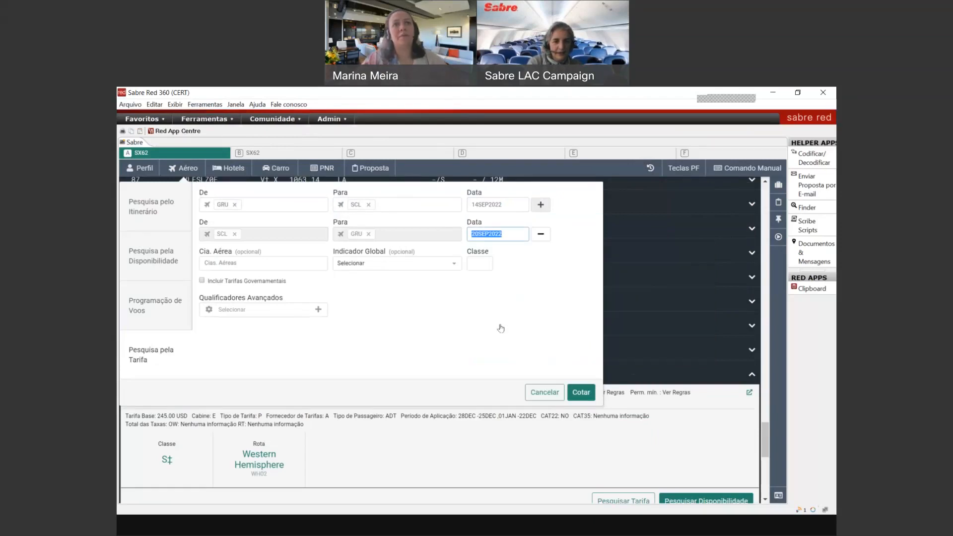
left_click(581, 393)
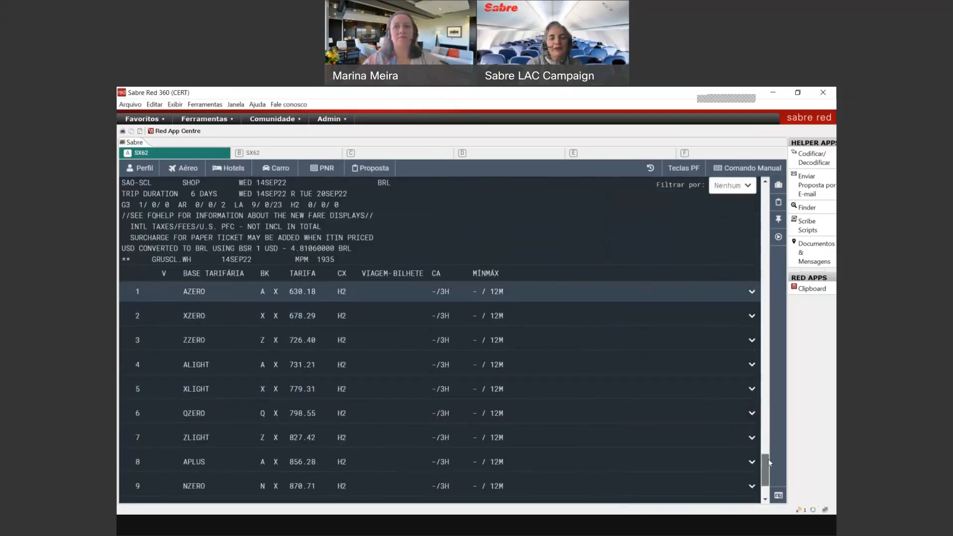
Step: Scroll to fare 63 QLESLZ0E and search its dates, finding none within 90 days
scroll(768, 467, "down", 1)
scroll(769, 468, "down", 10)
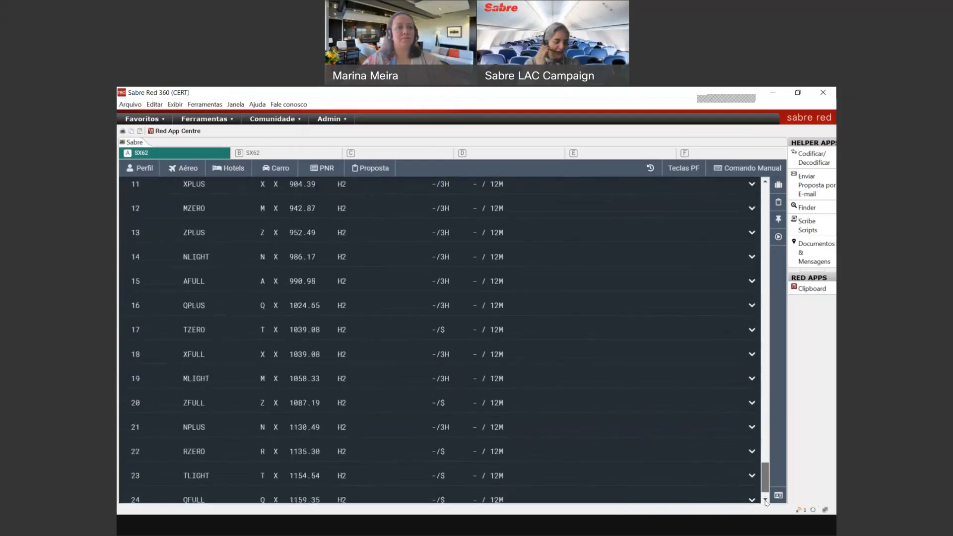
scroll(763, 516, "down", 9)
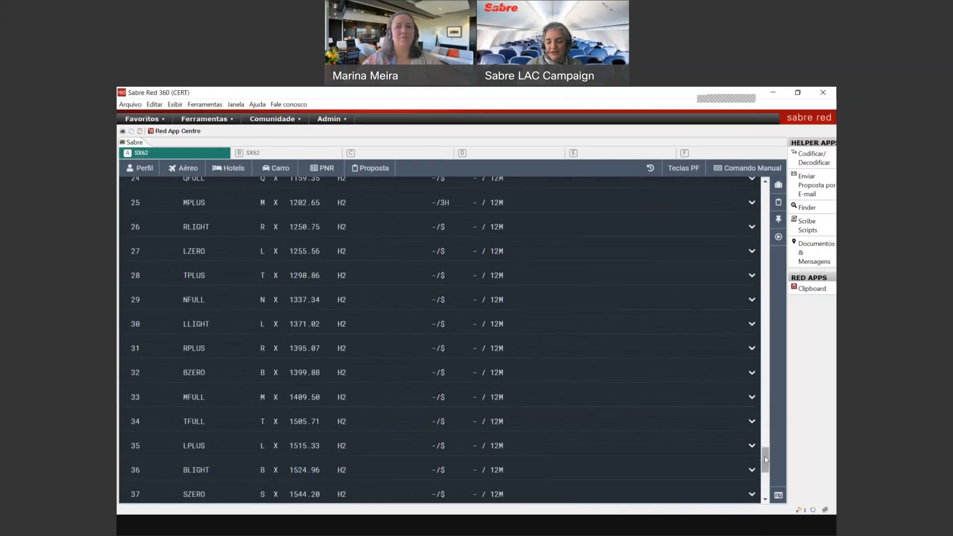
scroll(764, 457, "down", 12)
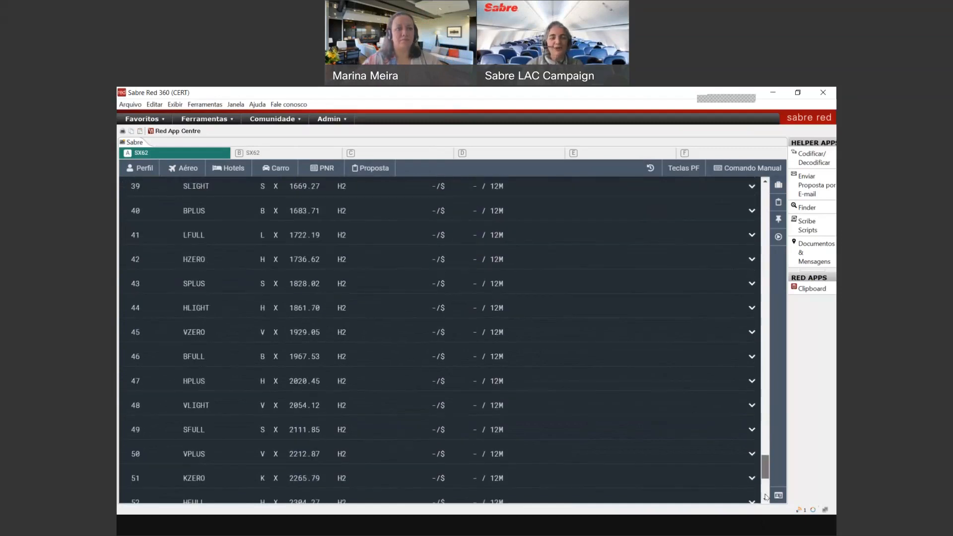
scroll(765, 496, "down", 8)
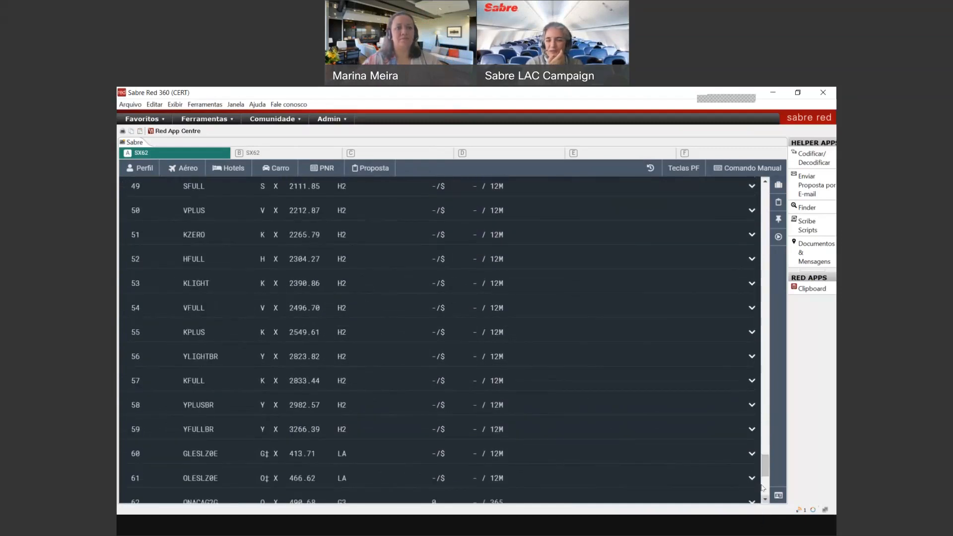
scroll(764, 461, "down", 6)
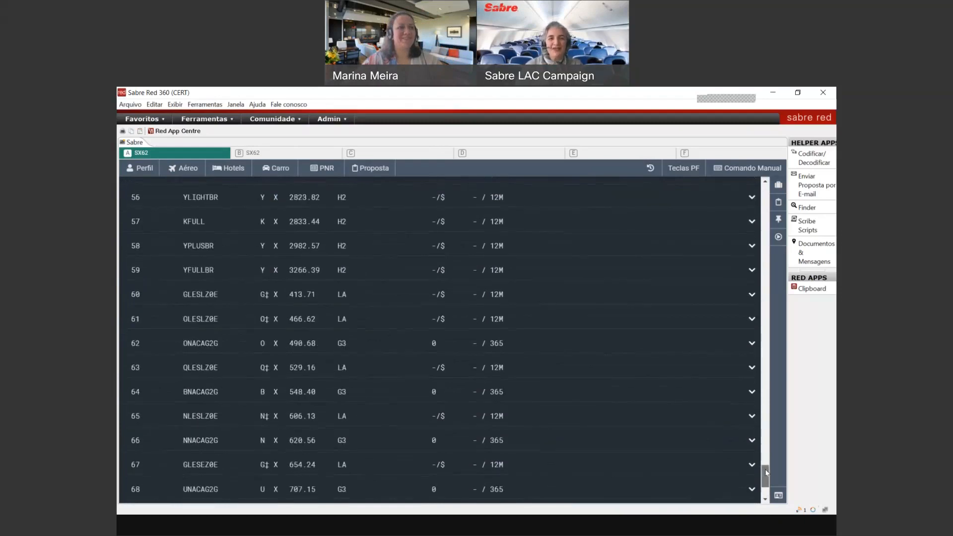
left_click(730, 369)
left_click(624, 486)
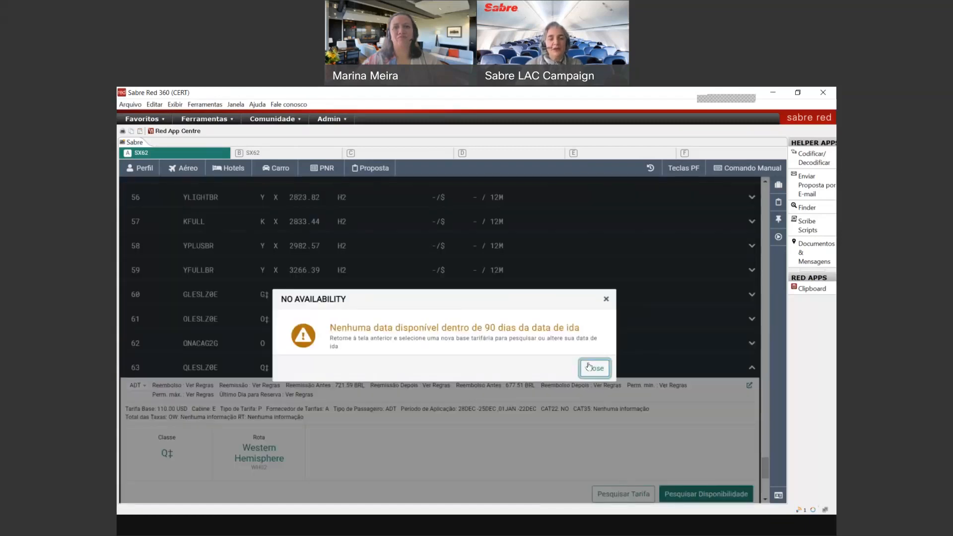
left_click(588, 367)
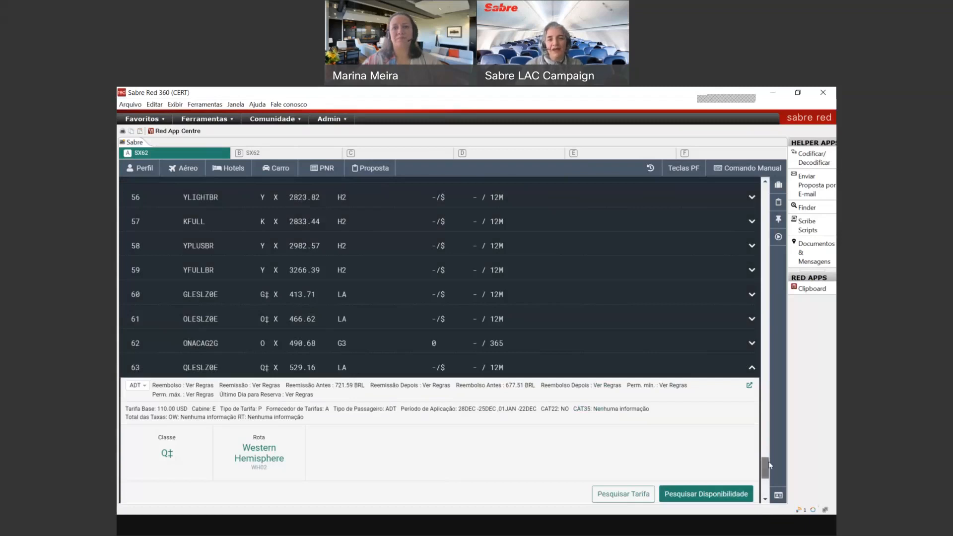
Step: Search dates for fares 69 OLESEZ0E and 77 XLESLZ0E, both without availability
scroll(768, 460, "down", 5)
left_click(525, 392)
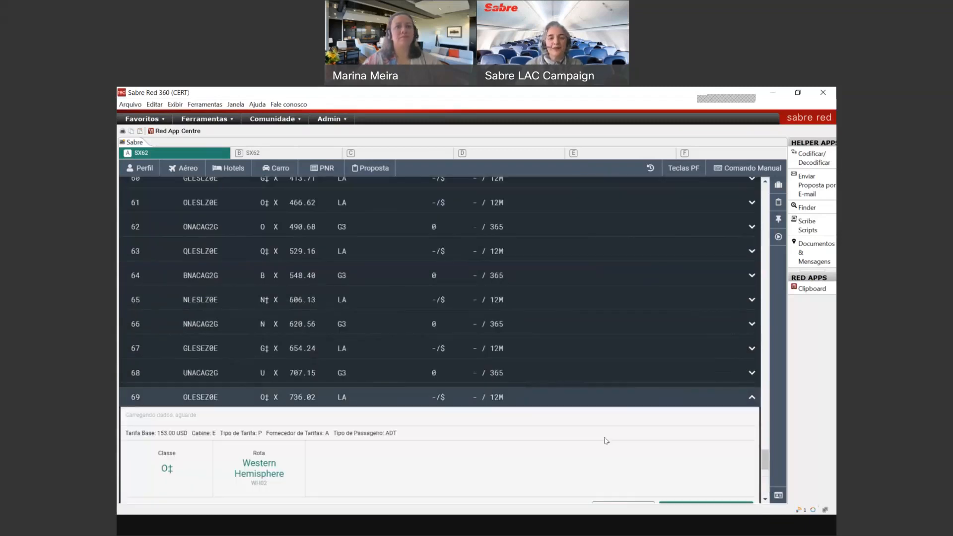
left_click(624, 498)
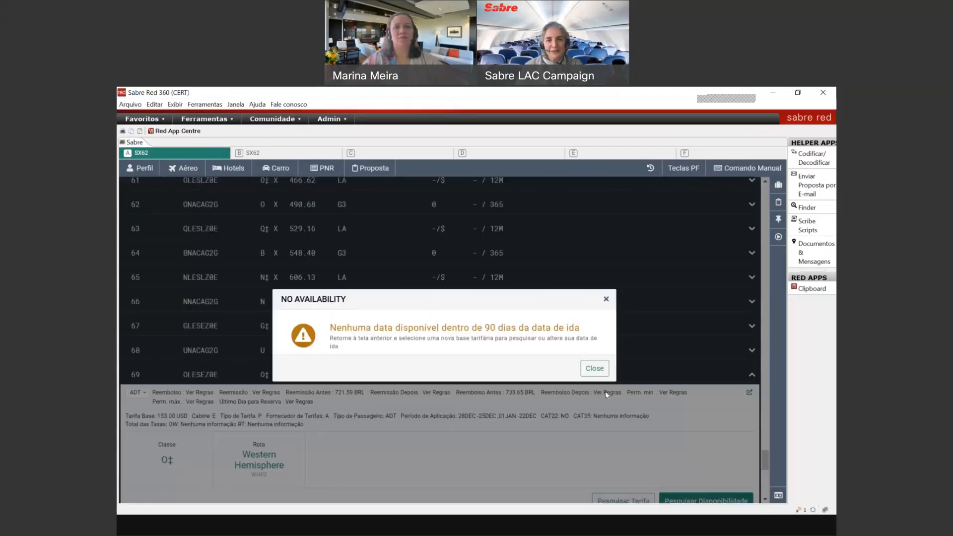
left_click(599, 369)
left_click_drag(766, 456, 766, 478)
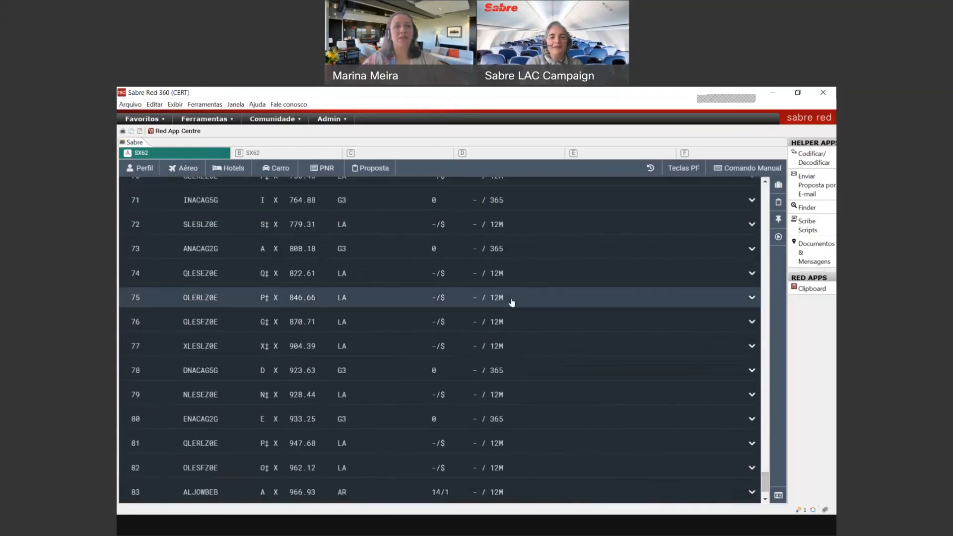
left_click(514, 340)
left_click(605, 473)
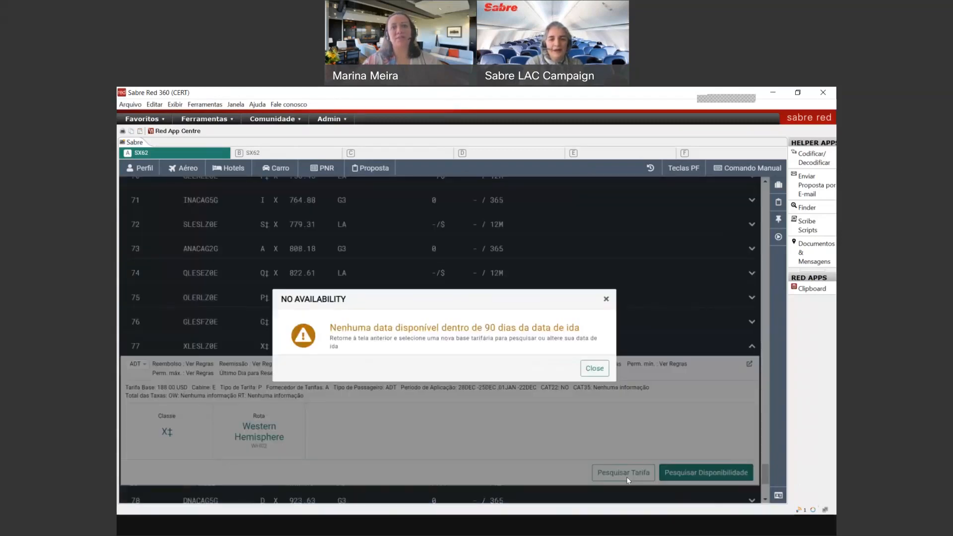
left_click(595, 368)
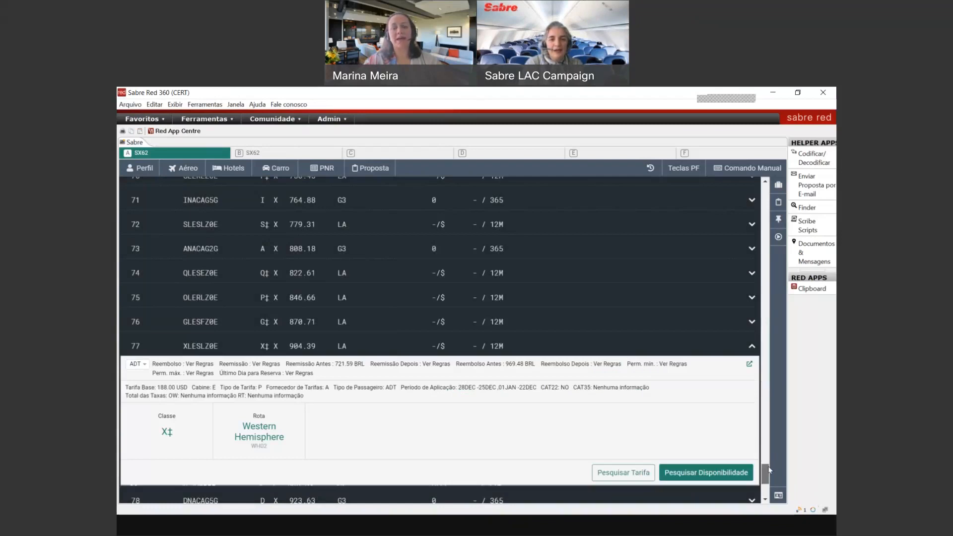
Step: Check fare 82 OLESFZ0E without success, then search dates for fare 99 LLESLZ0E
scroll(560, 436, "down", 3)
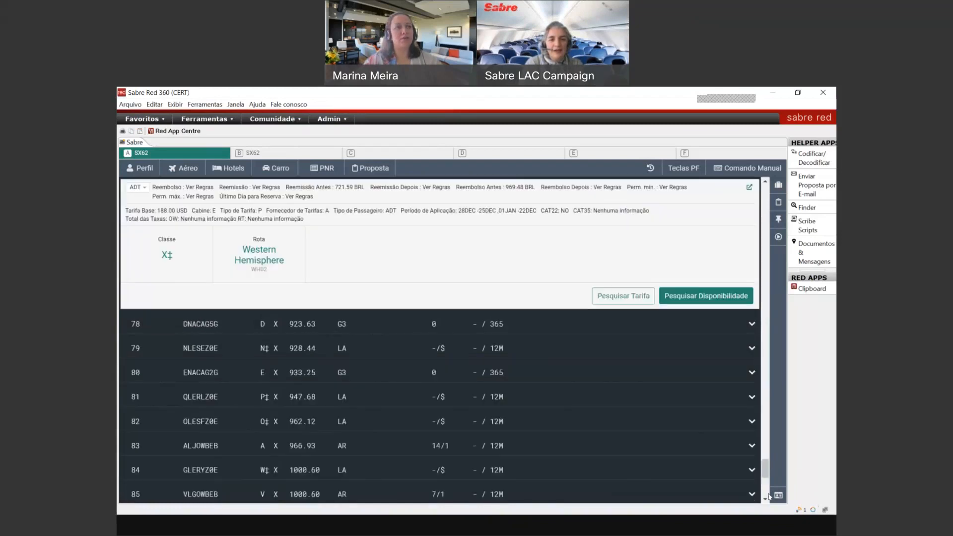
left_click(564, 421)
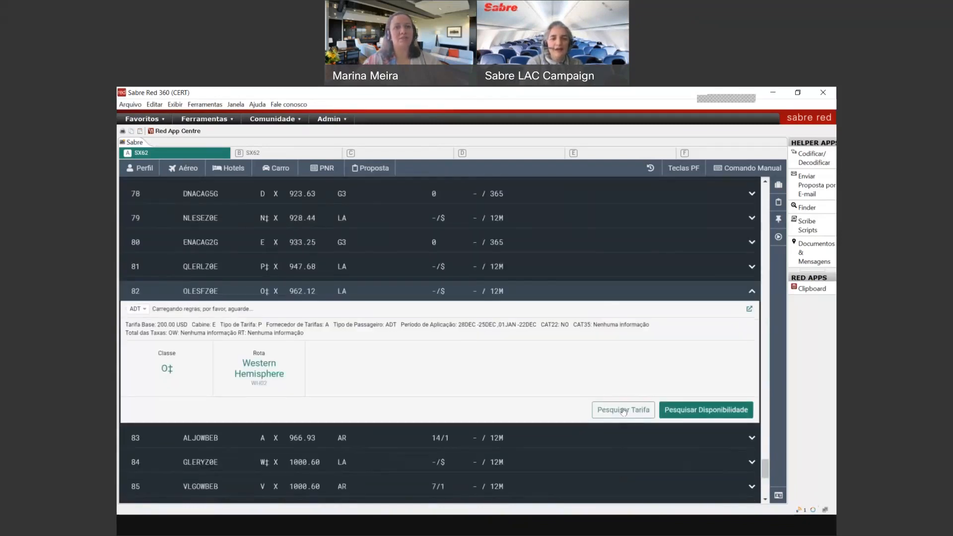
left_click(623, 411)
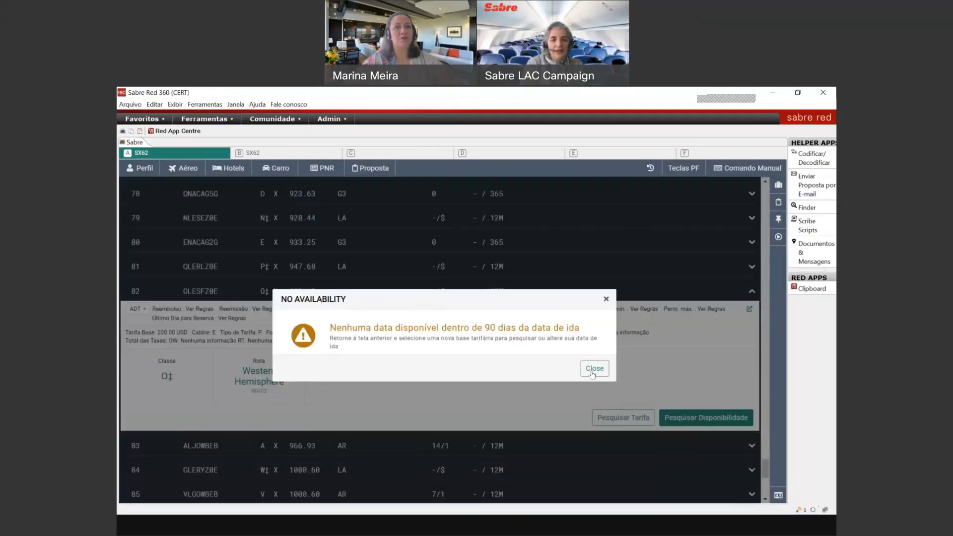
left_click(593, 369)
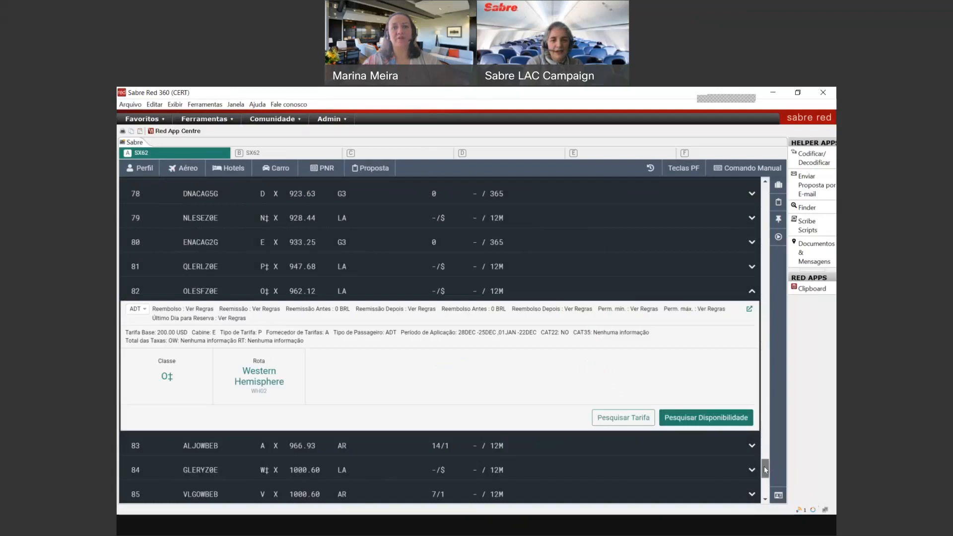
scroll(764, 470, "down", 10)
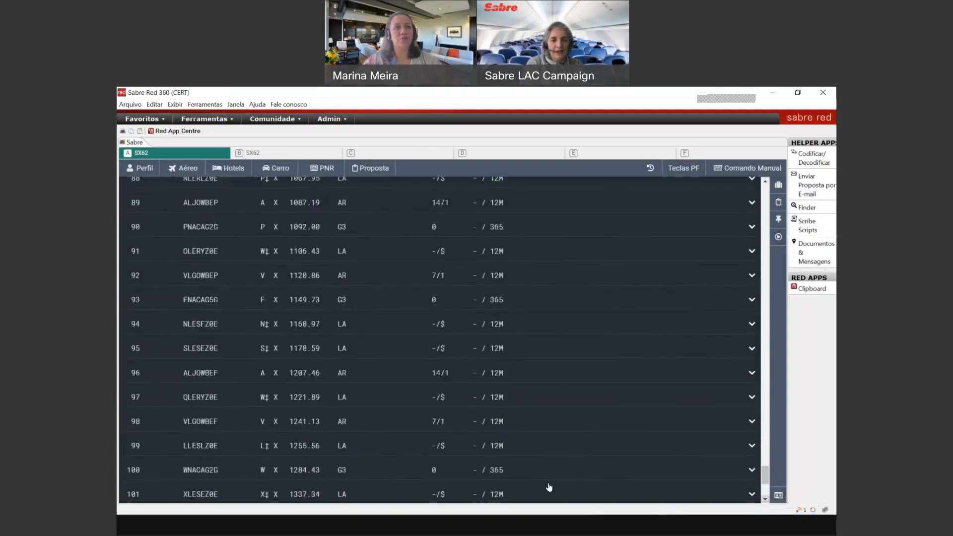
left_click(521, 447)
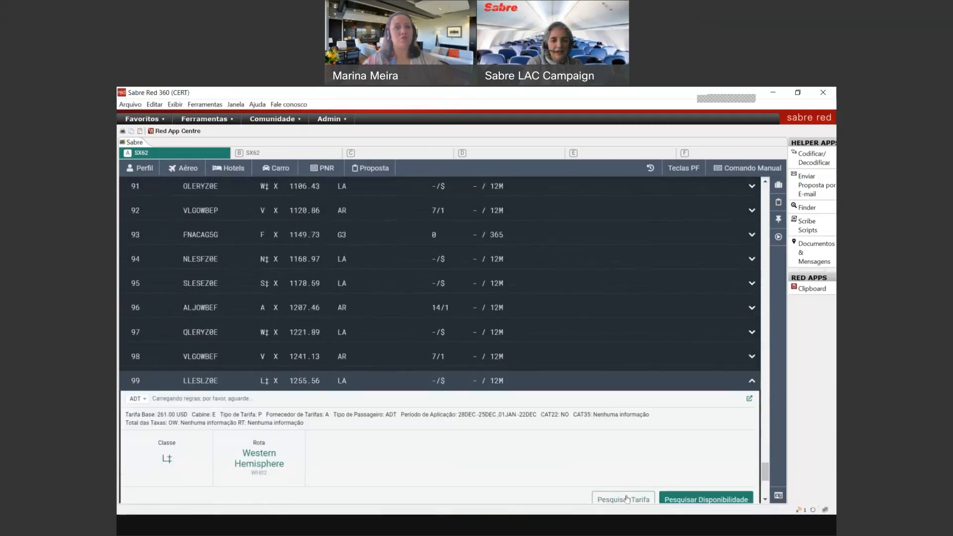
left_click(628, 505)
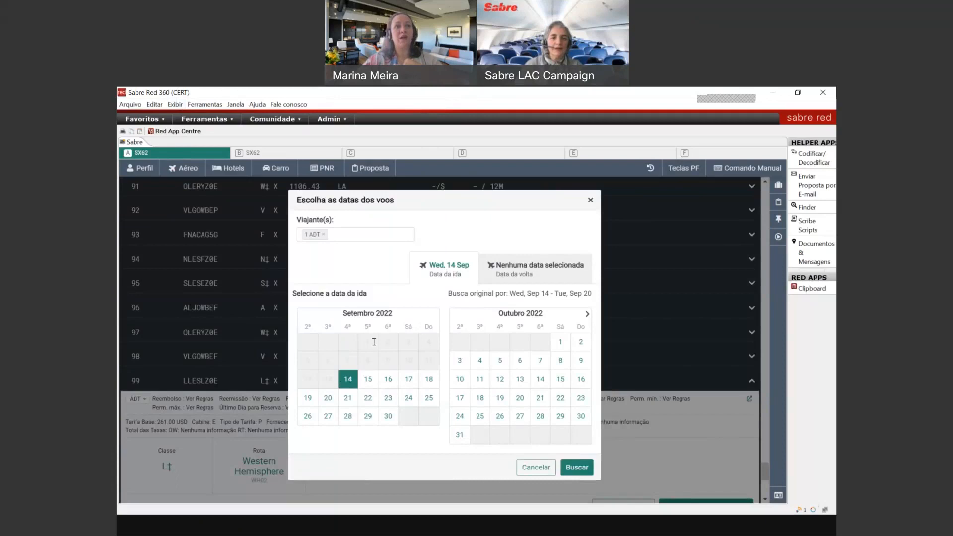
Step: Set Tue 20 Sep as the return date alongside the 14 Sep departure and search flights
double_click(544, 293)
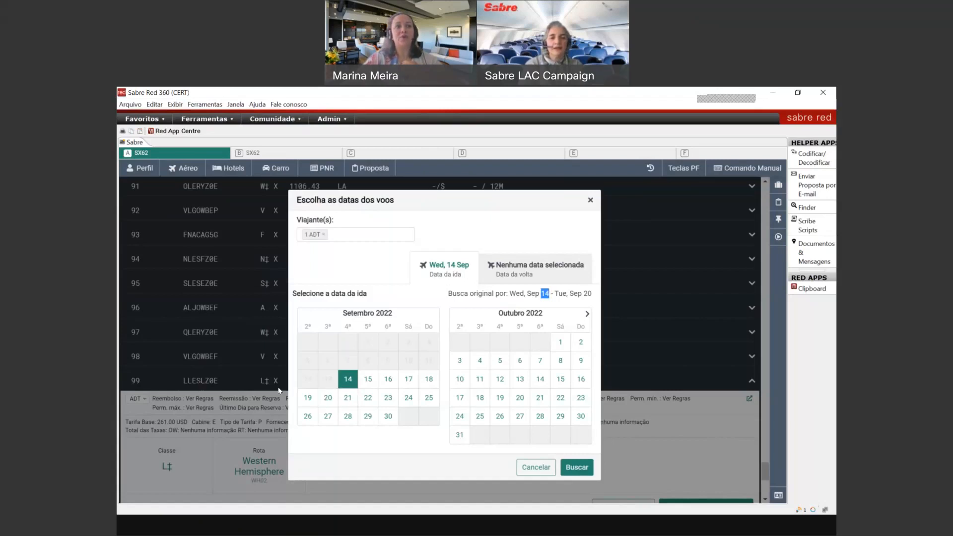
left_click(586, 315)
left_click(586, 315)
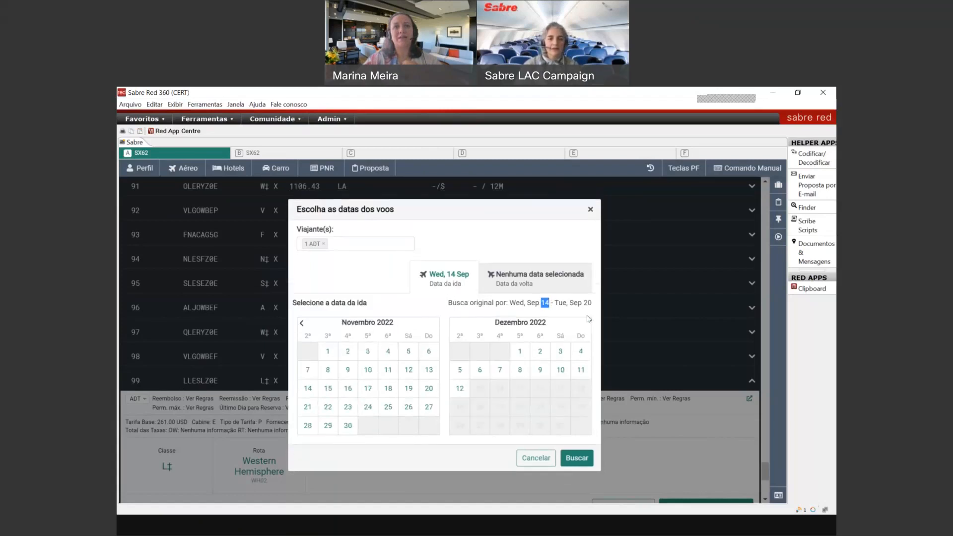
left_click(300, 323)
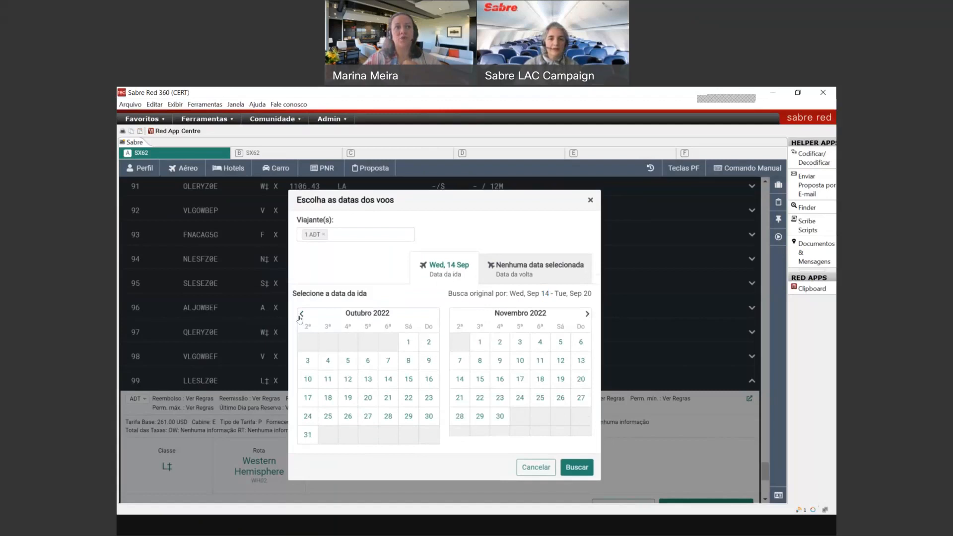
left_click(300, 314)
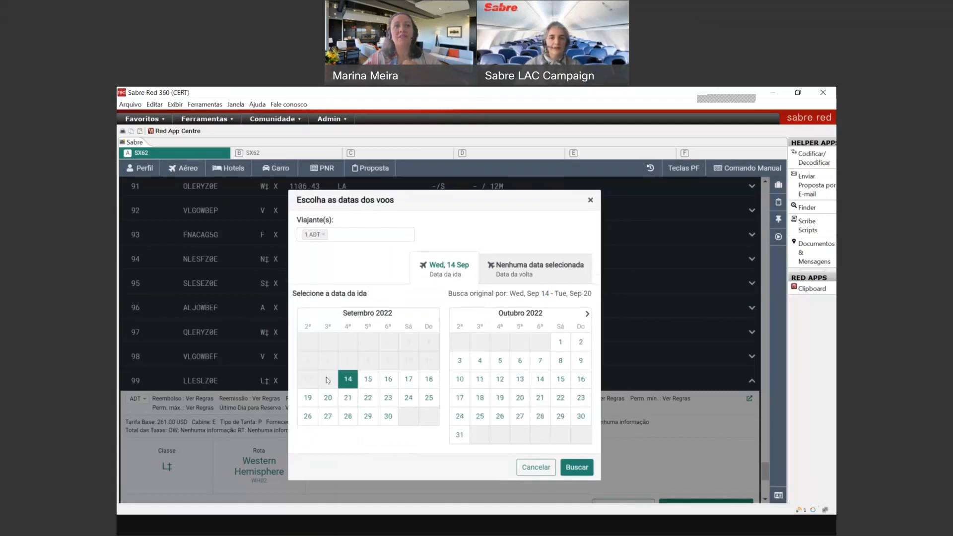
left_click(538, 284)
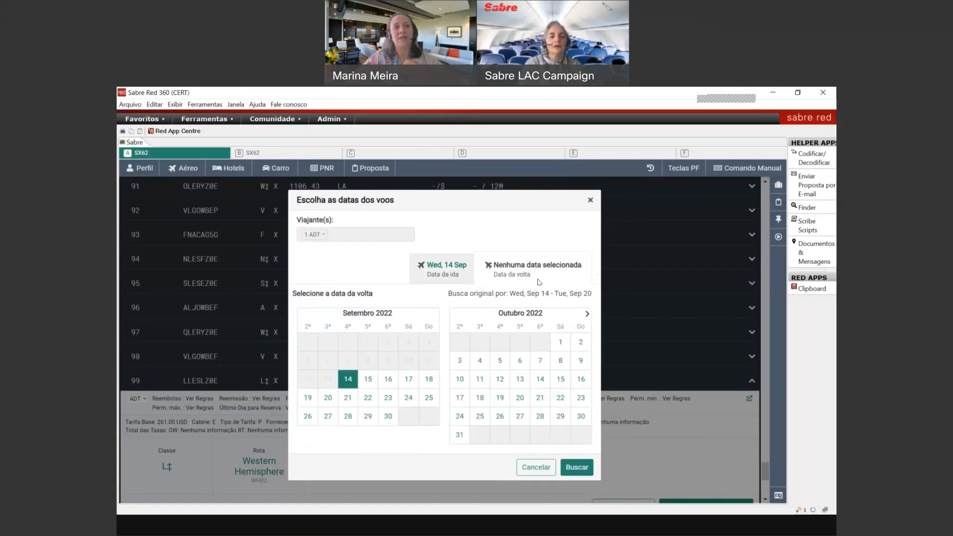
left_click(587, 314)
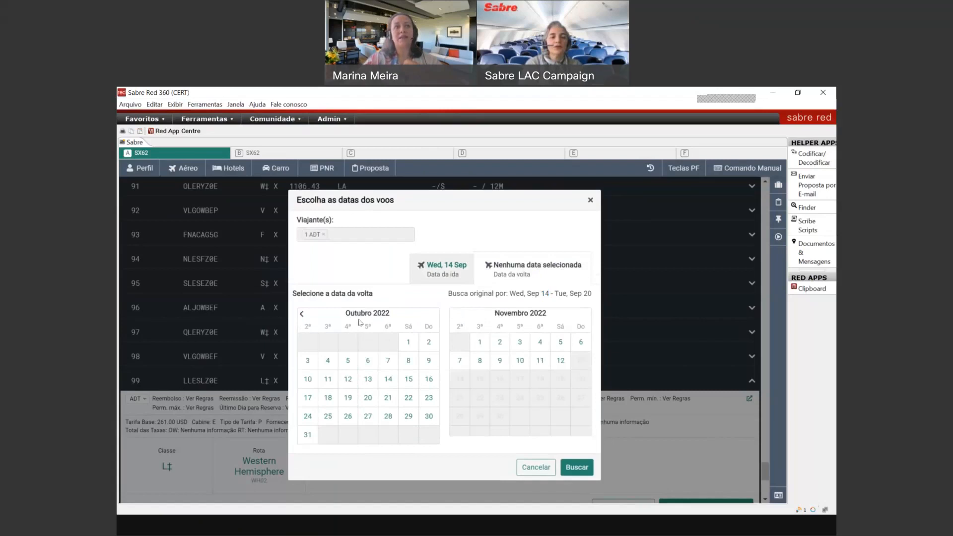
left_click(302, 314)
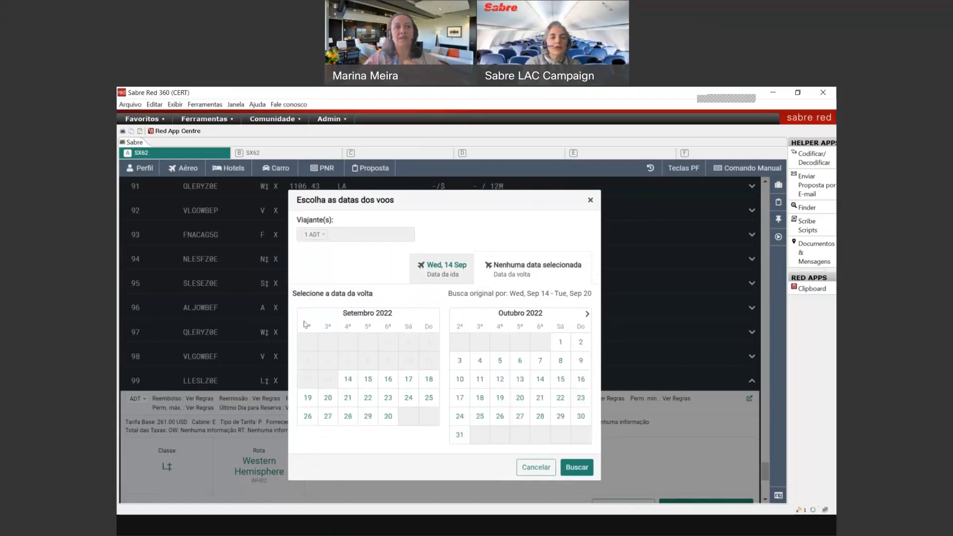
left_click(327, 397)
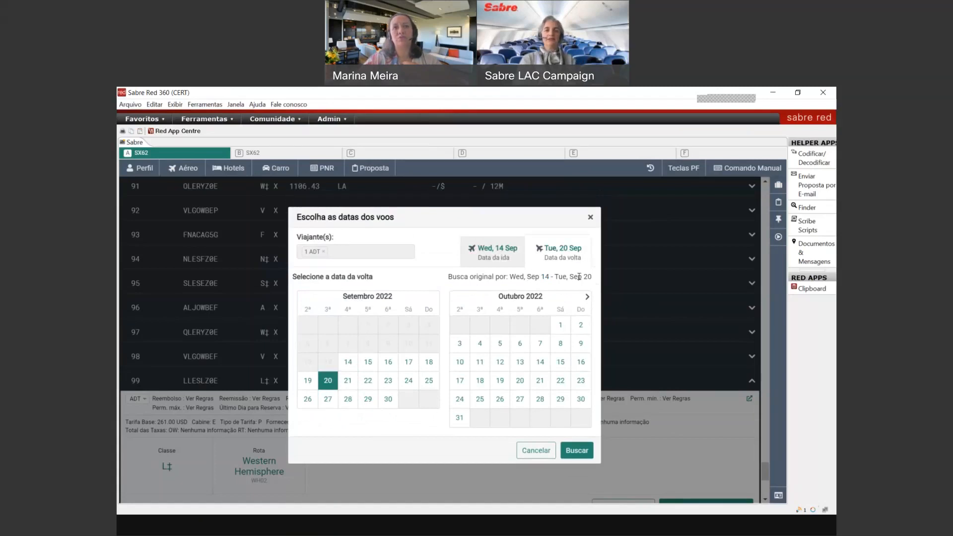
left_click(571, 449)
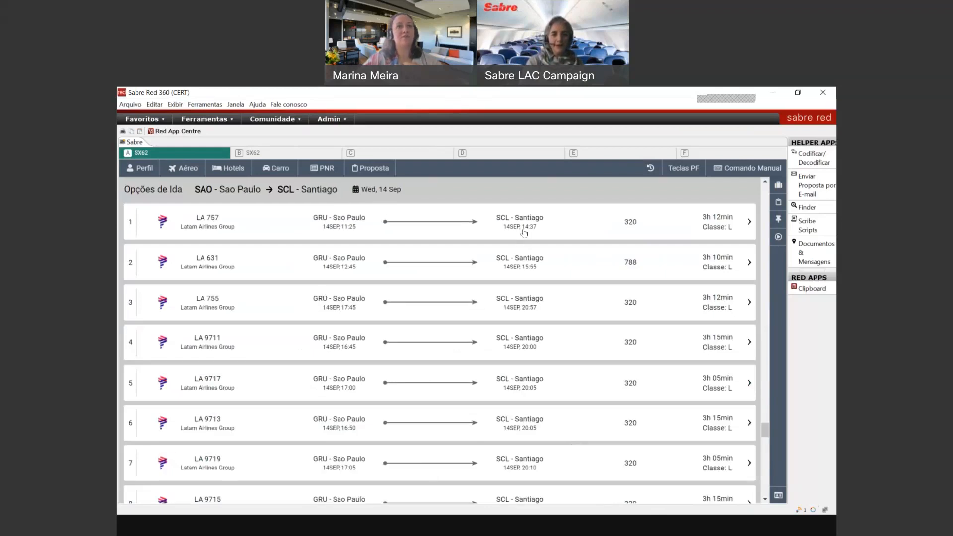
Step: Sell outbound LA 757 with return LA 9710 and save the price
left_click(523, 232)
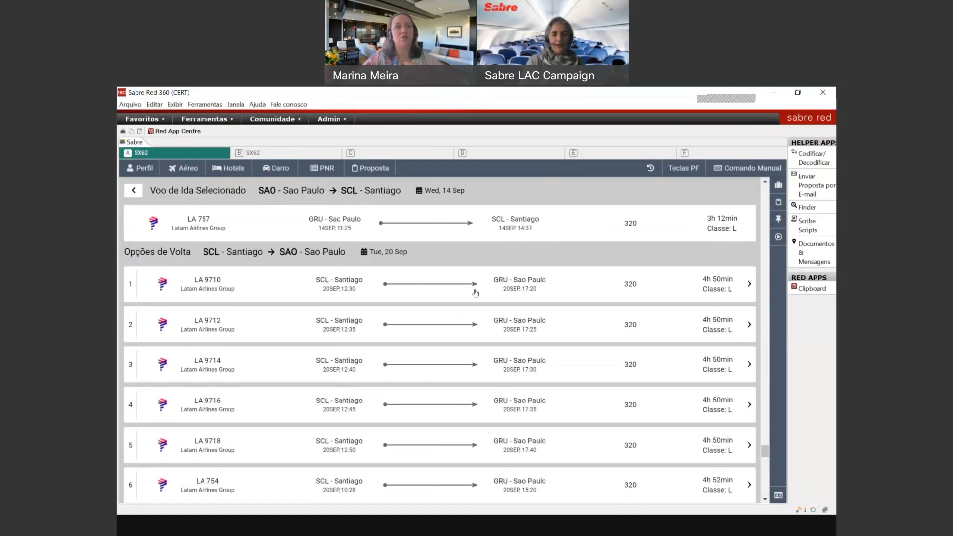
left_click(475, 293)
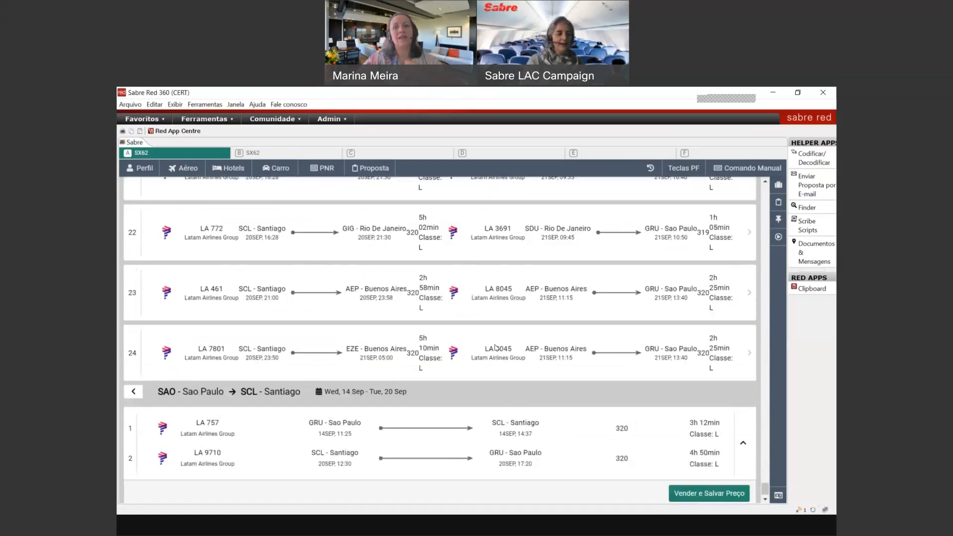
left_click(703, 494)
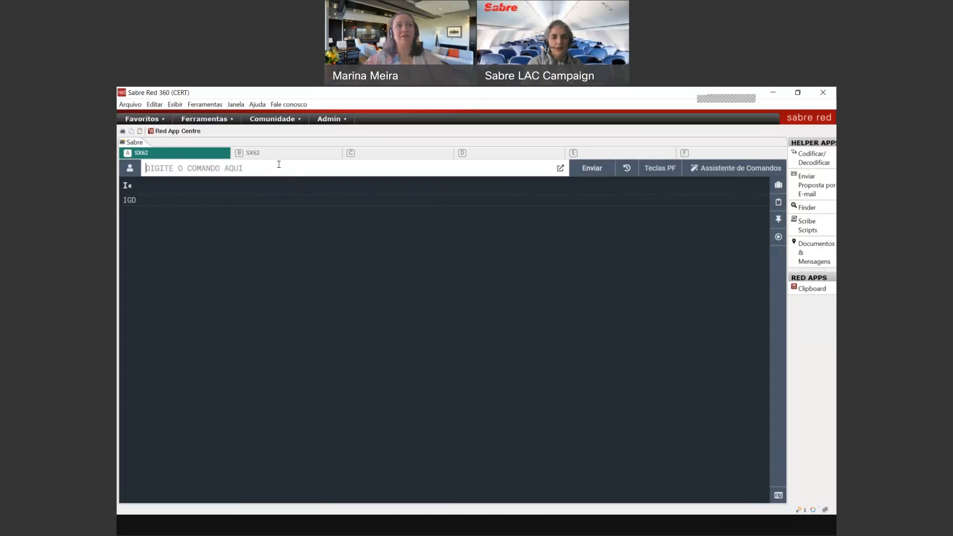
Step: Clear the terminal, switch to Assistente de Comandos and step through the side panels to Workflows
key("ctrl+BackSpace")
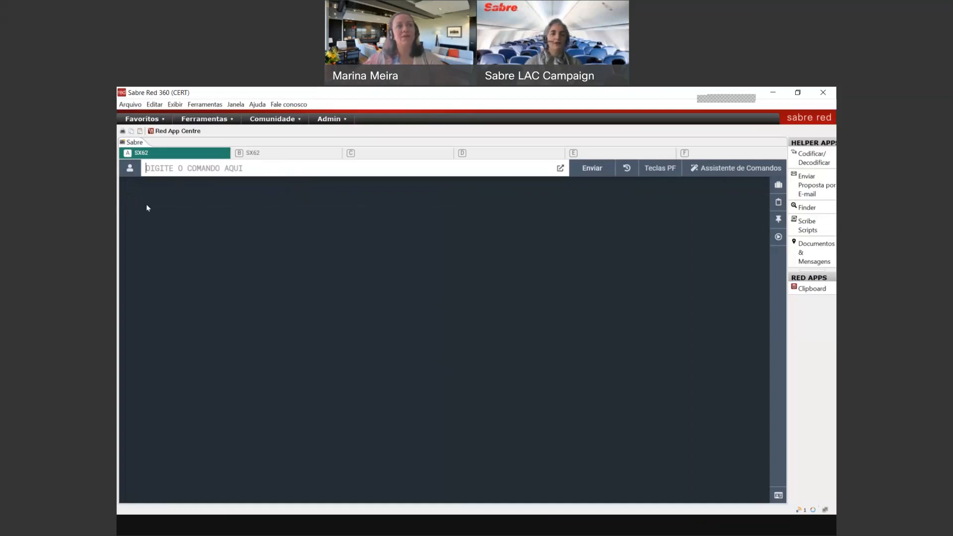
left_click(727, 171)
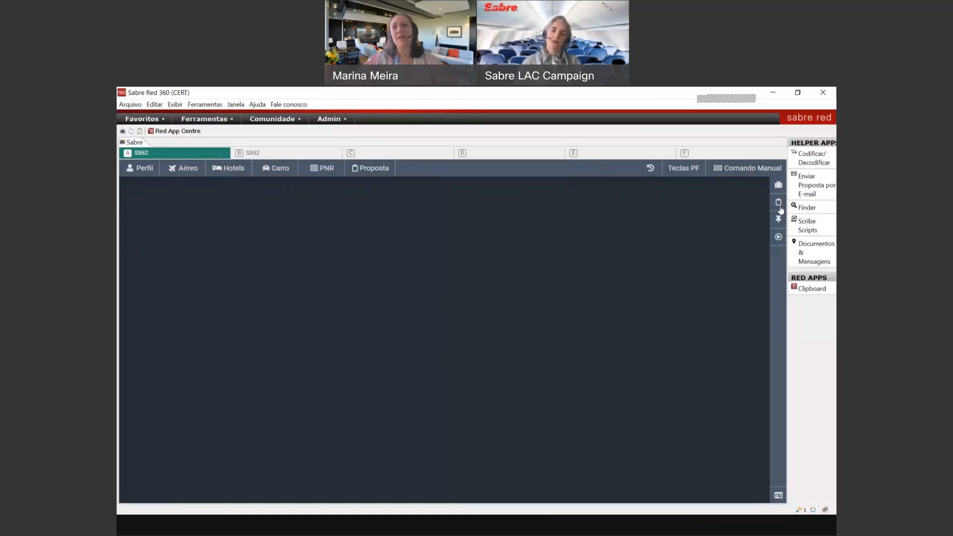
left_click(778, 185)
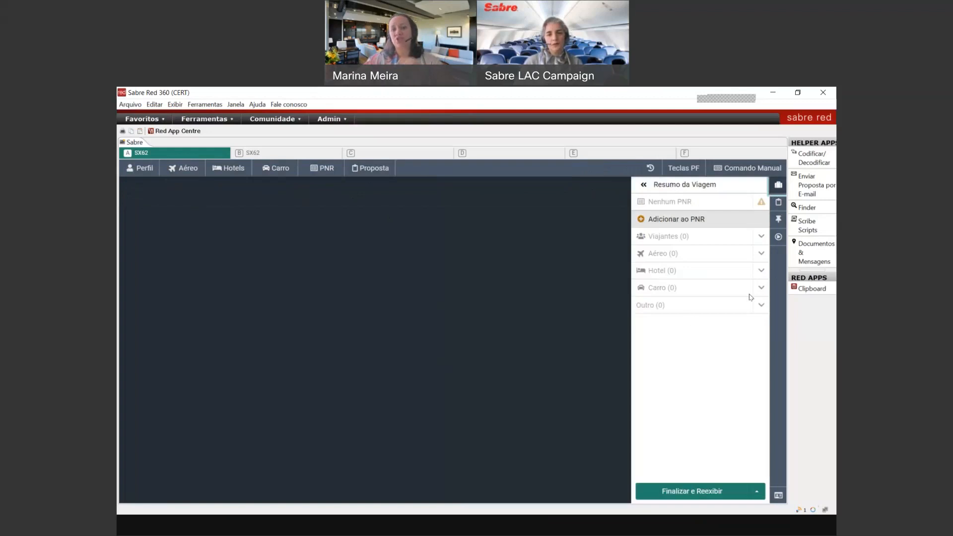
left_click(778, 205)
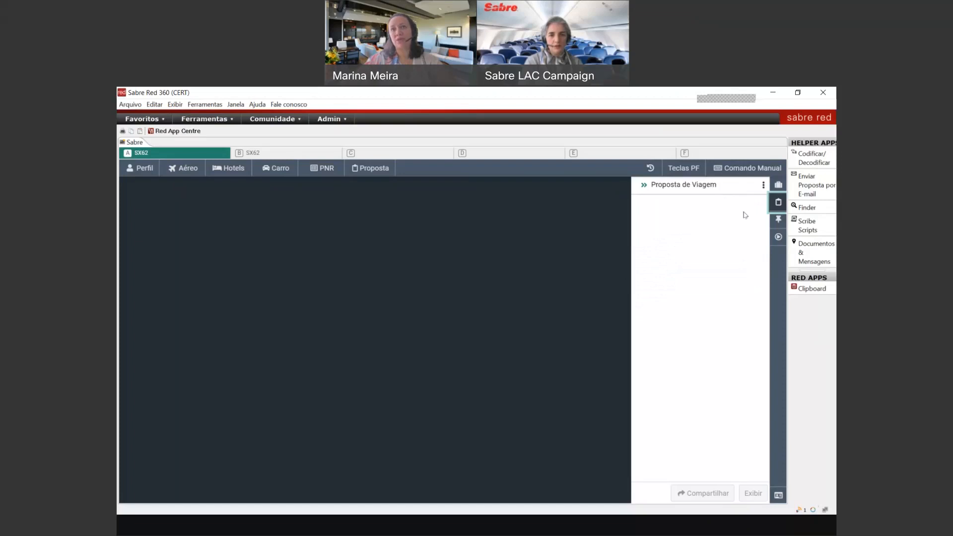
left_click(778, 219)
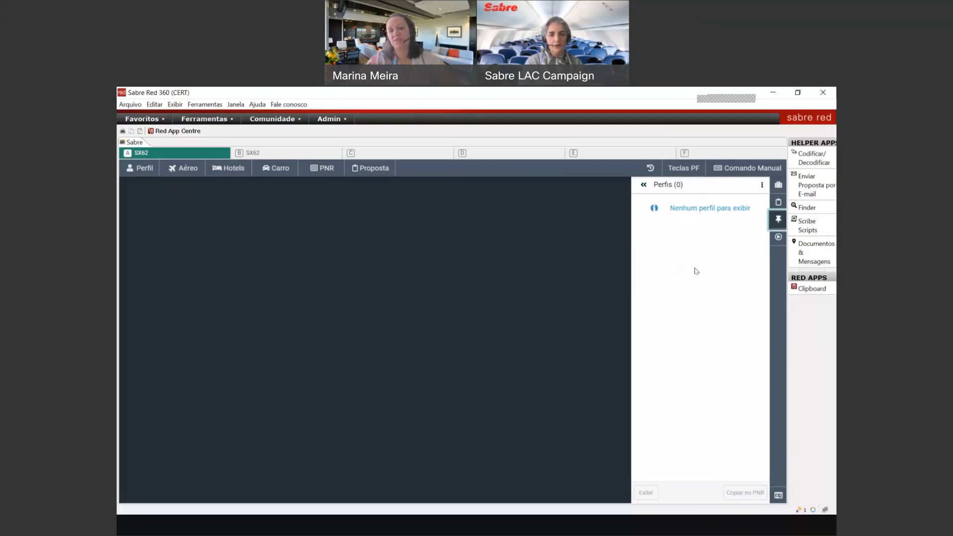
left_click(772, 242)
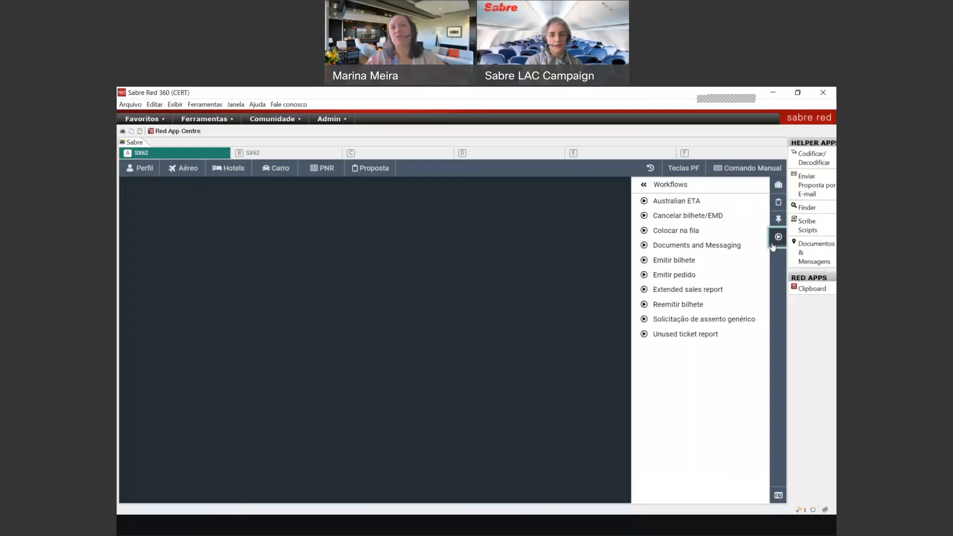
left_click(679, 232)
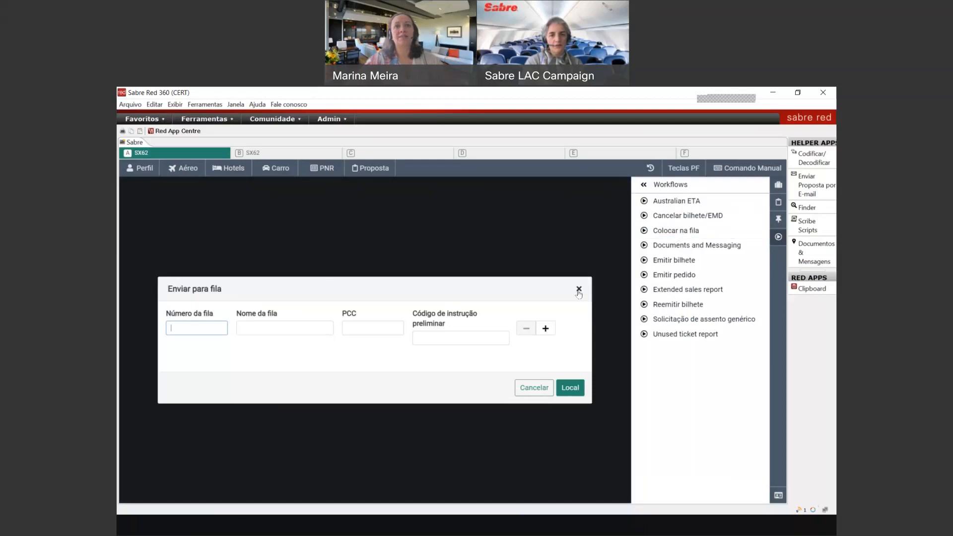
left_click(579, 291)
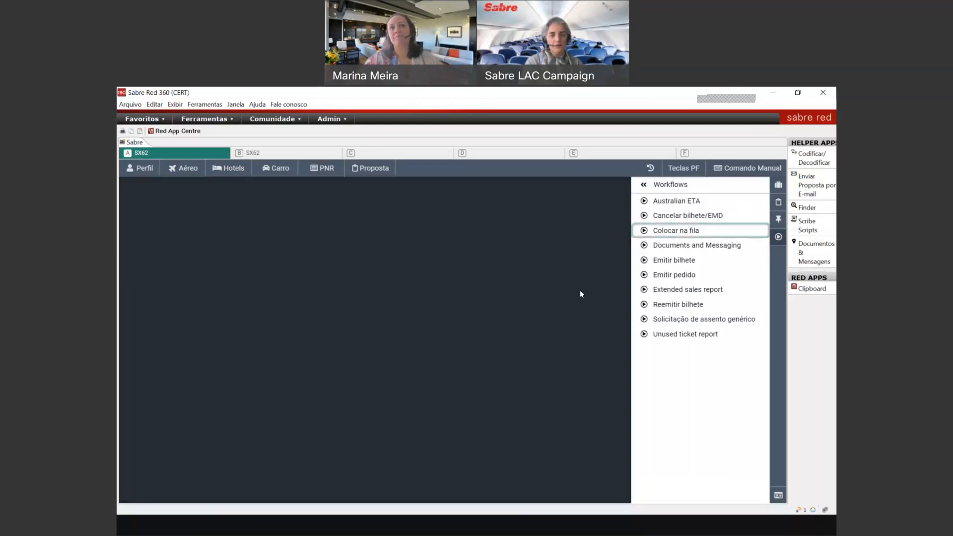
left_click(680, 247)
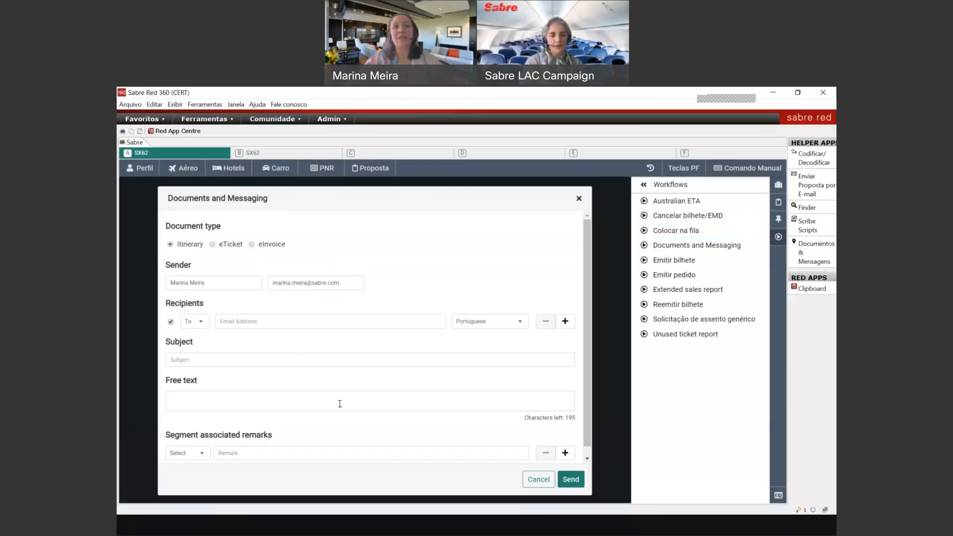
scroll(590, 388, "down", 1)
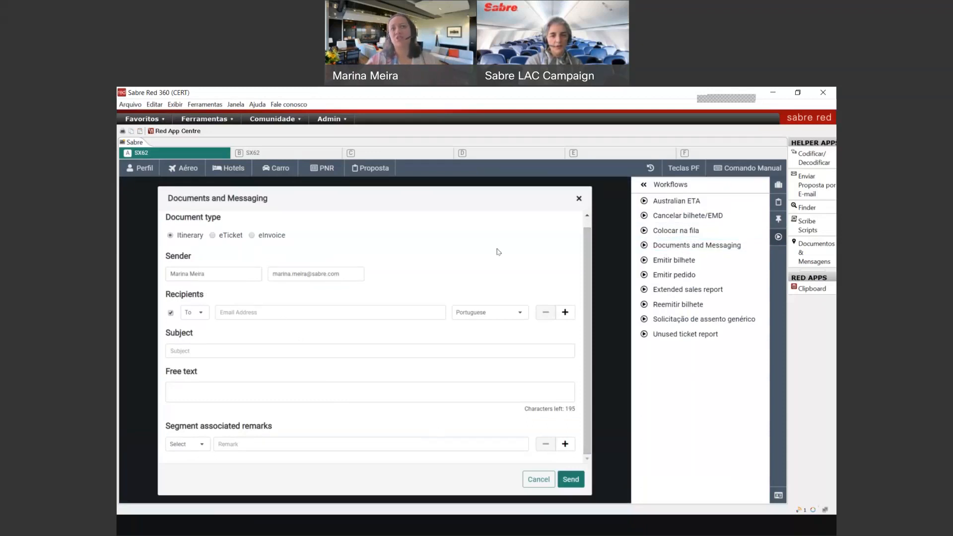
left_click(578, 198)
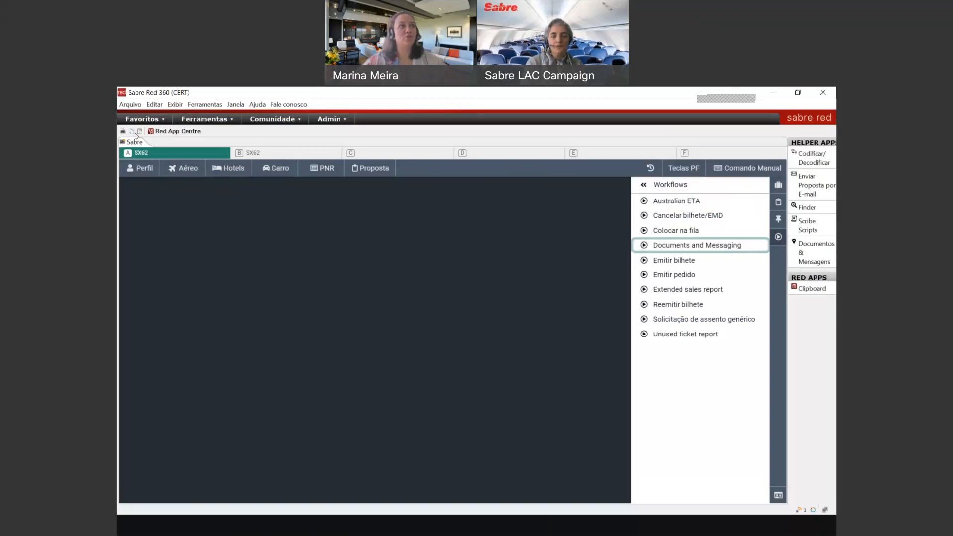
Step: Begin a new Grupo Familiar profile under Perfil, then close the Sabre Profiles tab
left_click(152, 169)
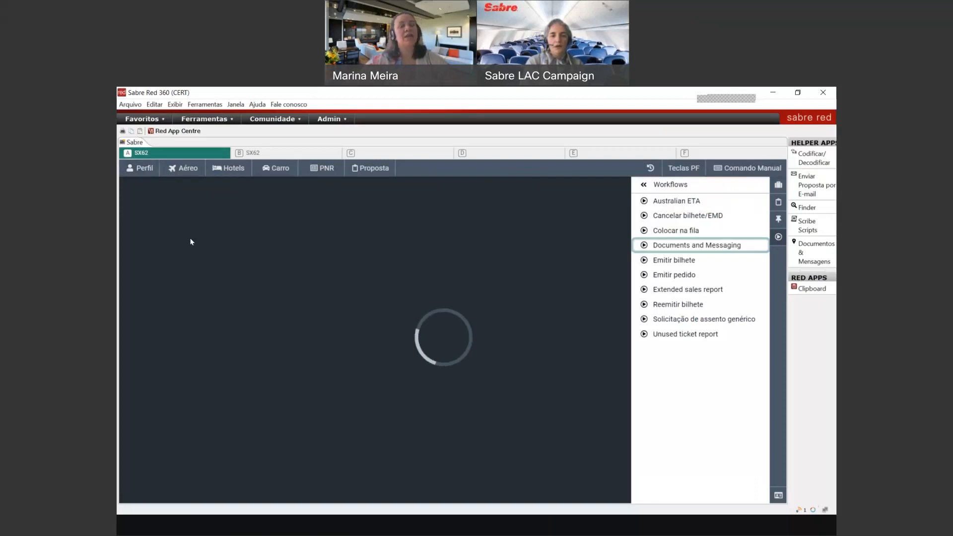
left_click(160, 323)
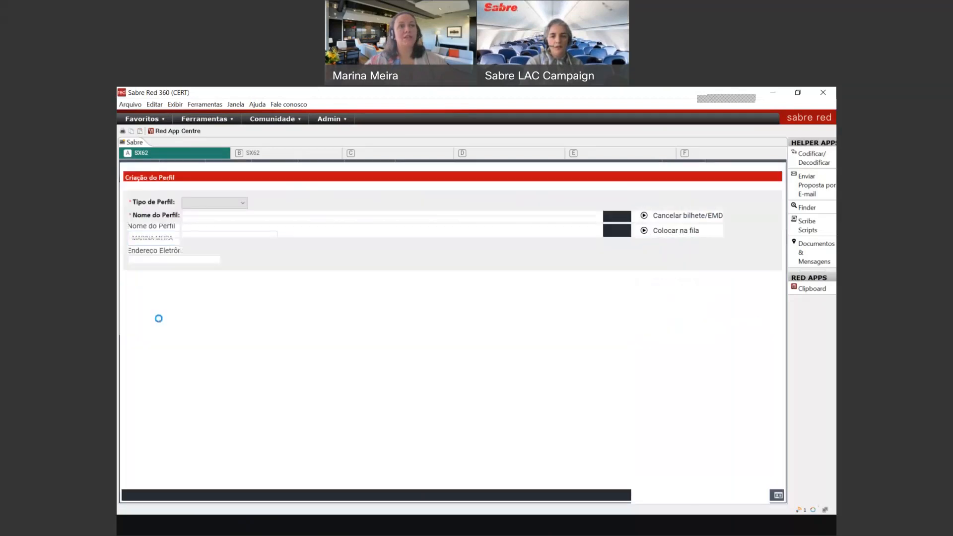
left_click(220, 207)
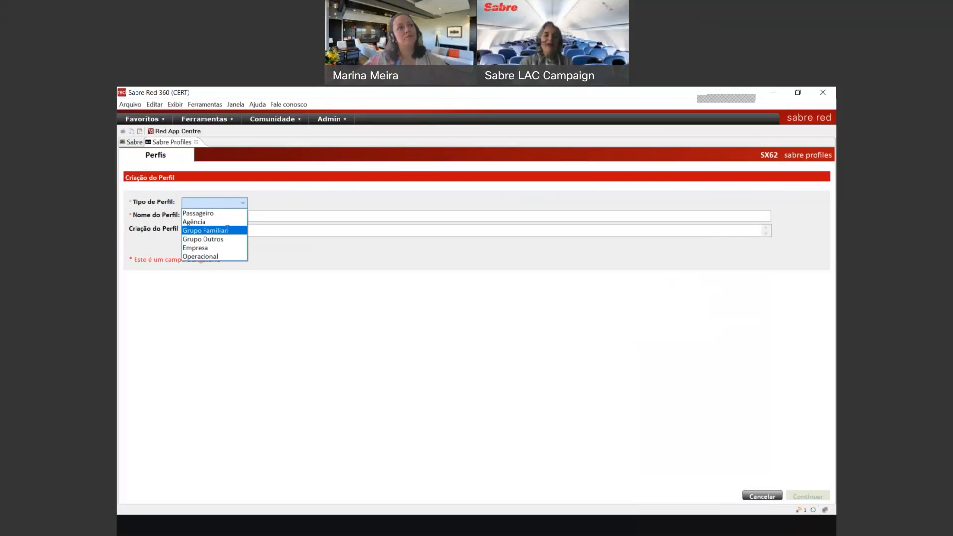
left_click(230, 231)
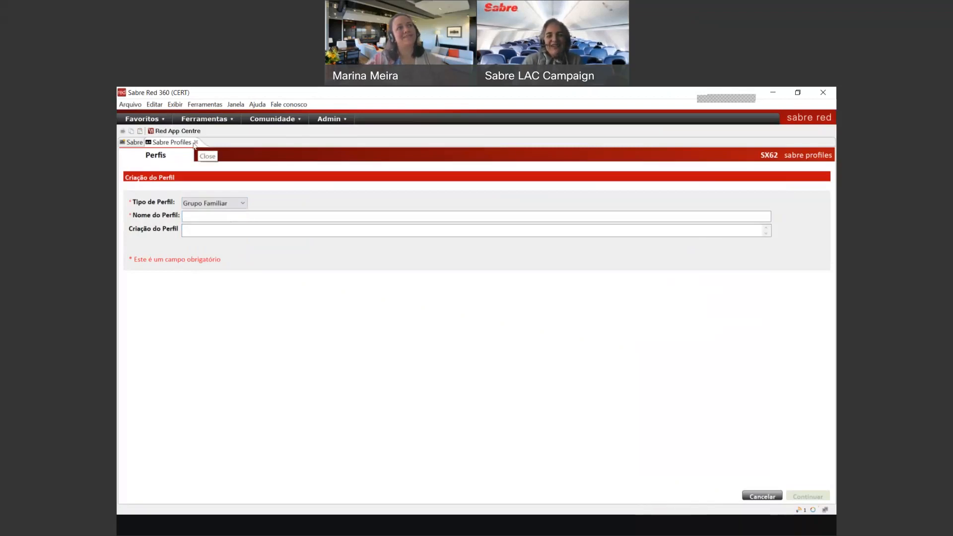
left_click(196, 142)
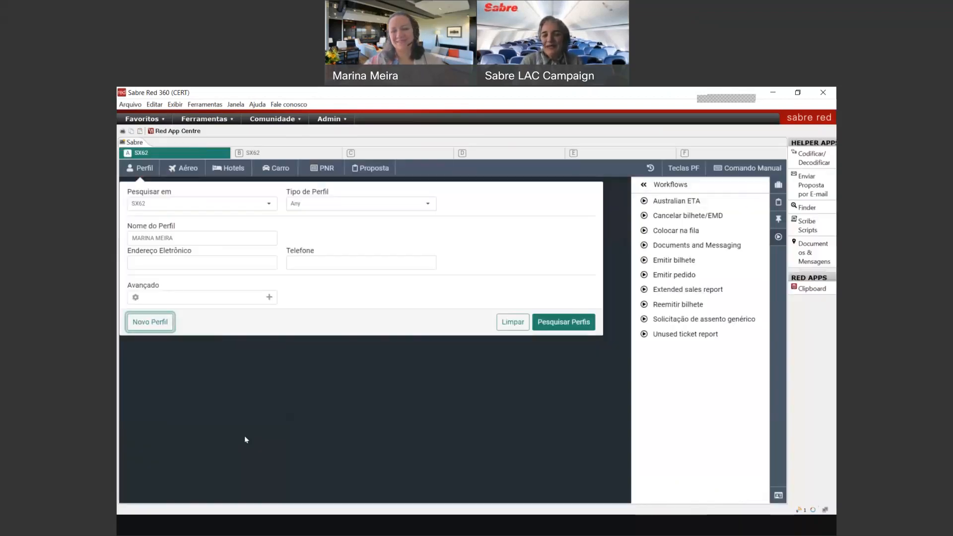